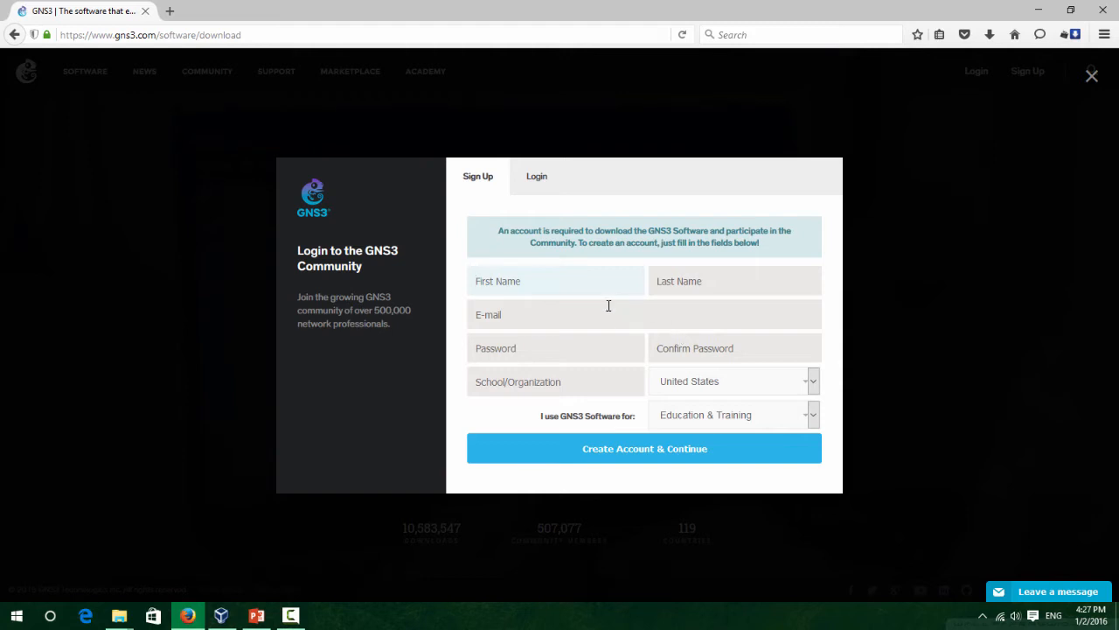
Log in on the GNS3 site with the existing account's e-mail and password, then start the free download.
click(604, 307)
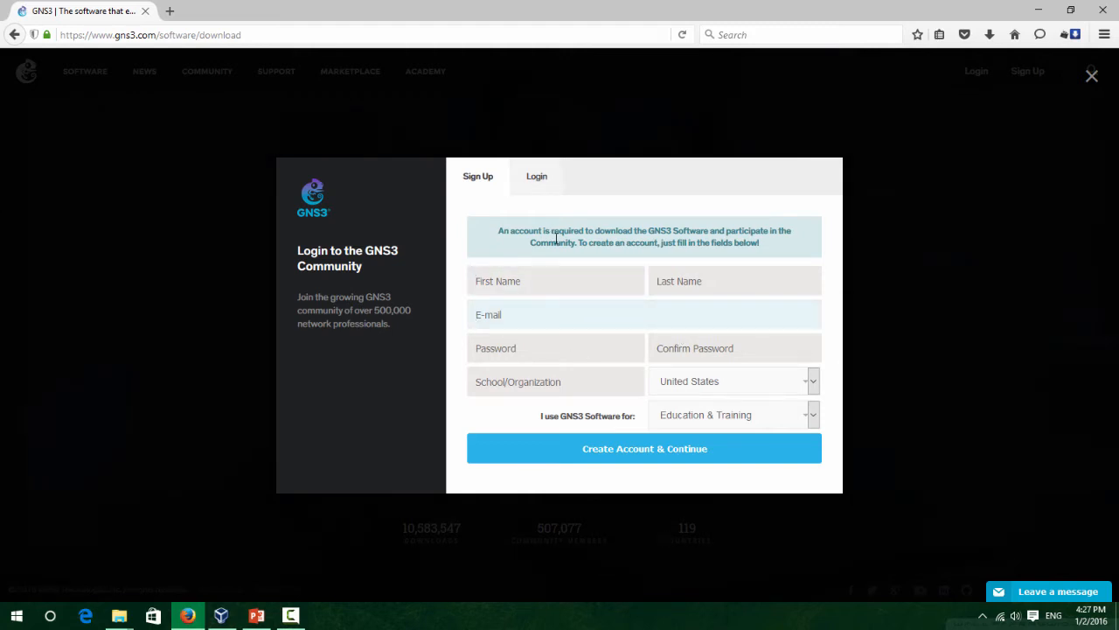
click(572, 391)
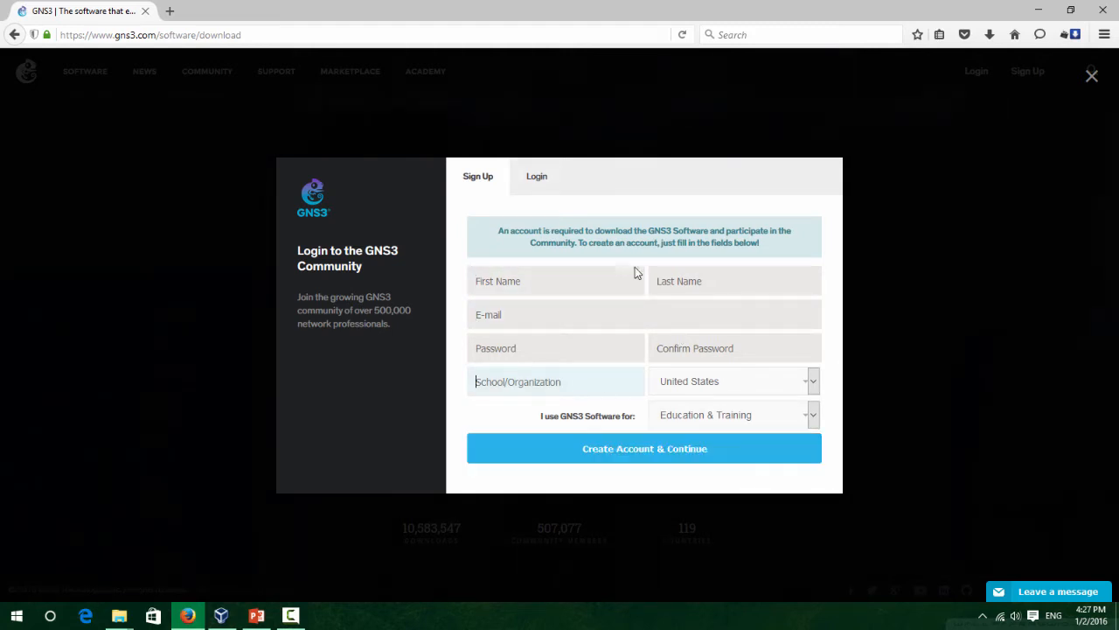
click(535, 176)
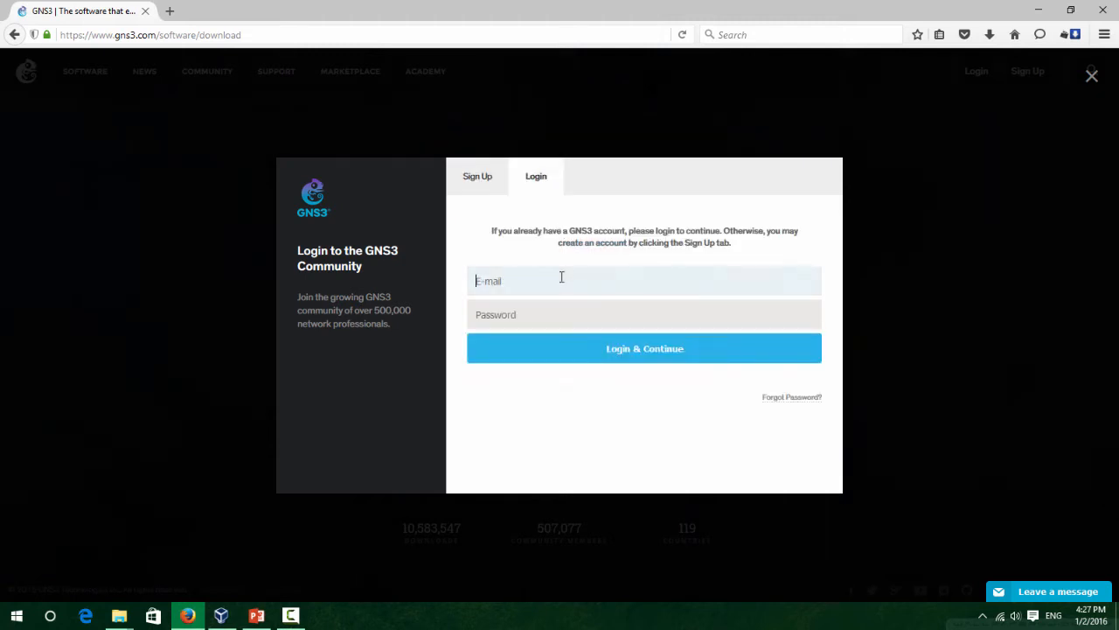
key(Tab)
text(•)
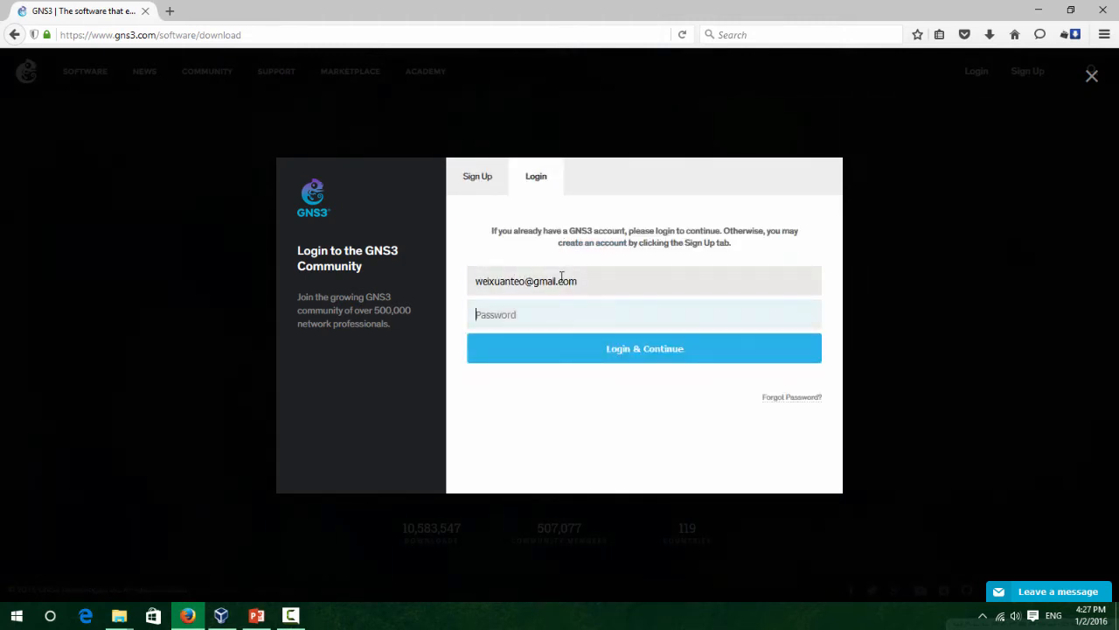
key(Return)
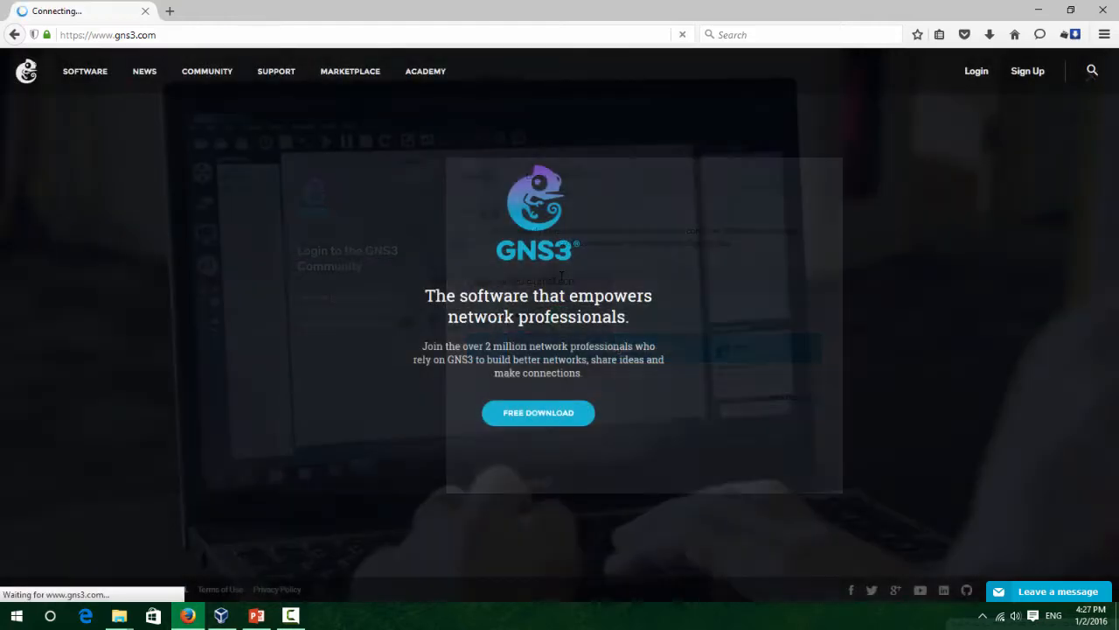
click(570, 413)
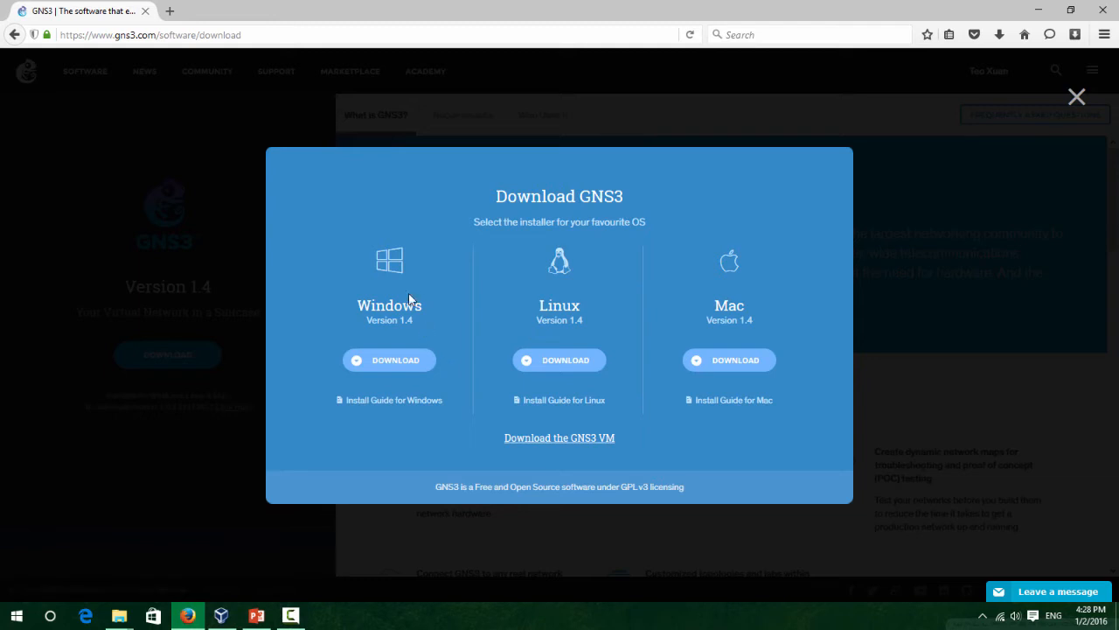
Save the Windows installer GNS3-1.4.0-all-in-one.exe and dismiss the thank-you panel.
click(388, 371)
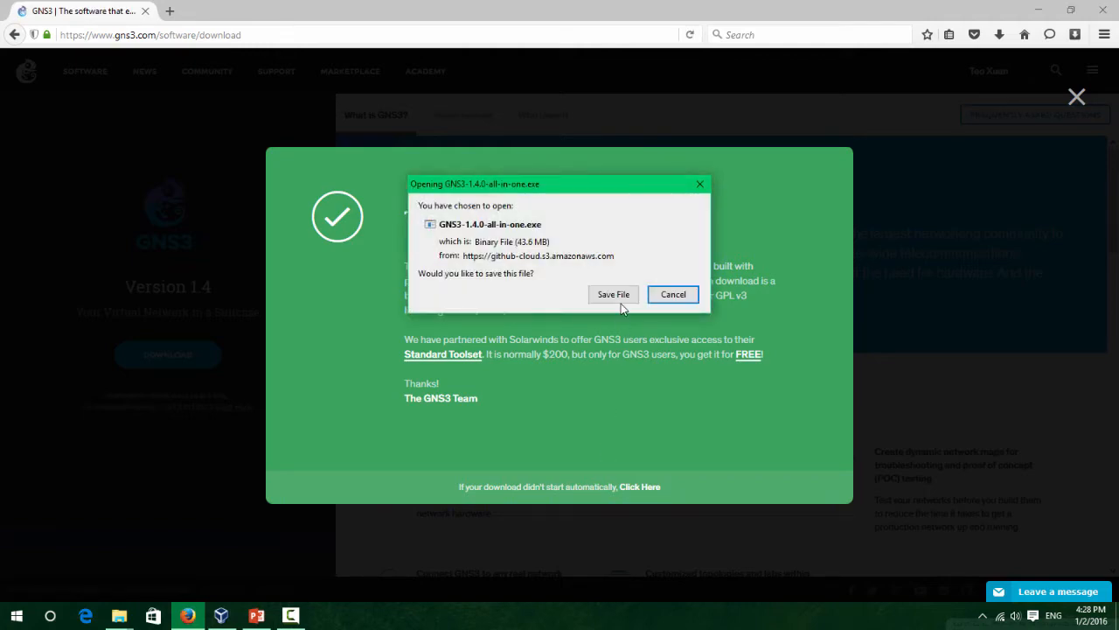
click(621, 297)
click(442, 347)
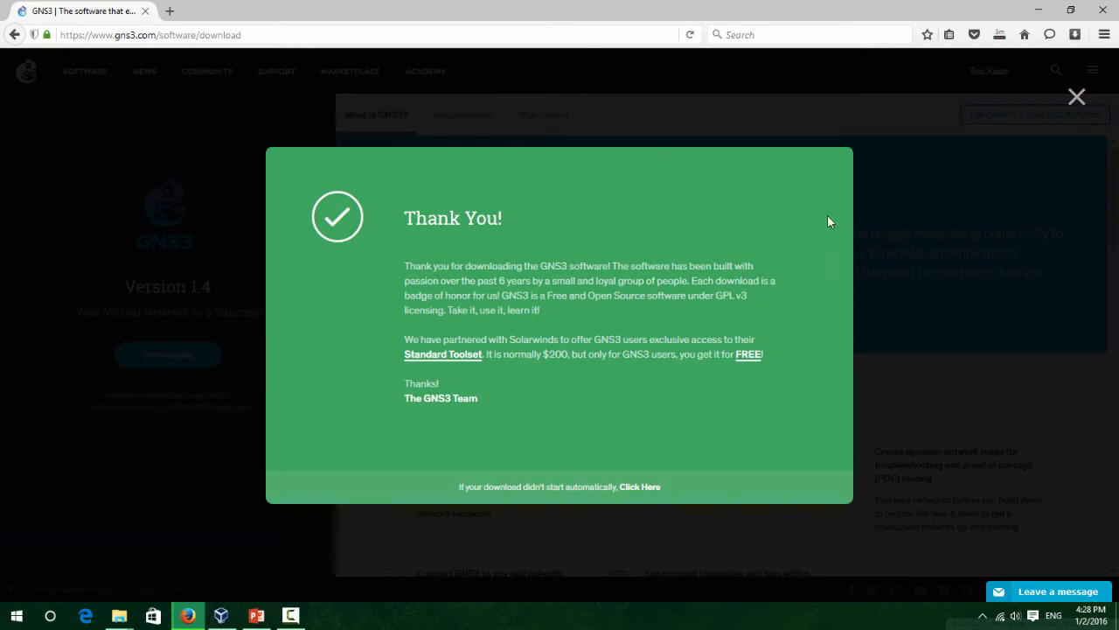
click(1076, 94)
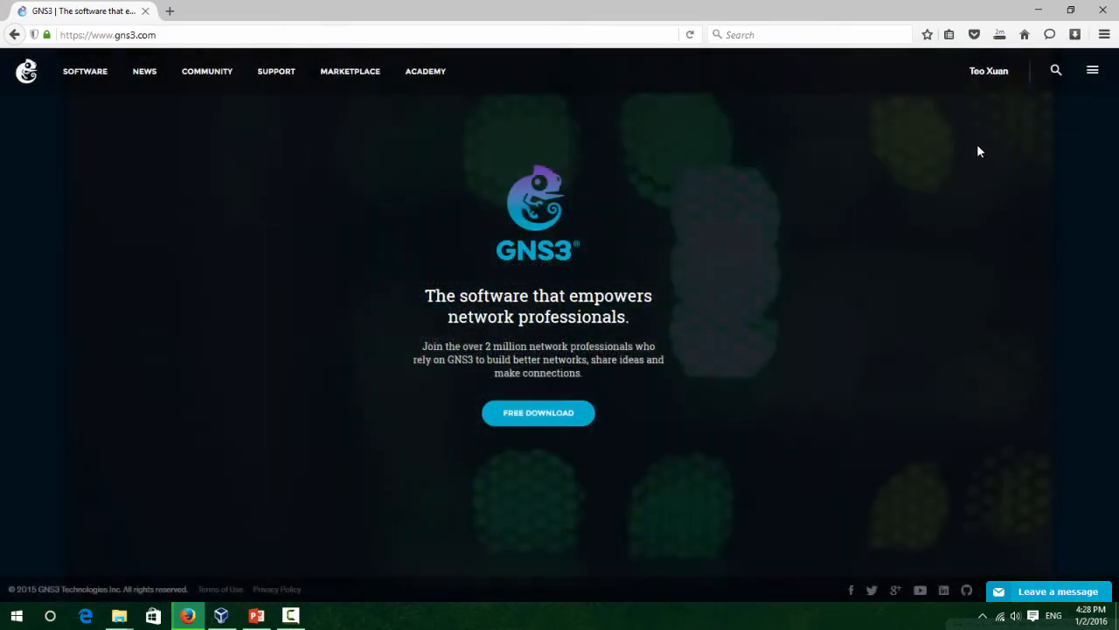
Open google.com in a new browser tab.
key(ctrl+t)
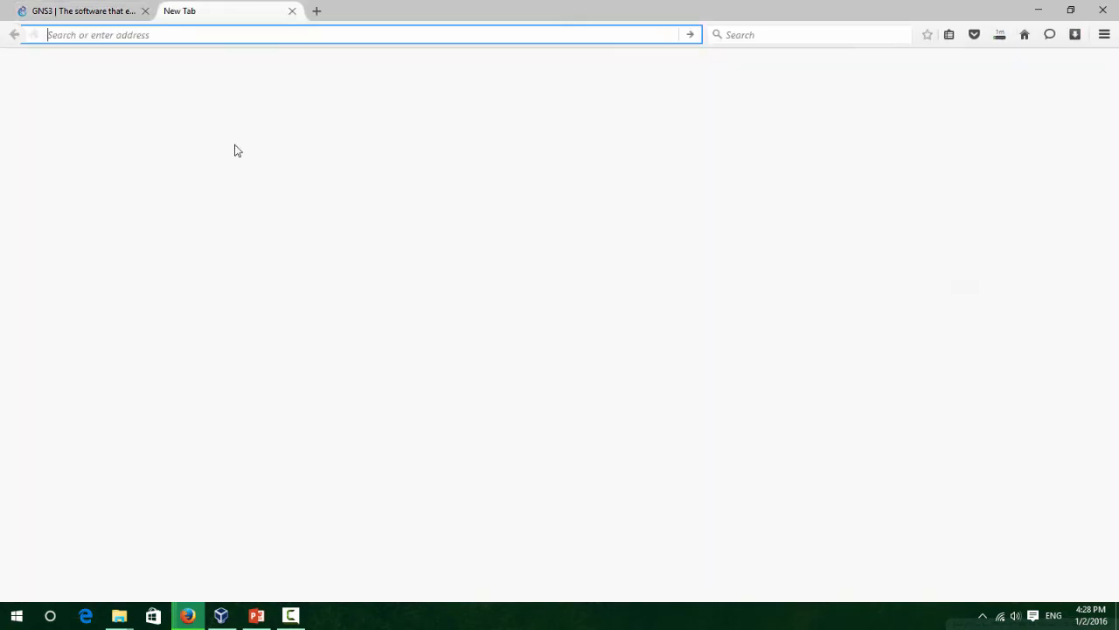
text(google.com)
key(Return)
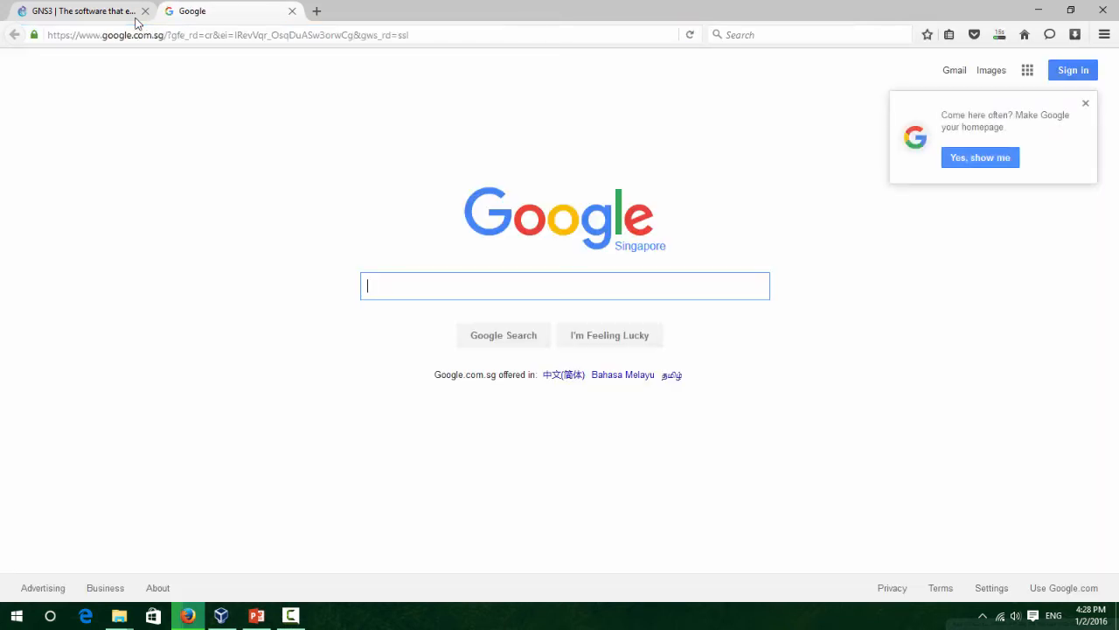
Search Google for '210 260 home lab files' and open the 210-260 home lab files.zip result.
text(g)
key(BackSpace)
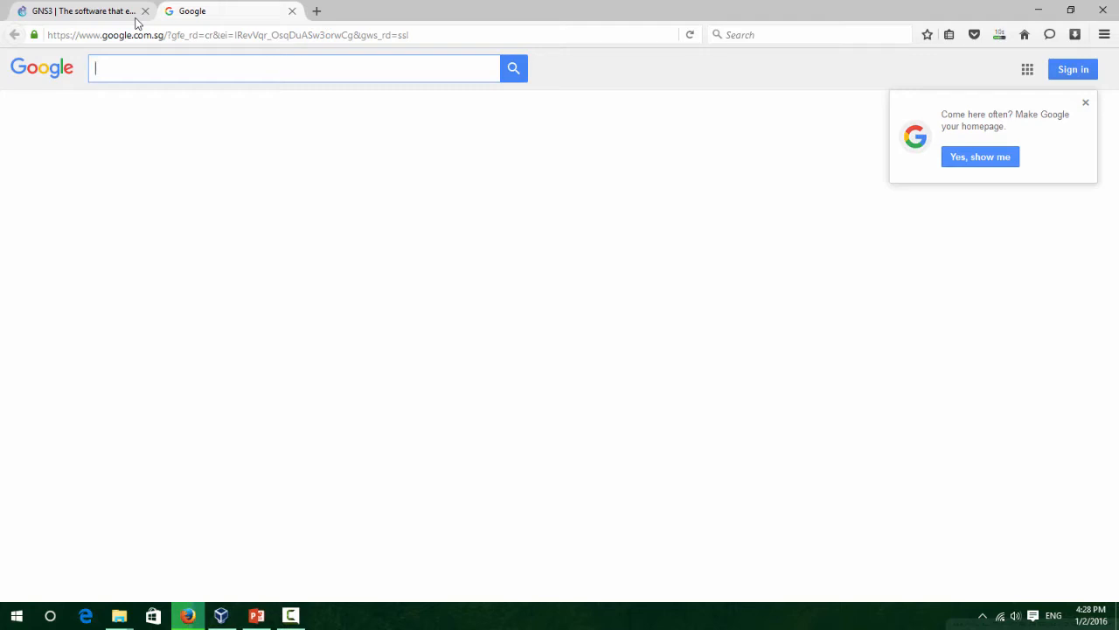
text(210)
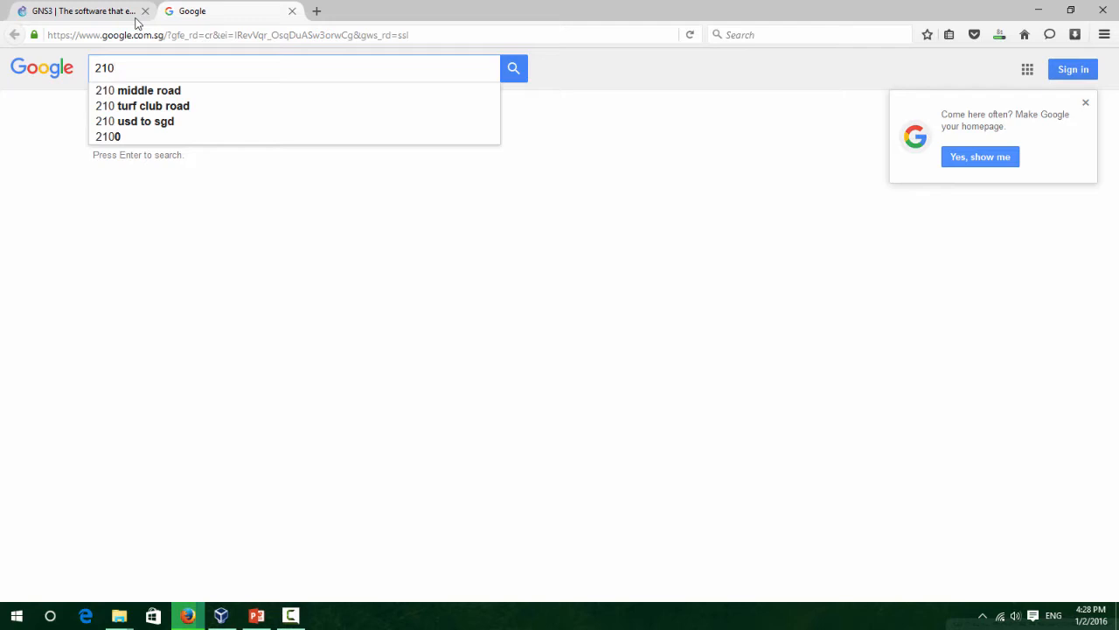
text( 260 )
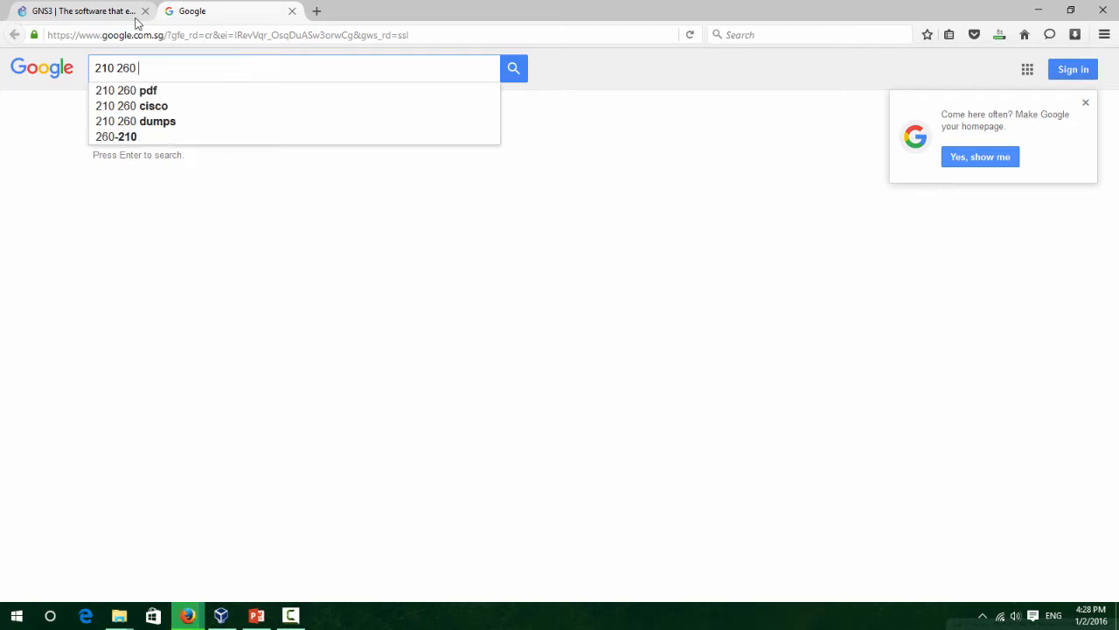
text(home lab fi)
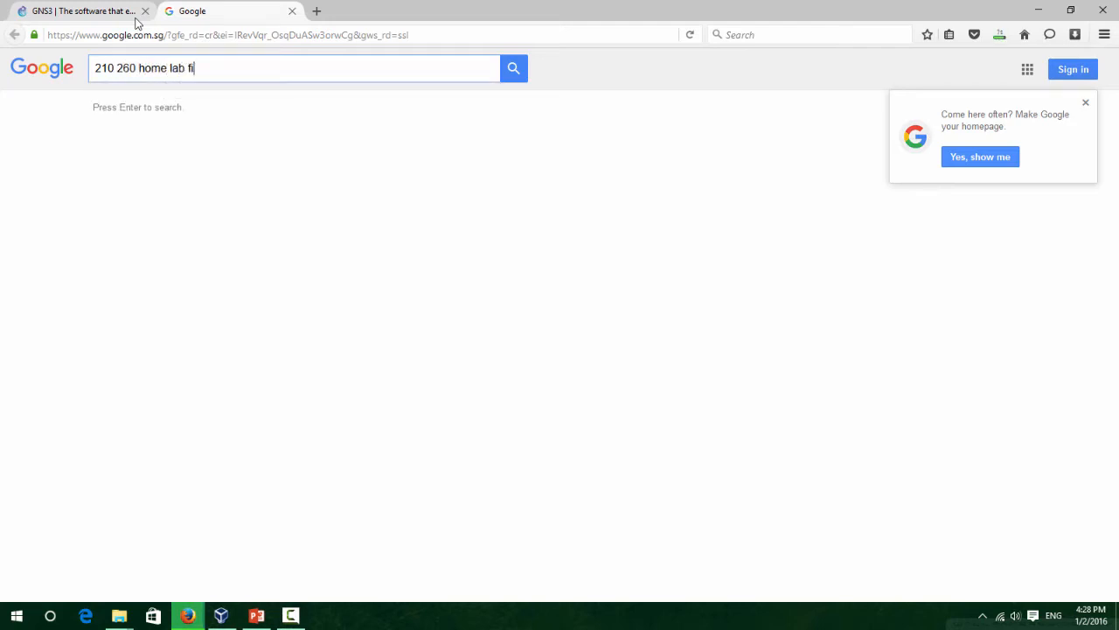
text(les)
key(Return)
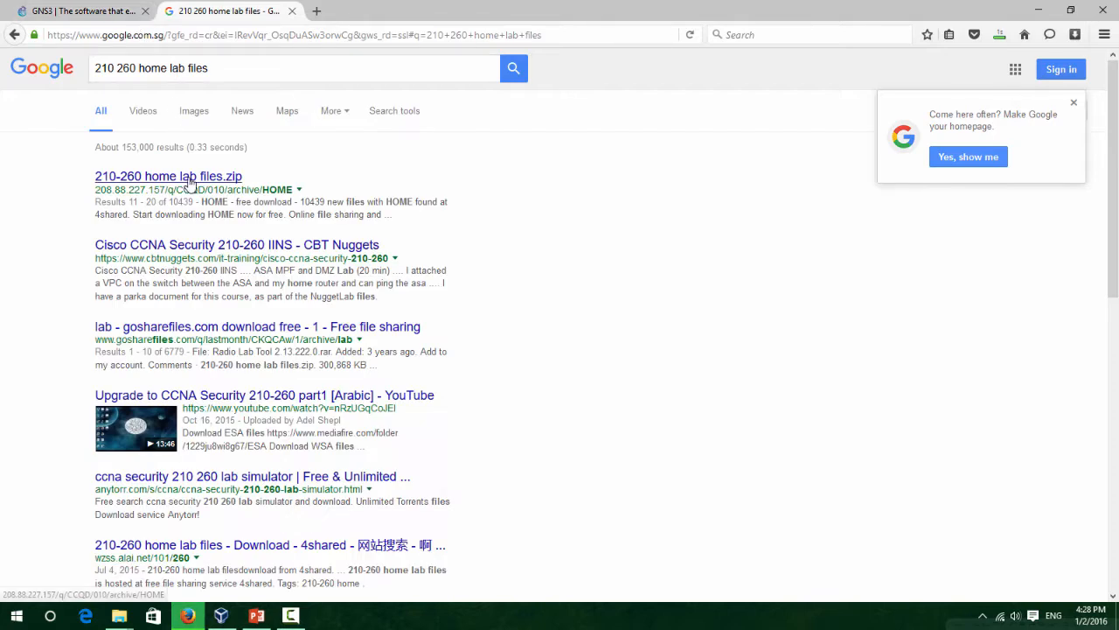
click(189, 181)
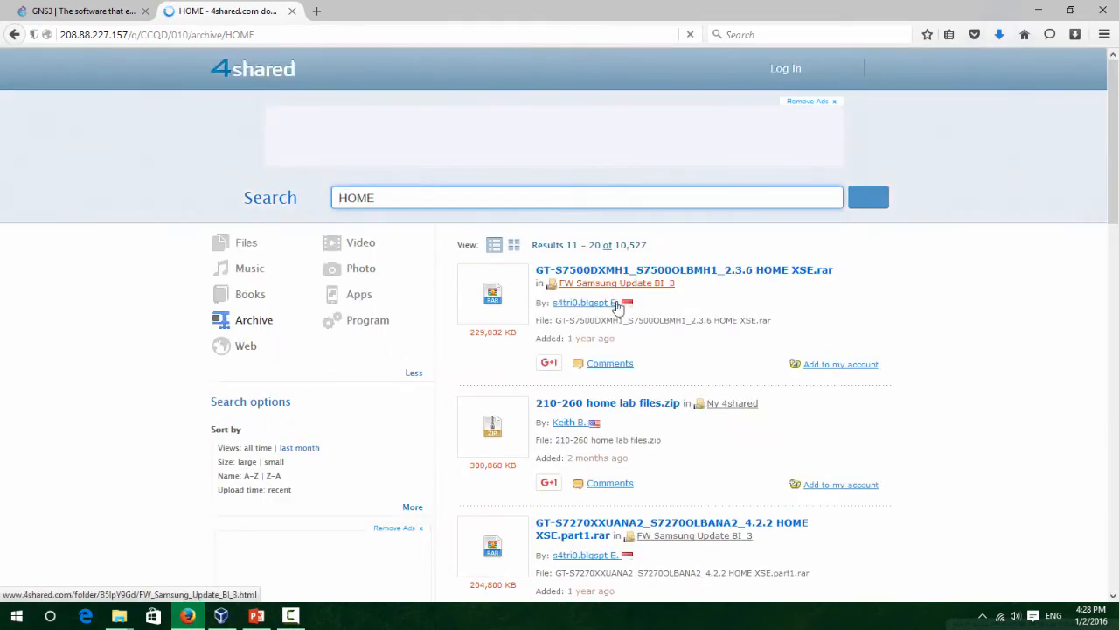
Open the 4shared page for 210-260 home lab files.zip, close the old tab, and request FREE DOWNLOAD.
scroll(675, 377, down, 2)
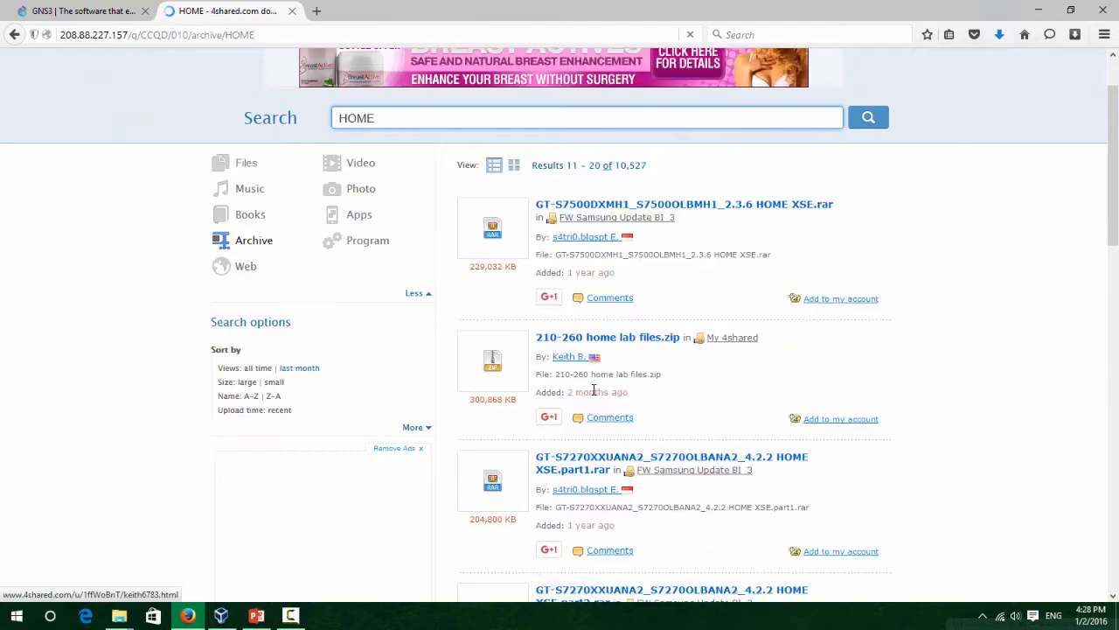
click(661, 346)
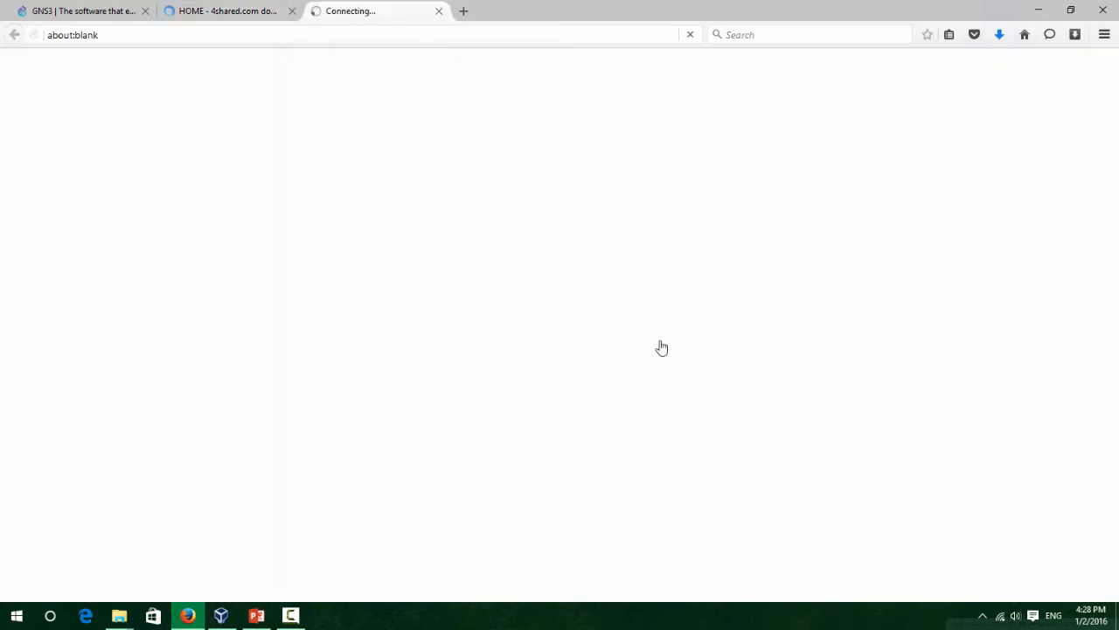
click(292, 10)
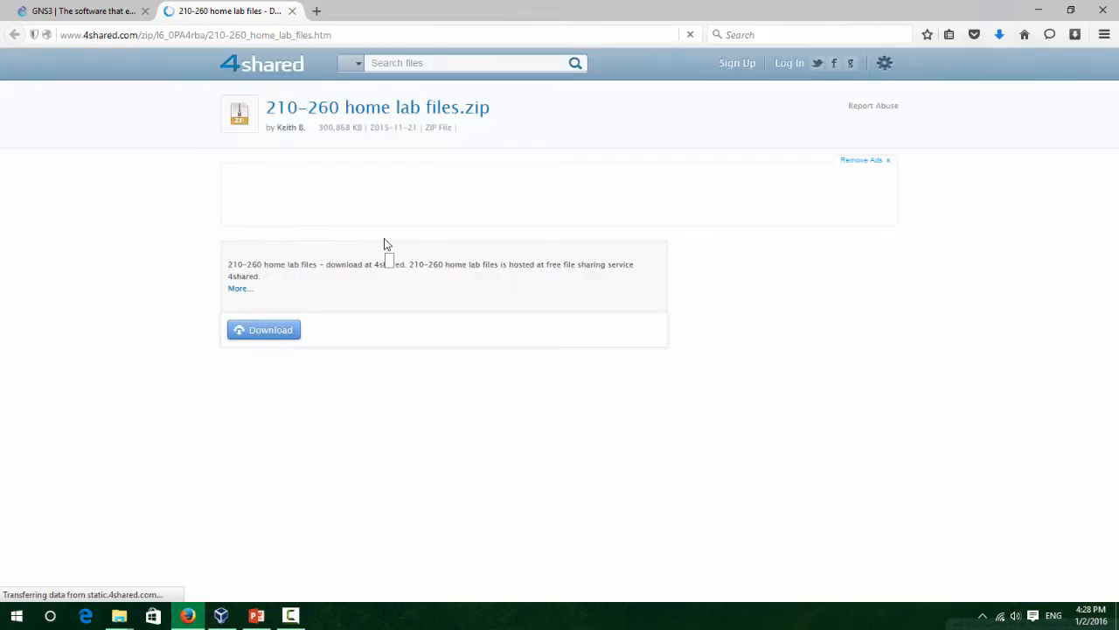
click(254, 332)
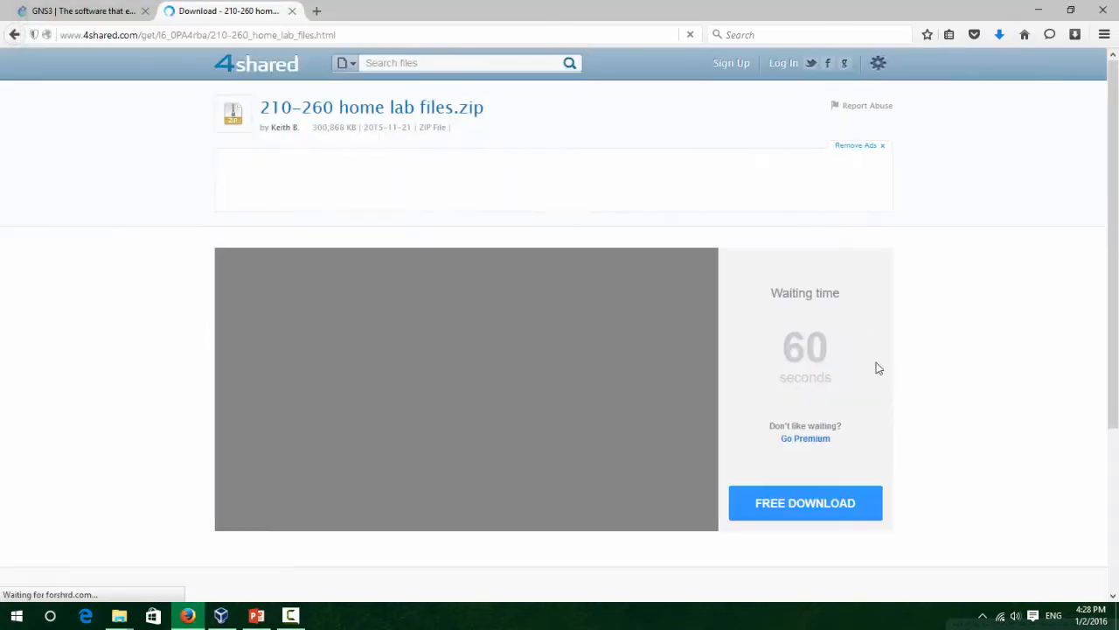
scroll(875, 368, down, 3)
scroll(830, 380, up, 3)
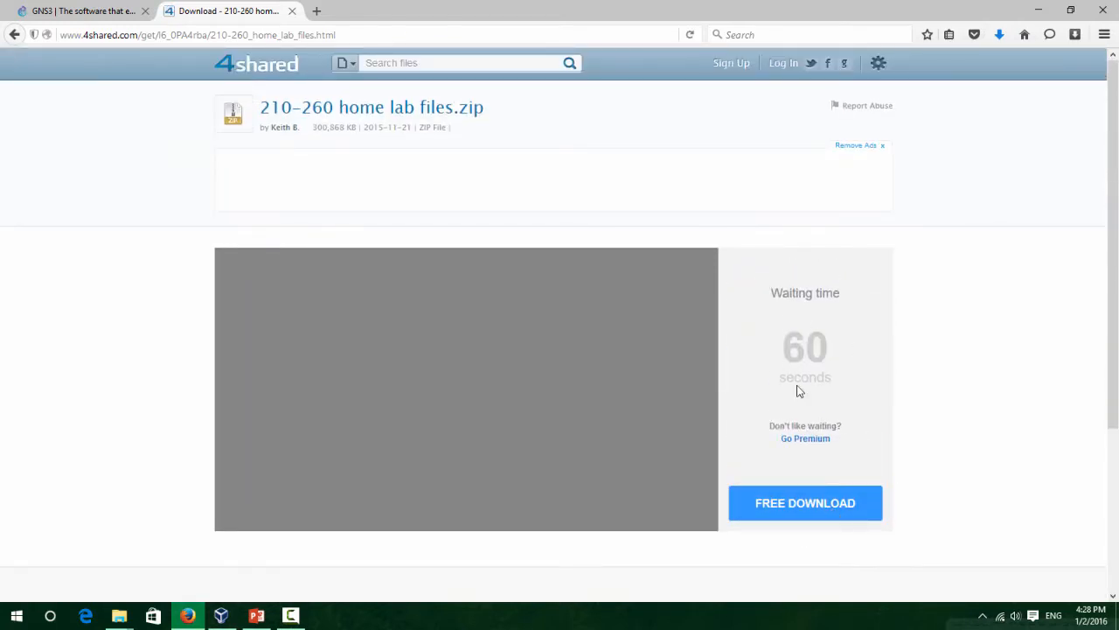
click(869, 494)
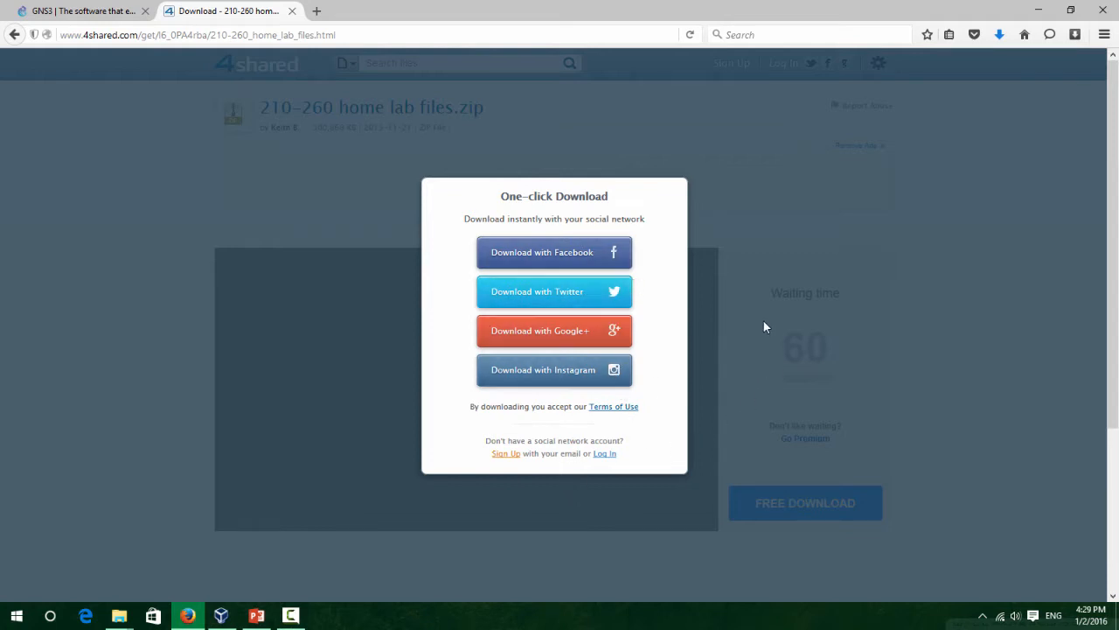
Return to the GNS3 tab, run GNS3-1.4.0-all-in-one.exe from Downloads, and minimize Firefox.
click(787, 117)
click(123, 10)
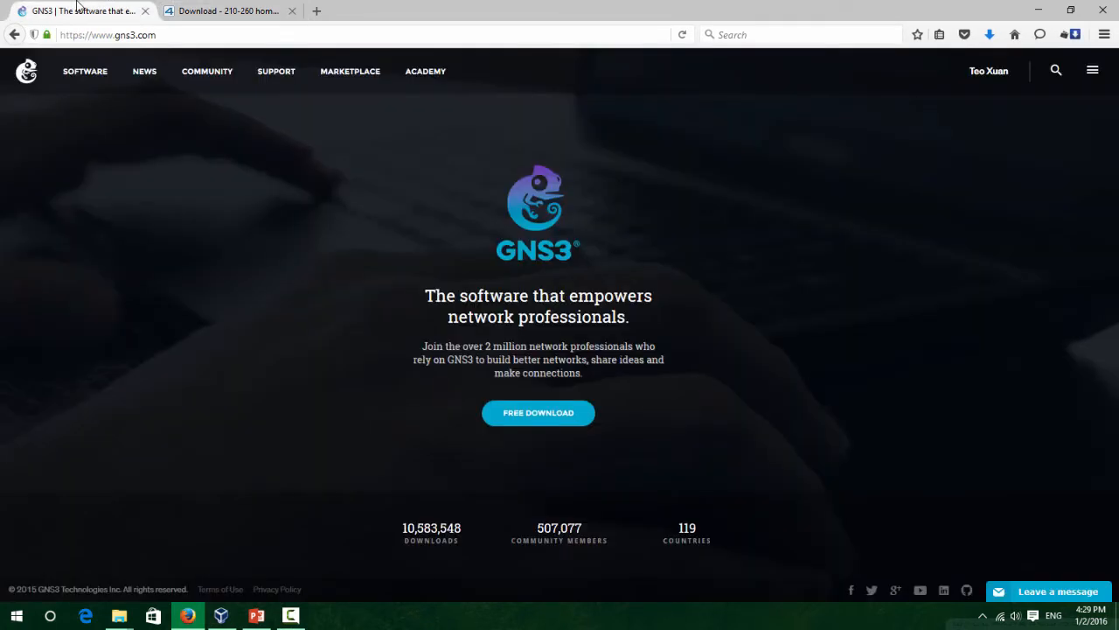
click(989, 34)
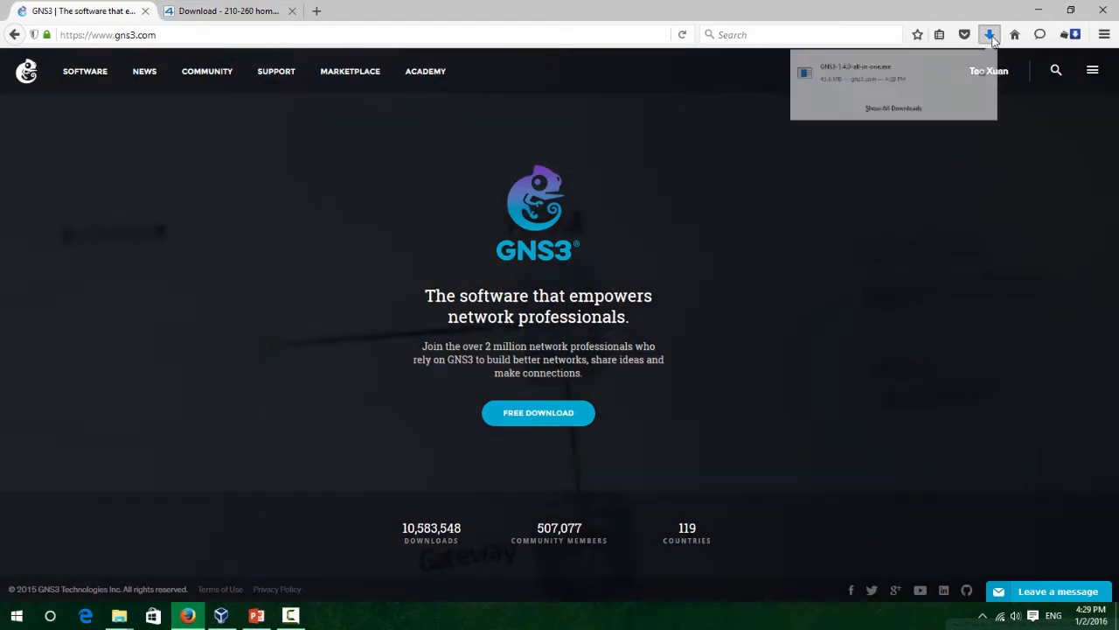
click(914, 93)
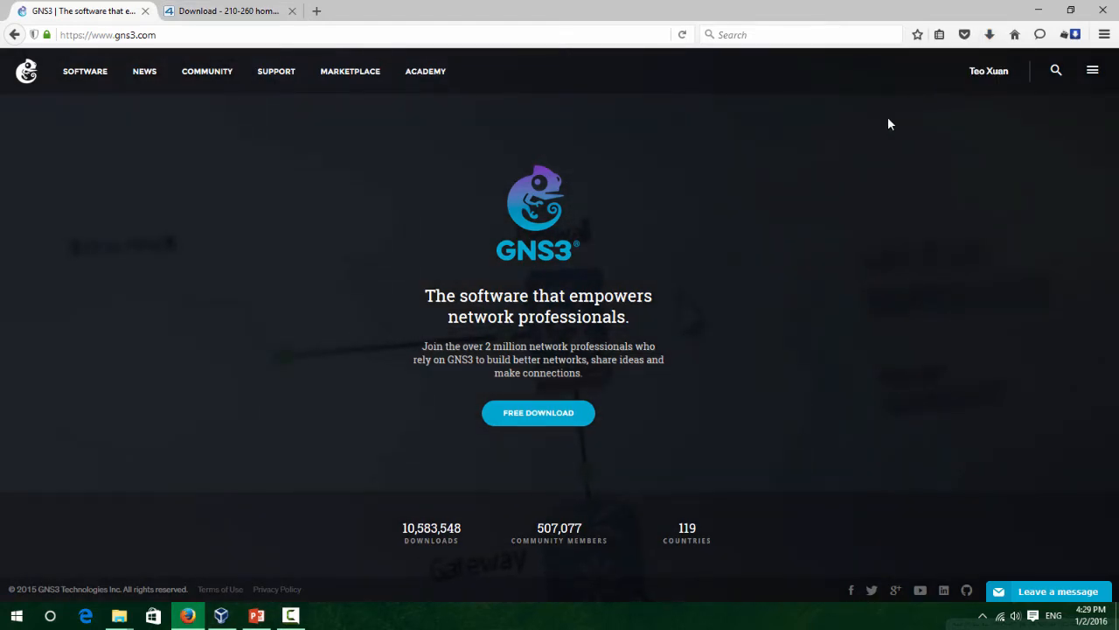
click(1049, 10)
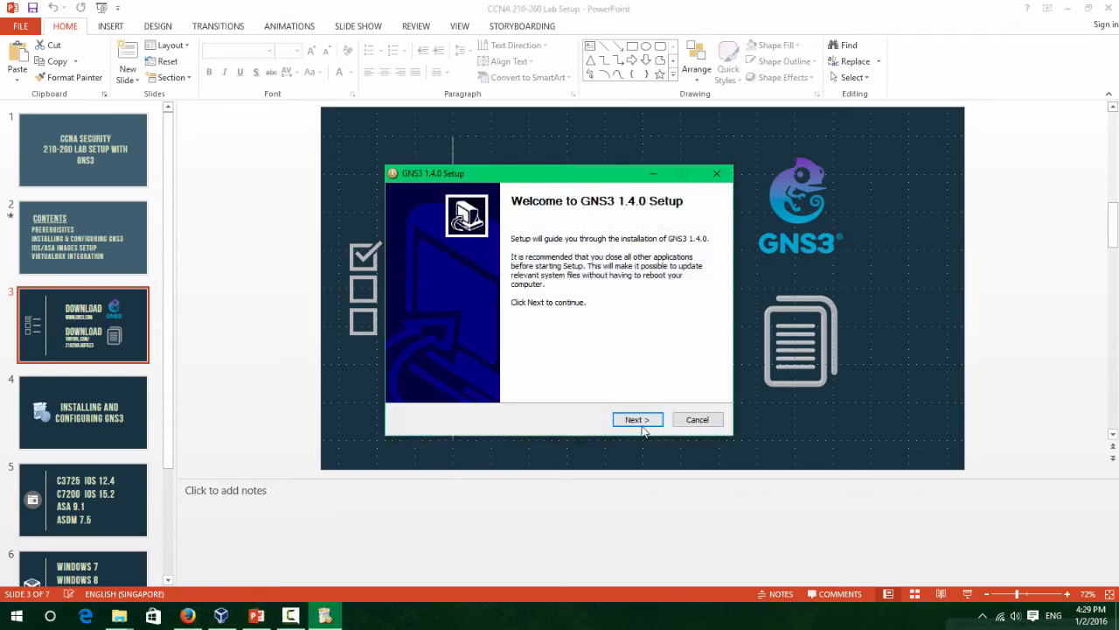
Move past the GNS3 Setup welcome page and accept the license agreement.
click(642, 421)
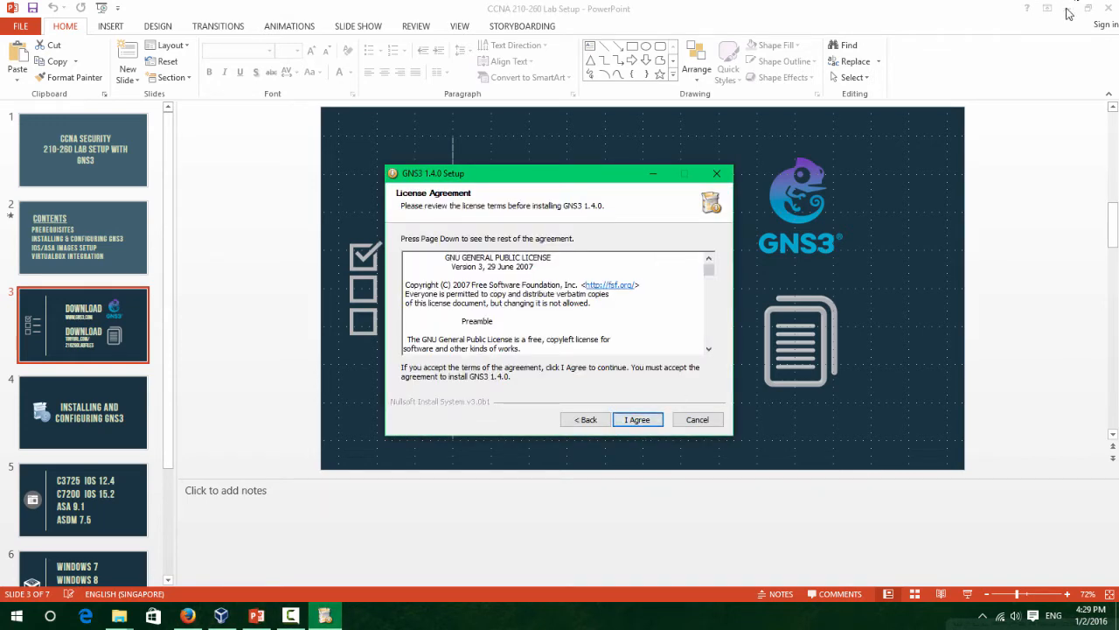
drag(534, 185, 467, 128)
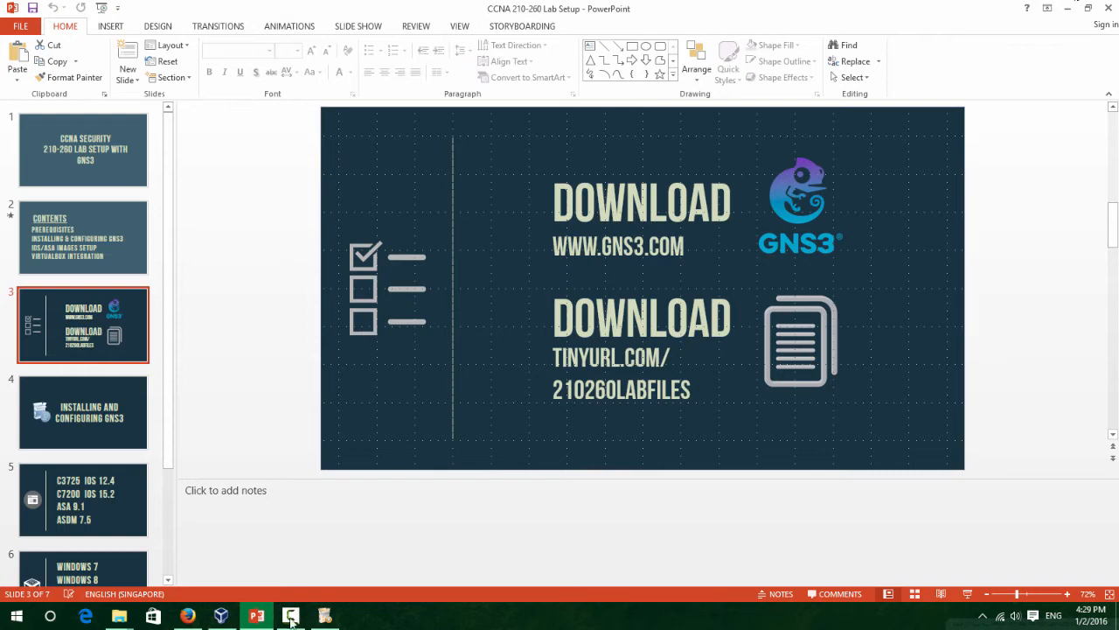
click(324, 615)
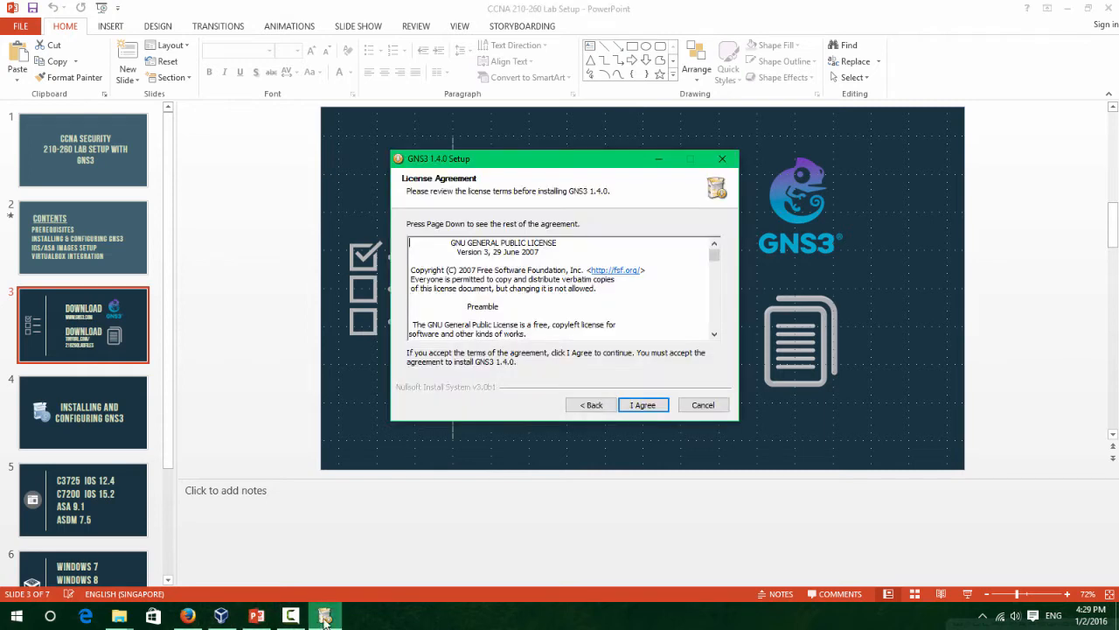
click(645, 408)
click(647, 407)
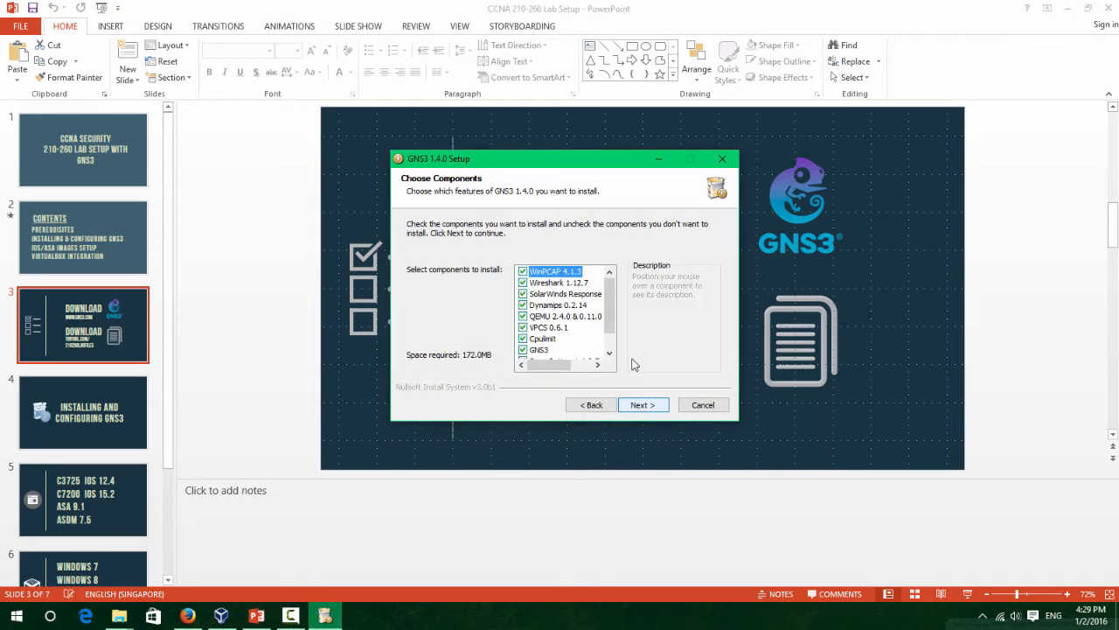
Deselect Wireshark, SolarWinds Response and SuperPutty from the components.
click(523, 282)
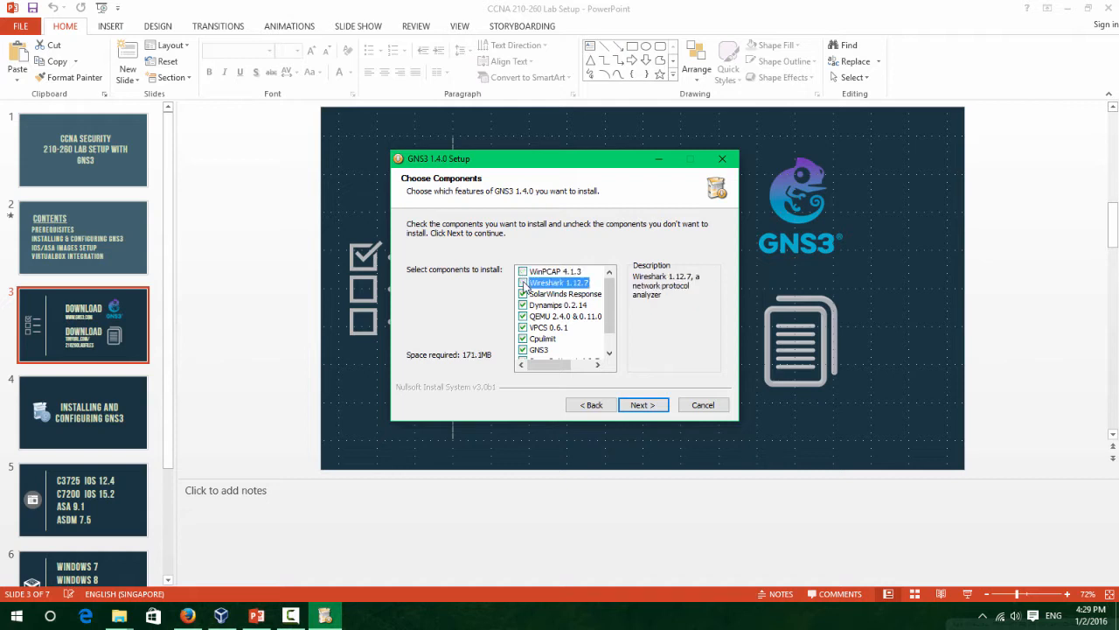
click(523, 294)
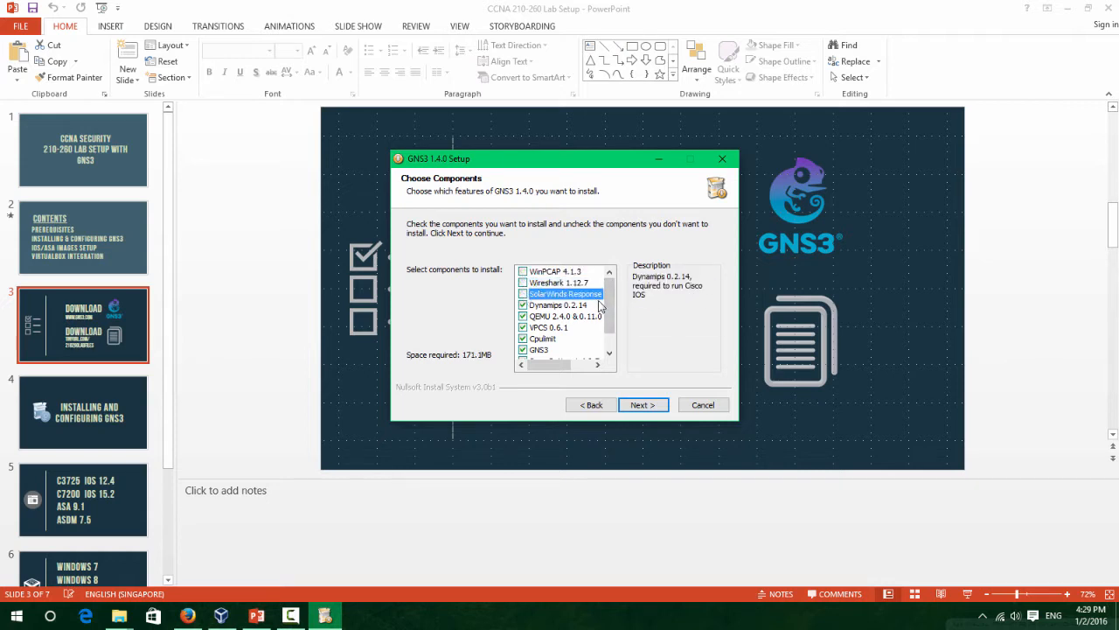
scroll(573, 345, down, 1)
click(522, 339)
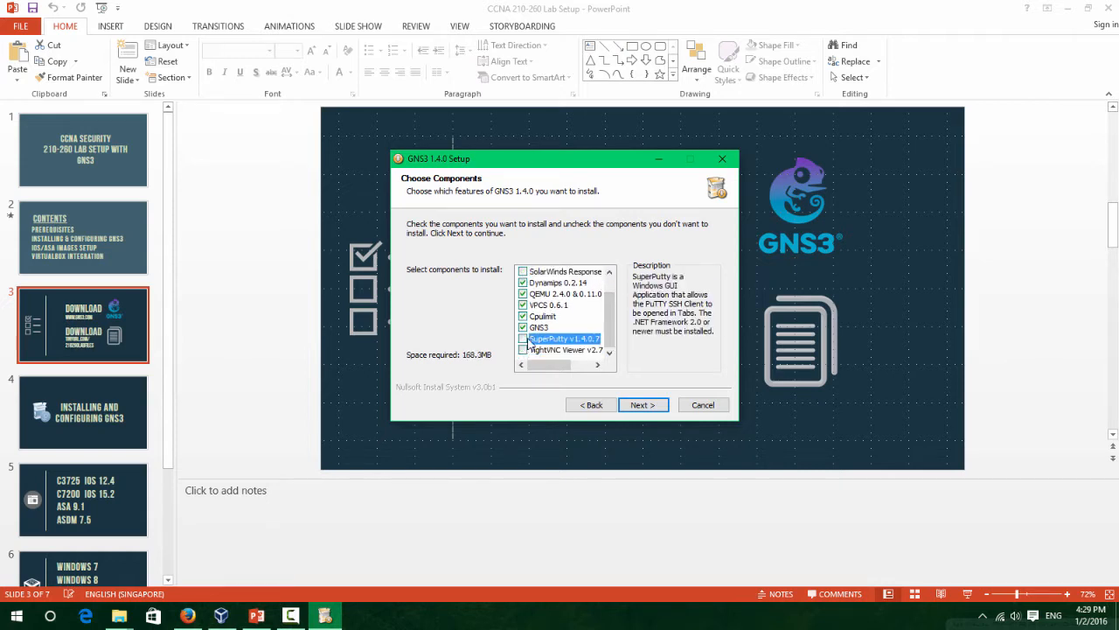
scroll(564, 332, up, 1)
Install into C:\Program Files\GNS3, skip the Solarwinds offer, and finish with Start GNS3 ticked.
click(641, 405)
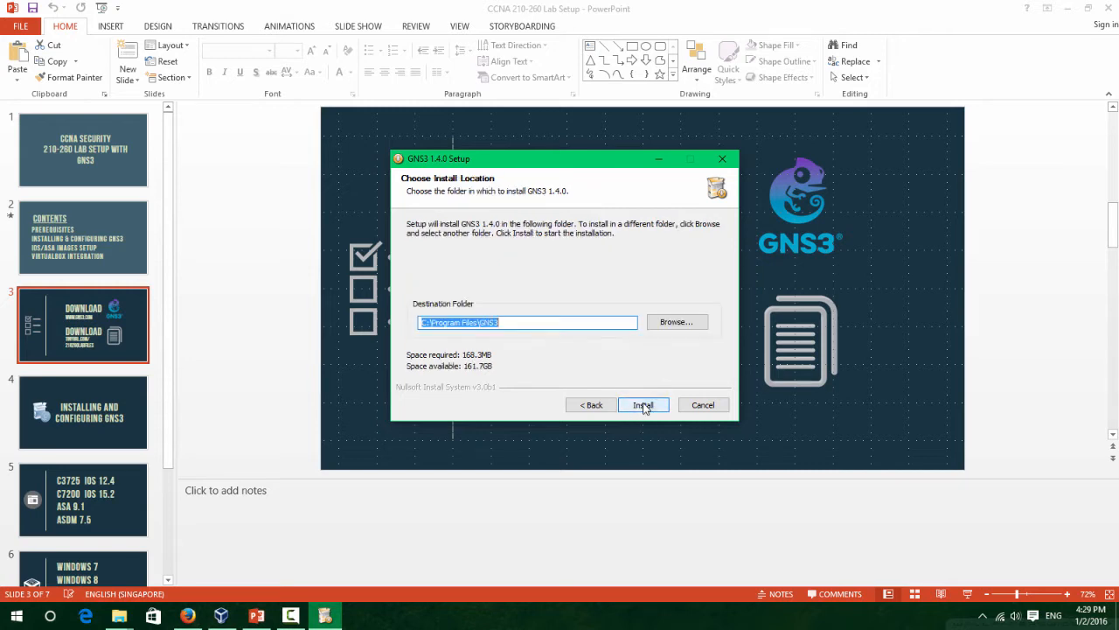
click(643, 405)
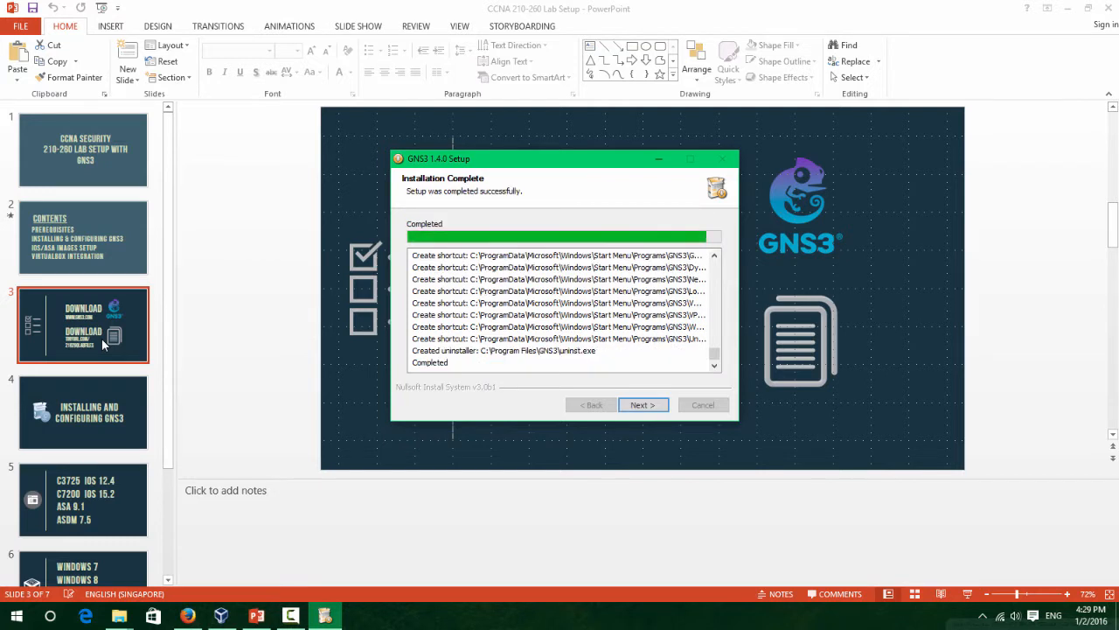
click(641, 404)
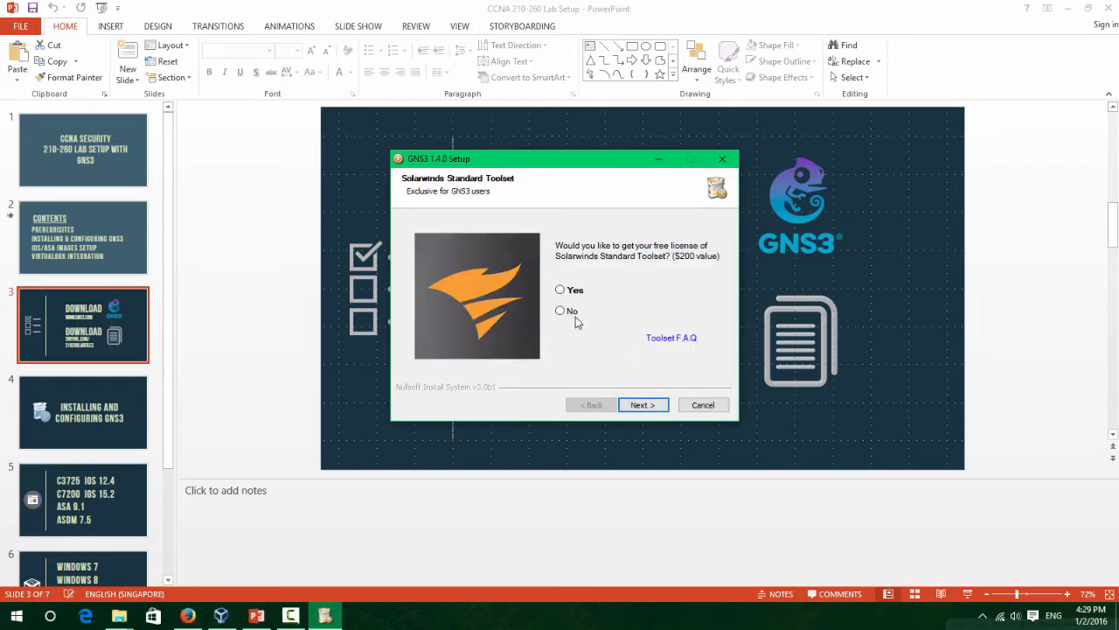
click(652, 404)
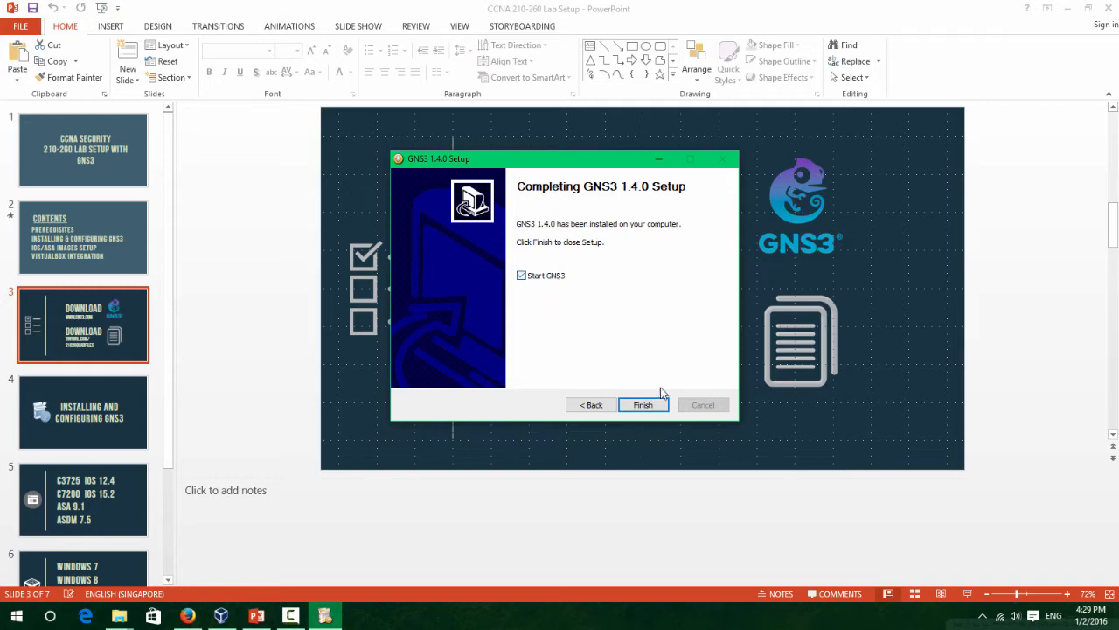
click(651, 405)
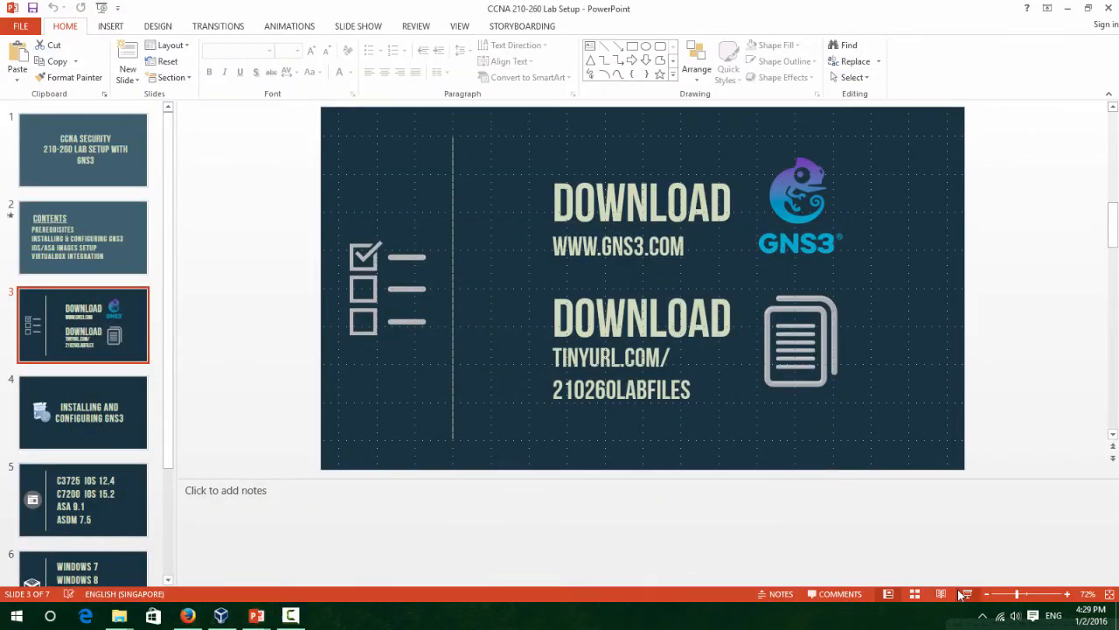
Present the deck on the 'Installing and Configuring GNS3' slide and open Task View.
click(962, 594)
key(Left)
key(Right)
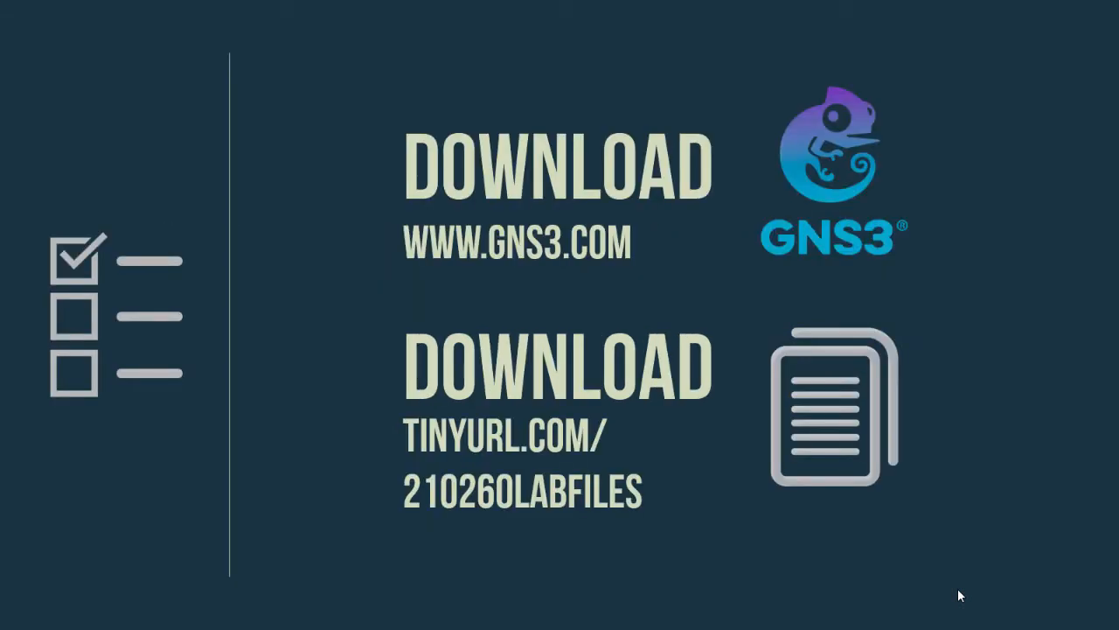
key(Left)
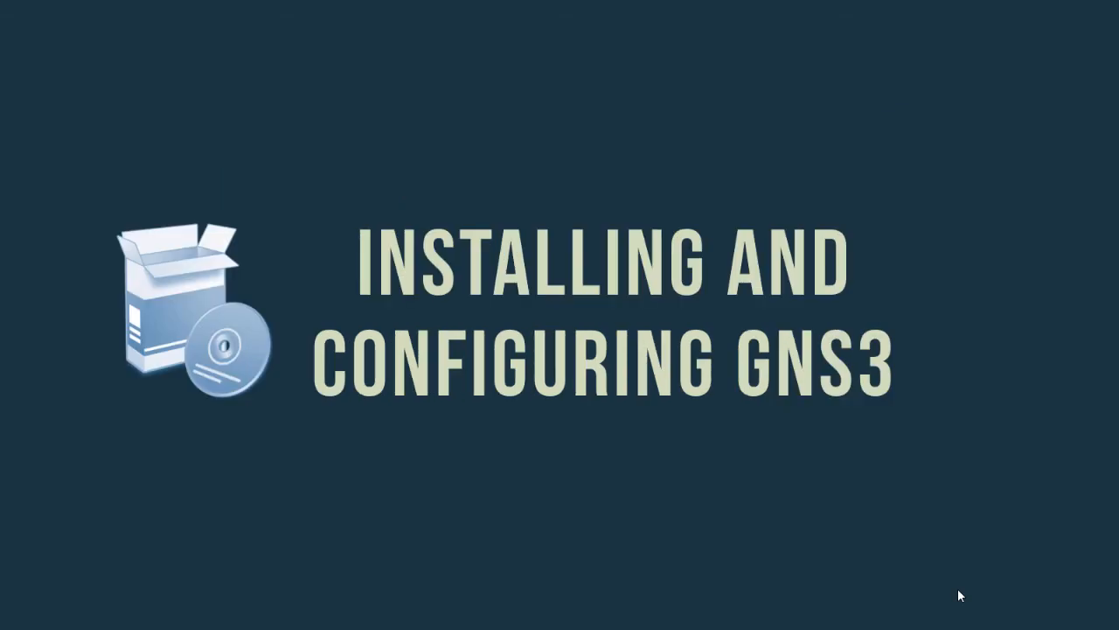
key(super+Tab)
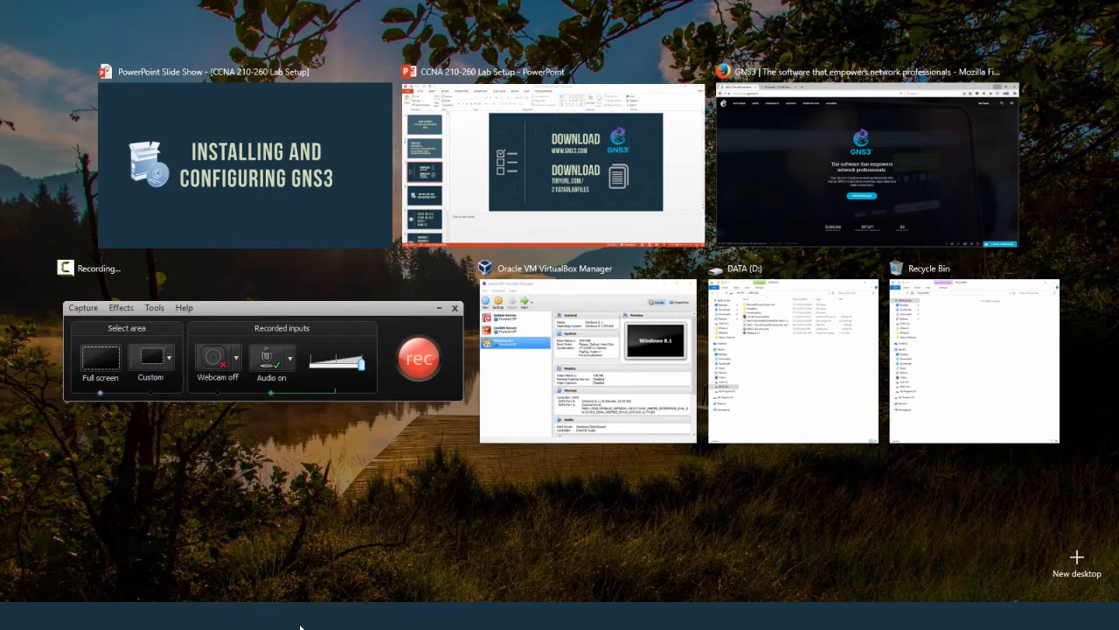
Launch GNS3 from the Start search for 'gns3' while bringing the DATA (D:) window forward.
click(738, 324)
key(super)
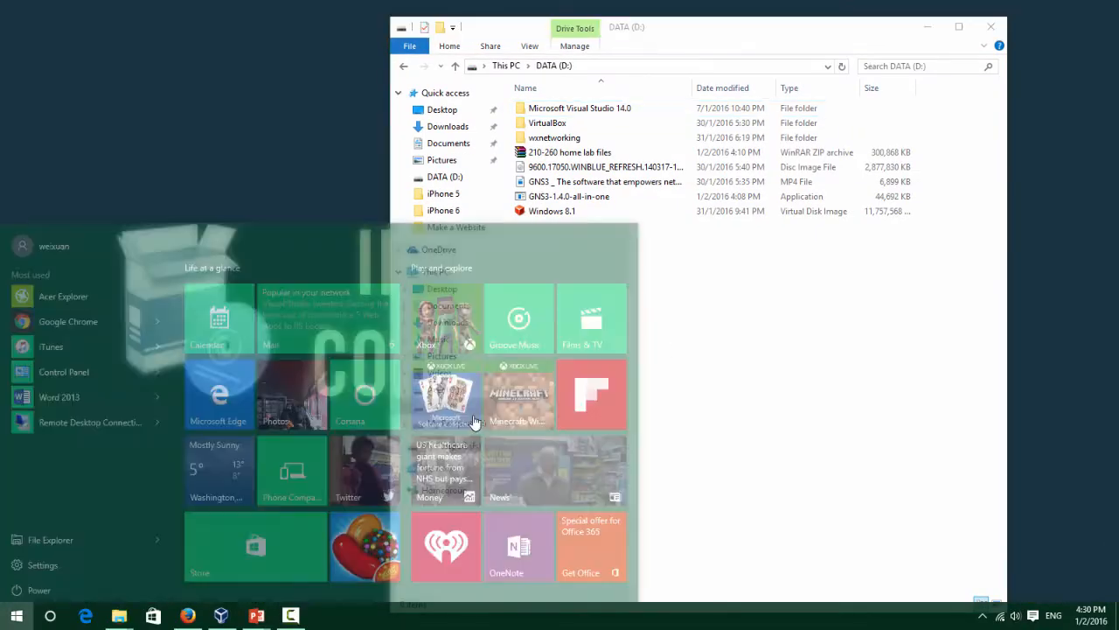
text(gns3)
key(Return)
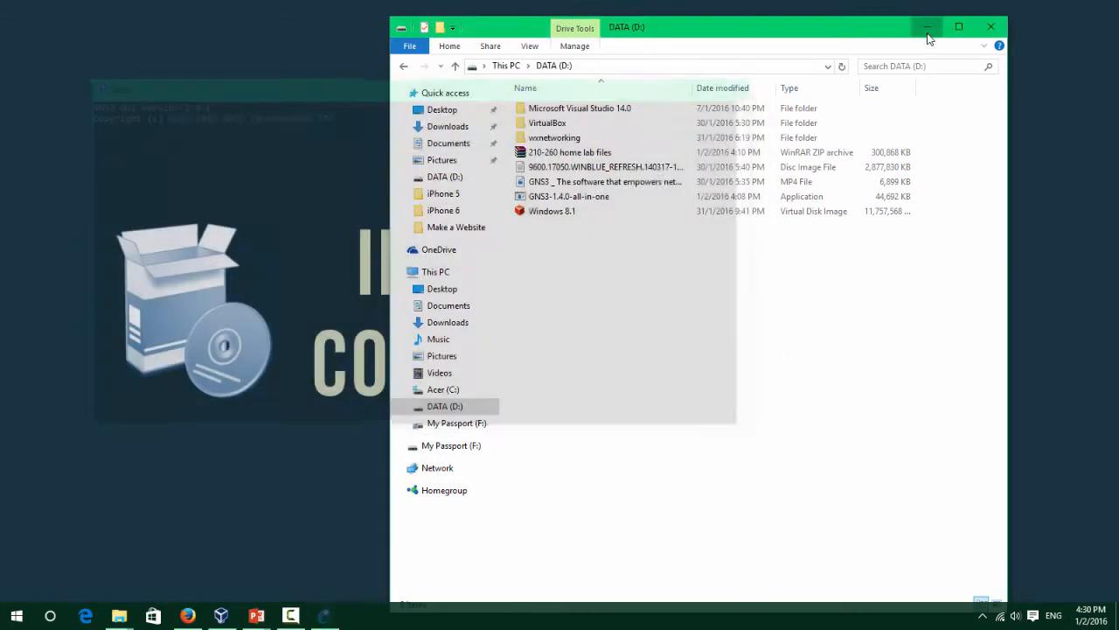
click(928, 32)
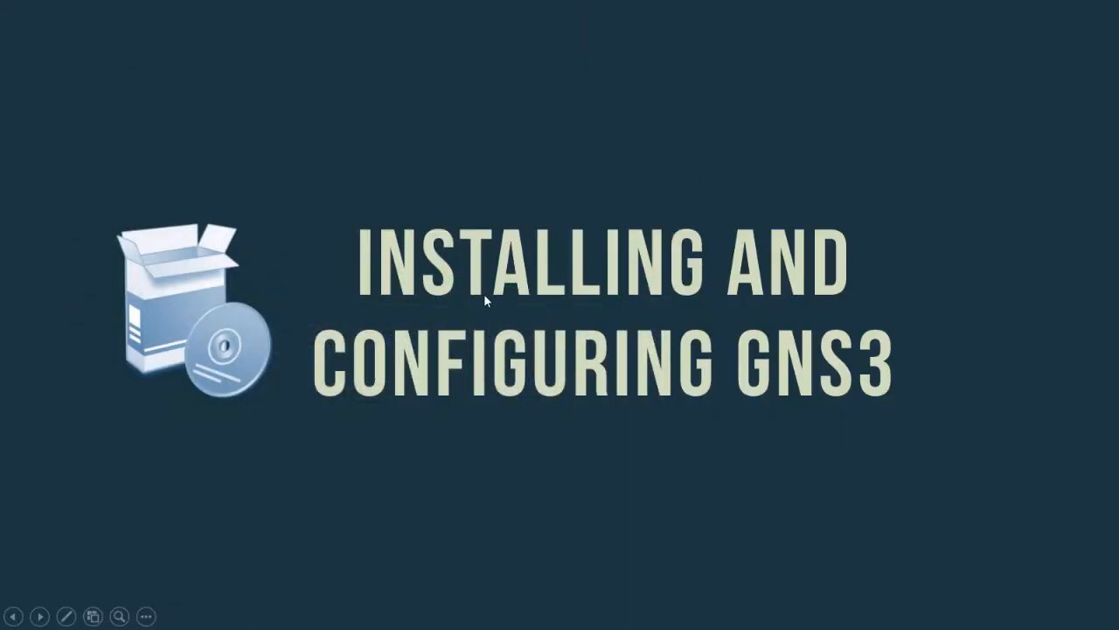
key(super+Tab)
click(486, 294)
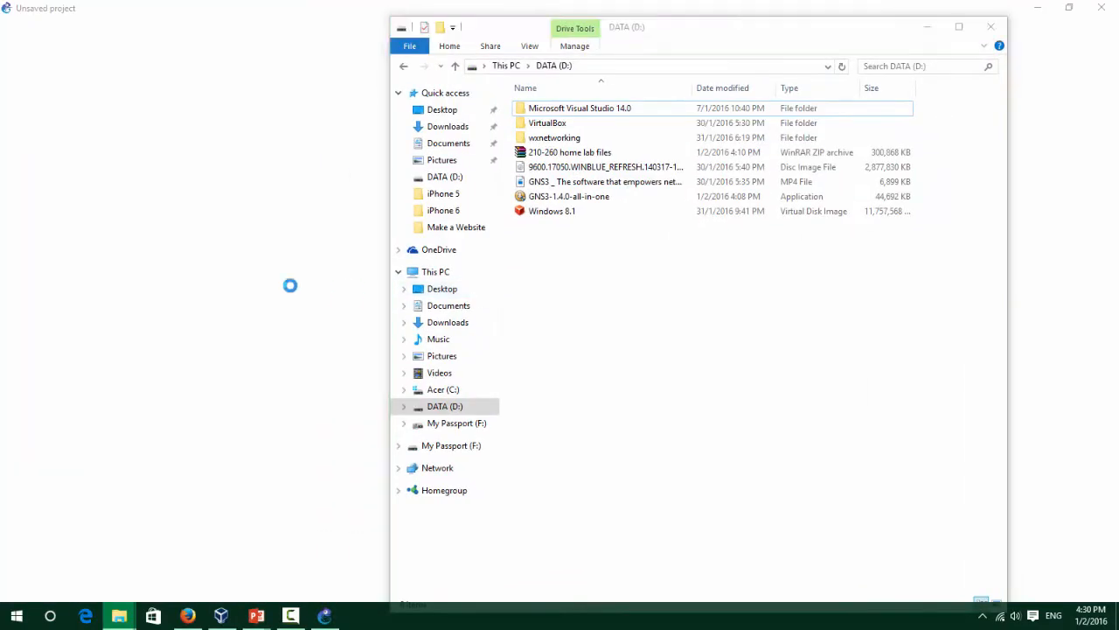
Create the new untitled.gns3 project, overwriting the existing project location.
drag(344, 227, 546, 226)
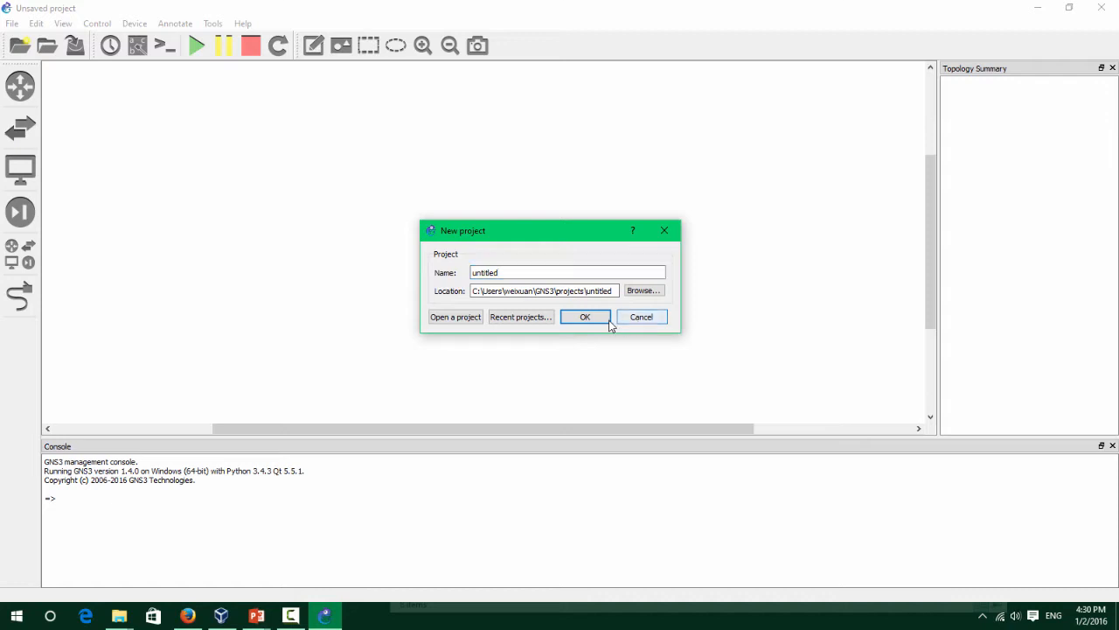
click(608, 319)
click(628, 302)
click(36, 24)
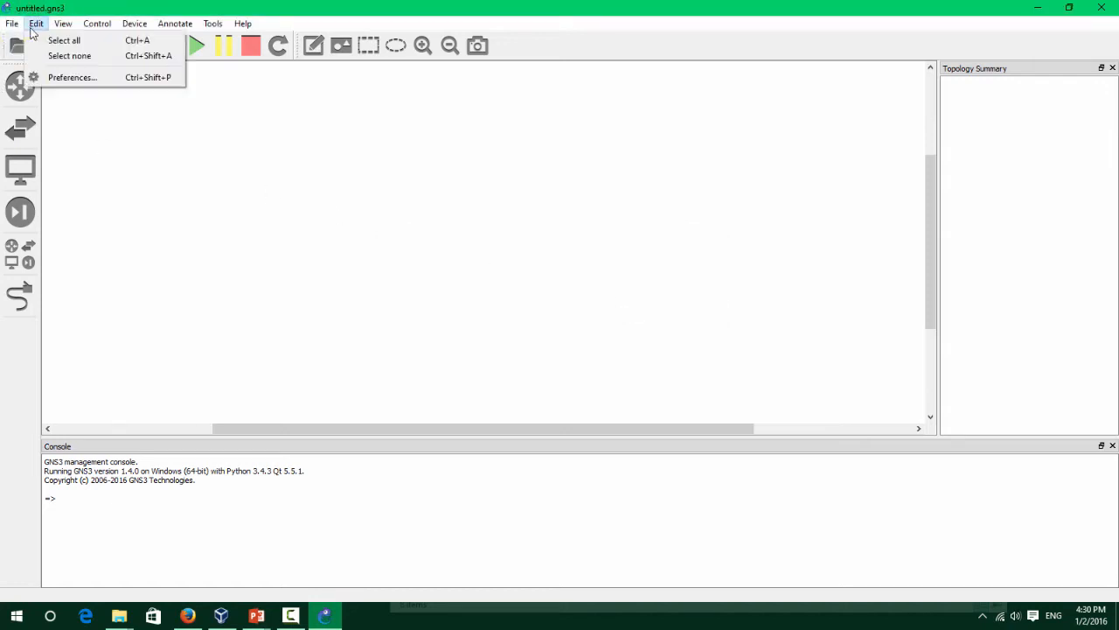
click(273, 256)
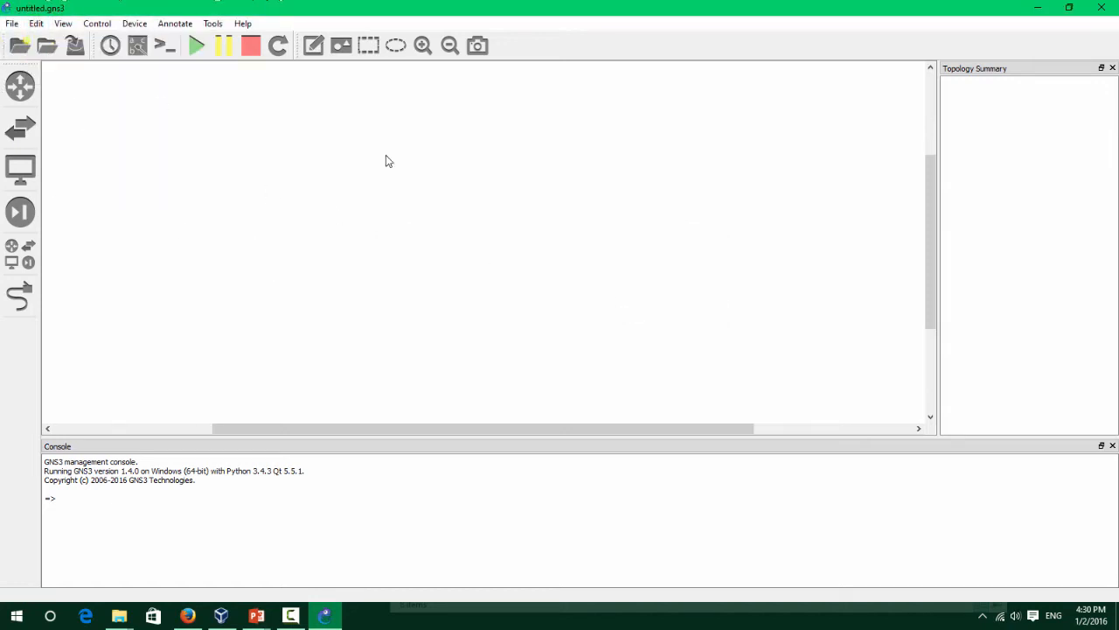
click(119, 616)
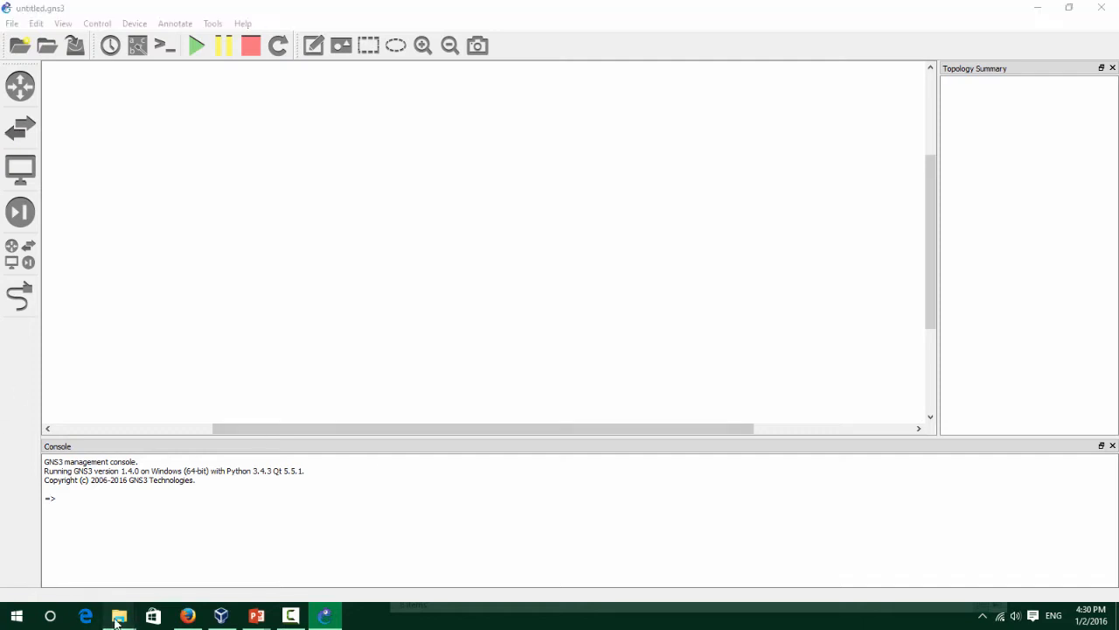
Extract the 210-260 home lab files archive on DATA (D:) into its own folder.
click(114, 547)
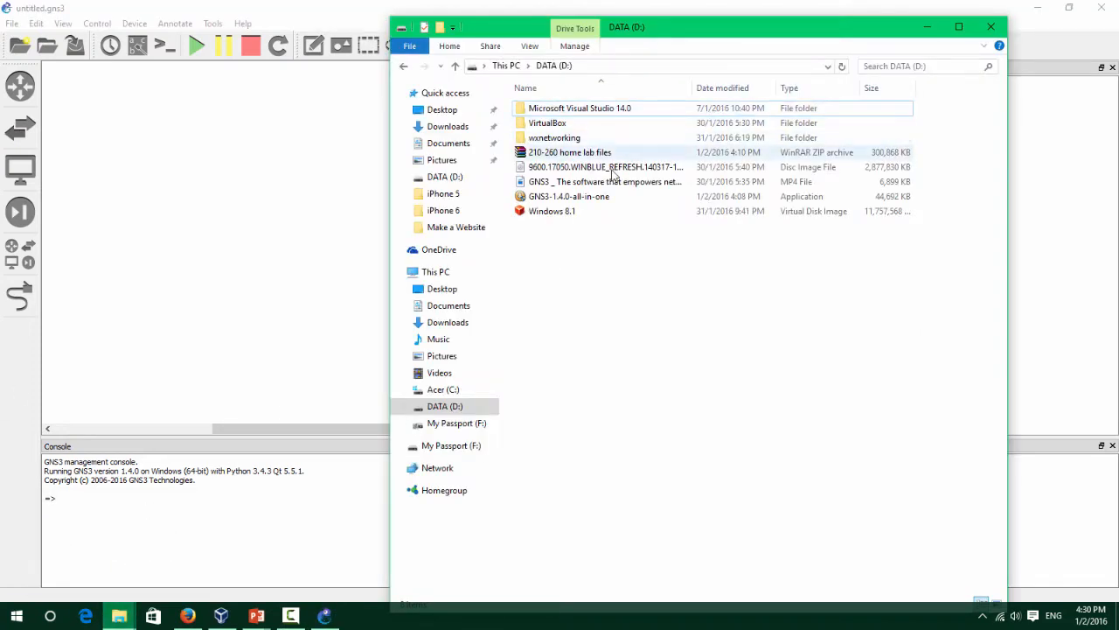
click(606, 197)
click(601, 153)
right_click(600, 153)
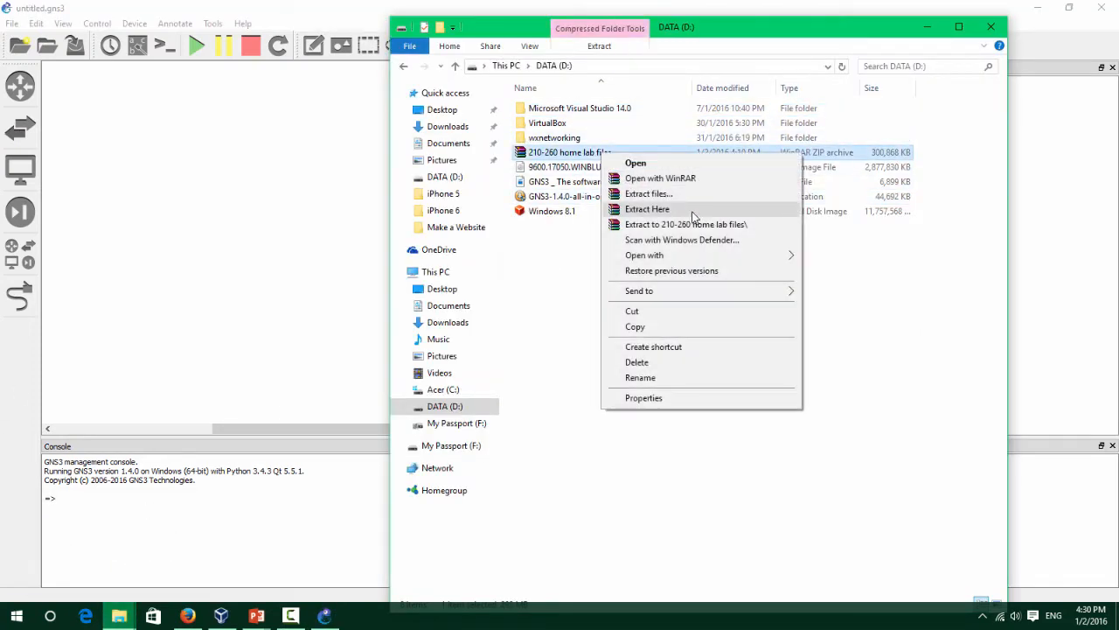
click(710, 227)
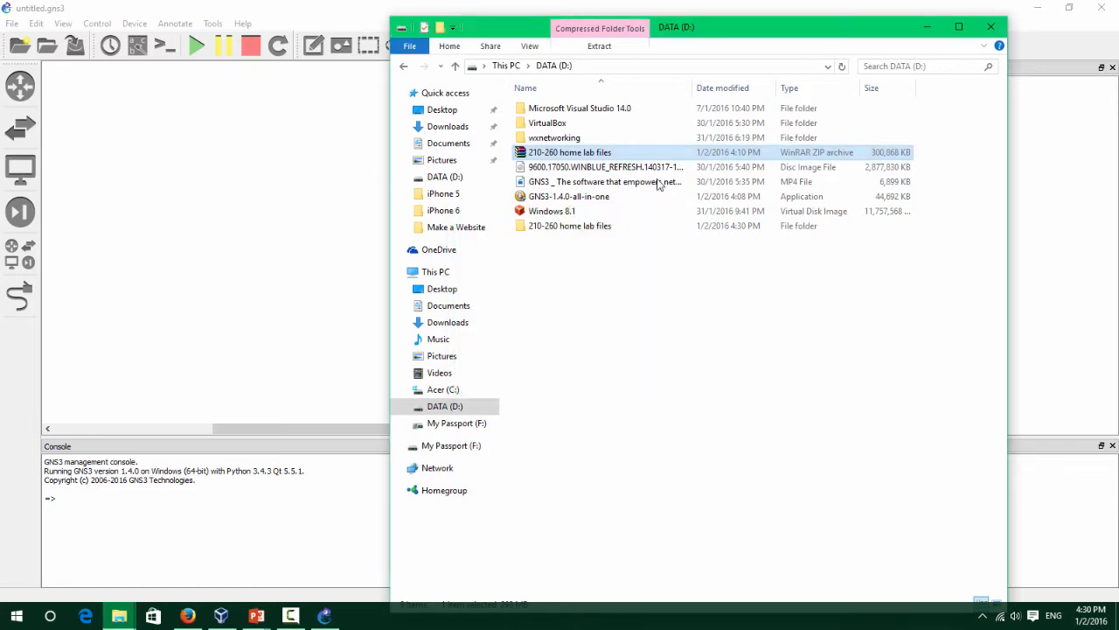
Open the extracted folder, review asdm-751.bin, the C3725 image and asa.txt, then minimize Explorer.
double_click(577, 225)
drag(587, 354, 514, 125)
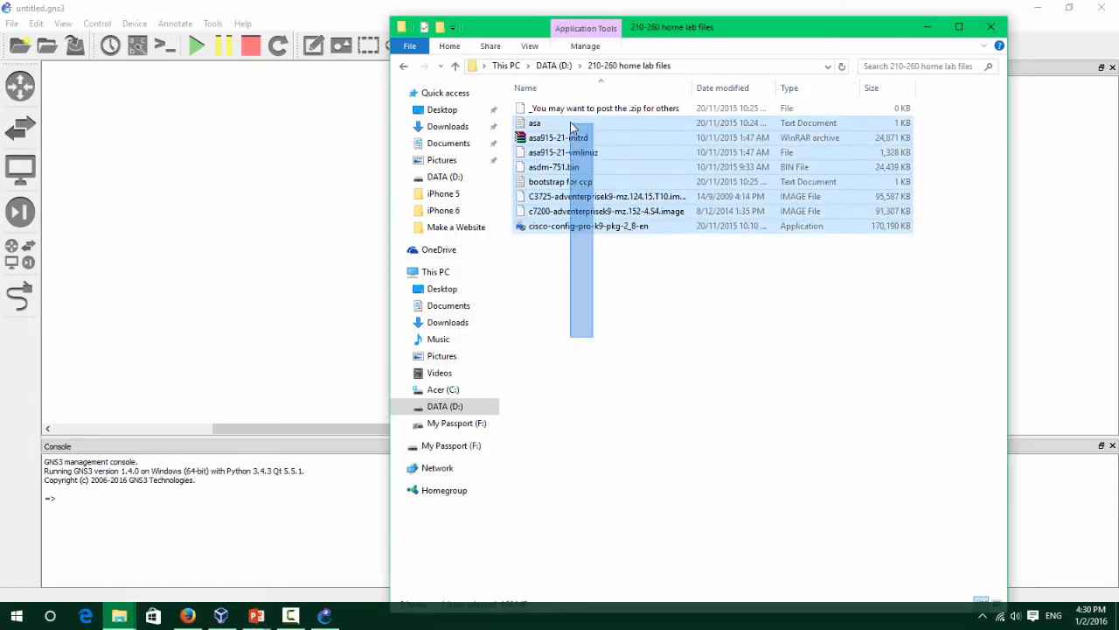
click(566, 166)
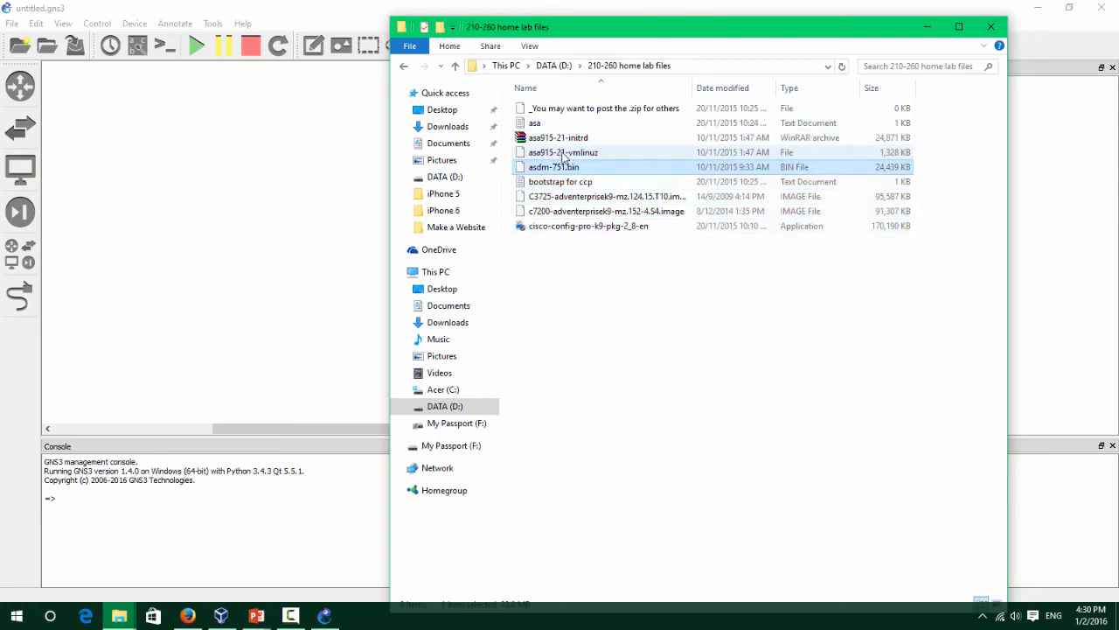
click(584, 197)
double_click(587, 123)
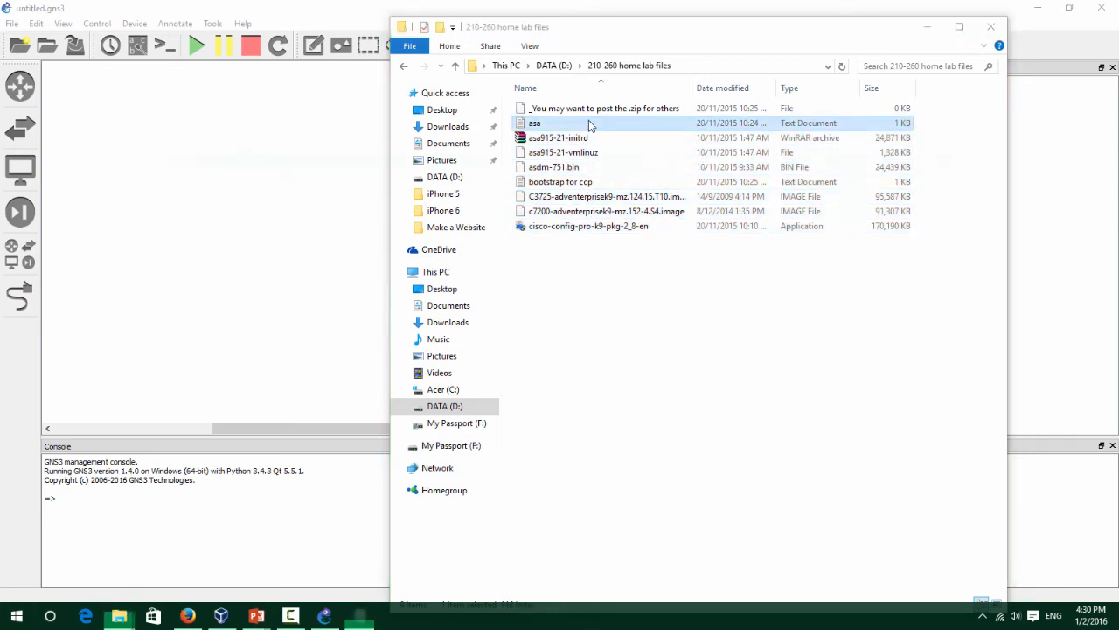
click(962, 158)
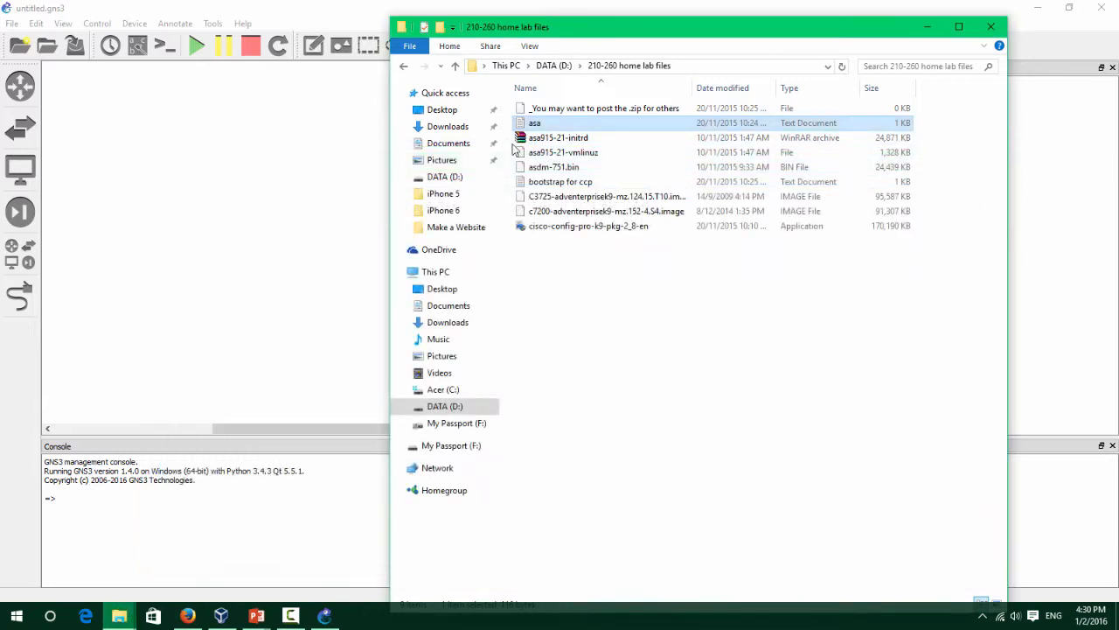
click(930, 27)
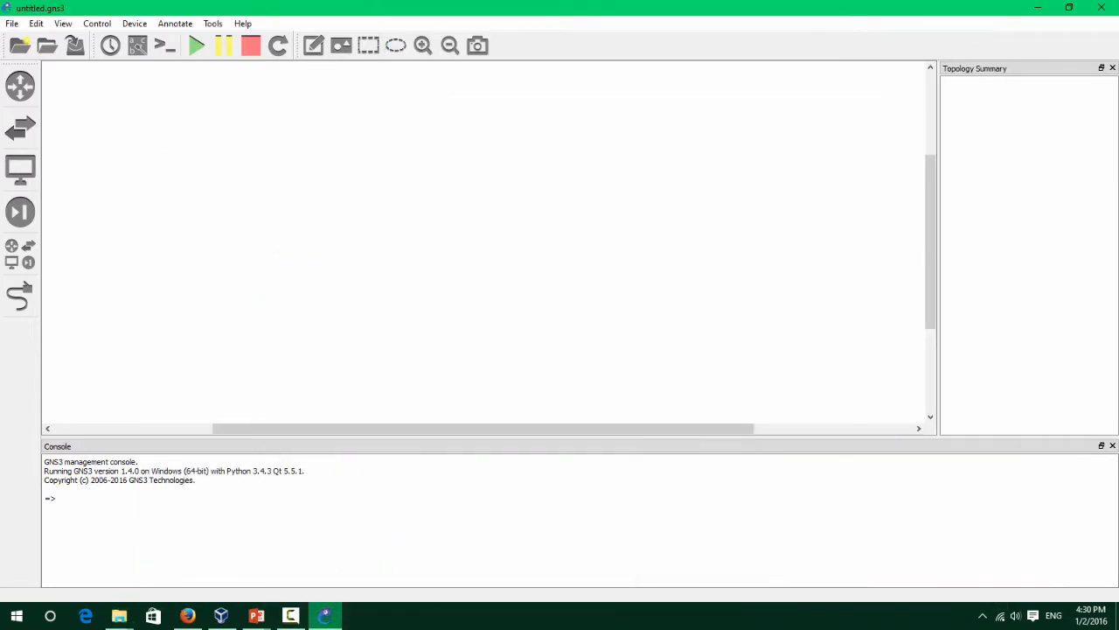
Open Edit > Preferences at the IOS routers templates page.
click(33, 25)
click(53, 75)
click(302, 154)
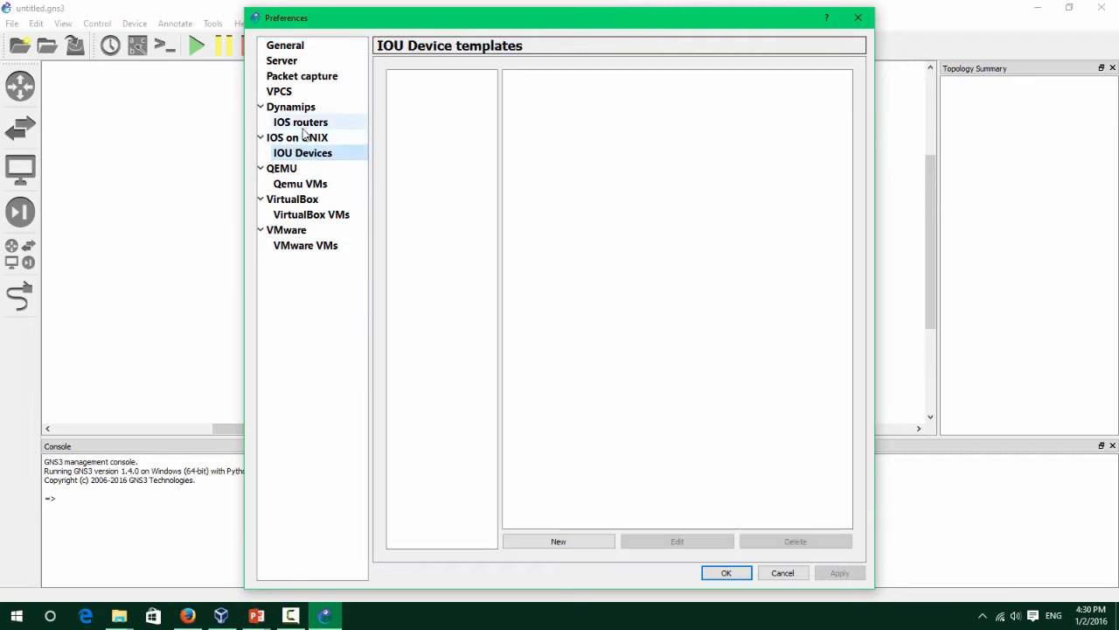
click(300, 122)
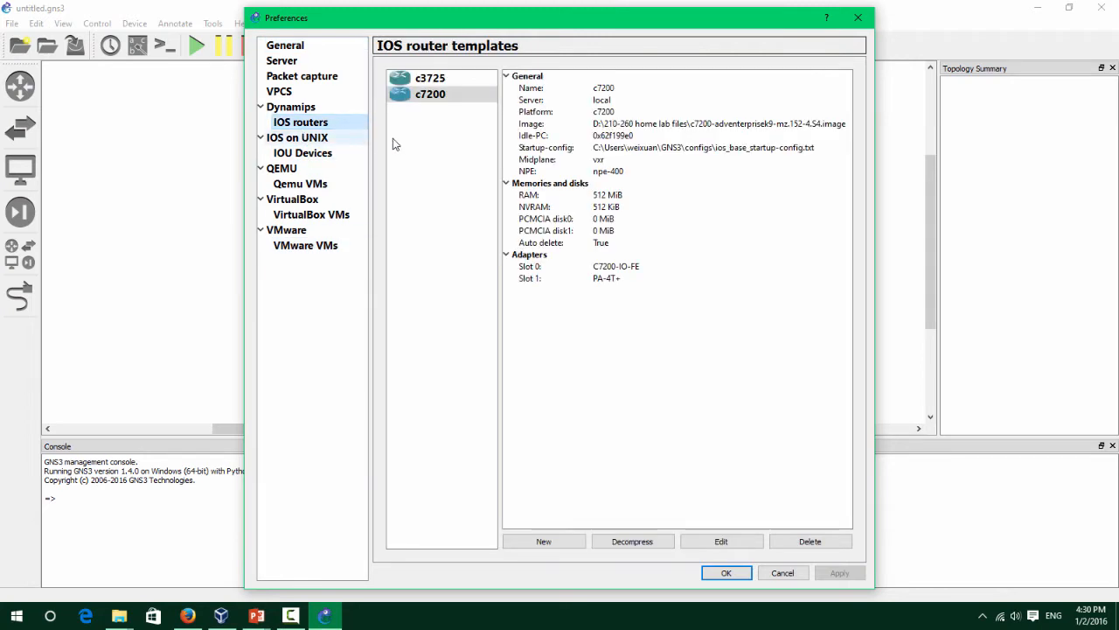
Delete the c3725 and c7200 router templates and start a new IOS router template.
click(805, 540)
click(428, 81)
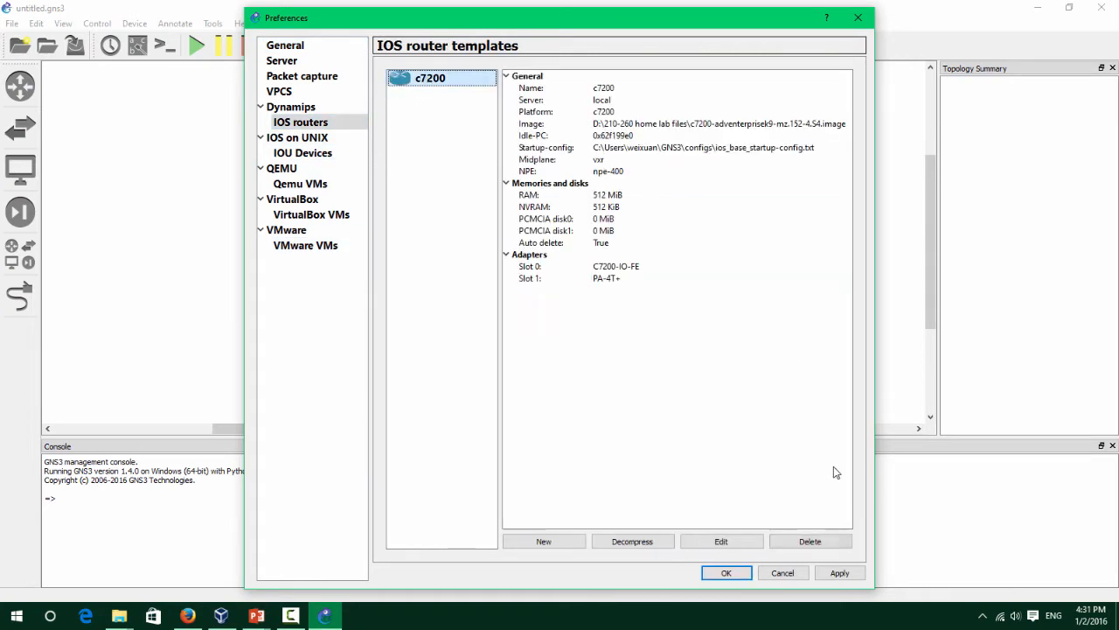
click(837, 541)
click(549, 542)
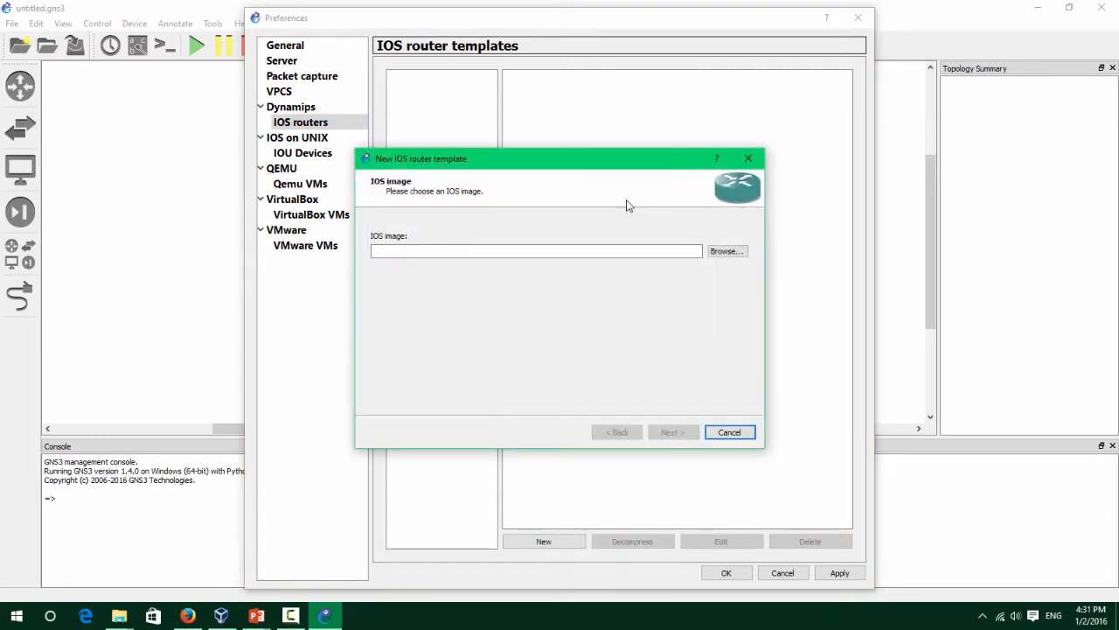
Choose the C3725 image from D:\210-260 home lab files and accept the c3725 name.
click(734, 254)
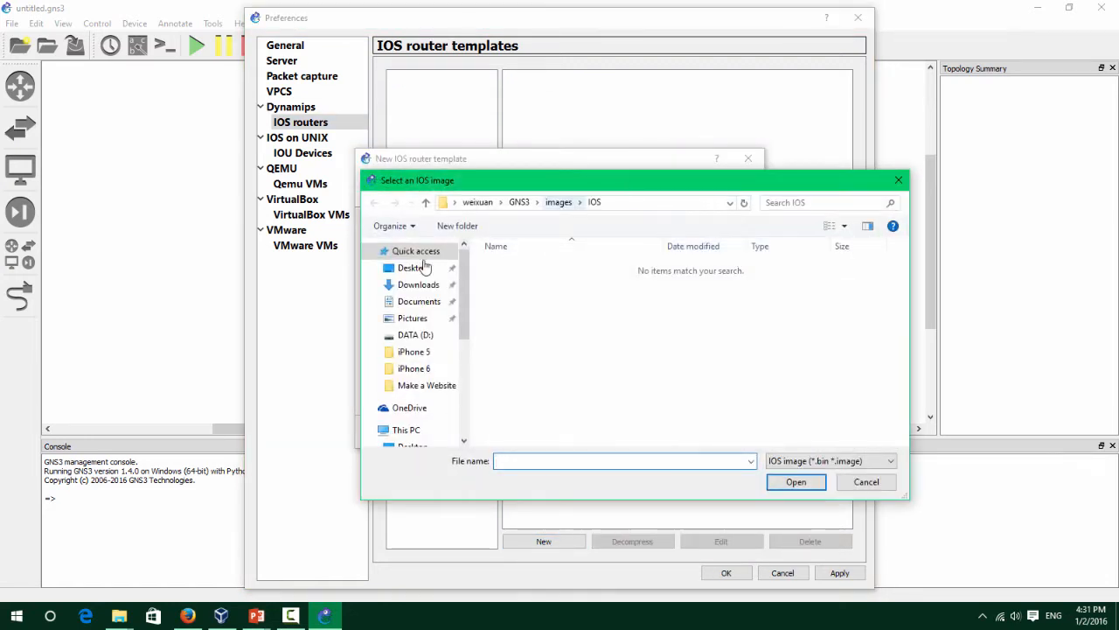
drag(461, 313, 459, 385)
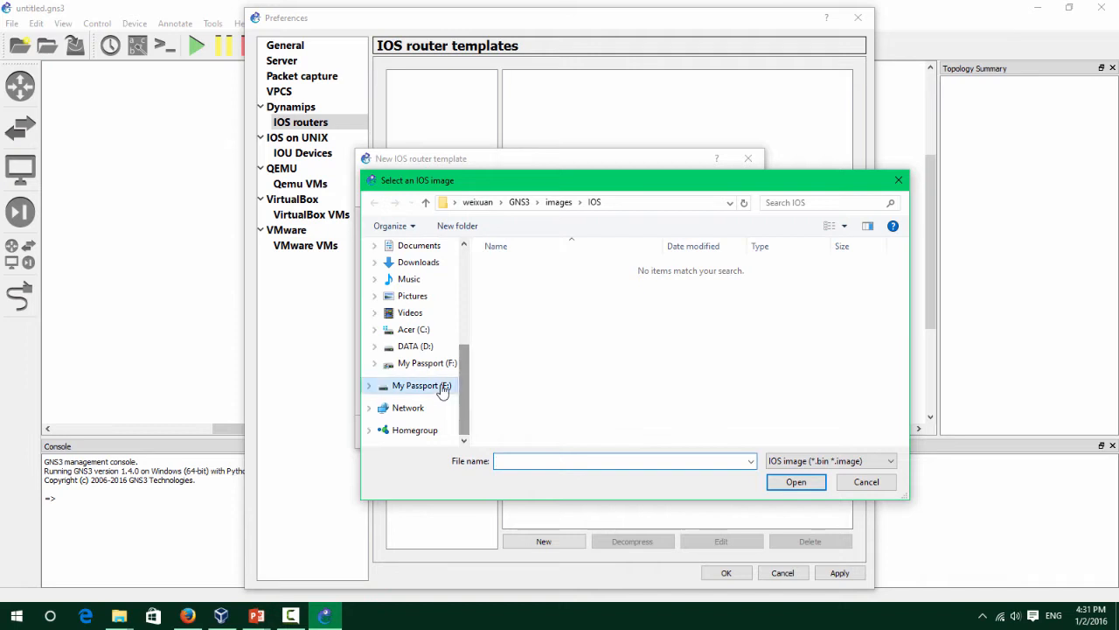
click(425, 386)
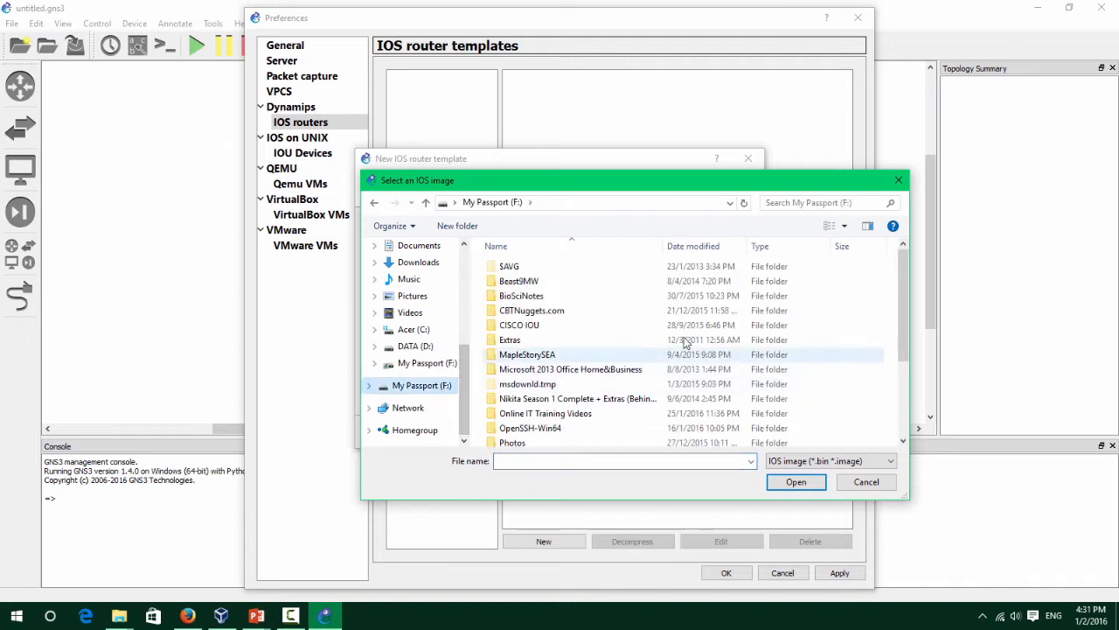
click(437, 347)
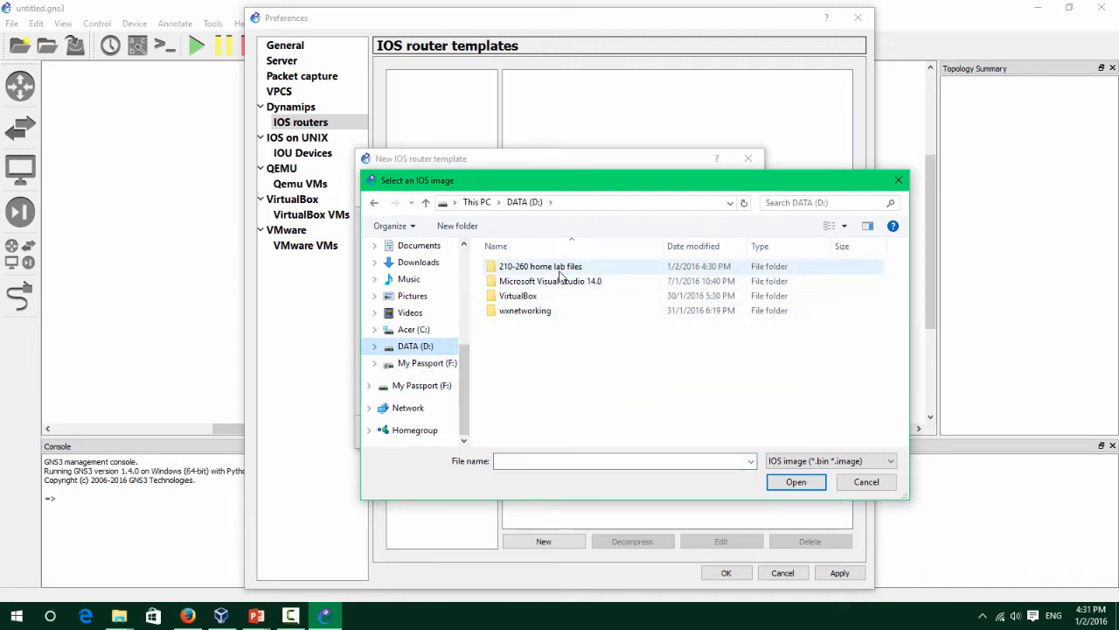
double_click(560, 268)
click(562, 281)
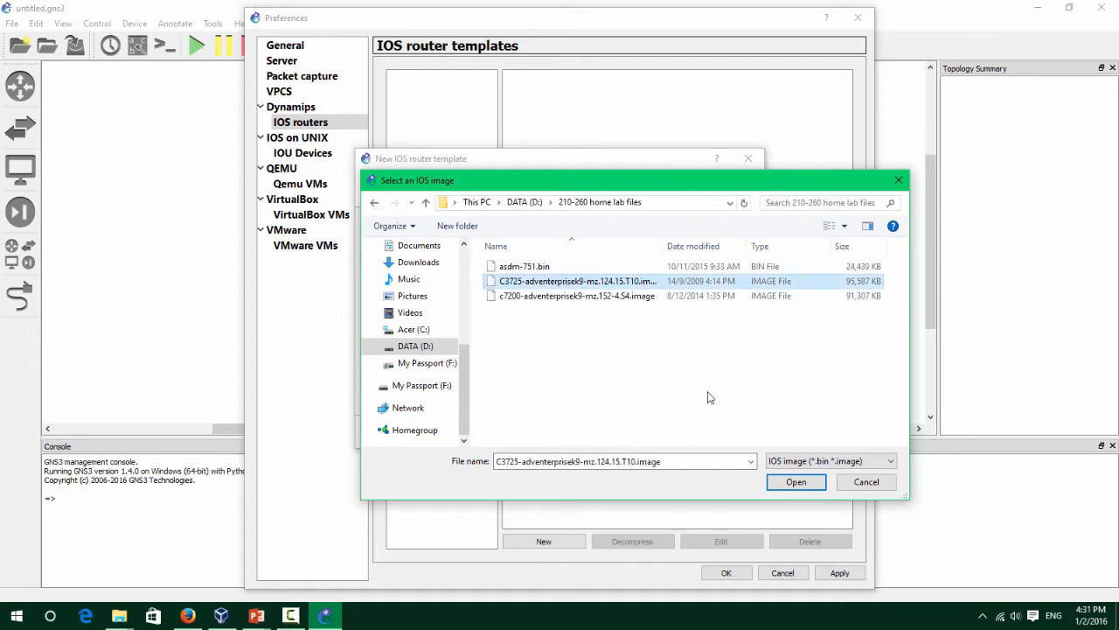
click(794, 482)
click(691, 327)
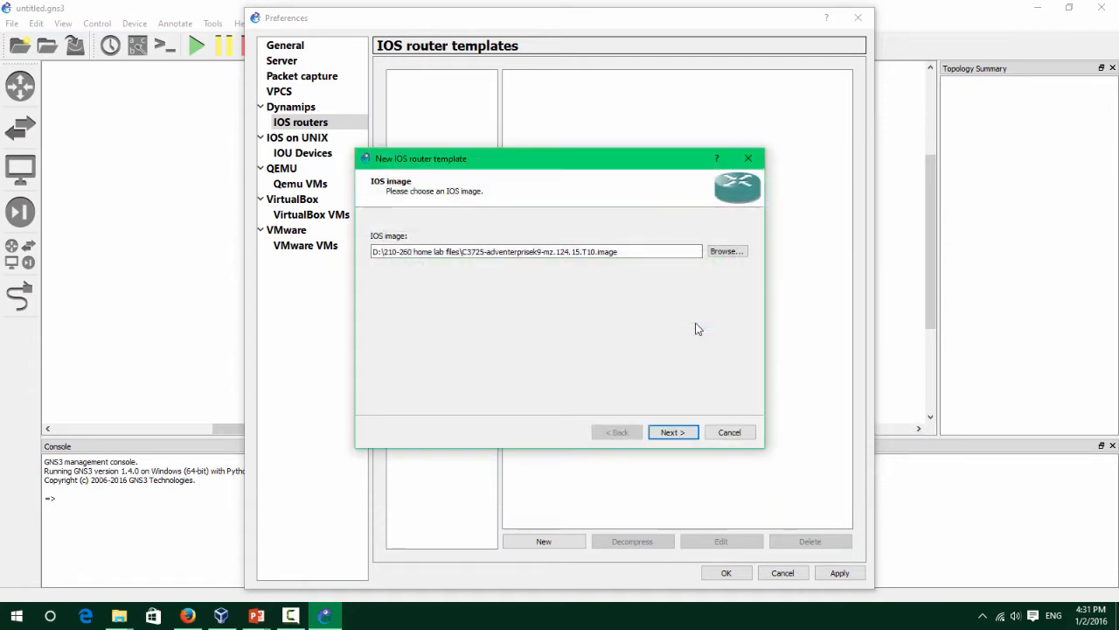
click(680, 432)
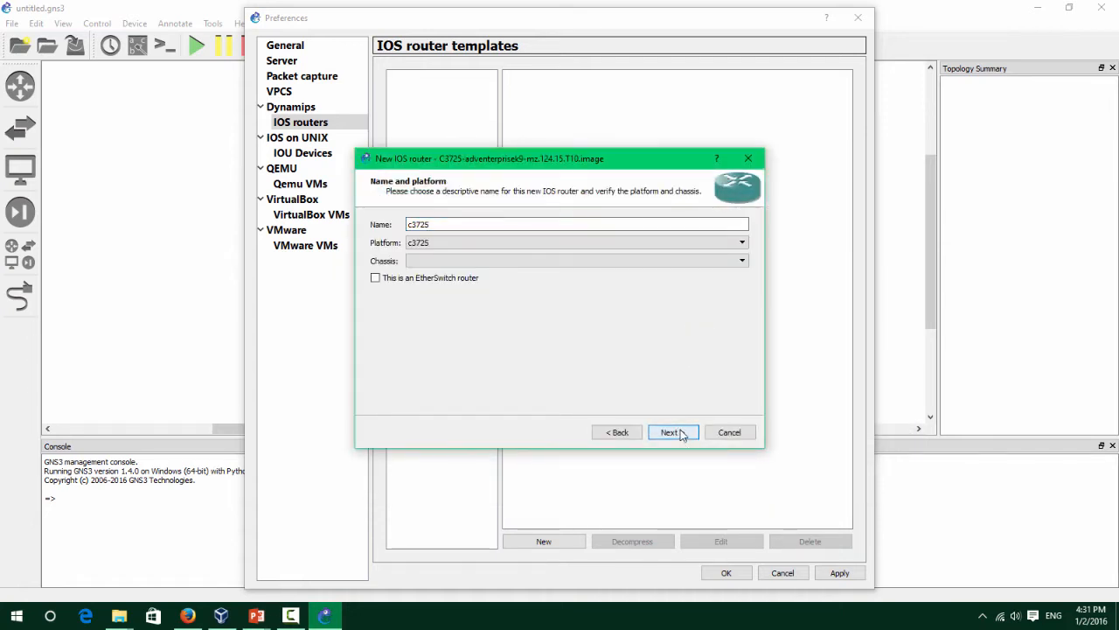
click(682, 434)
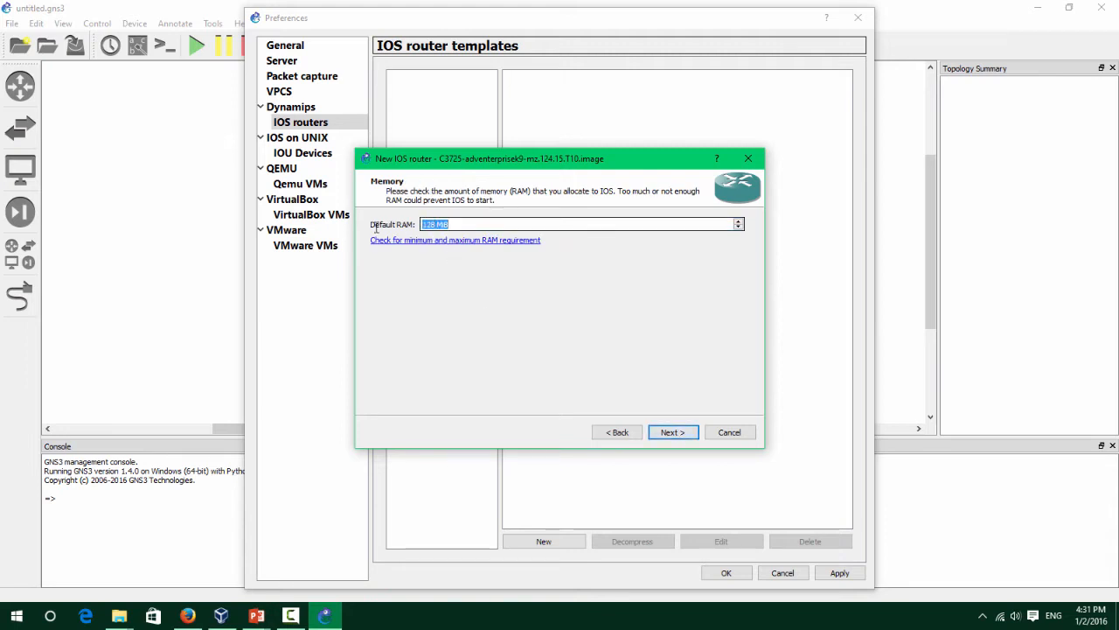
Set the router's default RAM to 256 MiB.
click(434, 224)
text(256)
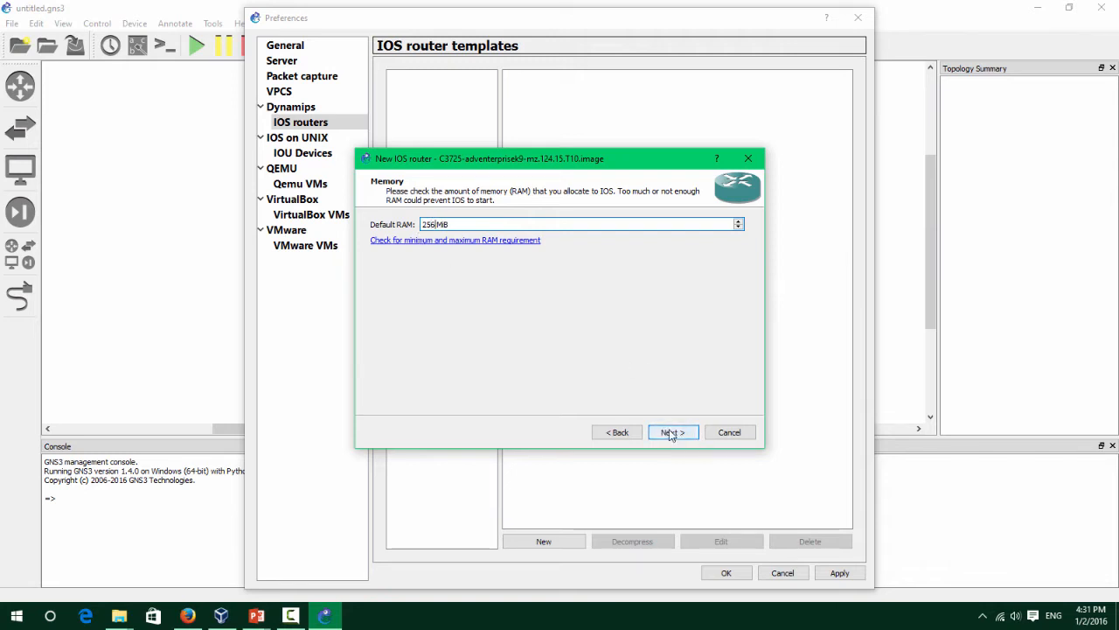
click(672, 432)
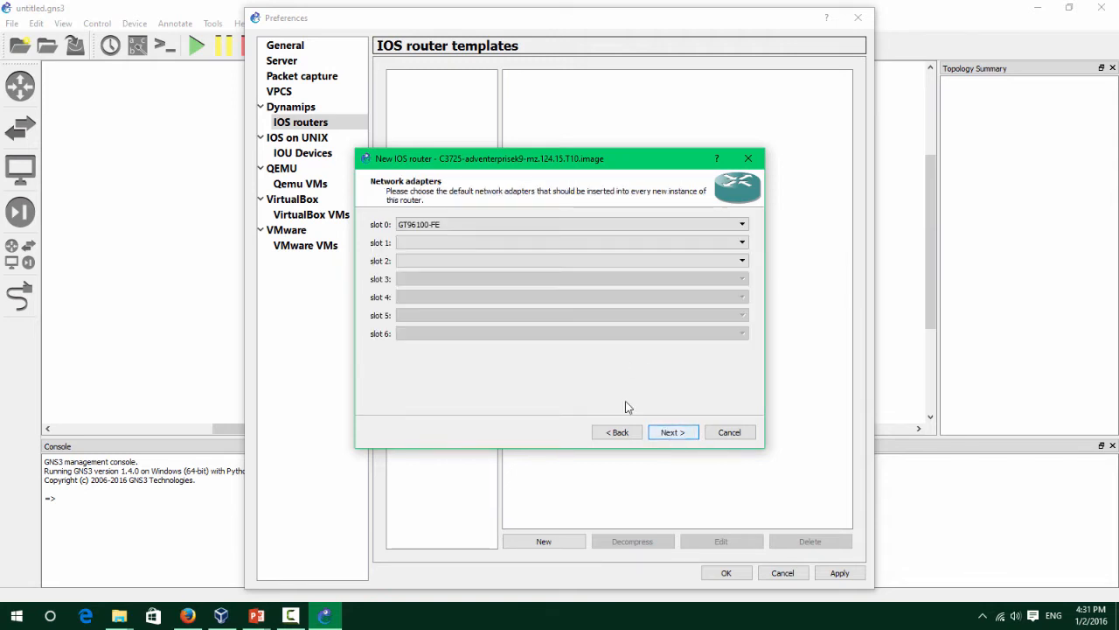
Leave the network adapter slots empty and put a WIC-2T module in wic 0.
click(507, 224)
click(501, 245)
click(495, 243)
click(495, 244)
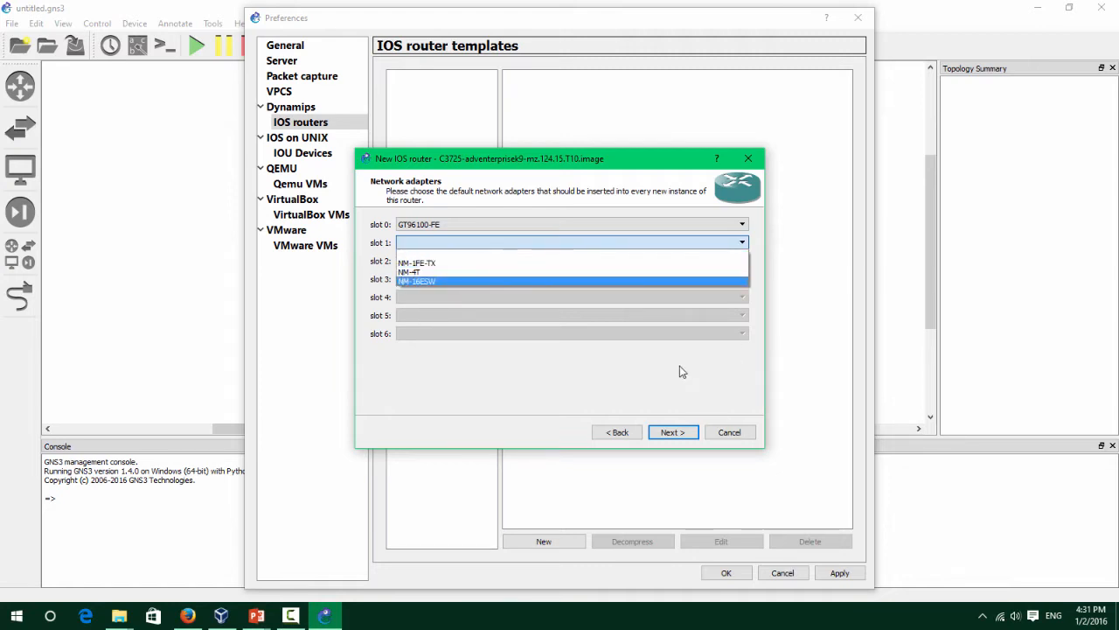
click(686, 435)
click(678, 432)
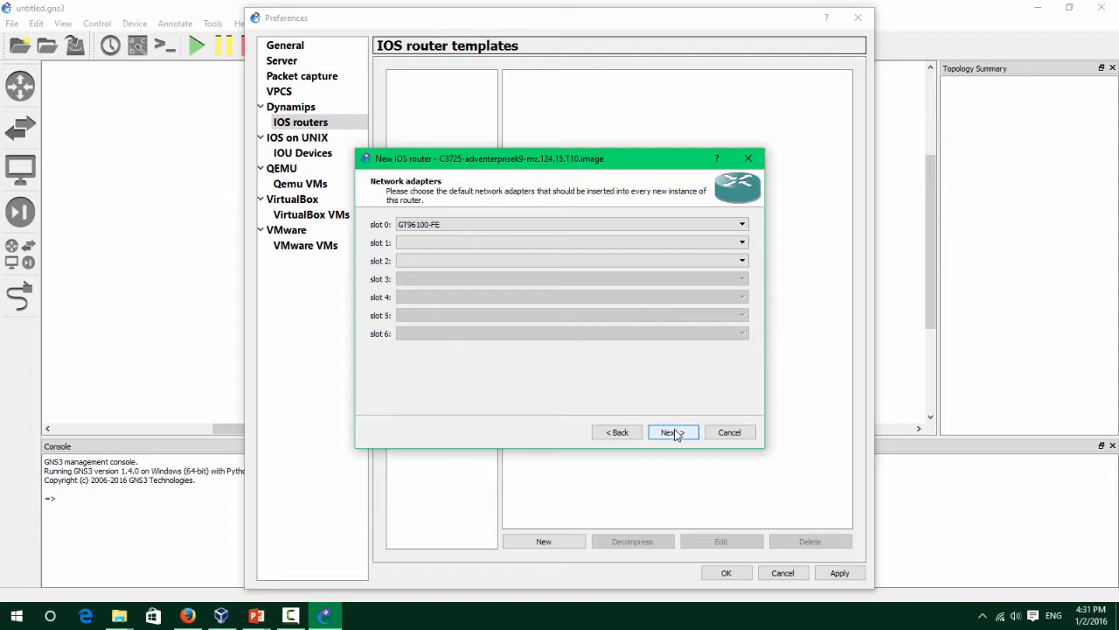
click(675, 435)
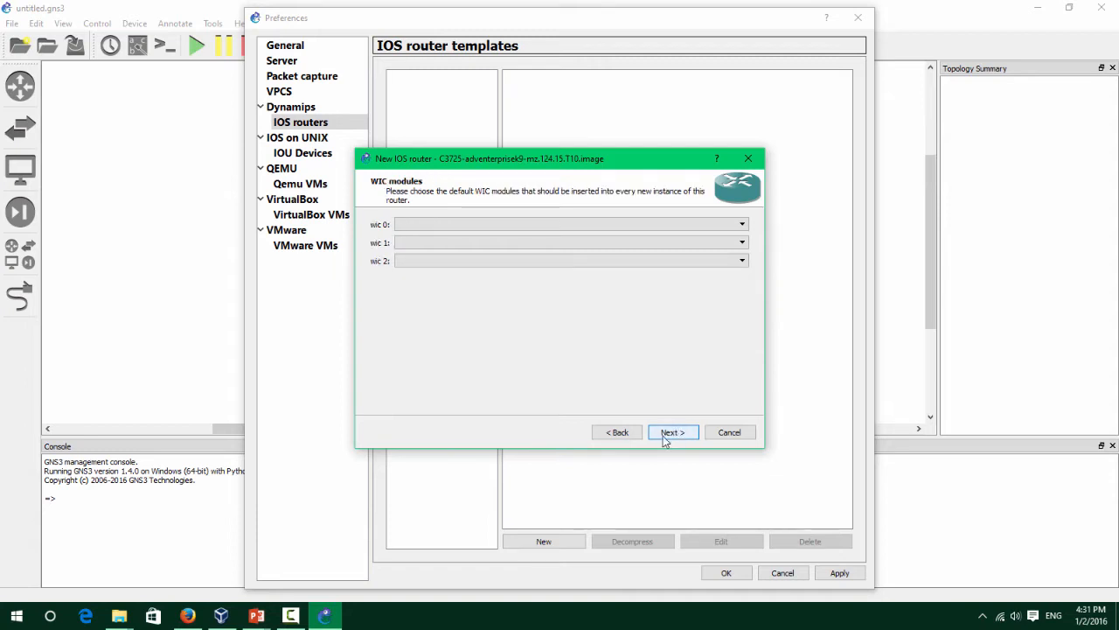
click(602, 225)
click(592, 254)
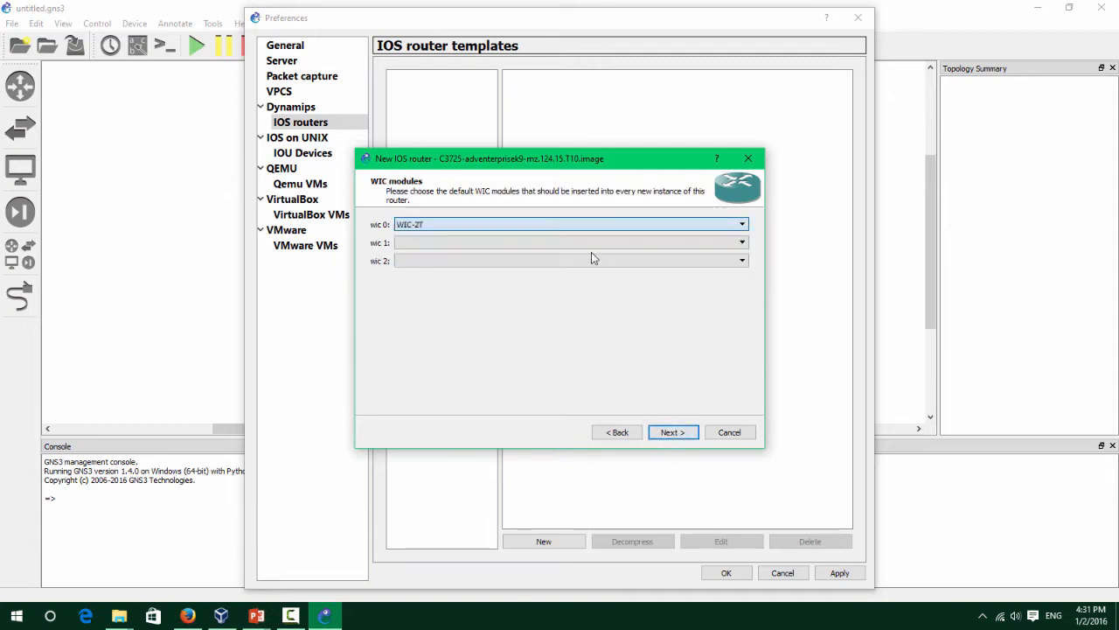
click(673, 434)
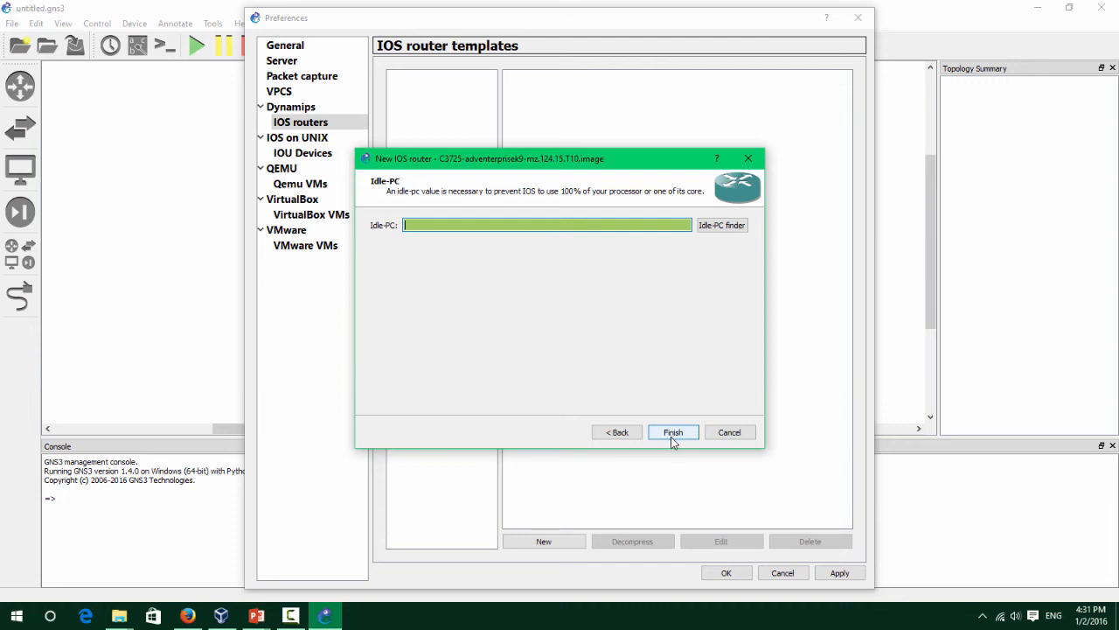
Calculate Idle-PC value 0x6026b804 and finish the c3725 template.
click(725, 229)
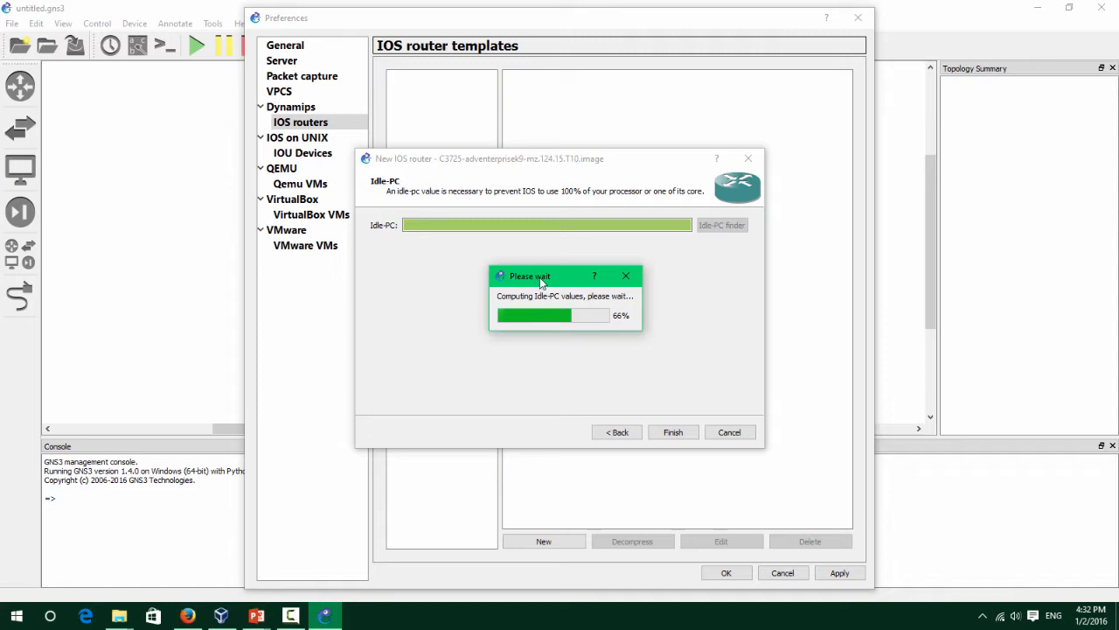
drag(542, 280, 543, 290)
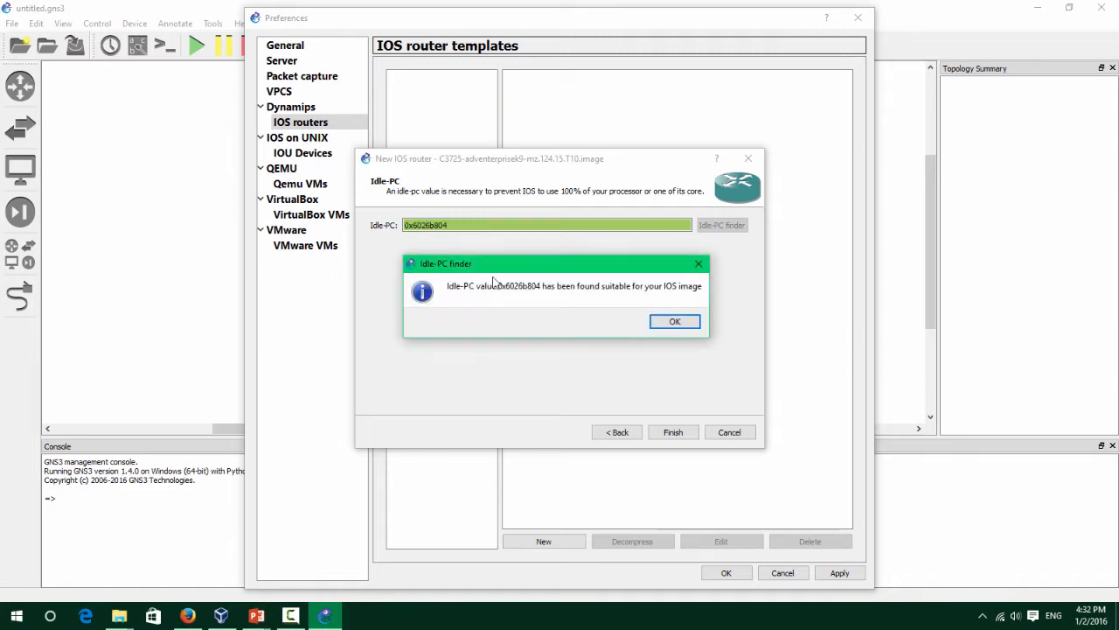
click(675, 324)
click(673, 432)
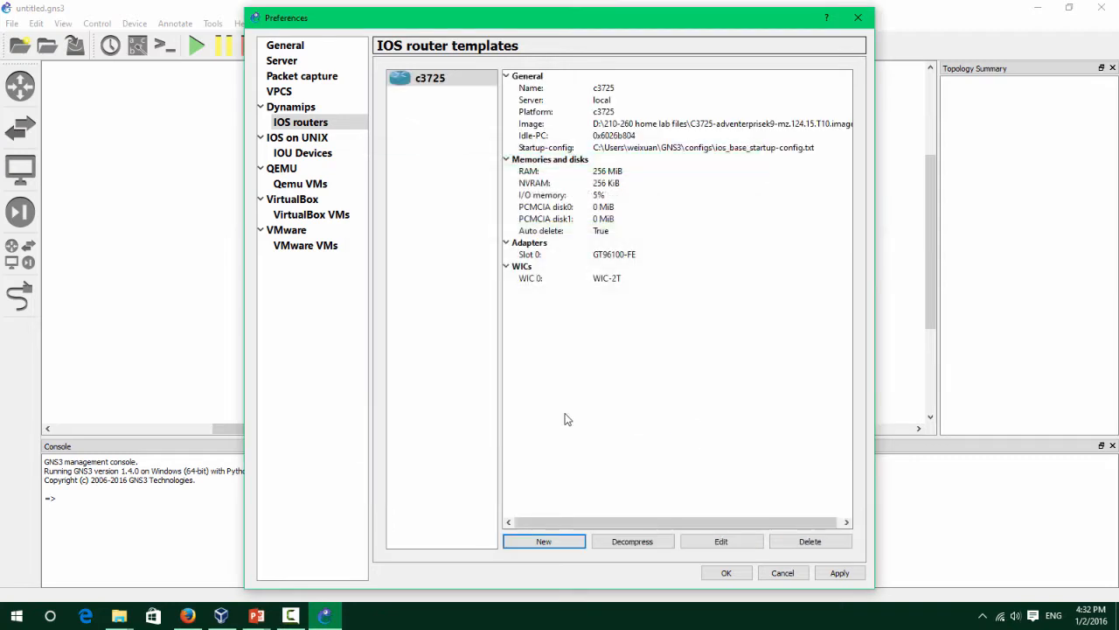
Start a new IOS router template from the c7200 image and accept the c7200 name.
click(544, 540)
click(726, 251)
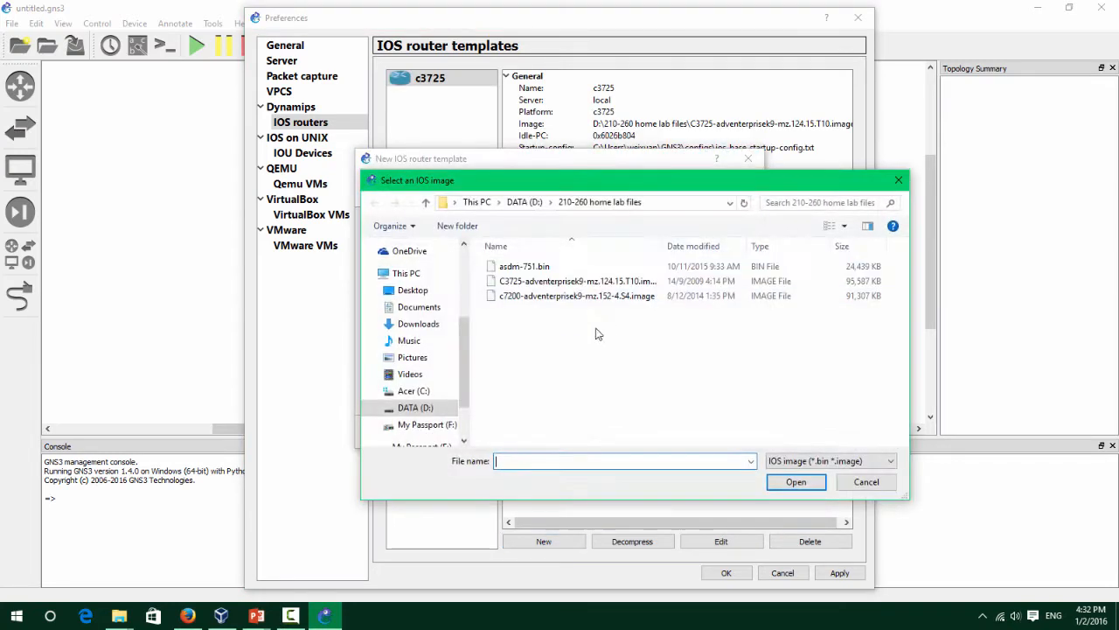
drag(593, 188, 559, 203)
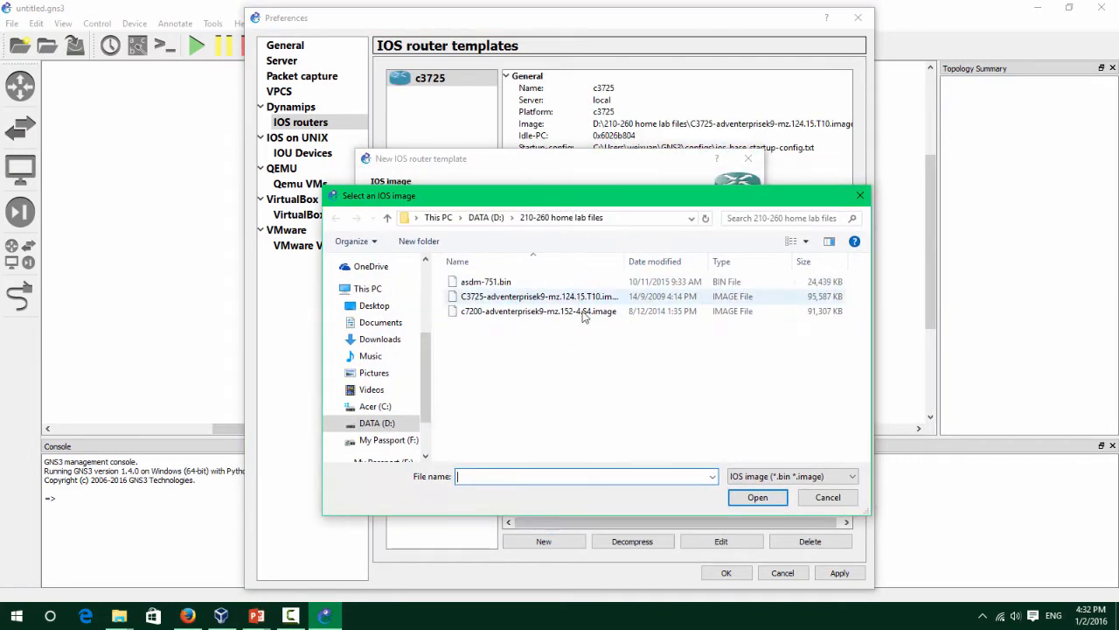
click(597, 316)
click(780, 495)
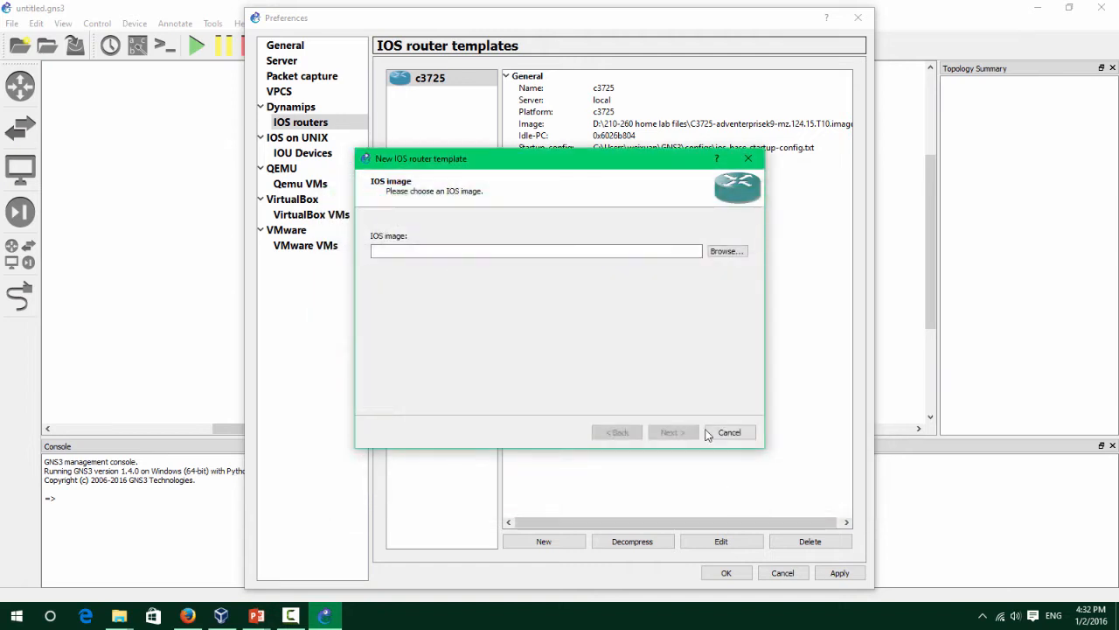
key(Return)
click(683, 432)
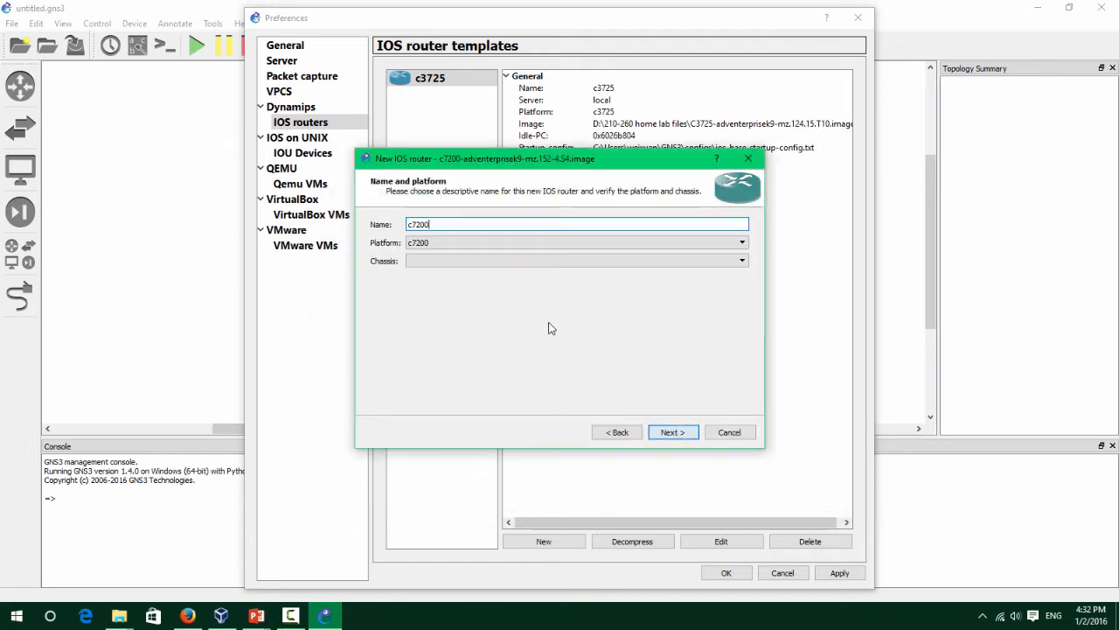
click(676, 426)
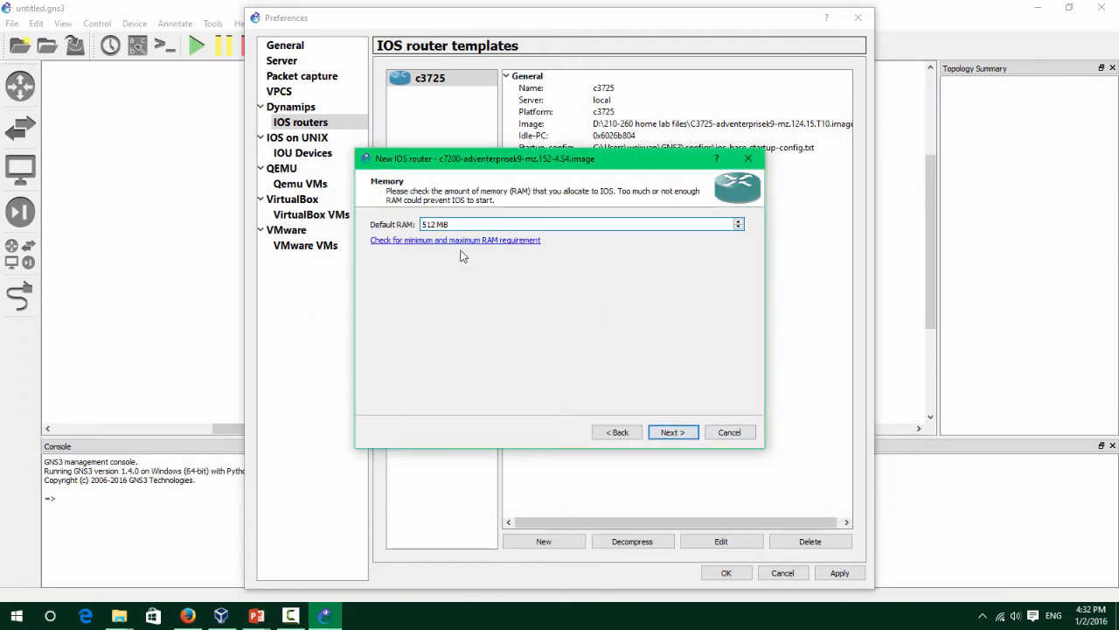
Keep 512 MB RAM and C7200-IO-FE, find Idle-PC 0x62f199e0, and finish the template.
click(672, 432)
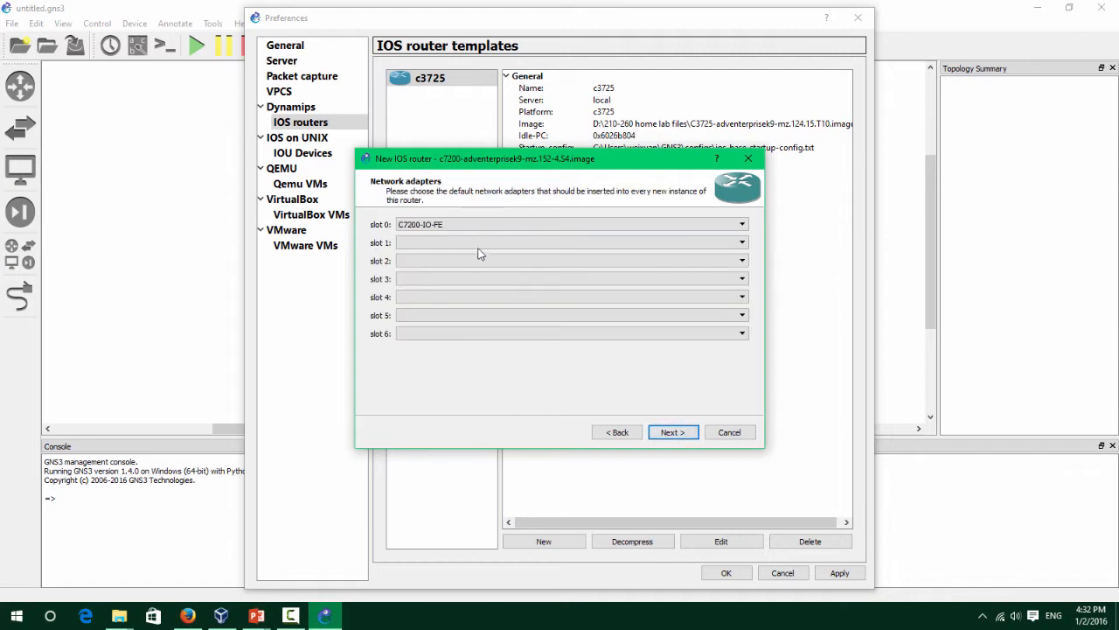
click(671, 437)
click(718, 225)
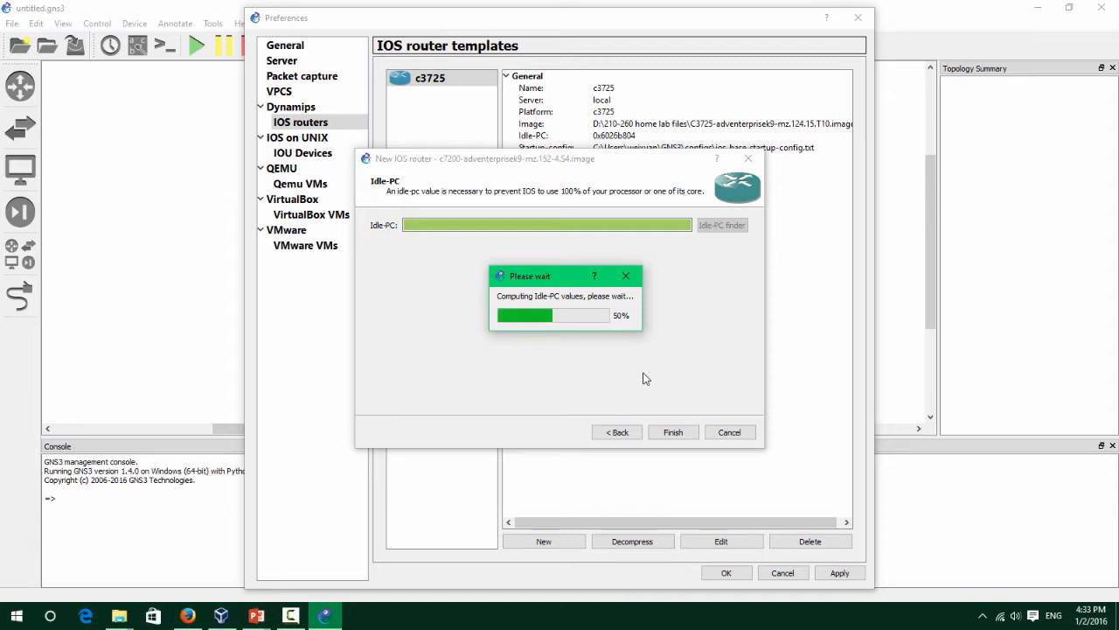
drag(573, 277, 592, 291)
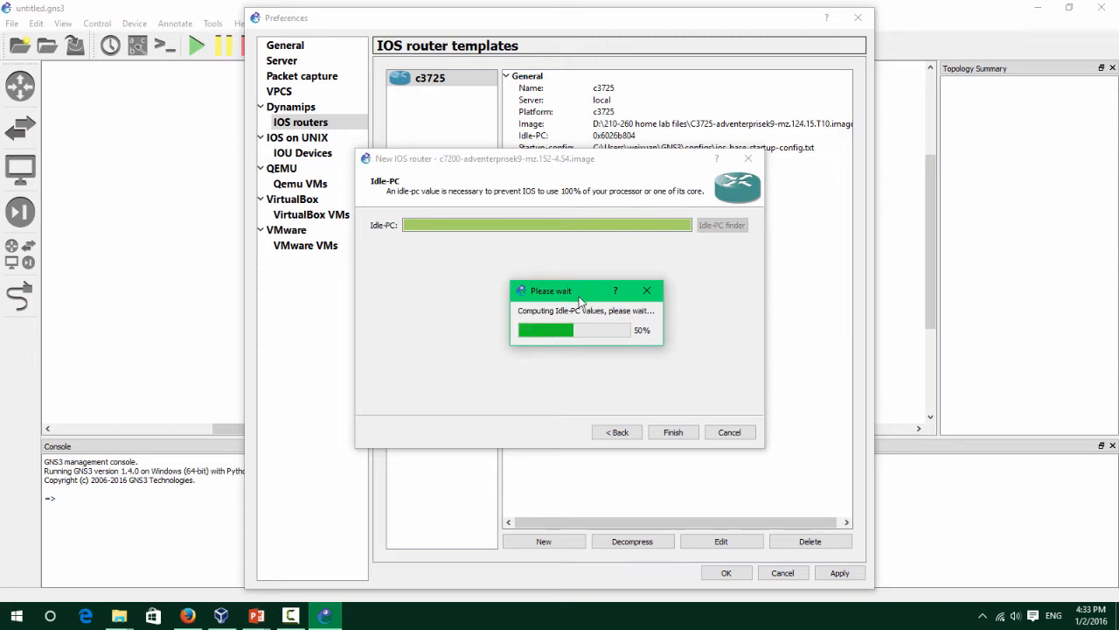
drag(578, 301, 560, 305)
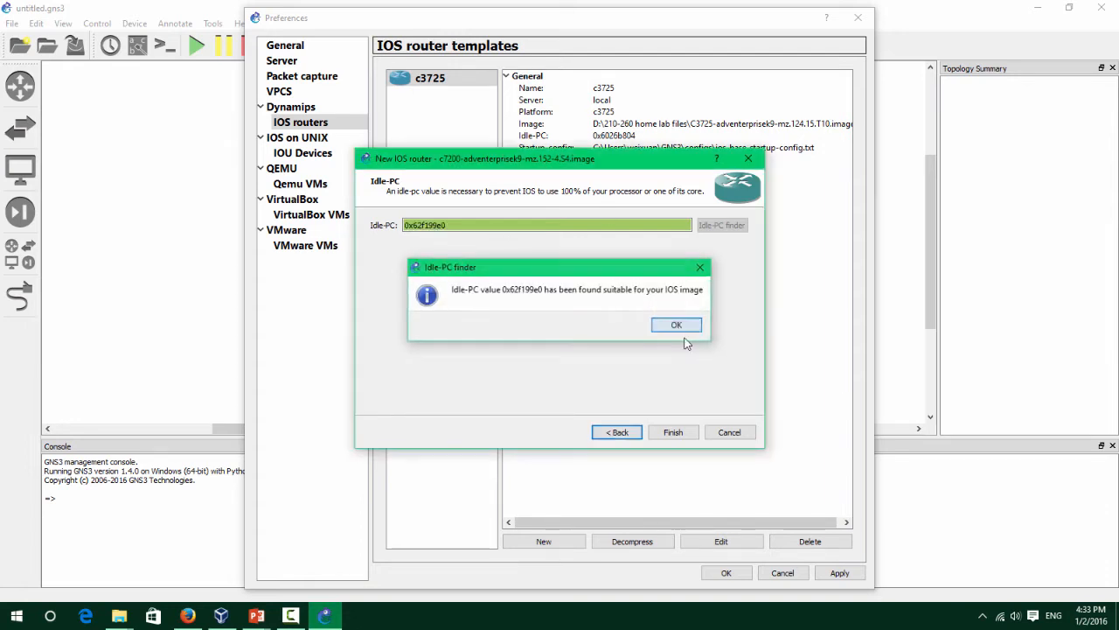
click(677, 326)
click(663, 433)
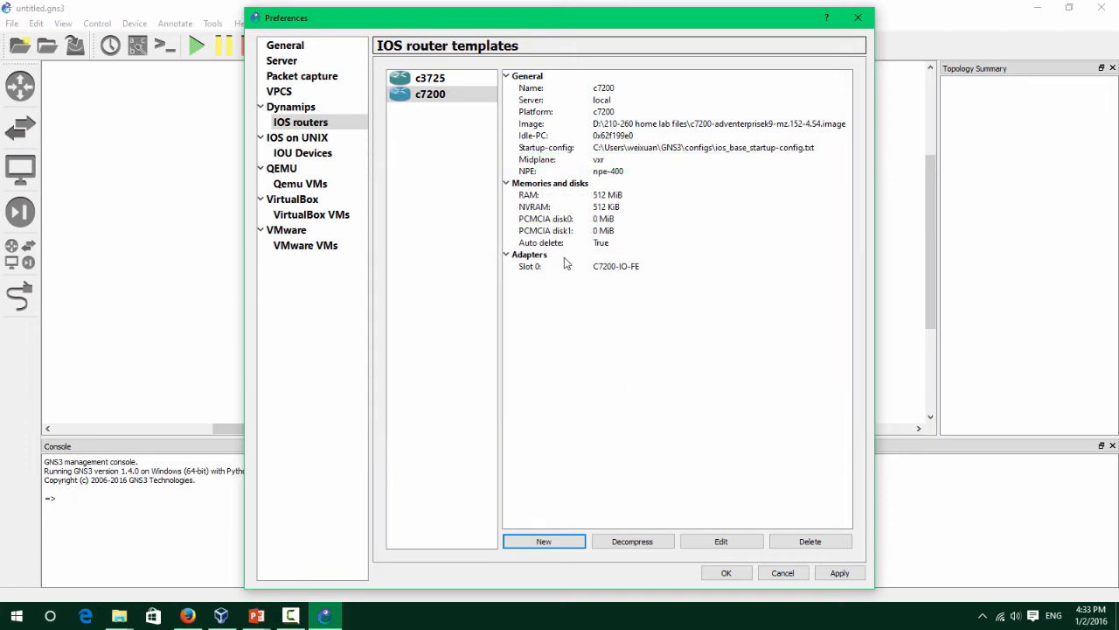
Compare the c3725 and c7200 template settings, then save and close Preferences.
click(437, 81)
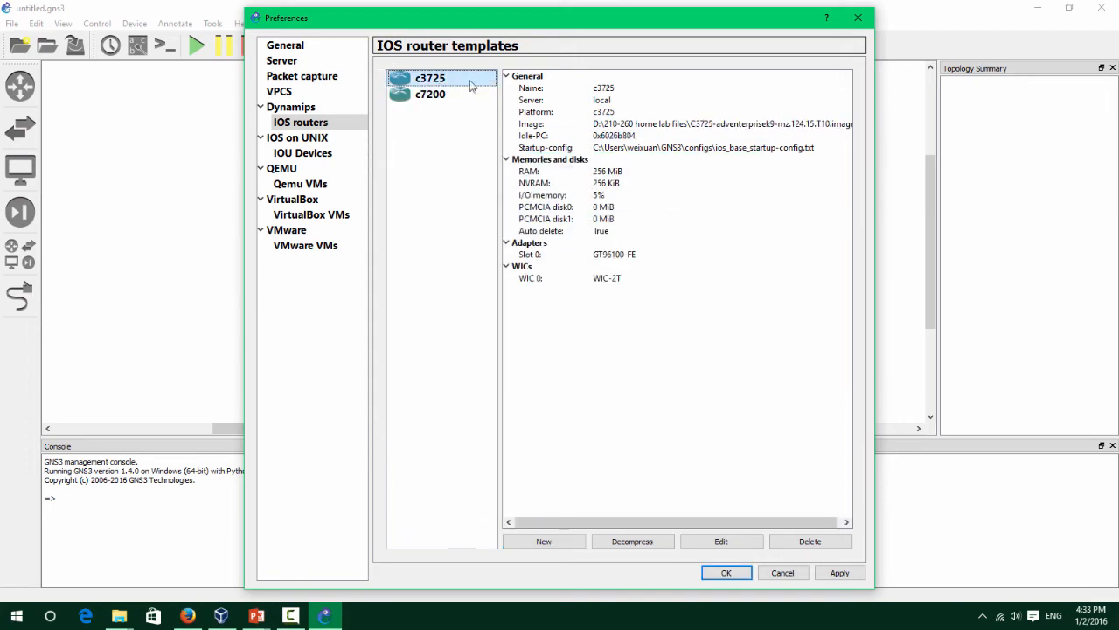
click(427, 94)
click(437, 80)
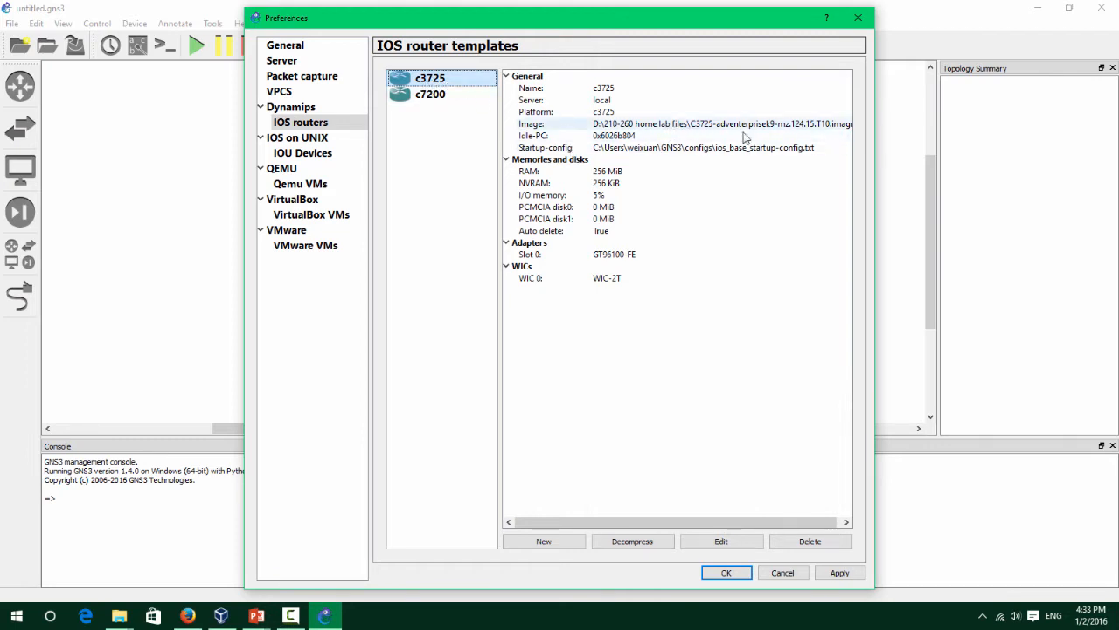
click(466, 98)
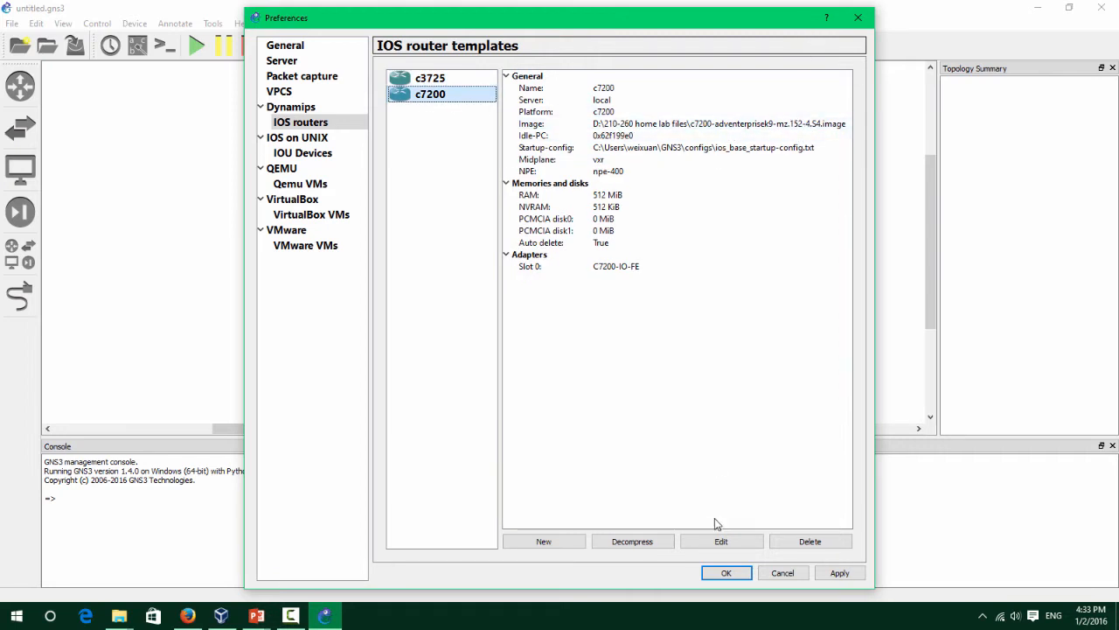
click(737, 572)
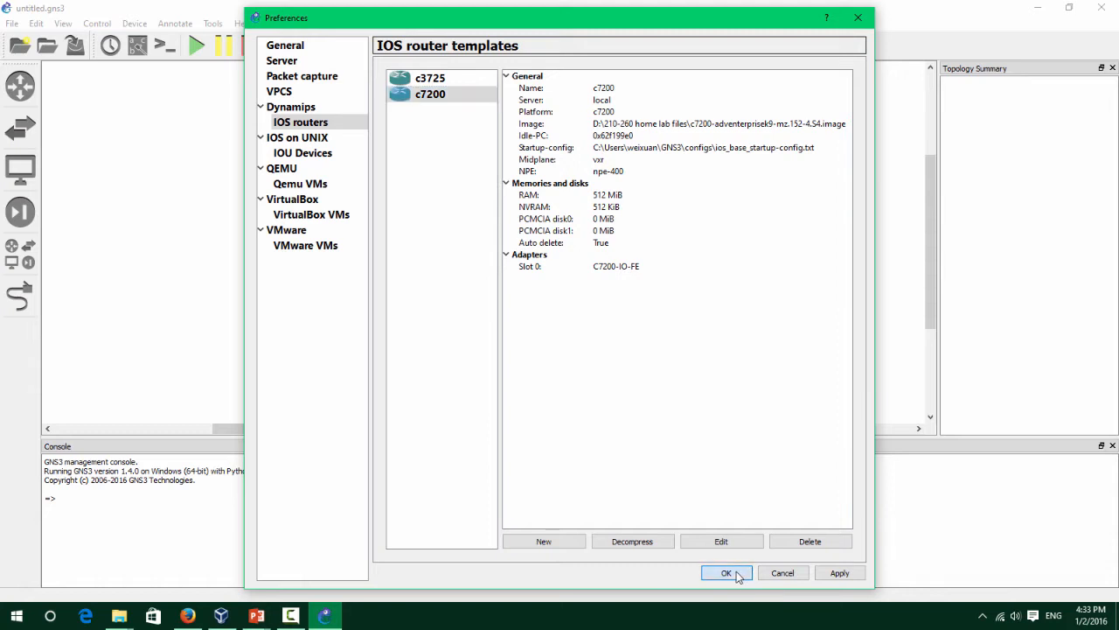
Drag a c3725 router (R1) and a c7200 router (R2) onto the canvas.
click(28, 114)
click(20, 85)
click(20, 127)
click(20, 85)
drag(81, 89, 307, 172)
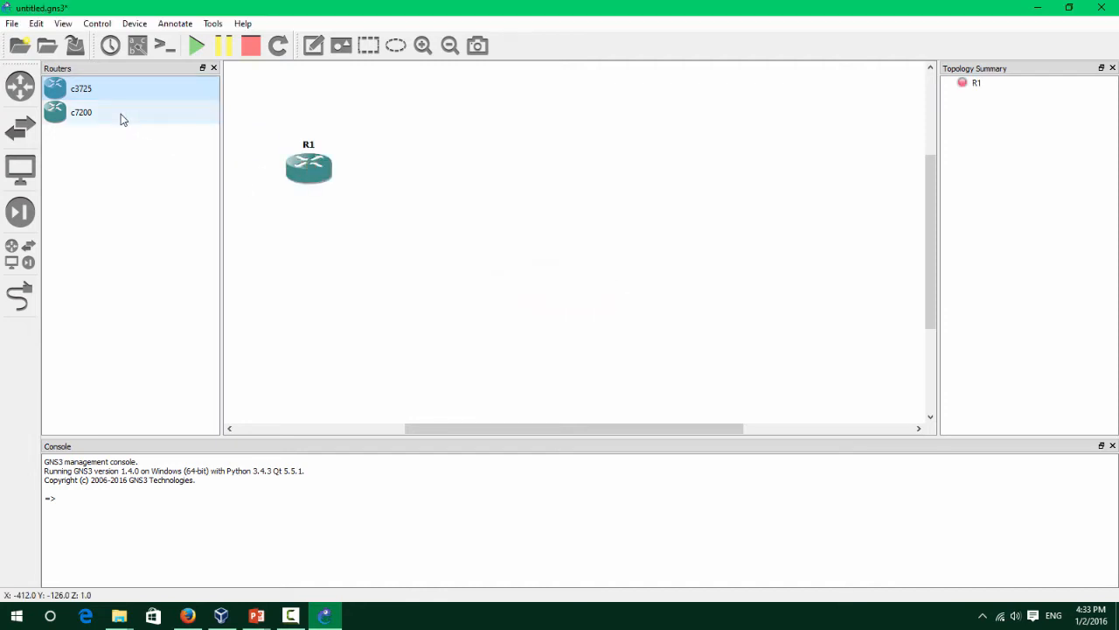
drag(120, 117, 470, 175)
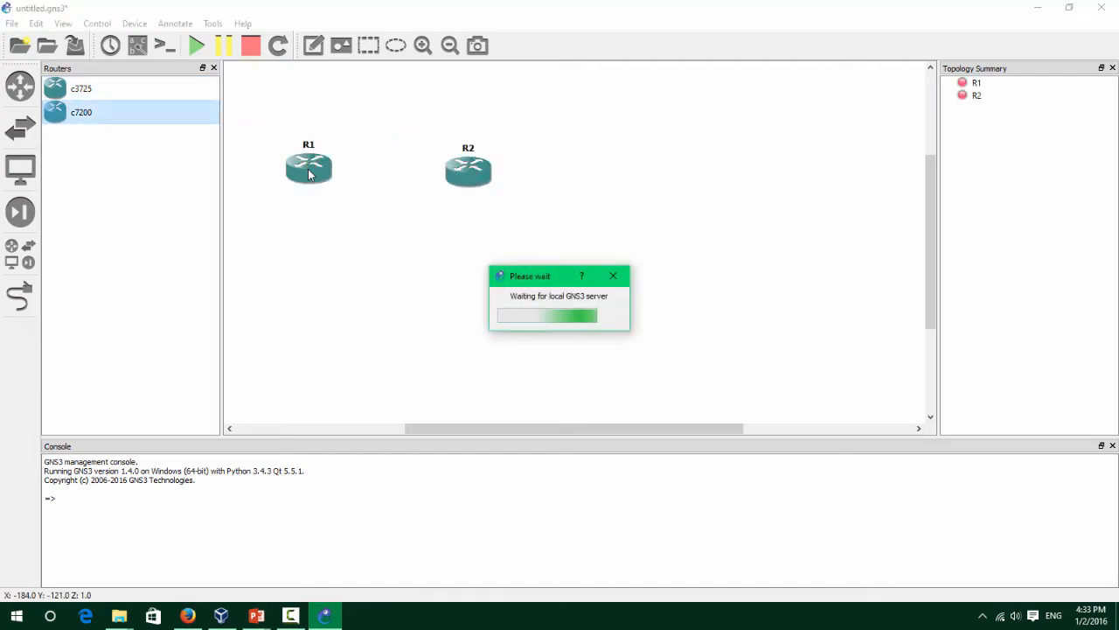
drag(324, 174, 331, 180)
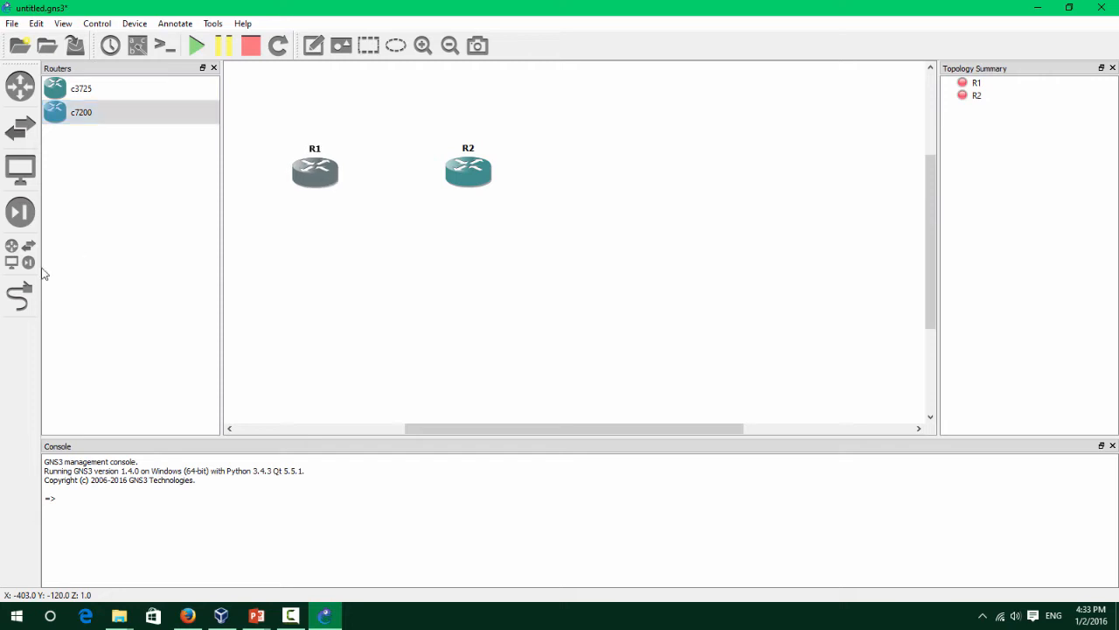
Try linking R1 to R2, then cancel the pending link.
click(20, 297)
click(312, 187)
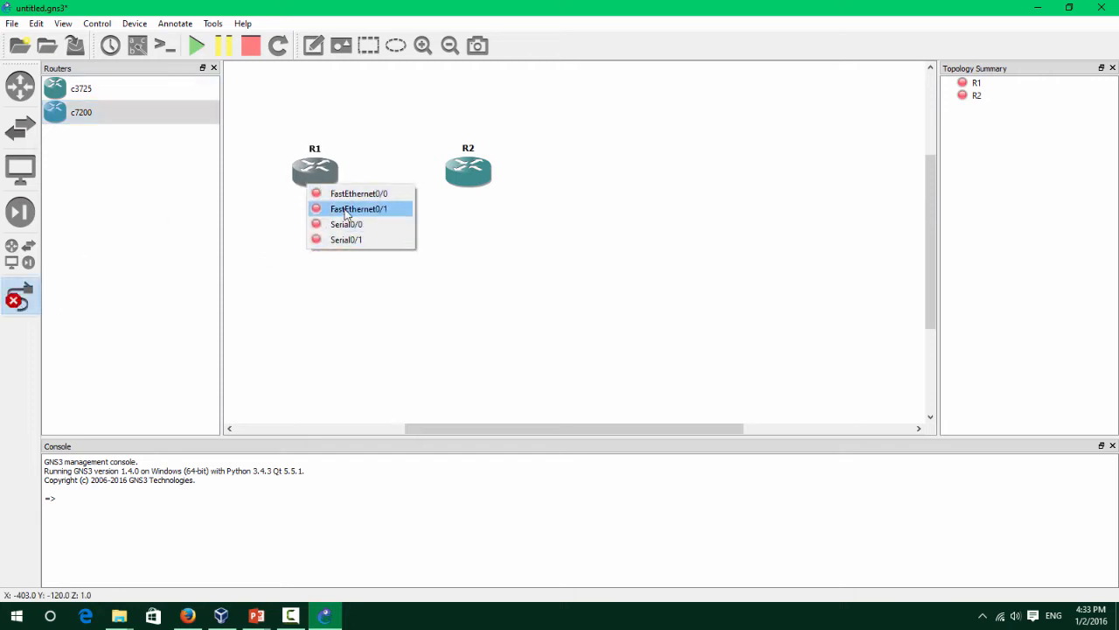
click(339, 223)
click(463, 173)
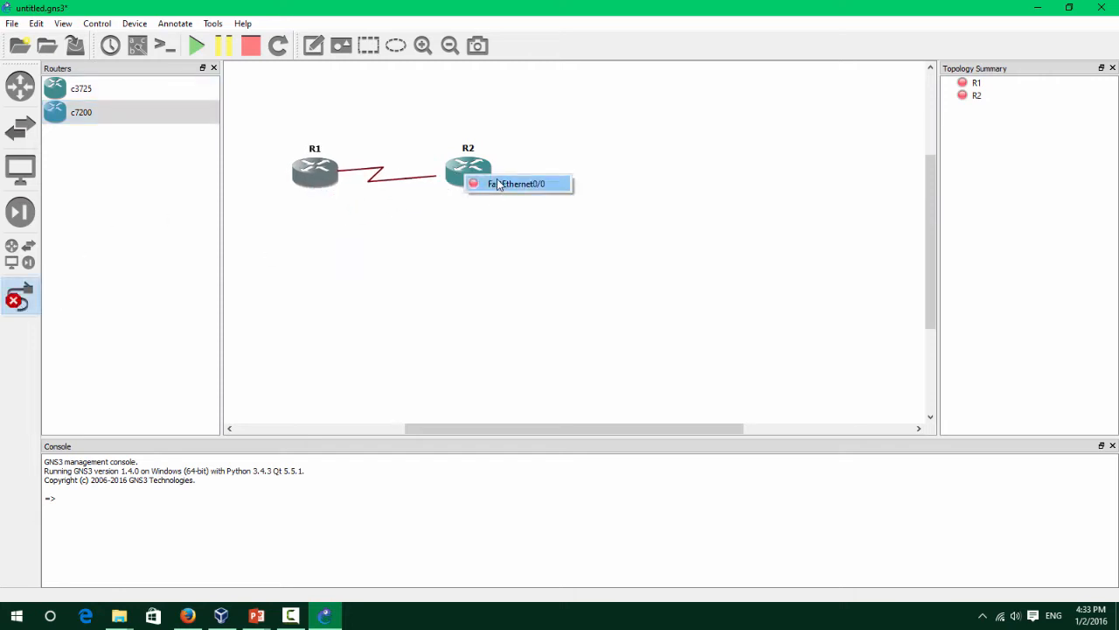
click(451, 205)
click(23, 295)
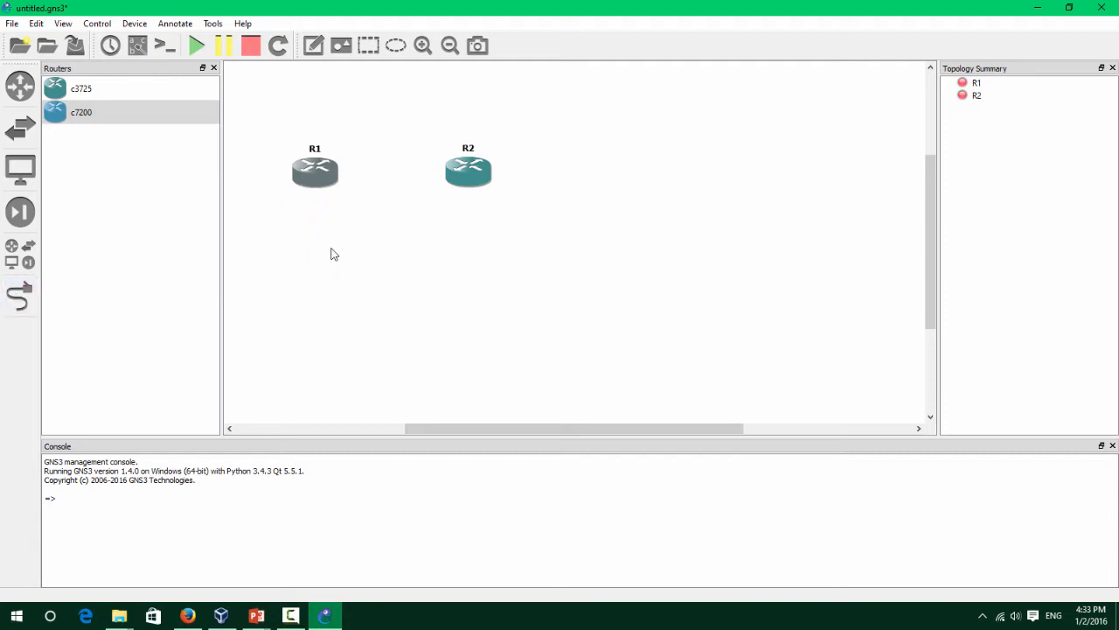
Fit a PA-4T+ adapter in R2's slot 1, then begin a link from R1.
right_click(450, 181)
click(479, 184)
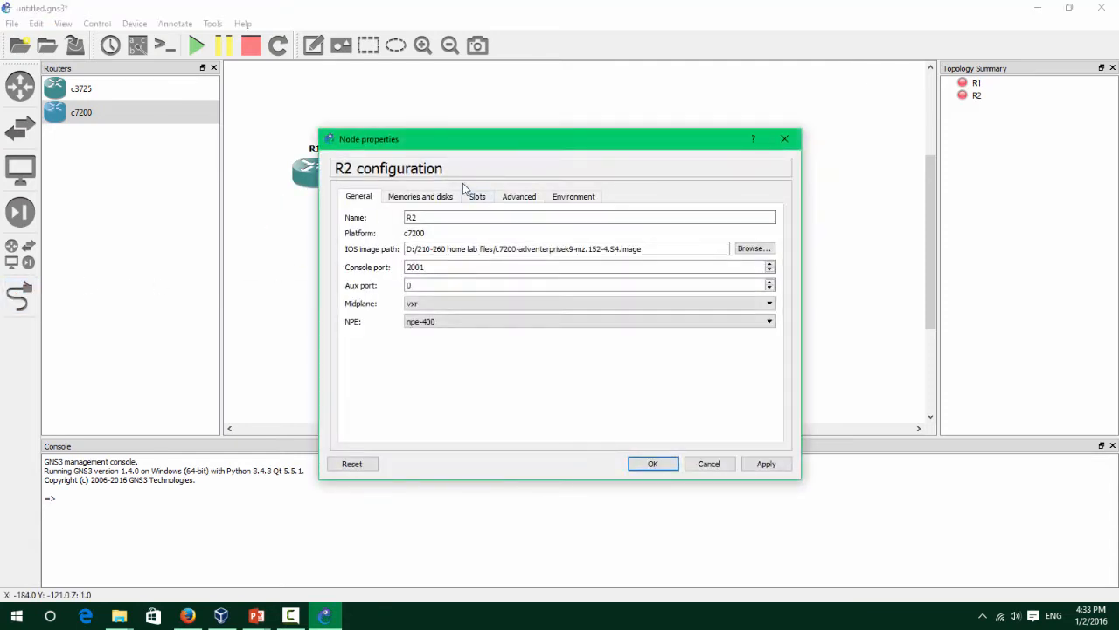
click(478, 197)
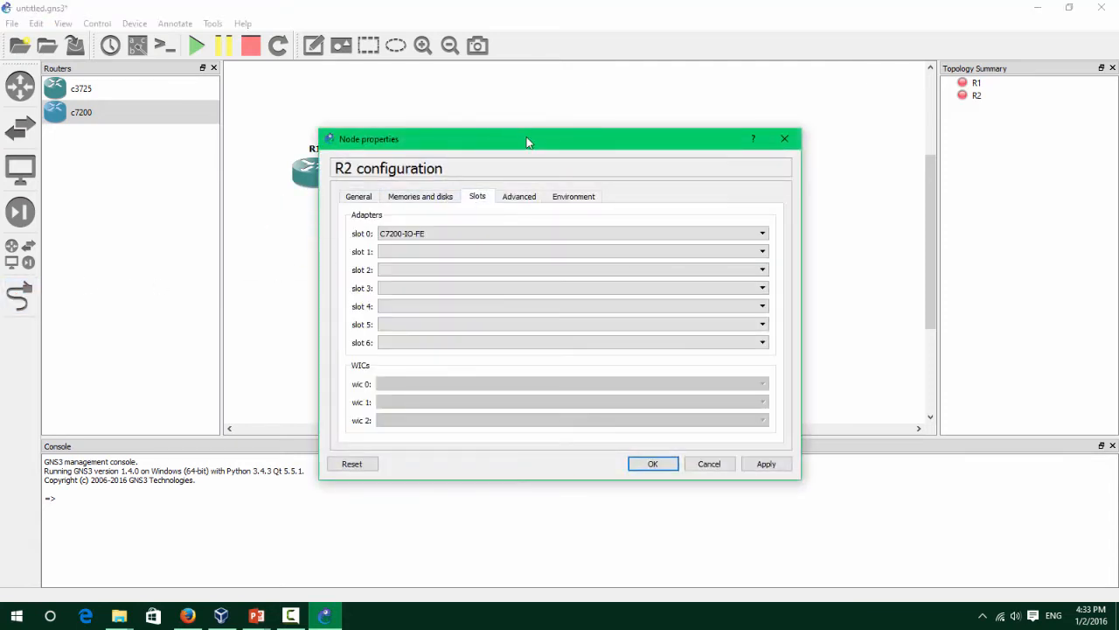
drag(527, 142, 641, 72)
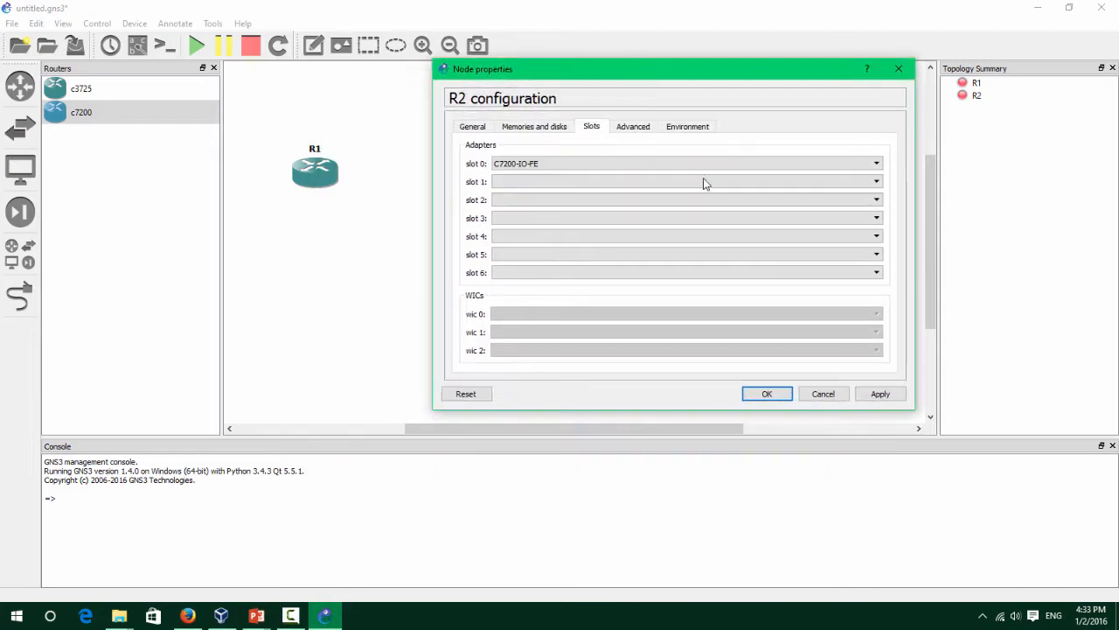
click(599, 181)
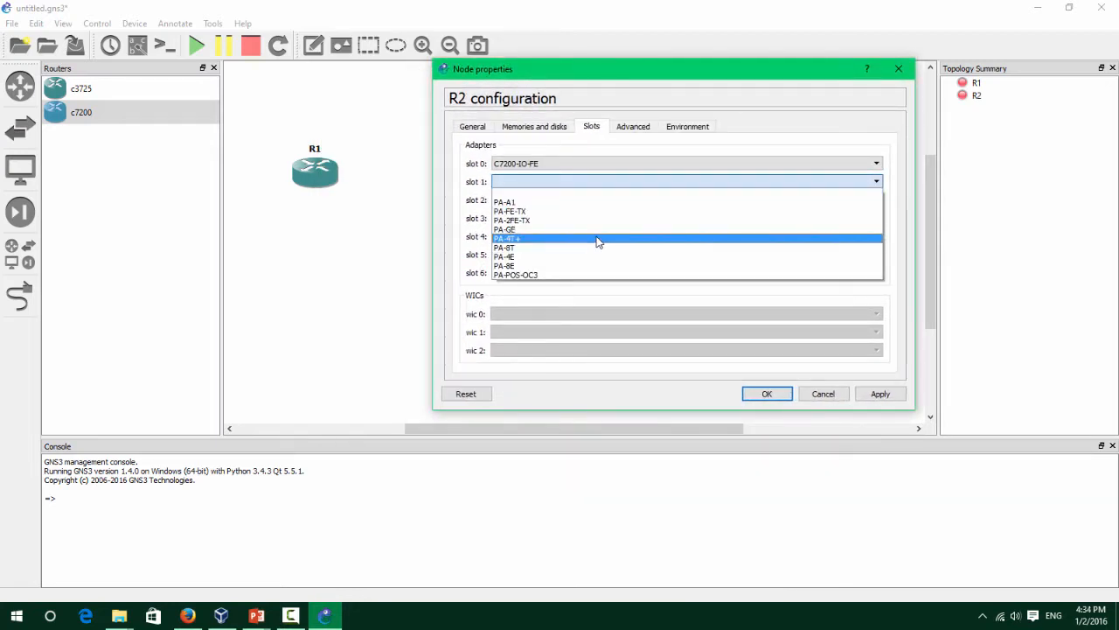
click(598, 239)
click(773, 395)
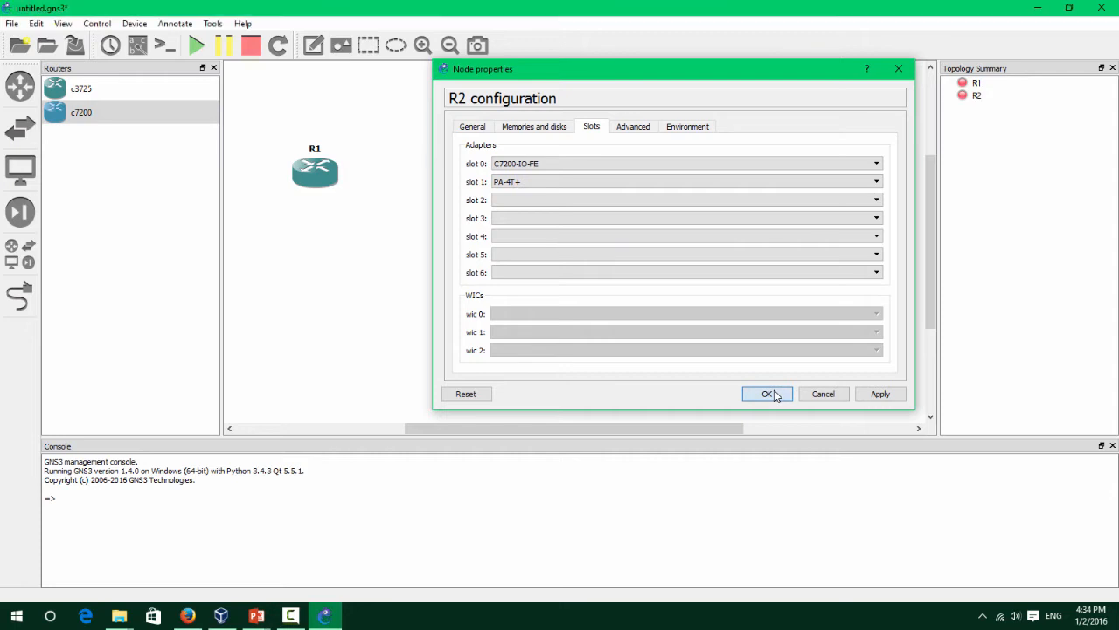
click(19, 297)
click(331, 172)
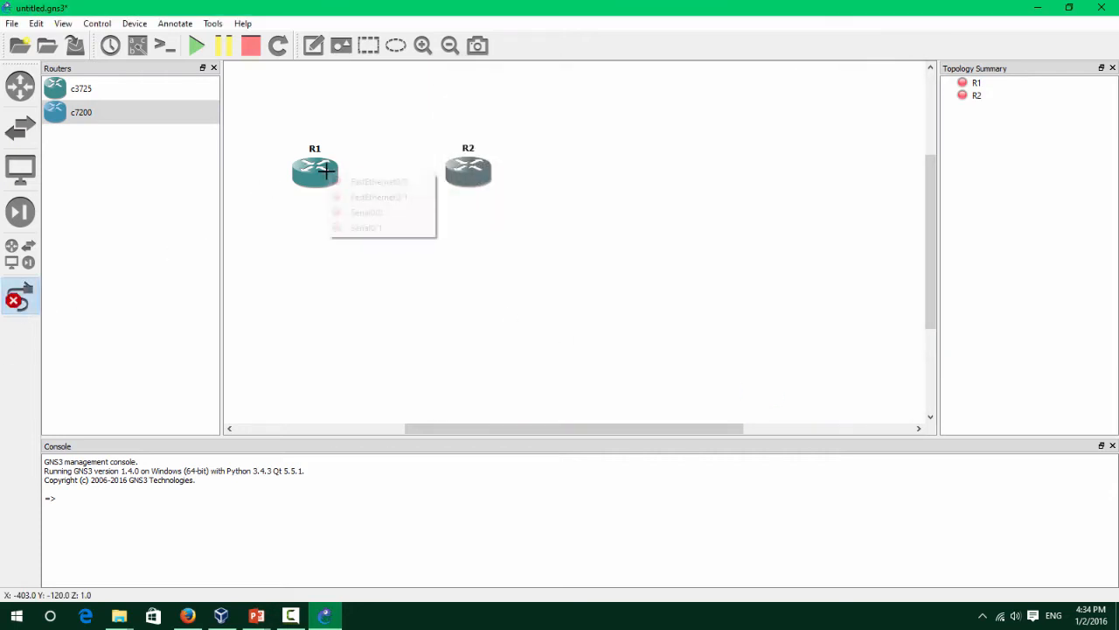
Link R1's Serial0/0 to R2's Serial1/0 with a serial connection.
click(358, 207)
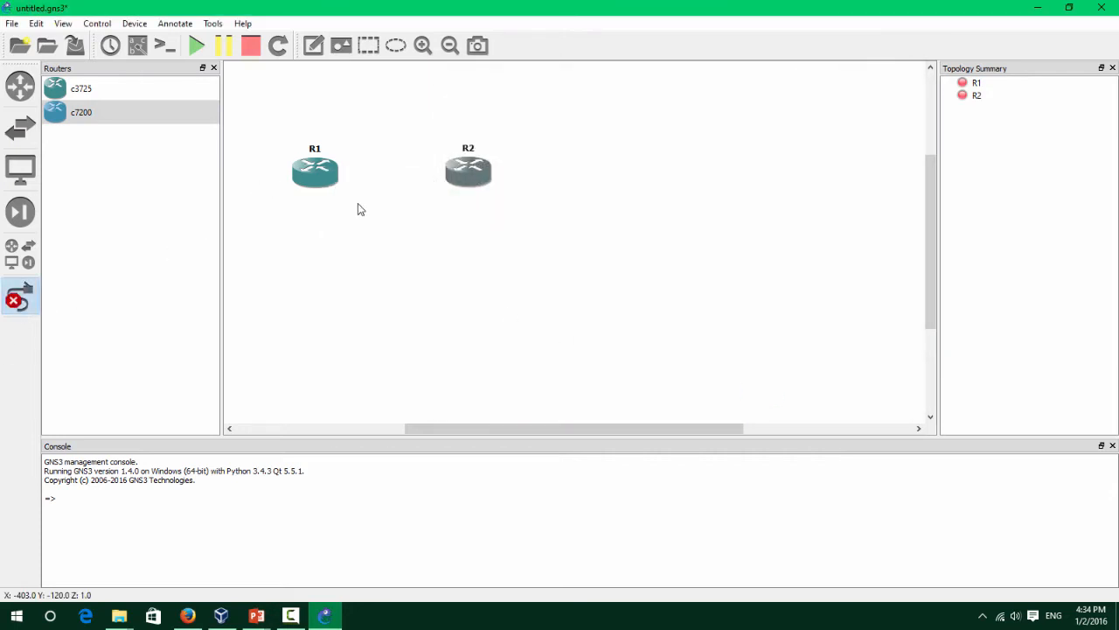
click(19, 298)
click(19, 297)
click(311, 171)
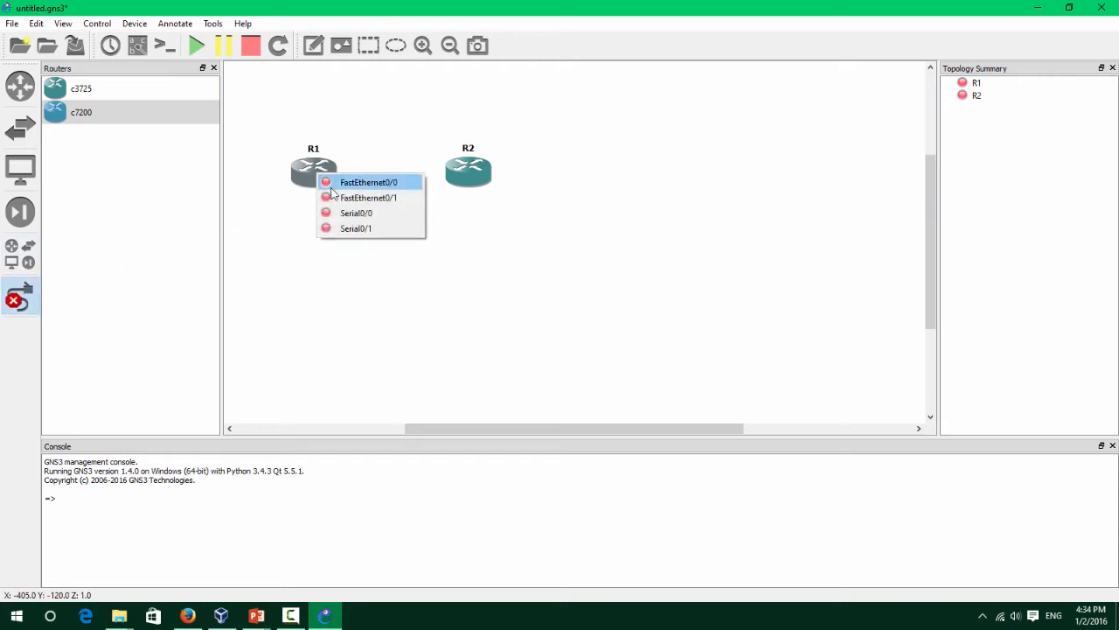
click(357, 214)
click(476, 173)
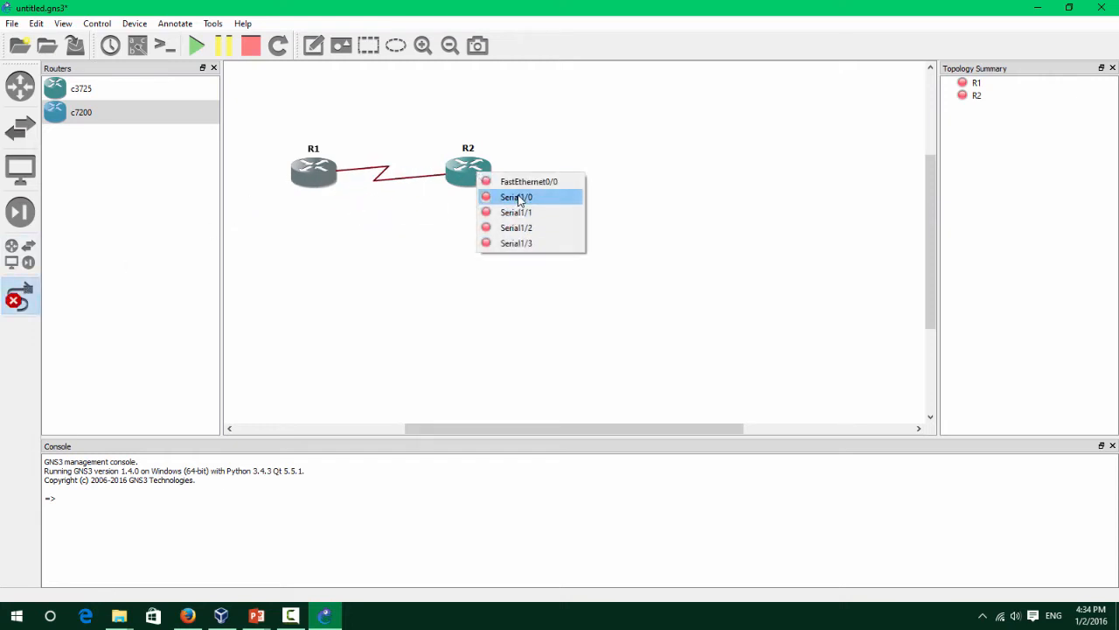
click(517, 198)
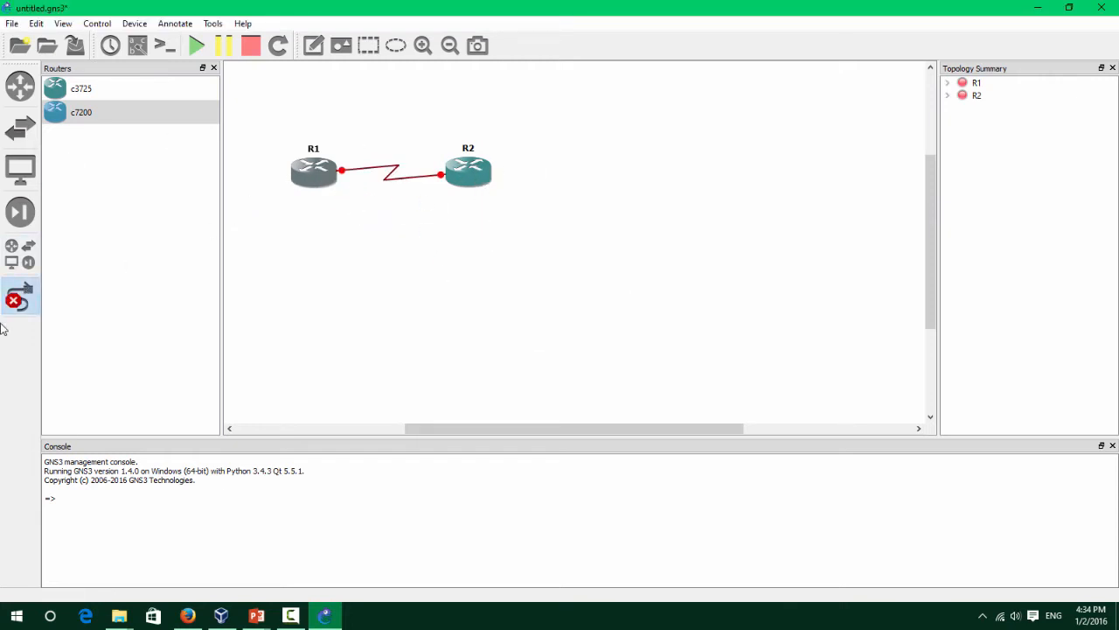
click(20, 297)
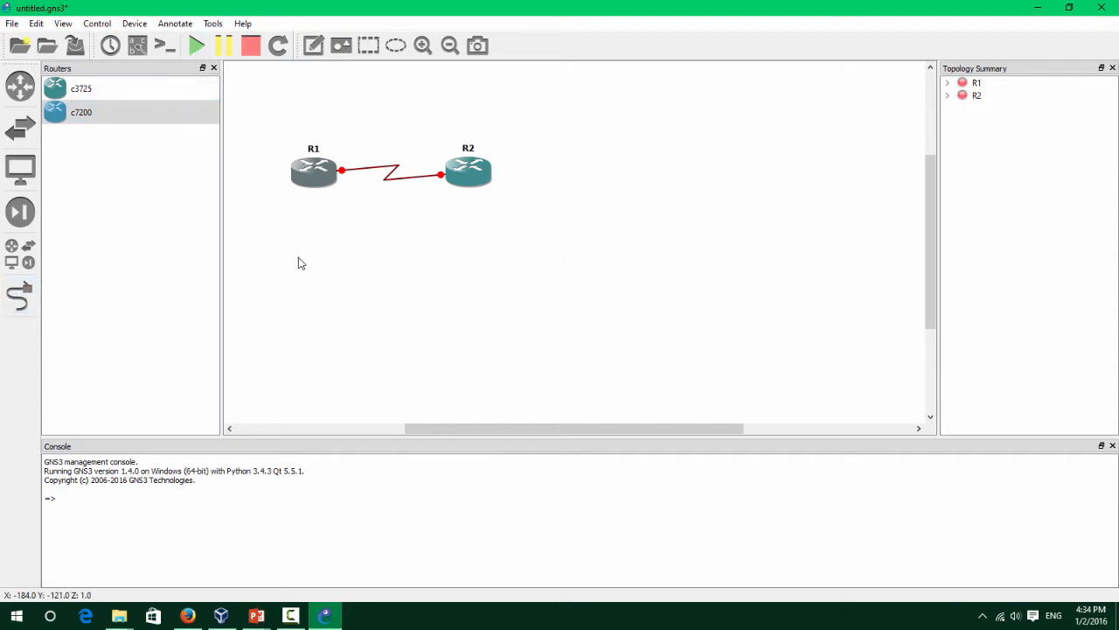
Start routers R1 and R2.
right_click(314, 173)
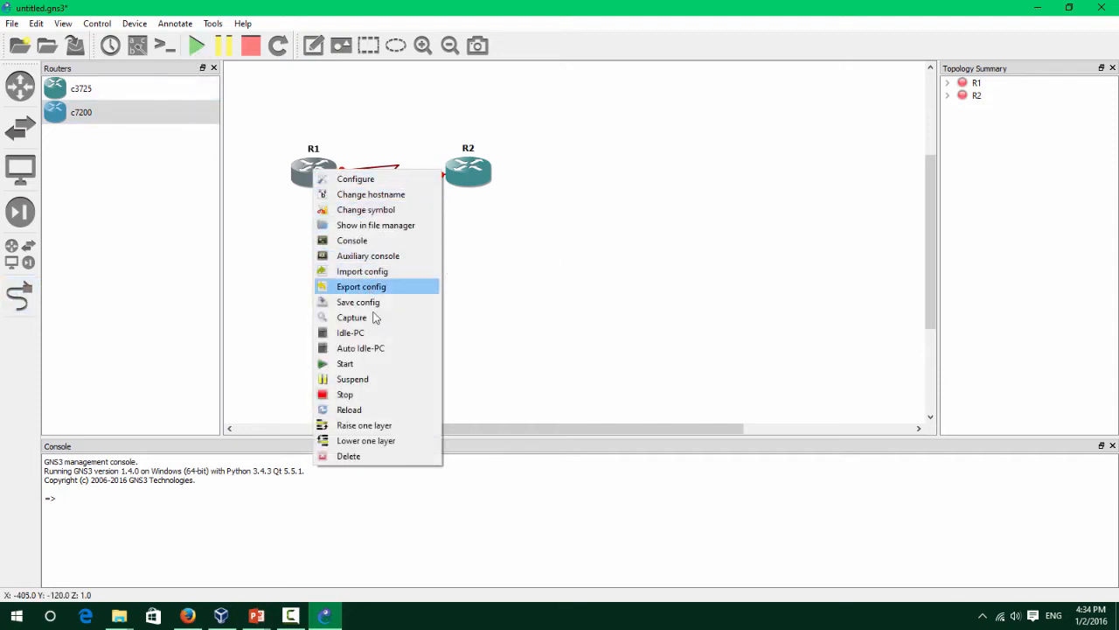
click(367, 363)
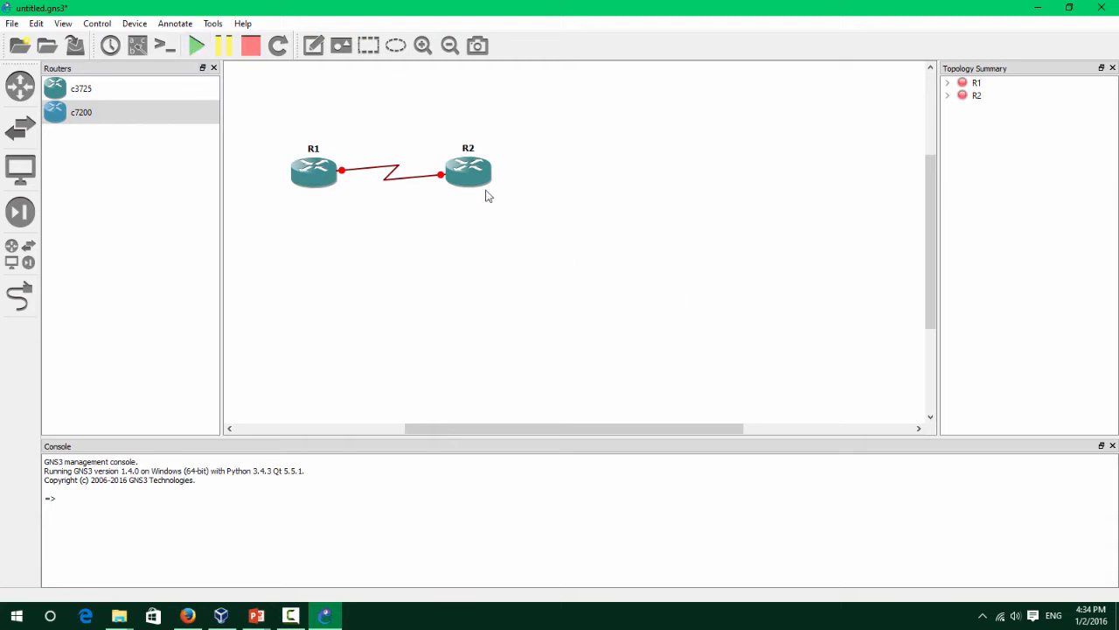
right_click(317, 173)
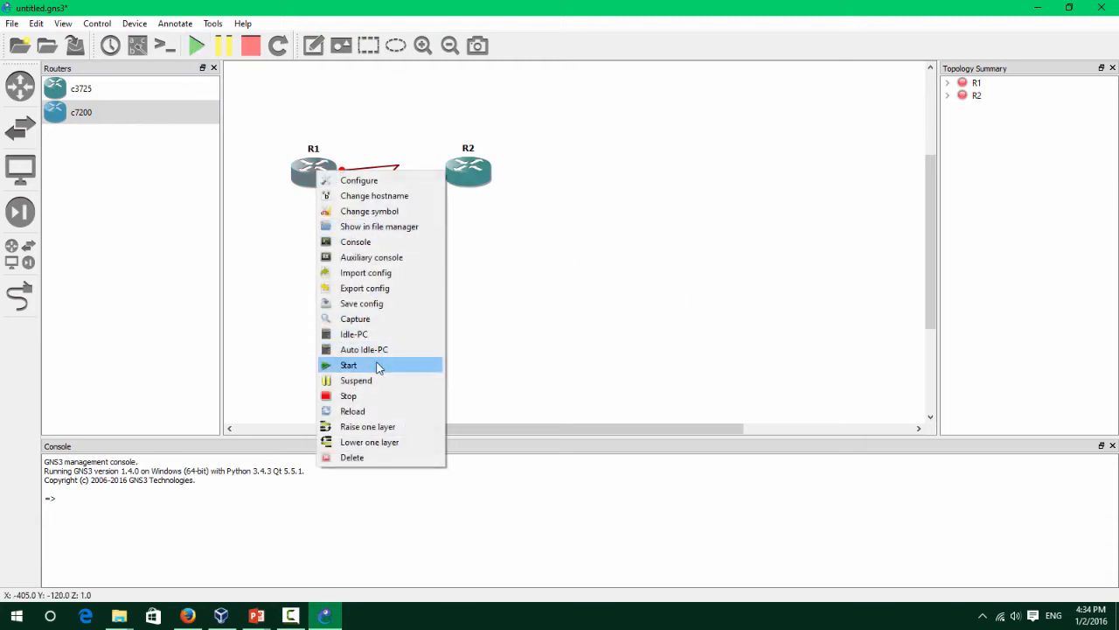
click(376, 364)
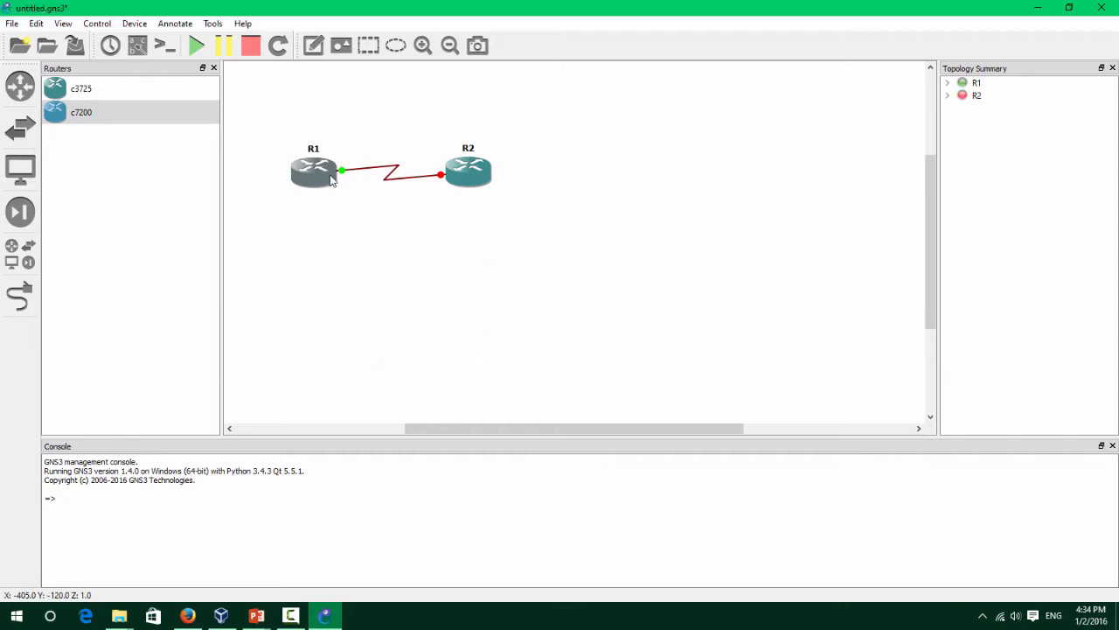
right_click(325, 172)
right_click(488, 175)
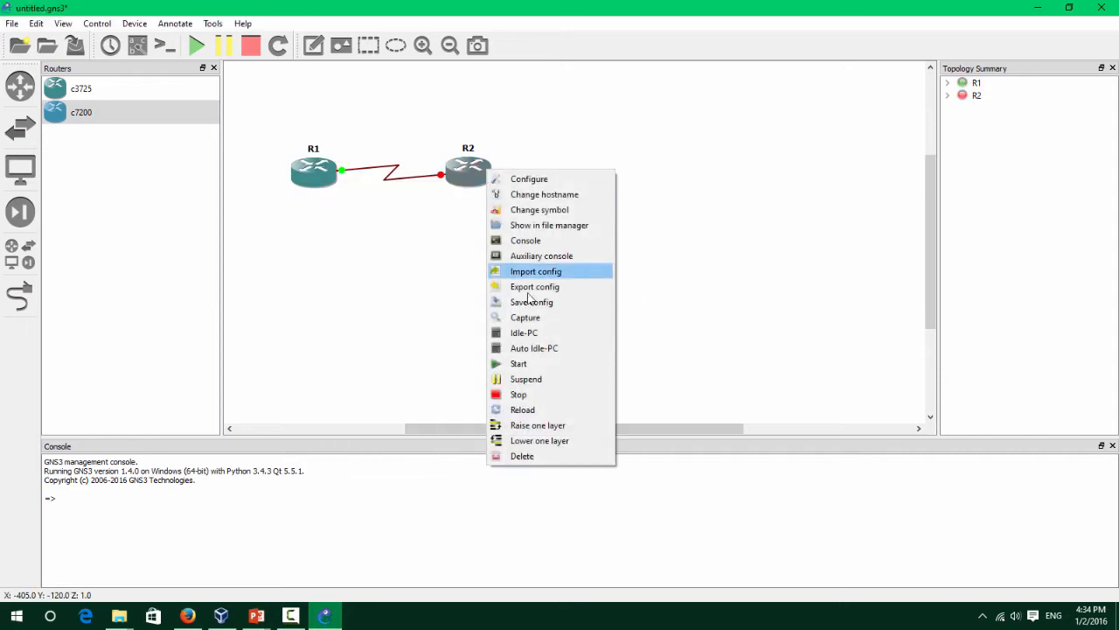
click(542, 366)
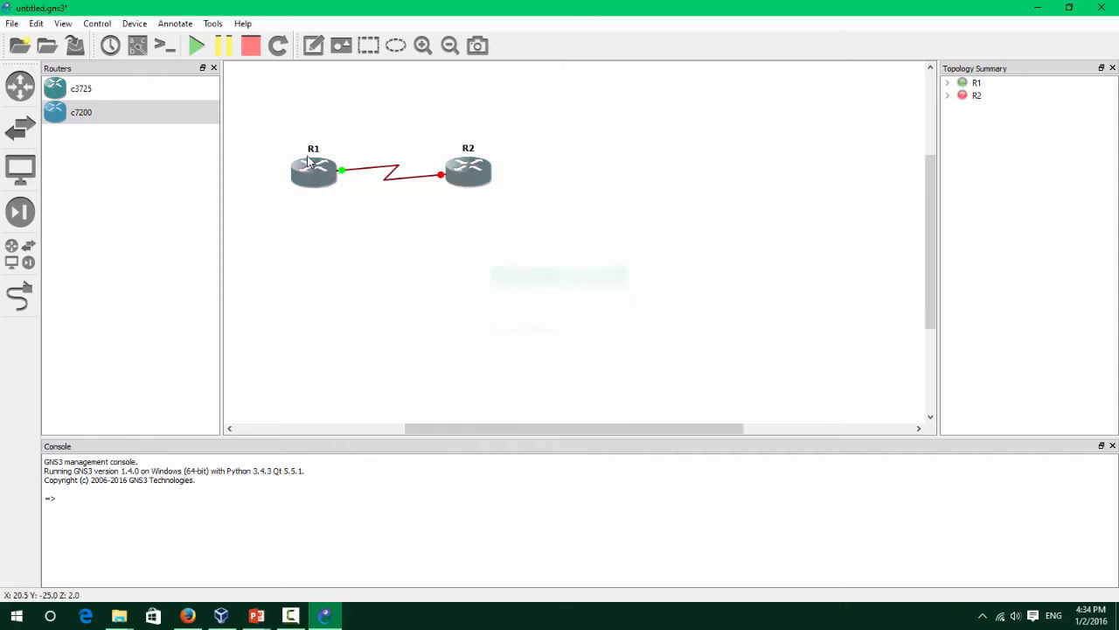
Open R1's console and position it so the topology stays visible.
drag(311, 169, 320, 201)
right_click(328, 201)
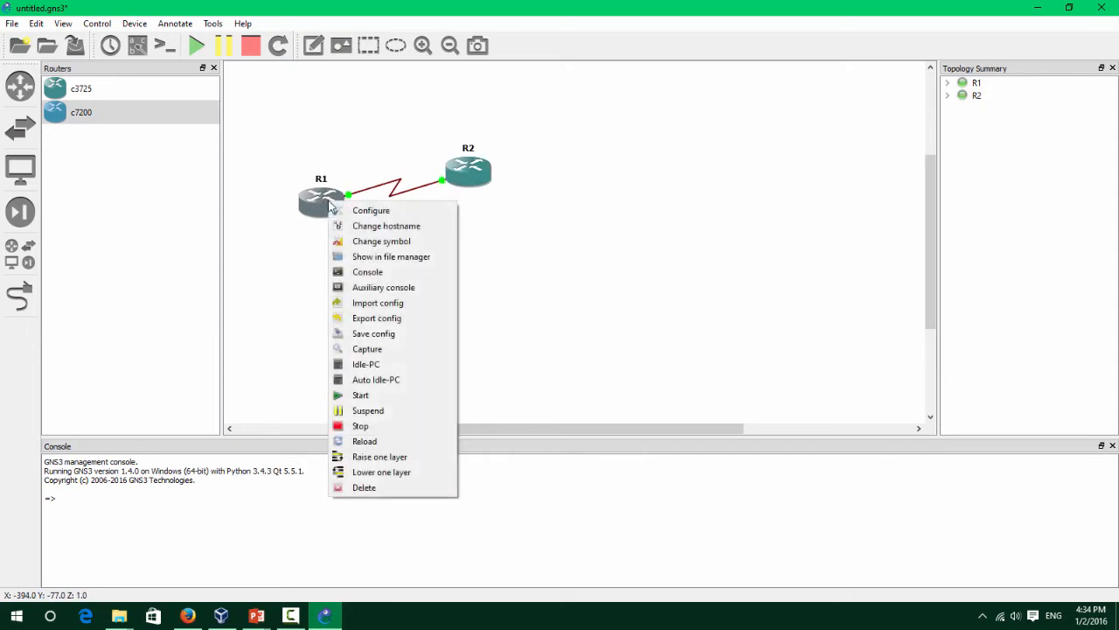
click(428, 270)
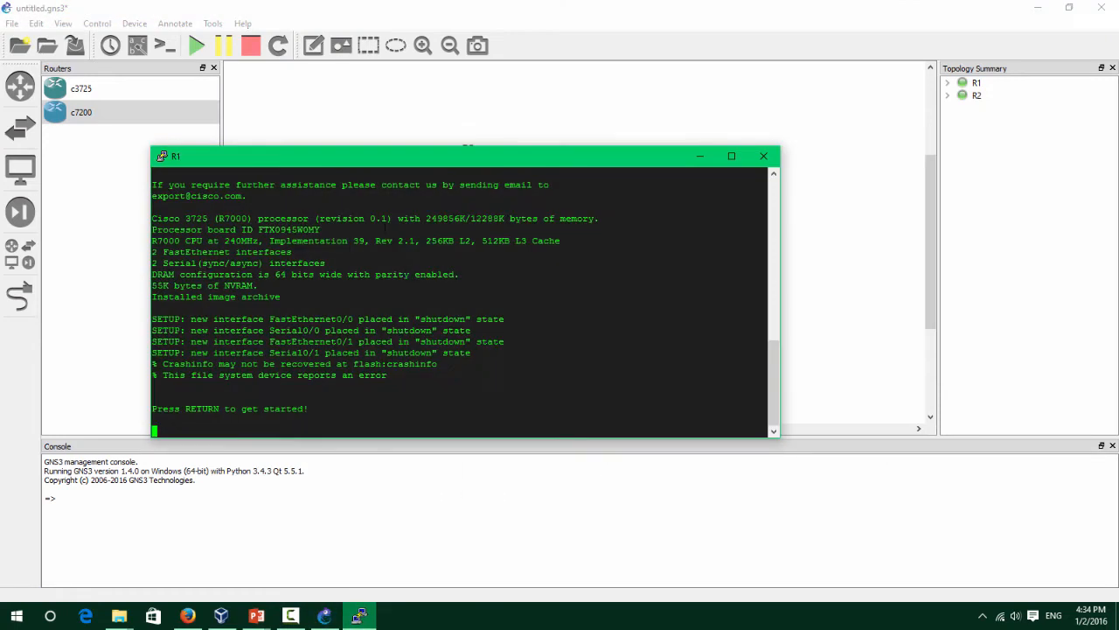
click(516, 63)
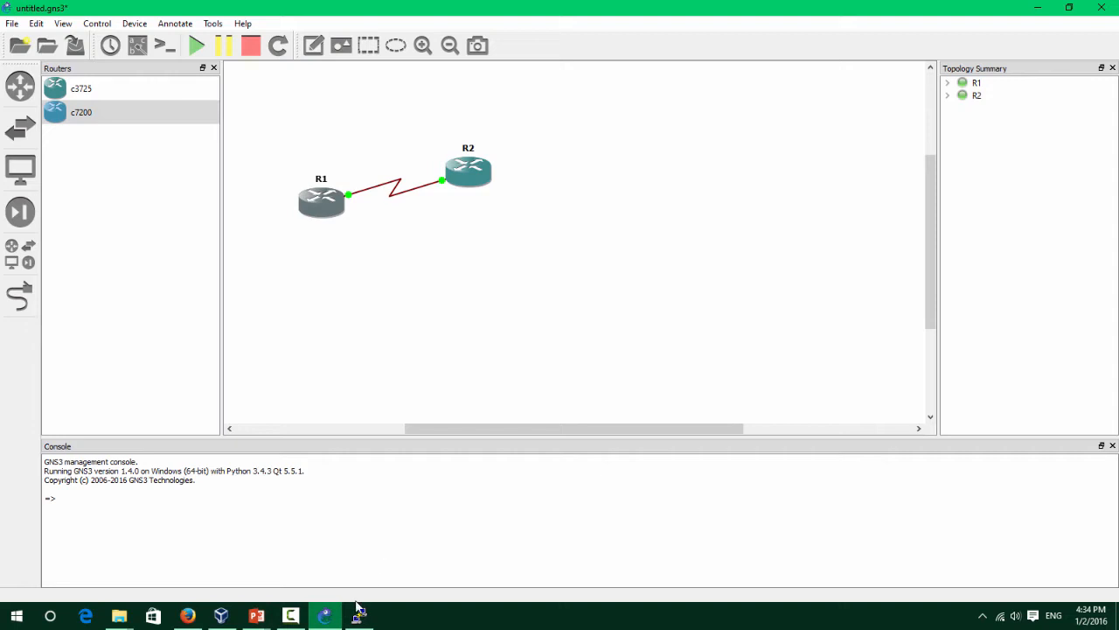
click(359, 614)
drag(497, 145, 526, 258)
drag(512, 300, 530, 255)
drag(528, 256, 445, 211)
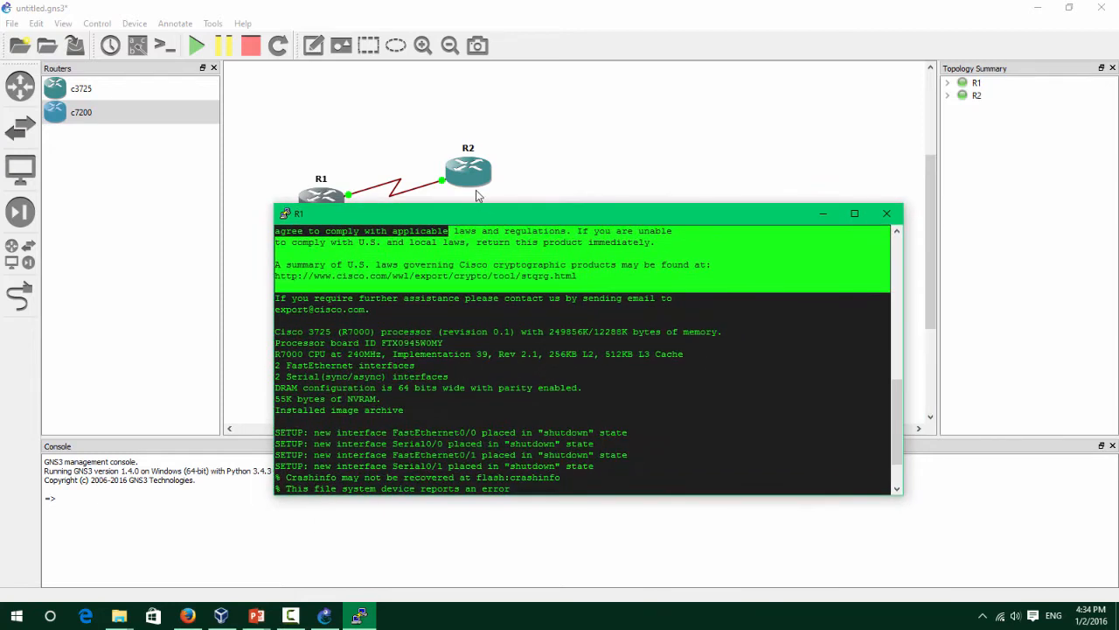
Open R2's console, move it aside, and return to GNS3.
right_click(476, 183)
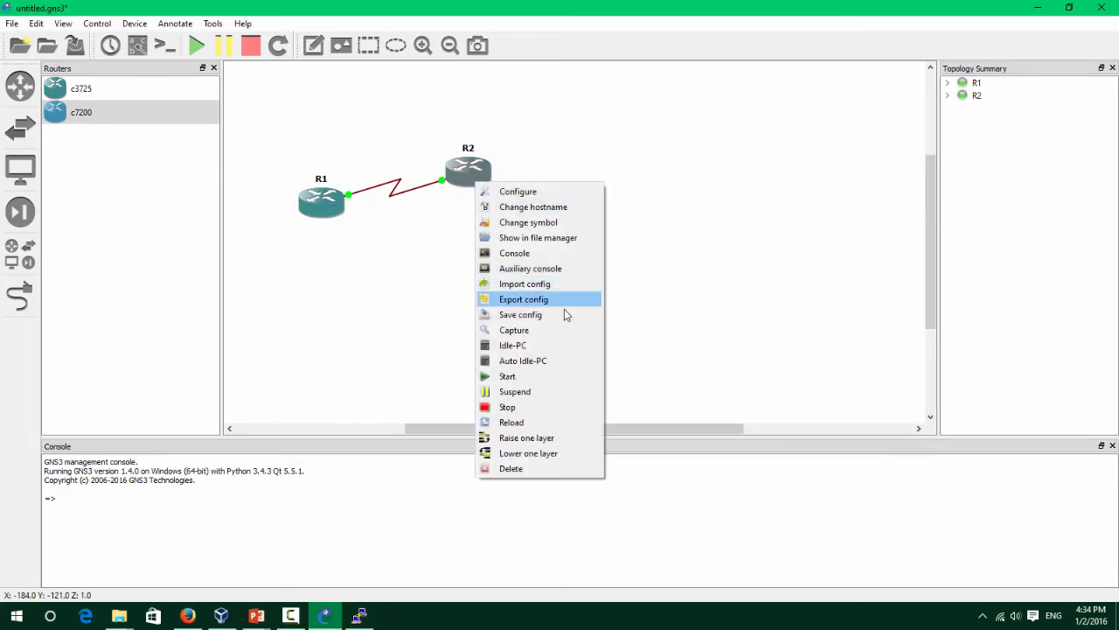
click(548, 248)
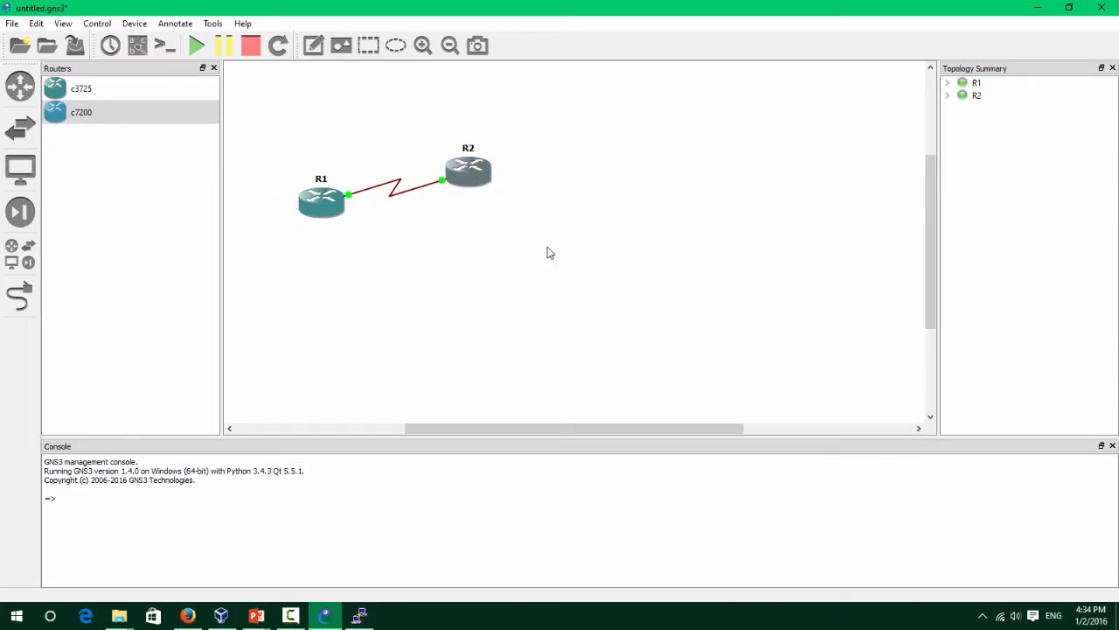
drag(526, 35, 661, 155)
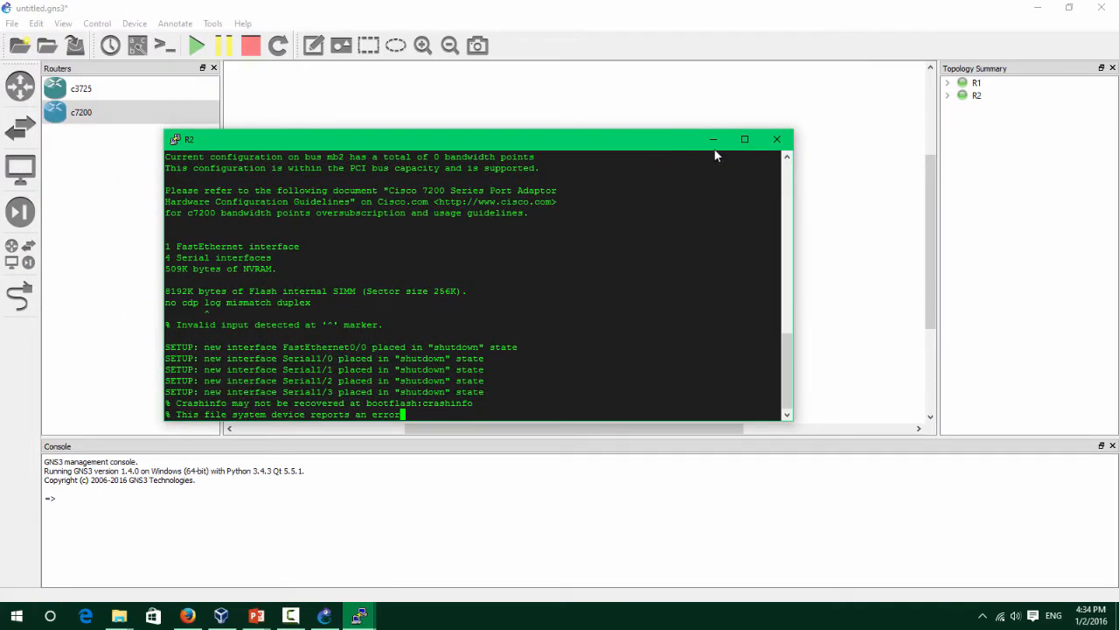
click(36, 24)
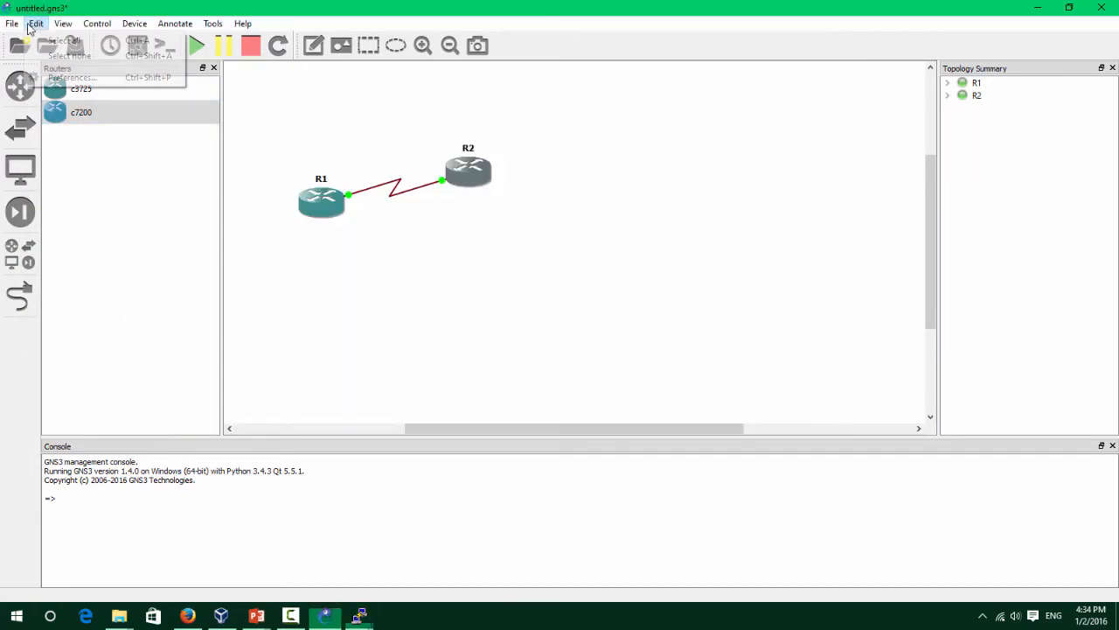
Change the telnet console command from -skin 3 to -skin 2 and save Preferences.
click(98, 78)
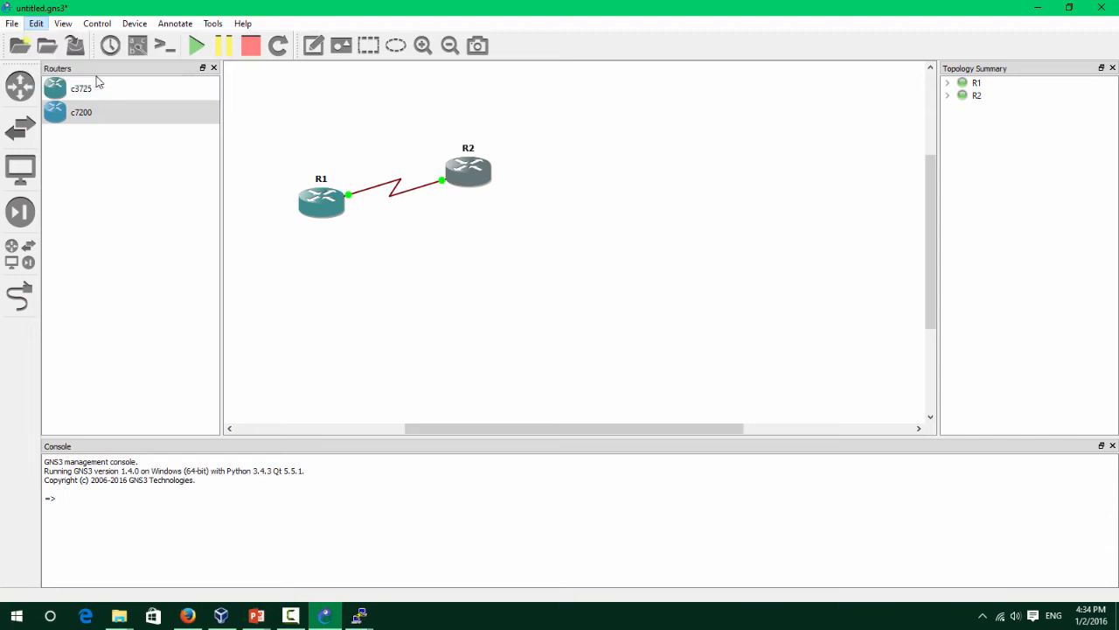
click(469, 79)
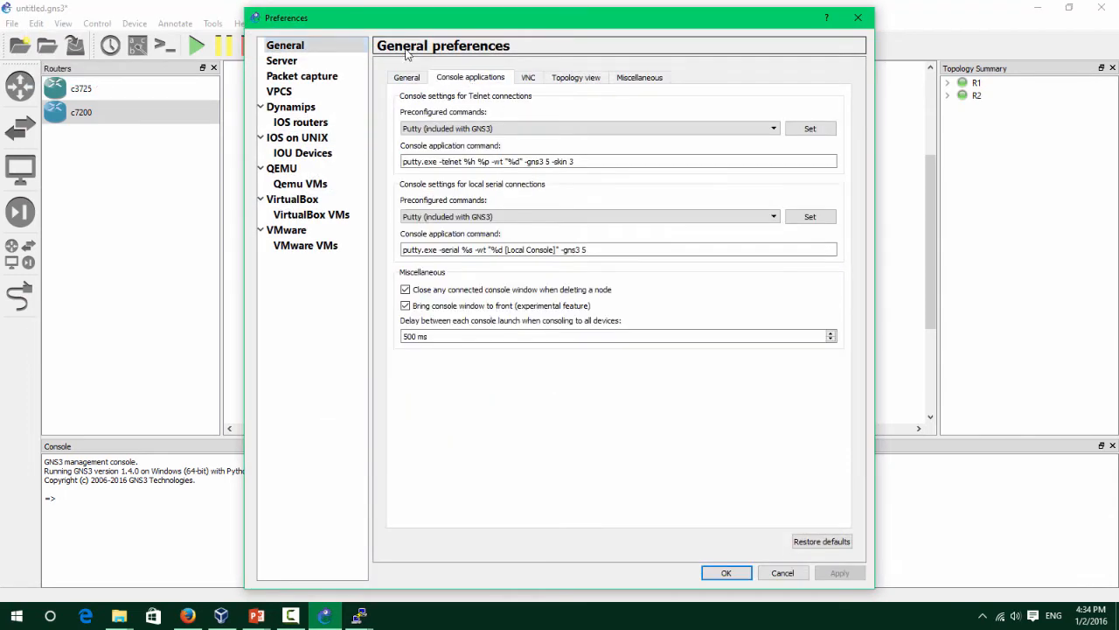
click(613, 163)
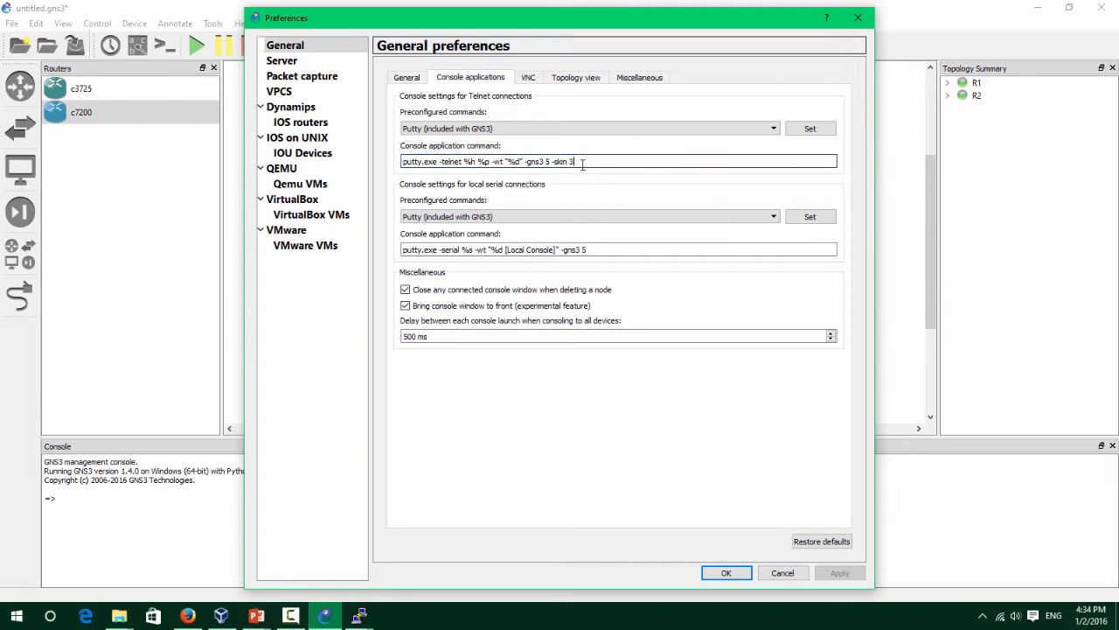
key(BackSpace)
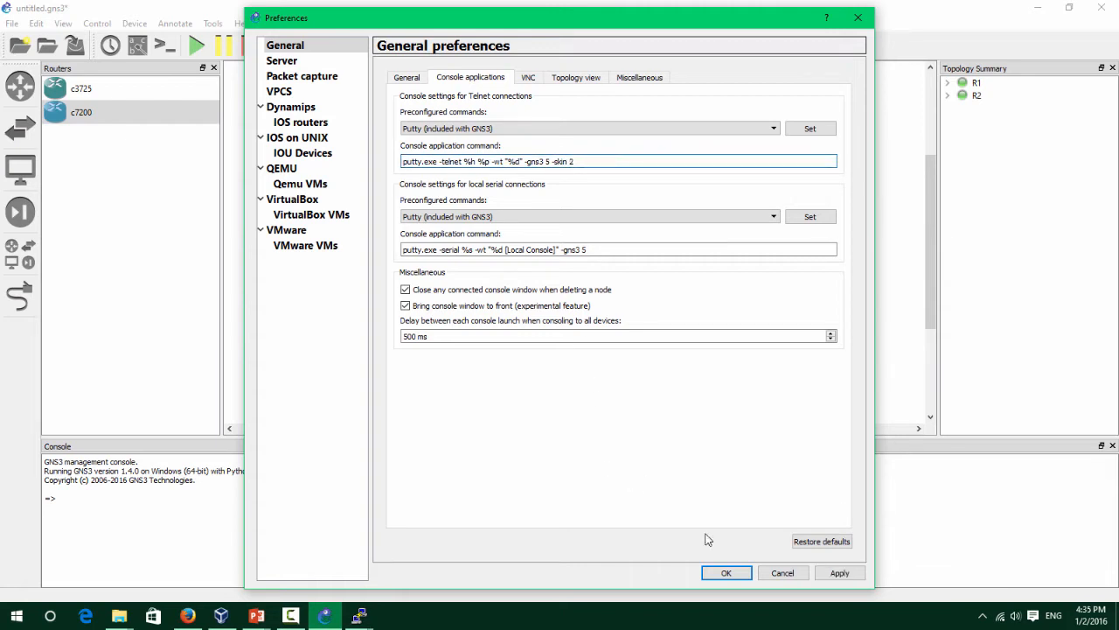
click(726, 573)
right_click(248, 205)
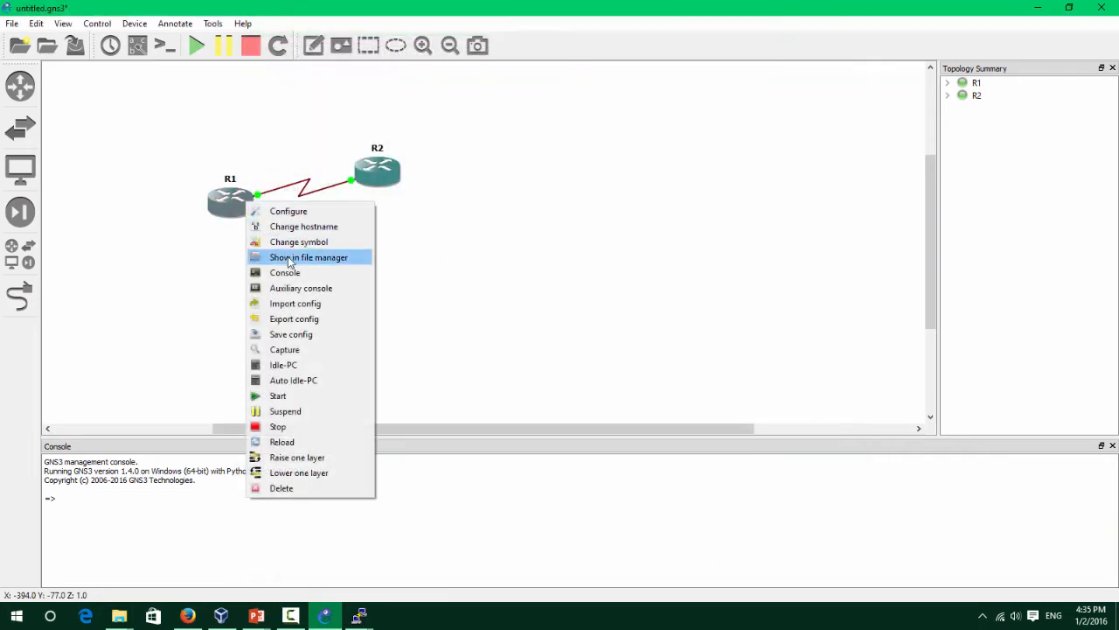
Open R1's console, maximize and restore it, then minimize it.
click(300, 280)
drag(170, 254, 302, 315)
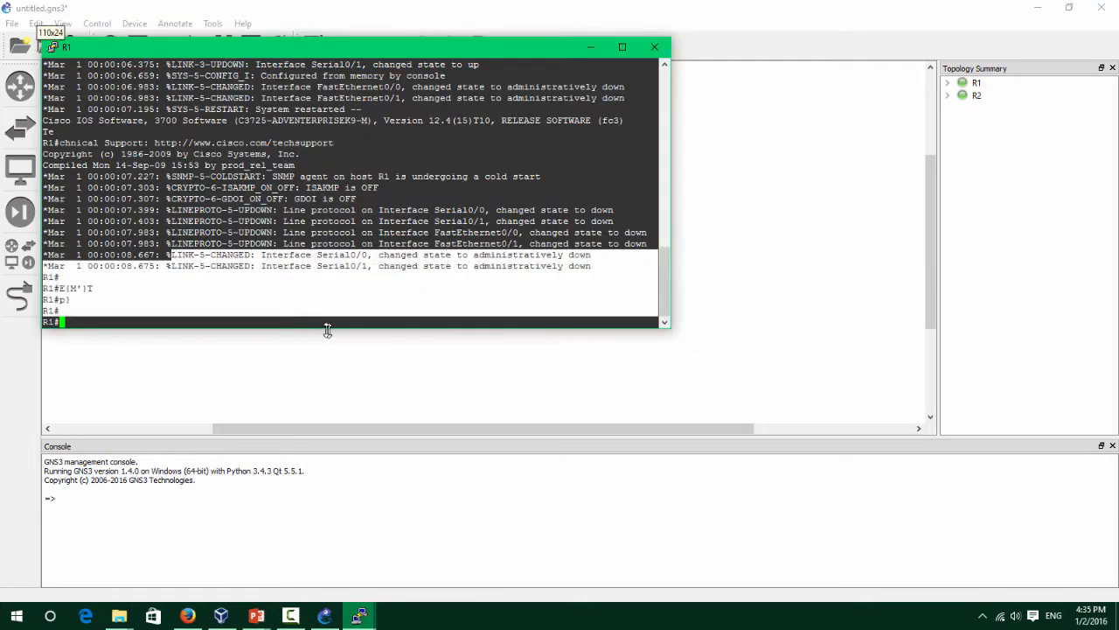
click(458, 307)
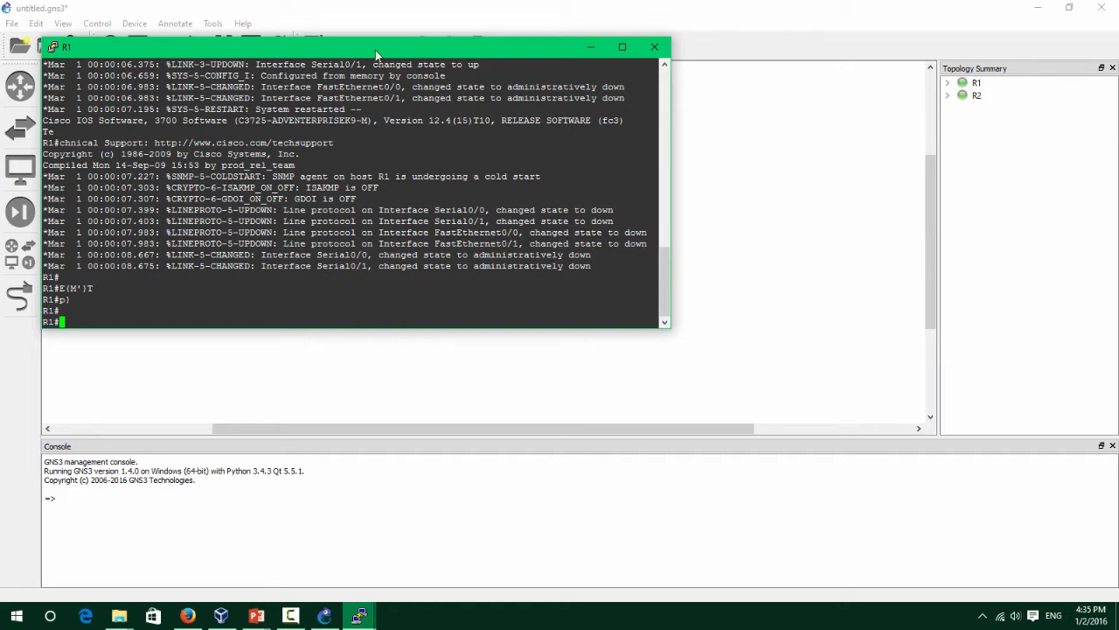
drag(375, 50, 602, 132)
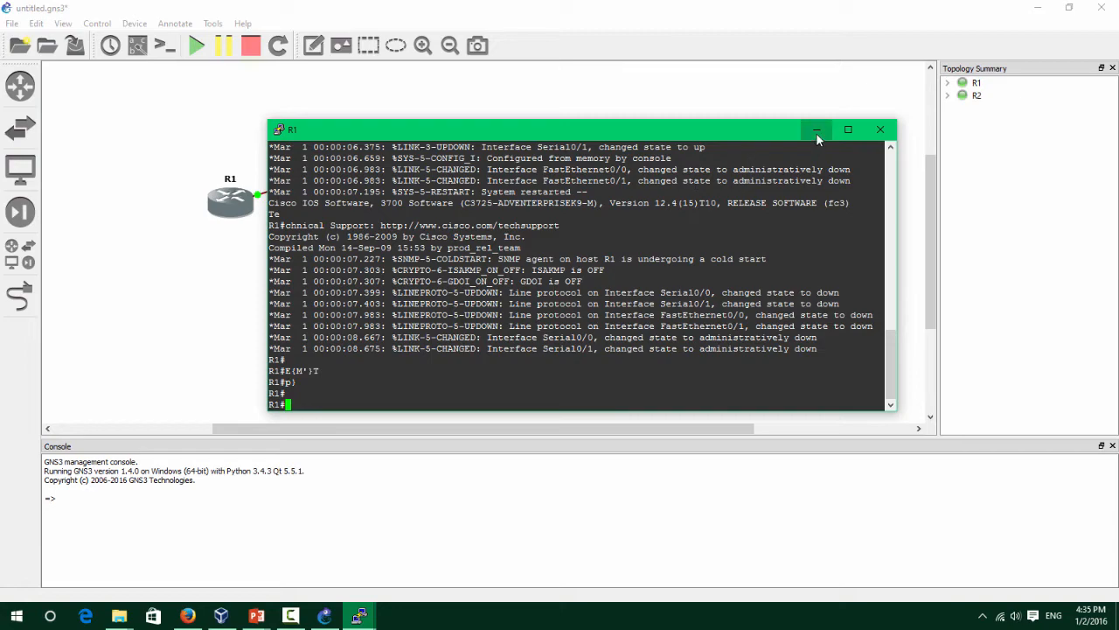
double_click(732, 130)
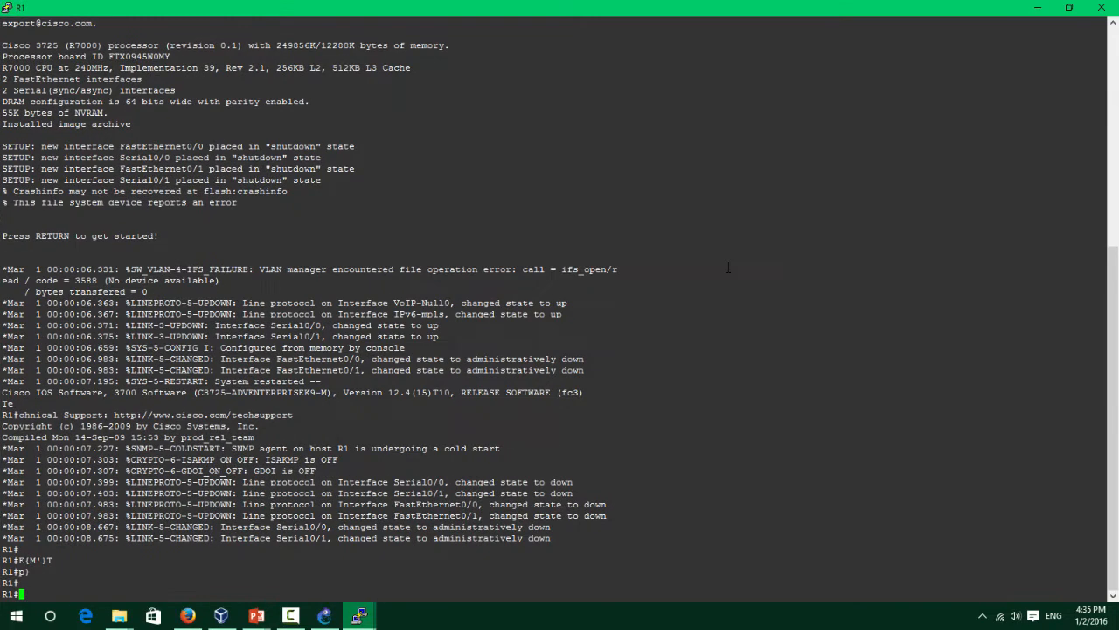
click(1072, 8)
drag(561, 129, 539, 131)
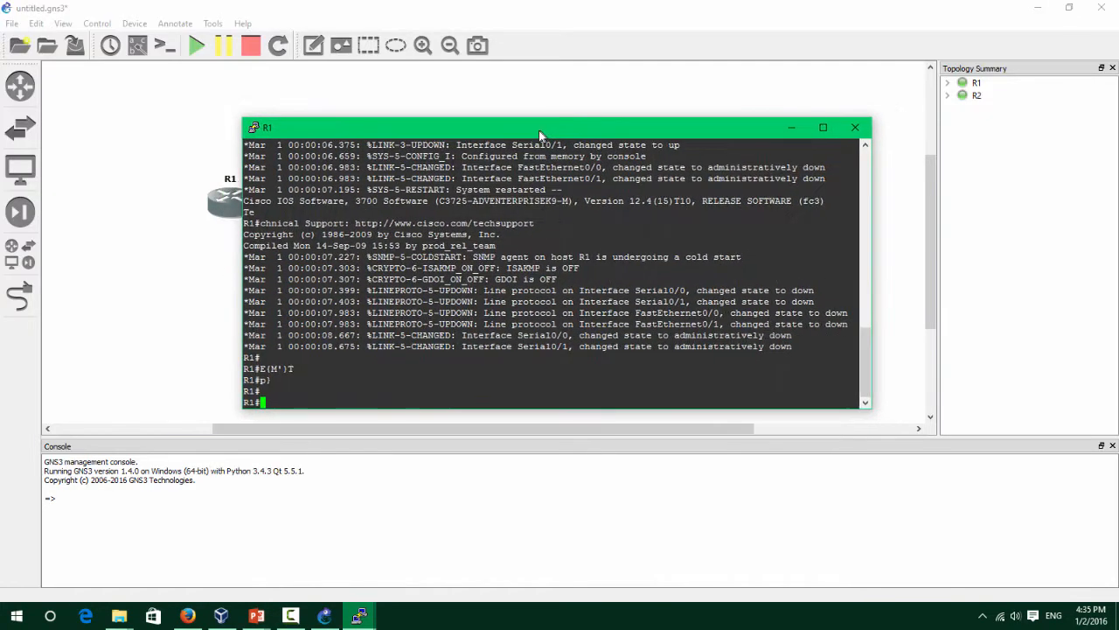
click(786, 131)
Get fresh prompts in the R2 and R1 consoles, then minimize both.
mouse_move(358, 616)
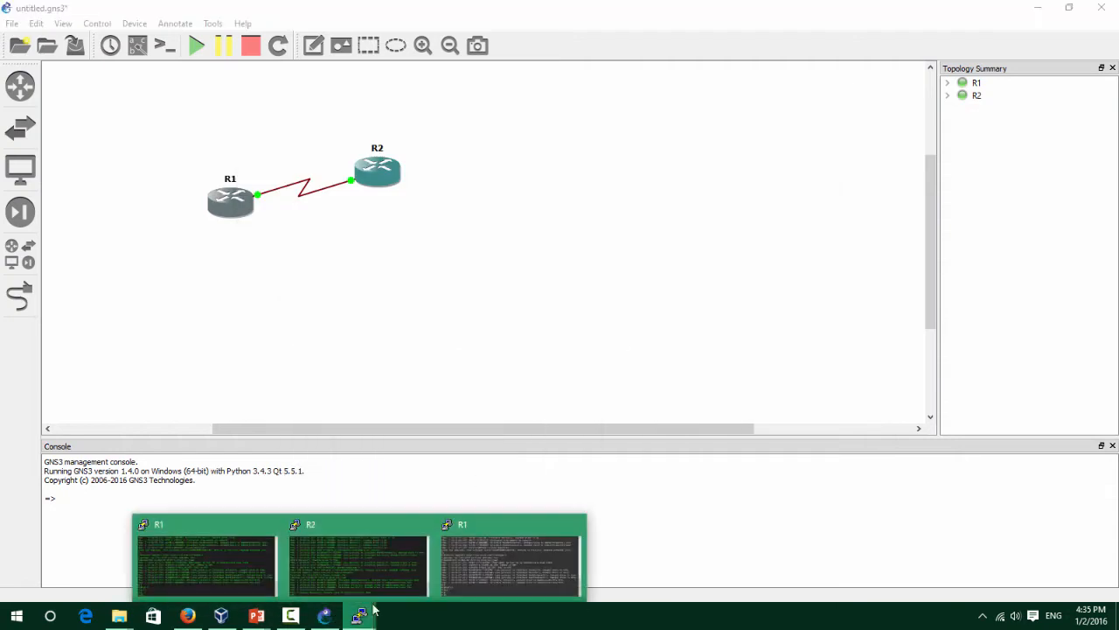
click(319, 573)
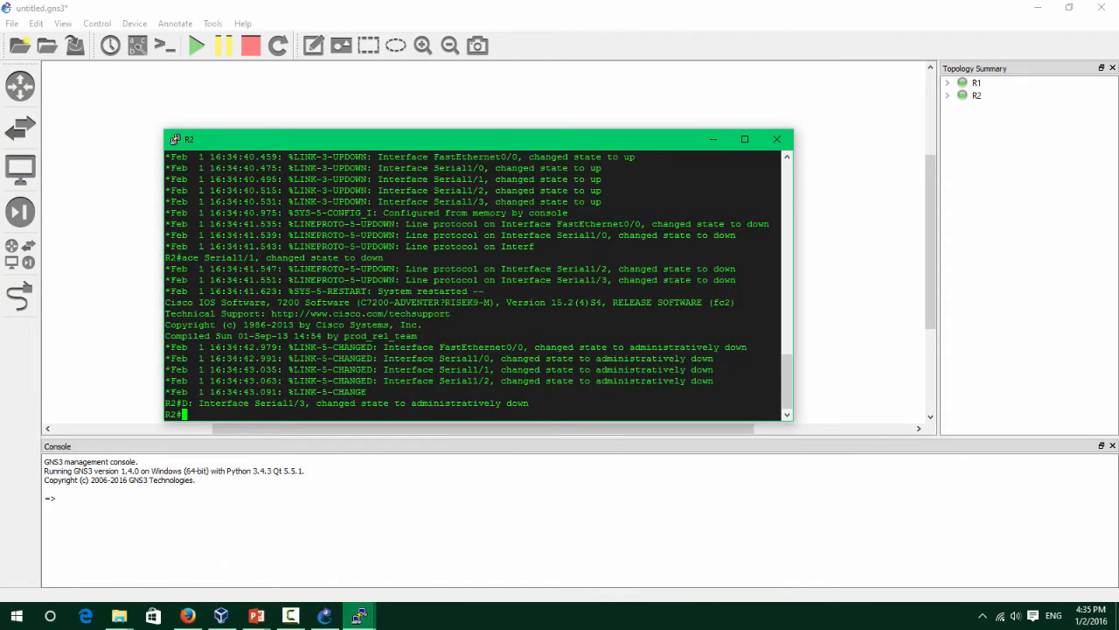
key(Return)
key(Return)
key(Return)
click(362, 614)
click(174, 482)
click(358, 615)
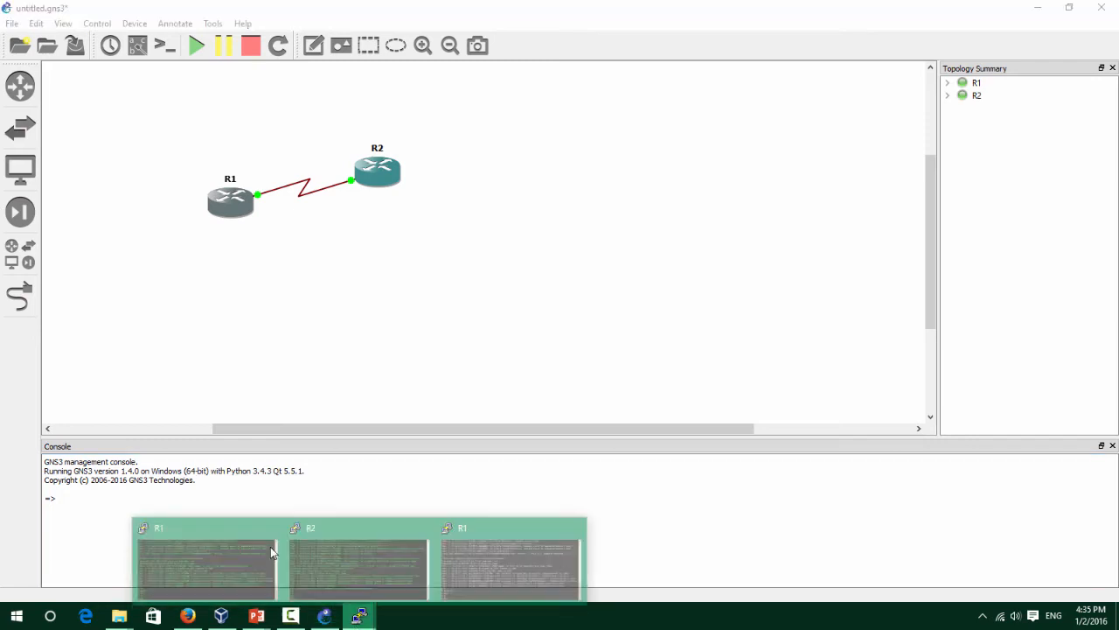
click(271, 553)
key(Return)
key(Return)
key(Return)
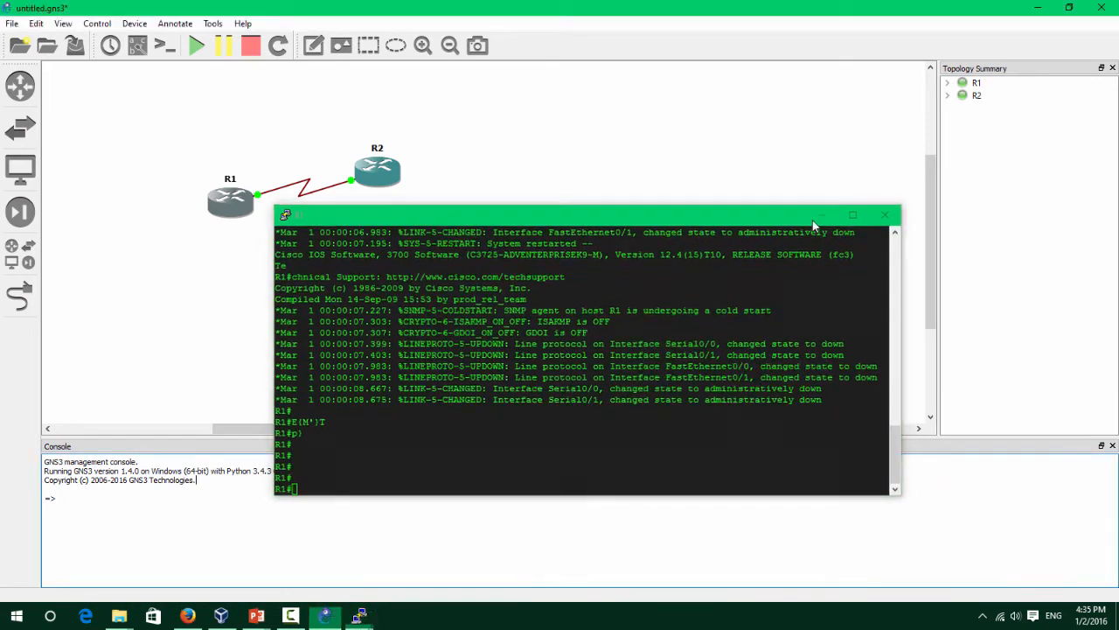
click(816, 216)
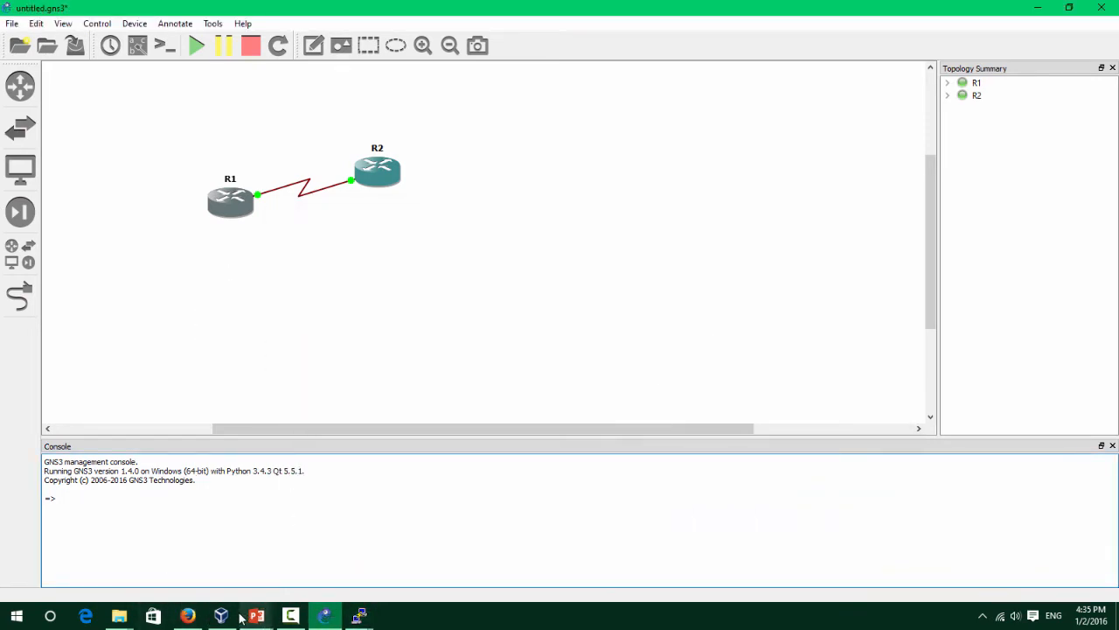
Step through the router/ASA versions and Windows/Linux slides, then end the show and open Task View.
mouse_move(255, 616)
click(307, 560)
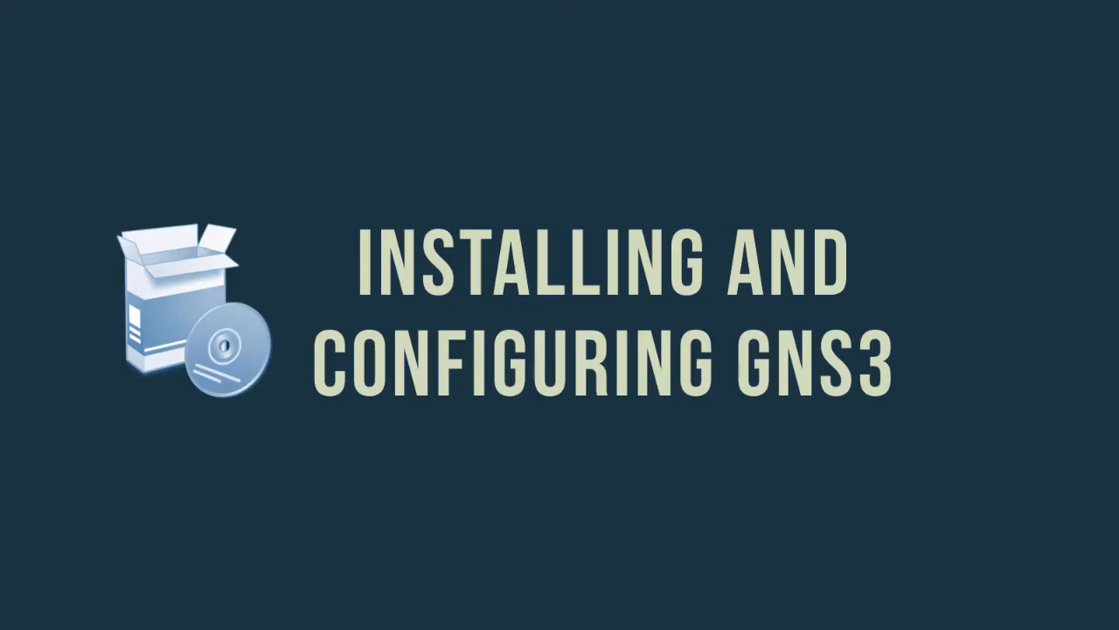
key(Right)
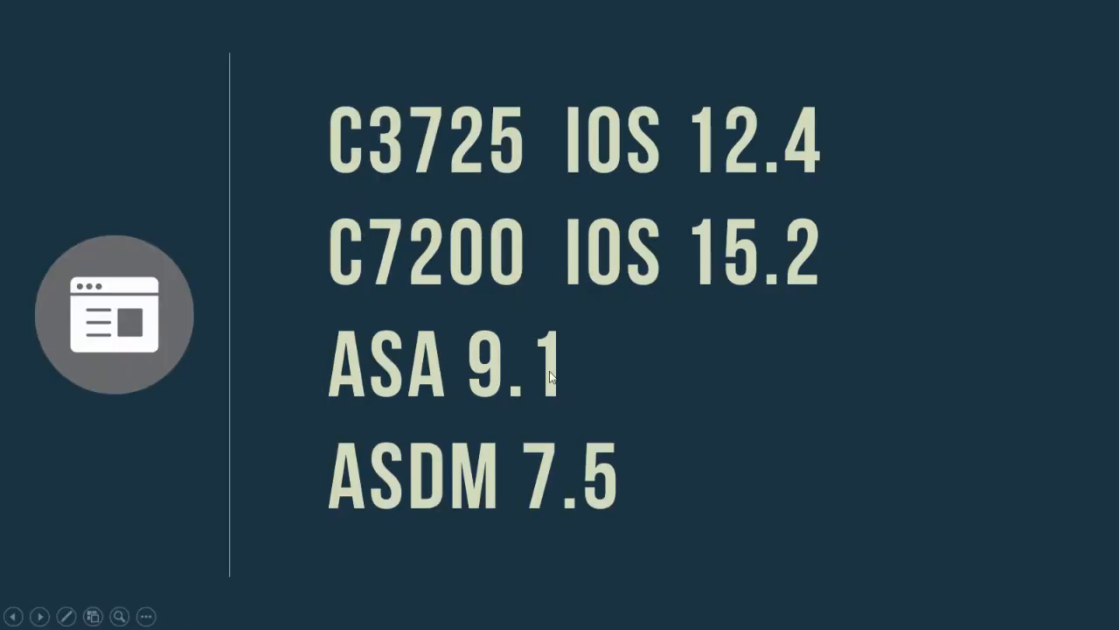
key(Right)
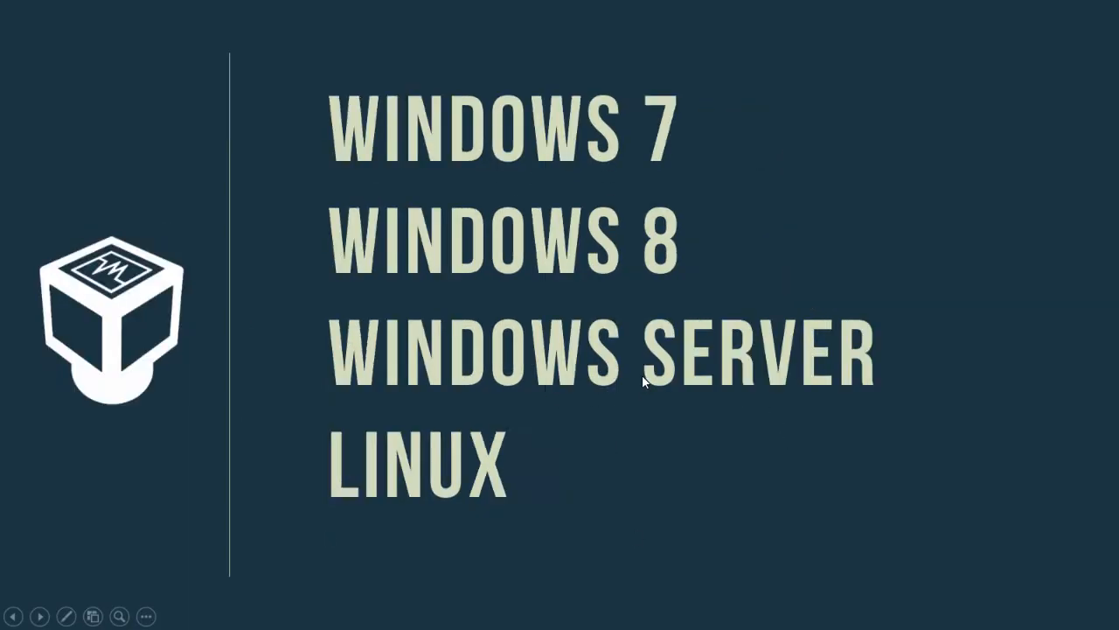
key(Left)
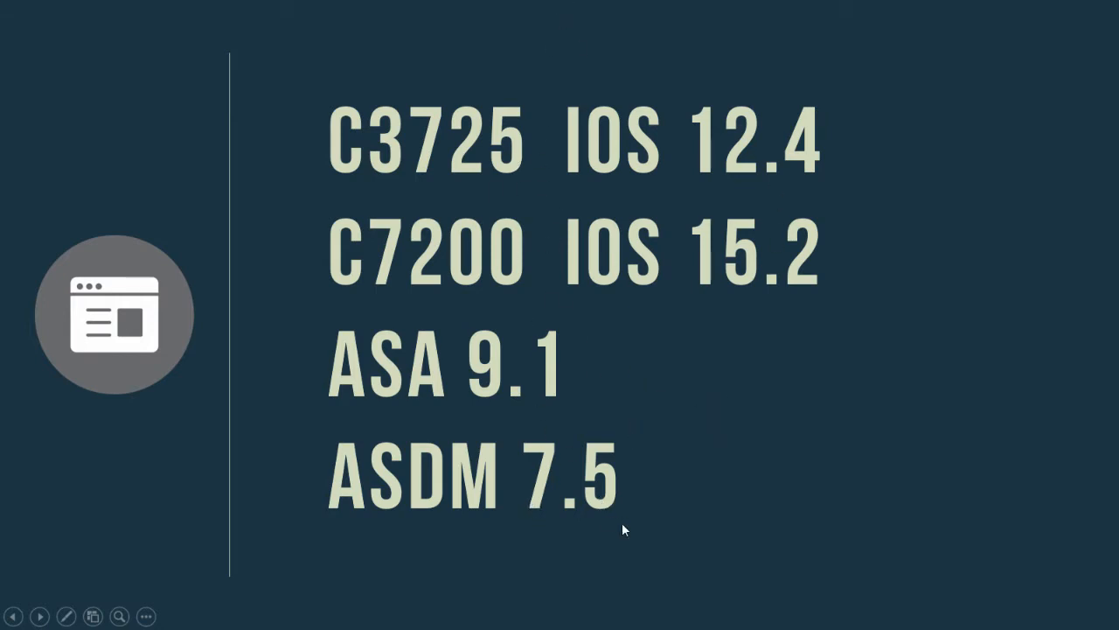
key(Escape)
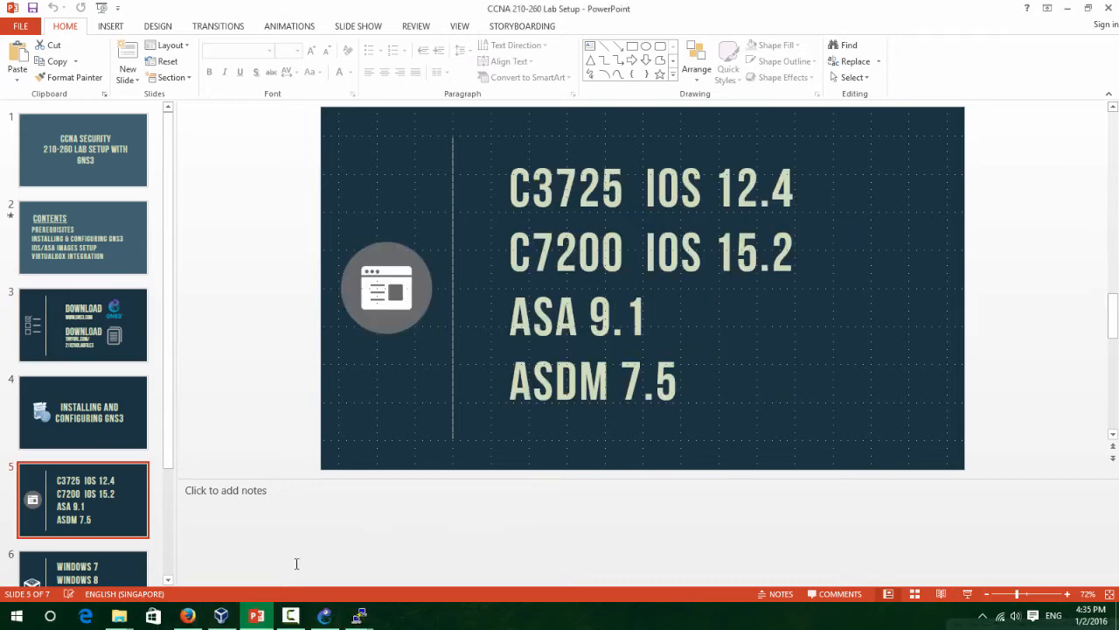
key(super+Tab)
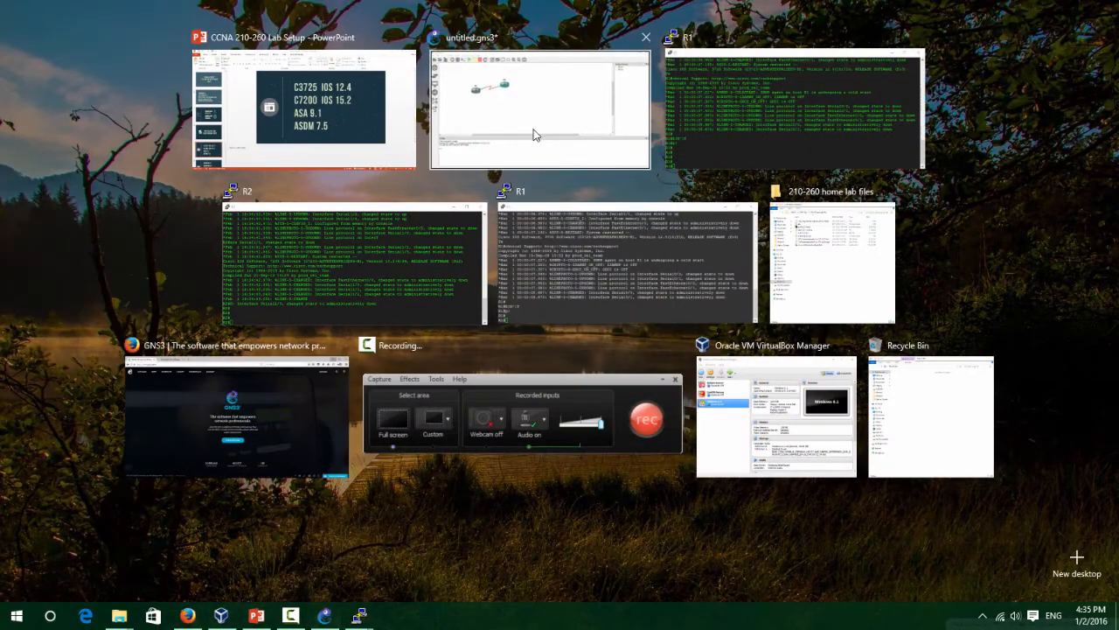
Switch to GNS3 and delete the ASA template from the Preferences Qemu VMs page.
click(529, 97)
click(36, 24)
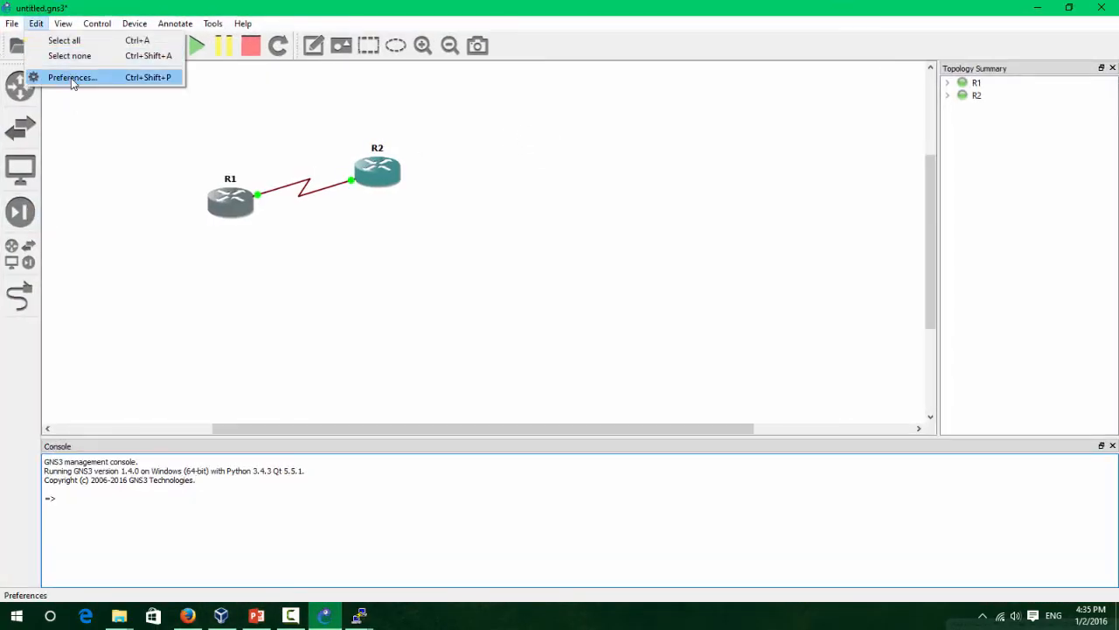
click(71, 78)
click(297, 183)
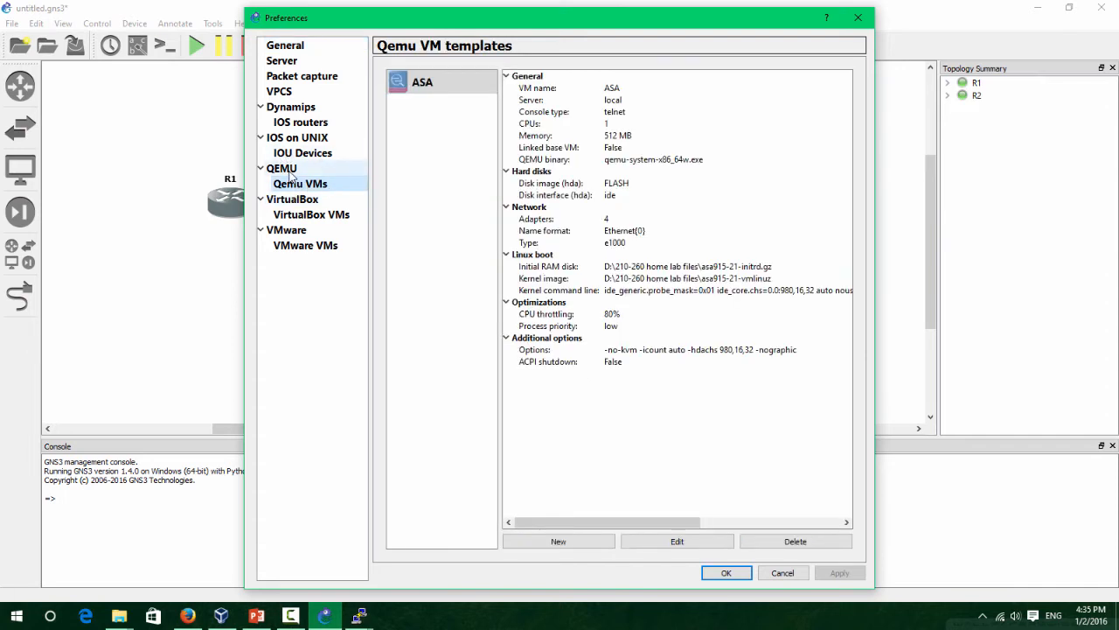
click(803, 541)
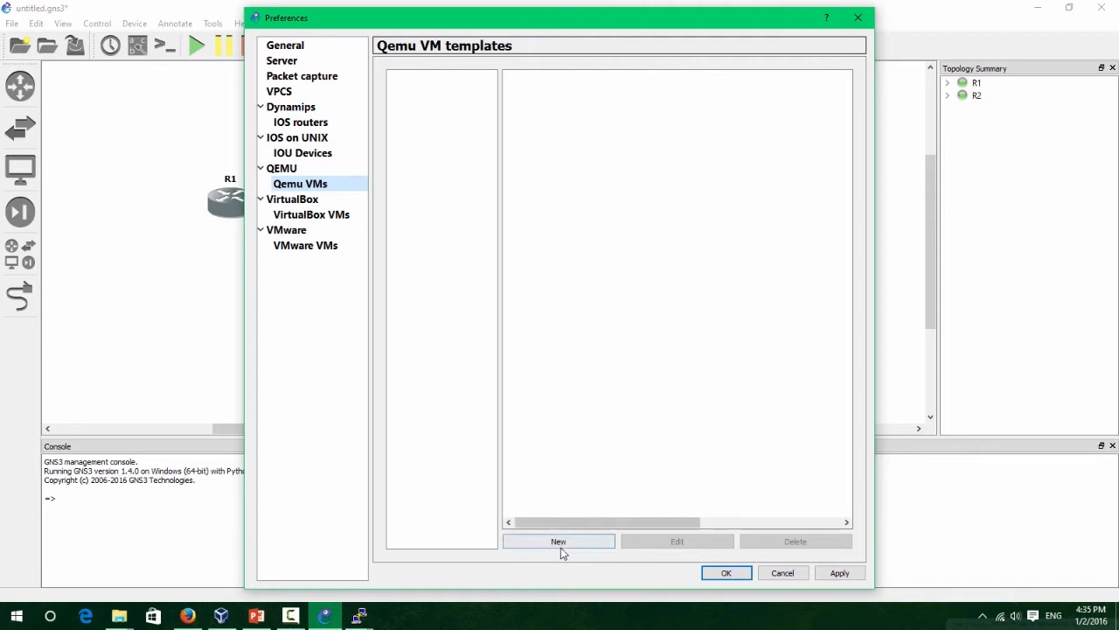
Launch Command Prompt as administrator from Windows search.
click(208, 505)
key(super)
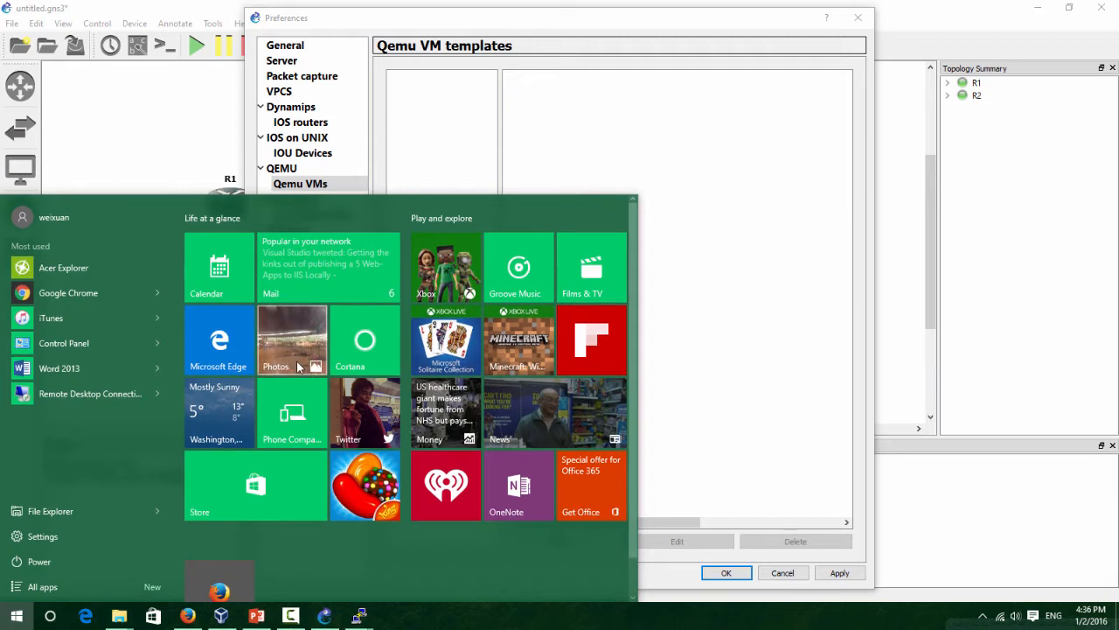
text(cmd)
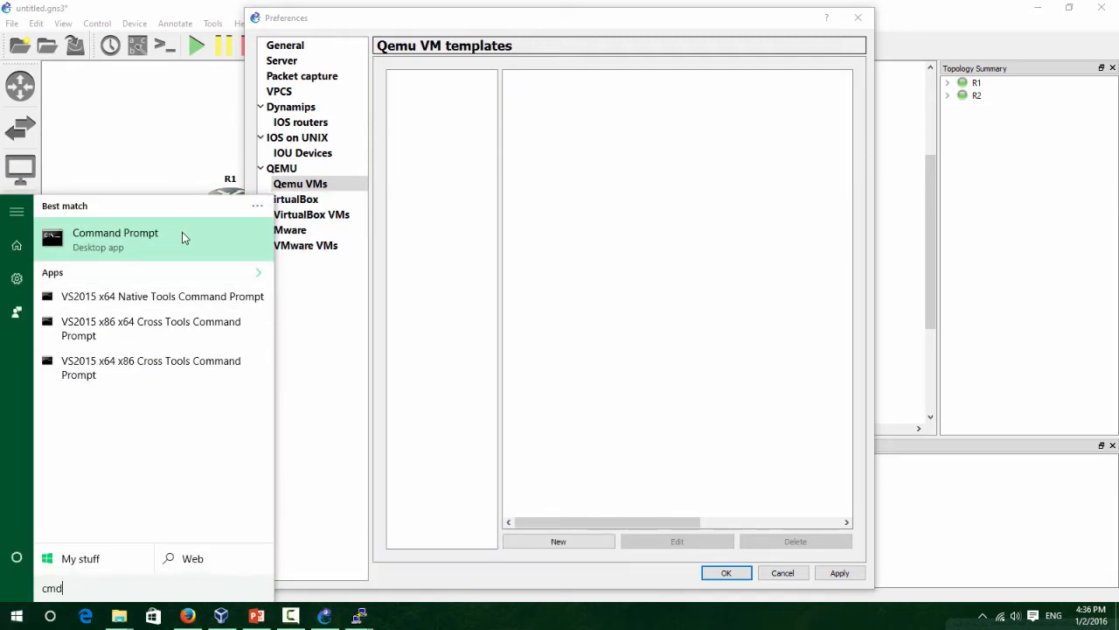
right_click(182, 233)
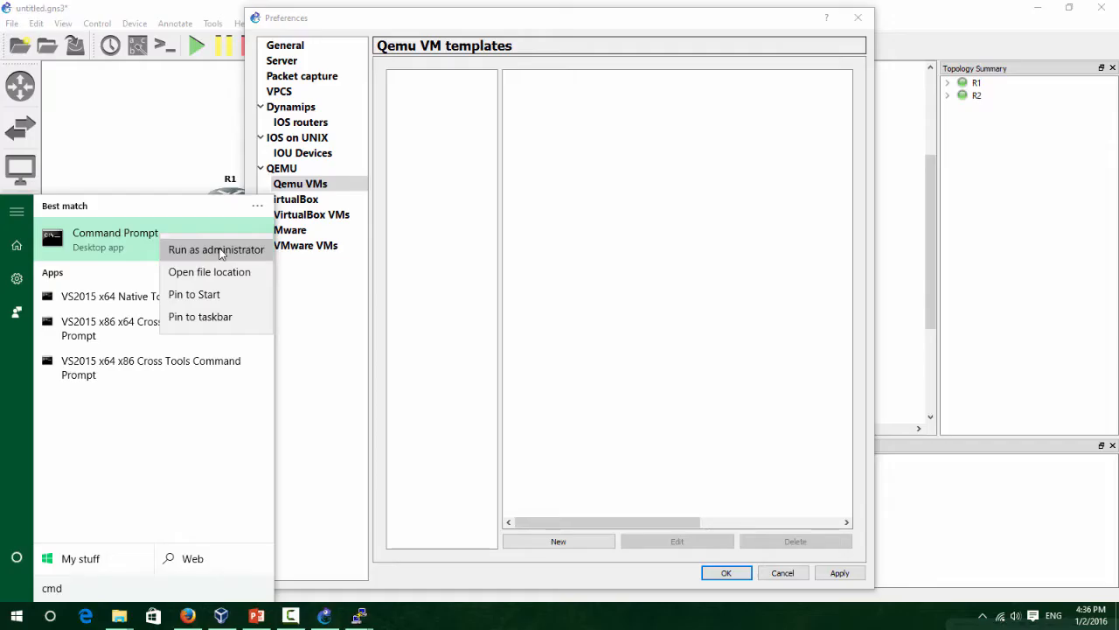
click(221, 253)
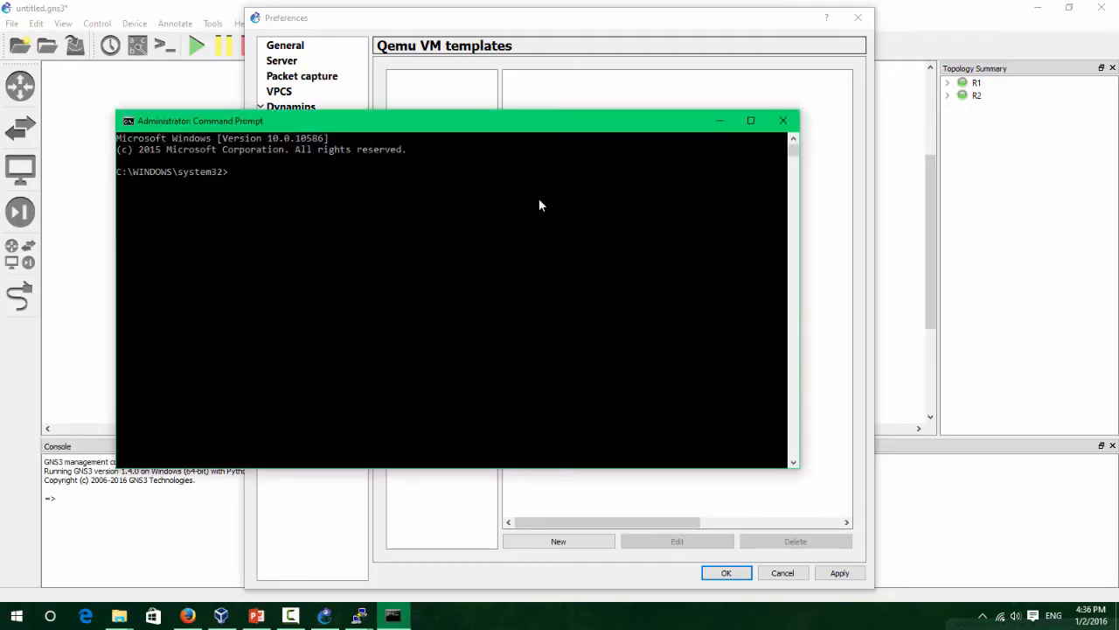
drag(186, 125, 209, 168)
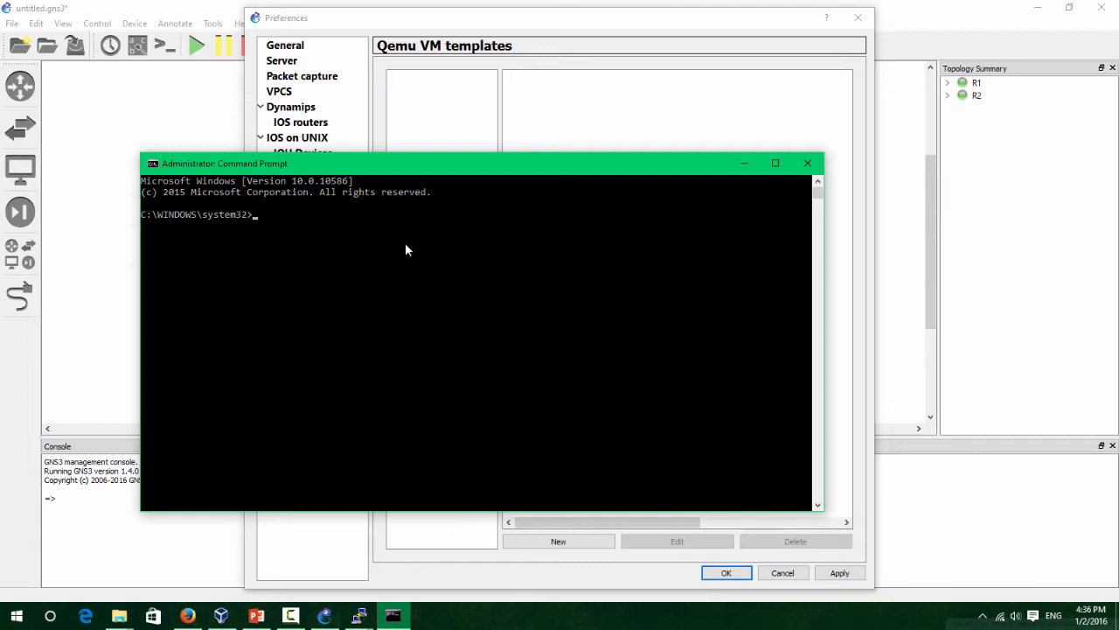
Go to C:\Program Files\GNS3\qemu-2.4.0 and list files matching F*.
text(cd c:\Program Files)
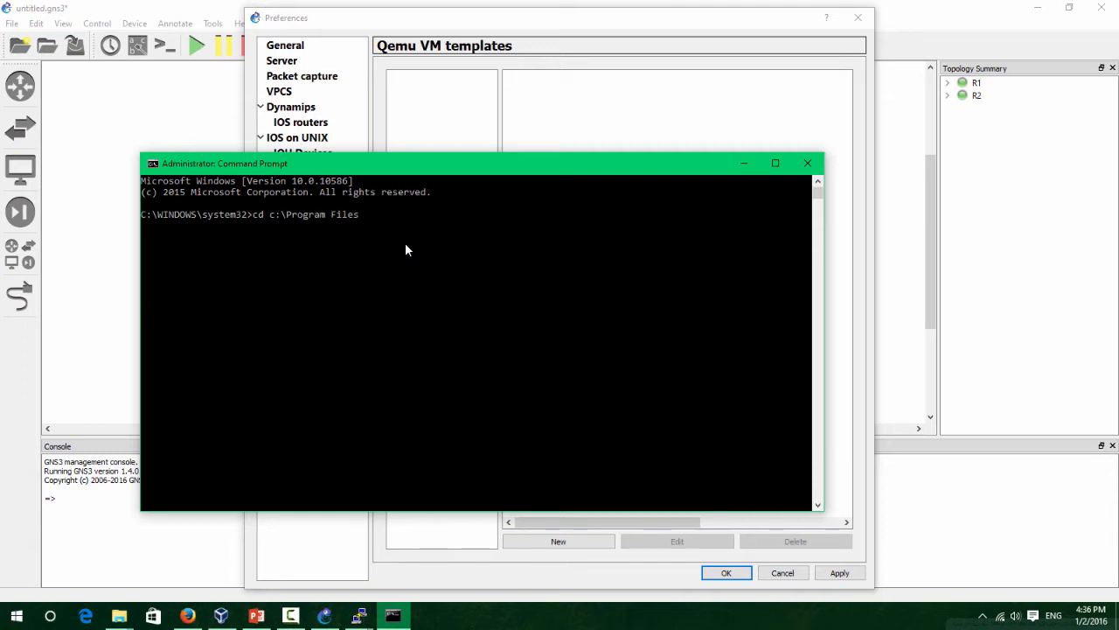
text(\GNS3)
key(Return)
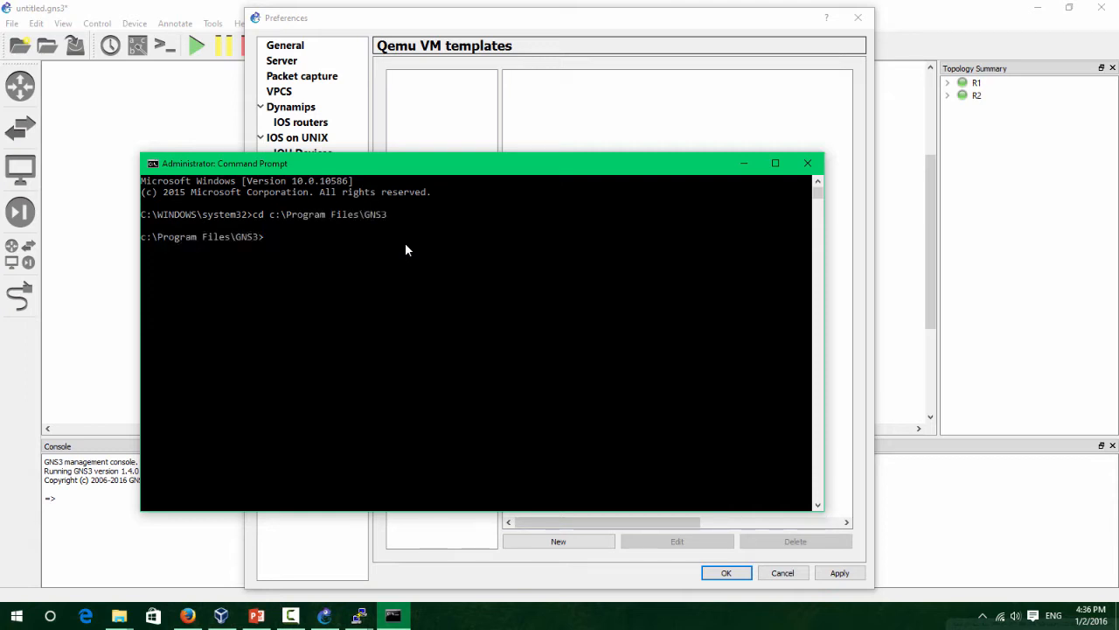
key(Return)
key(Return)
text(dir)
key(Return)
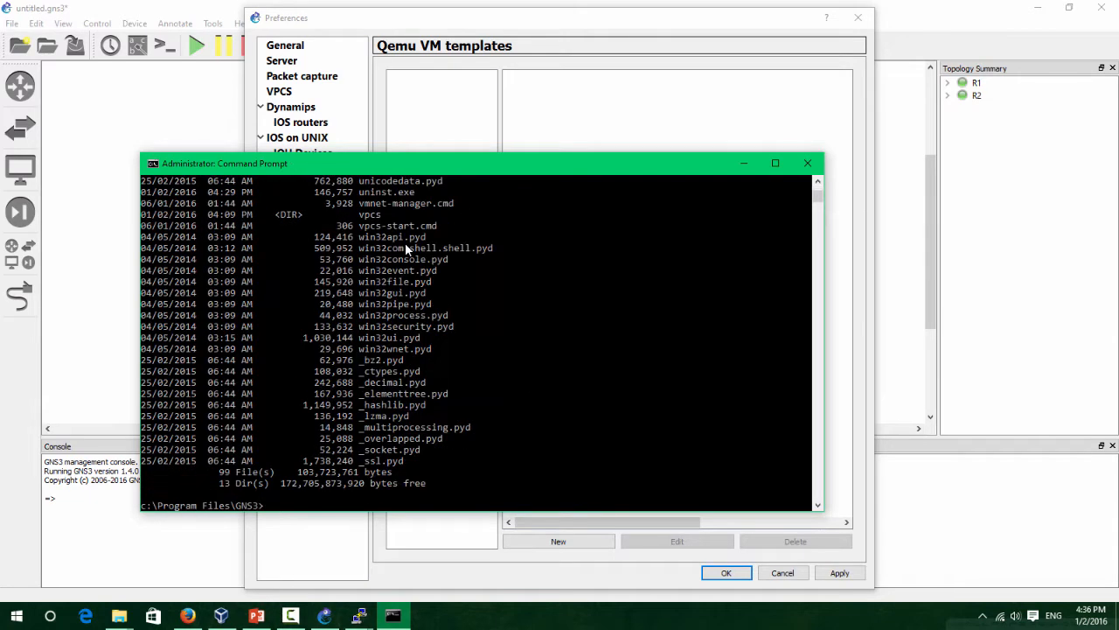
text(cd qem)
key(Tab)
key(BackSpace)
key(Return)
text(dir)
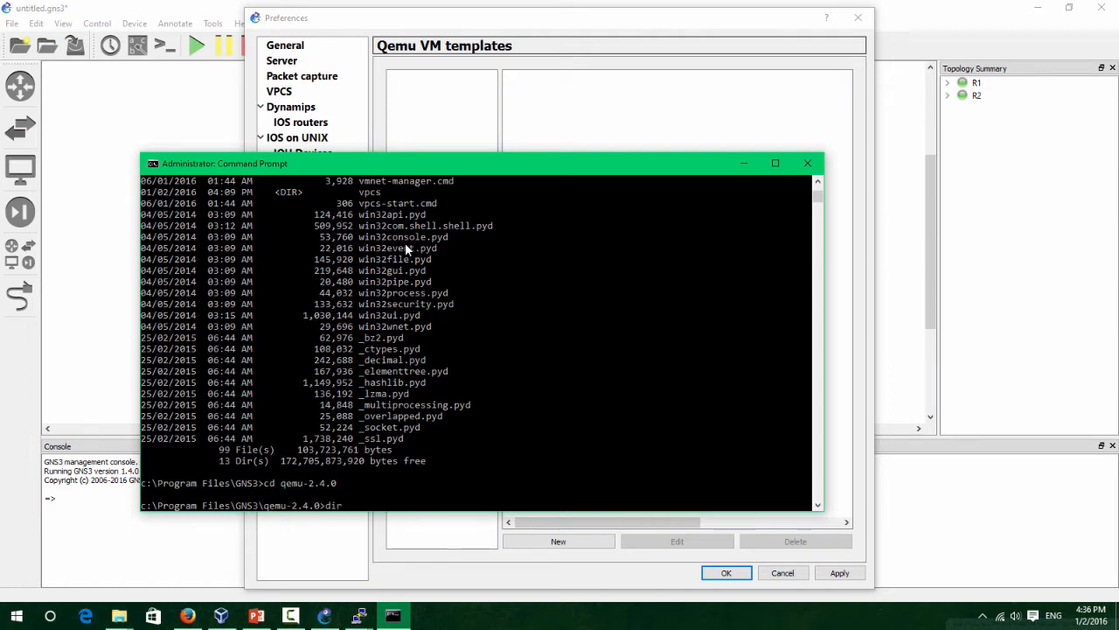
text( F*)
key(Return)
Delete FLASH and confirm with dir FL* that it no longer exists.
text(del)
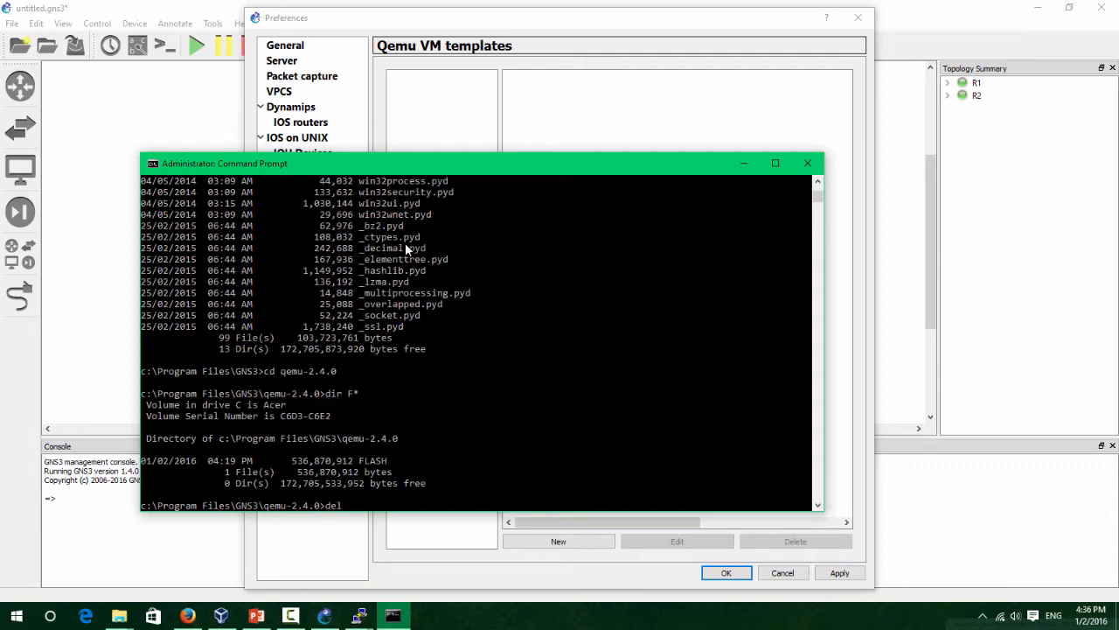
text( FLASH)
key(Return)
key(Return)
key(Return)
key(Return)
key(Return)
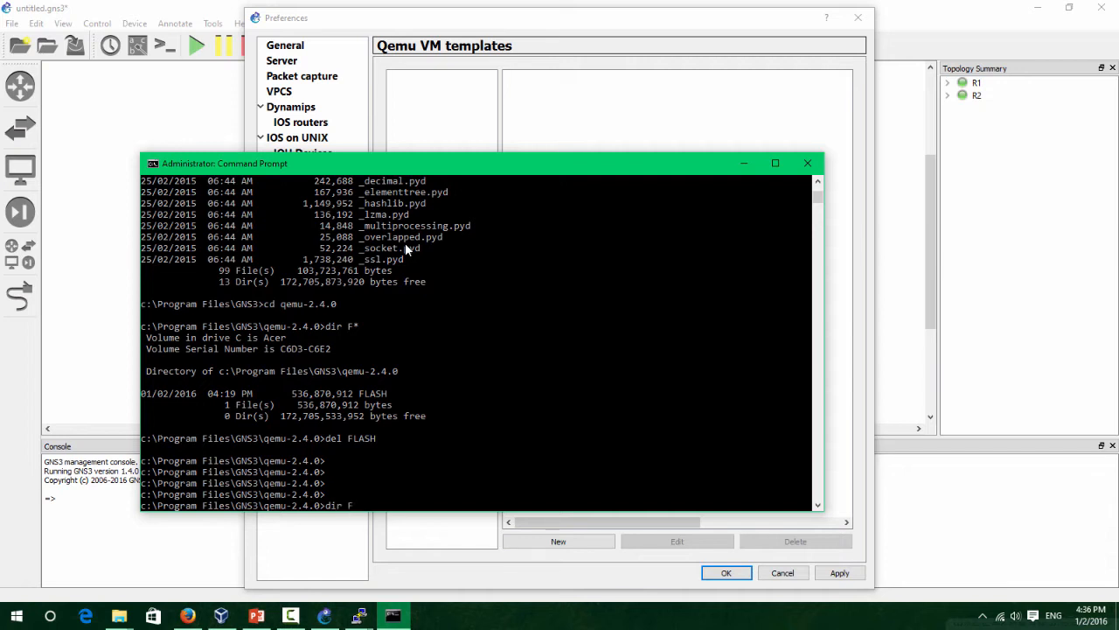
text(dir FL*)
key(Return)
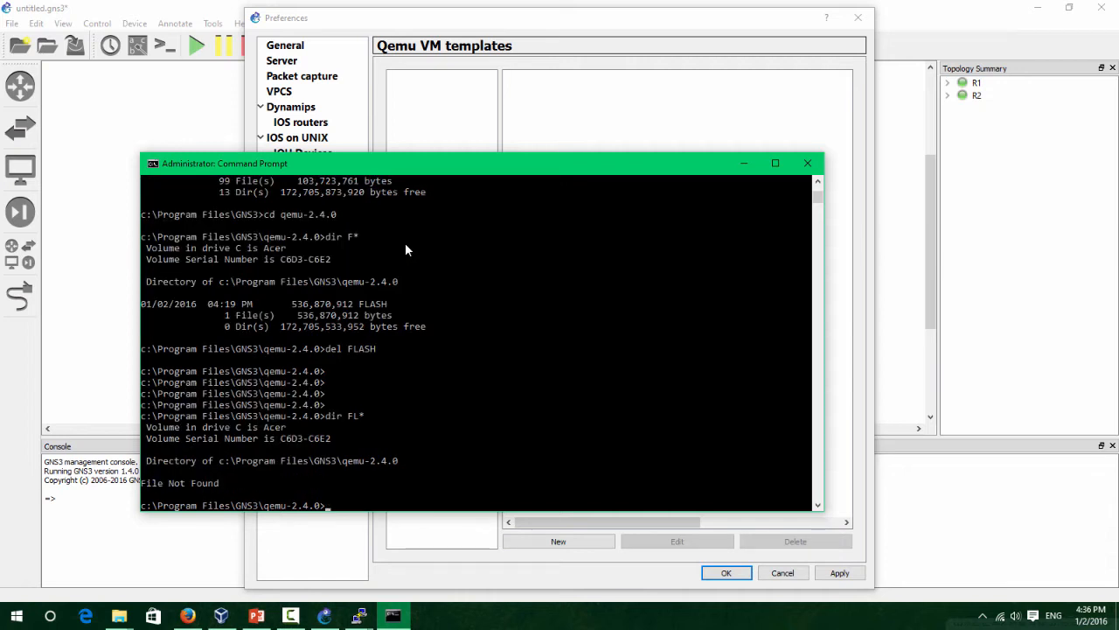
drag(353, 499, 175, 463)
click(440, 462)
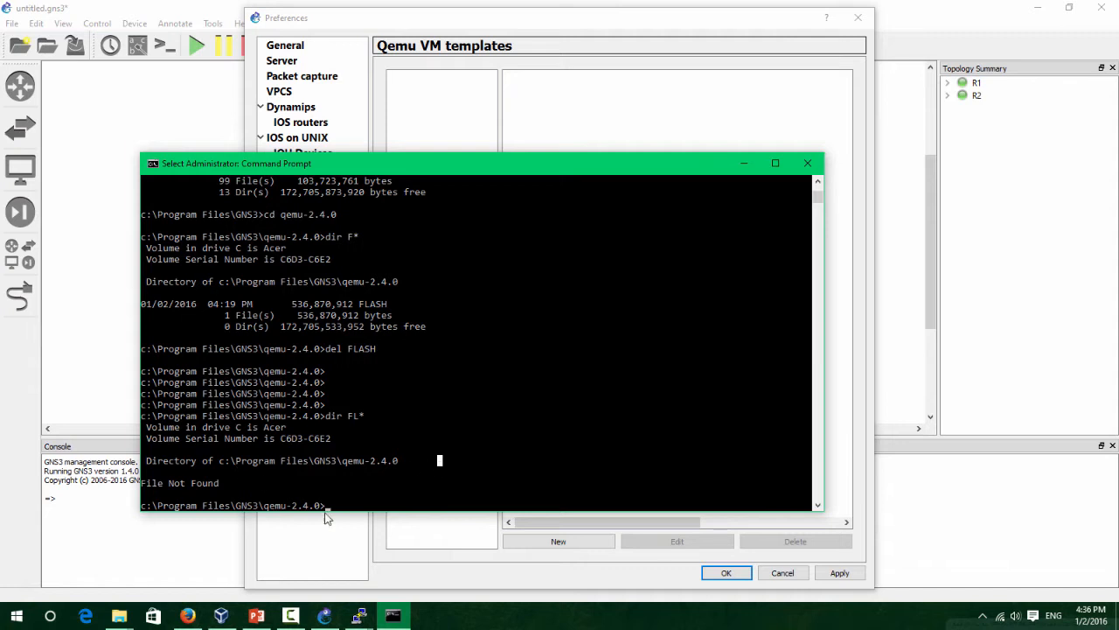
Run qemu-img create FLASH 512M, verify it with dir F*, and minimise the prompt.
click(383, 495)
text(qemu)
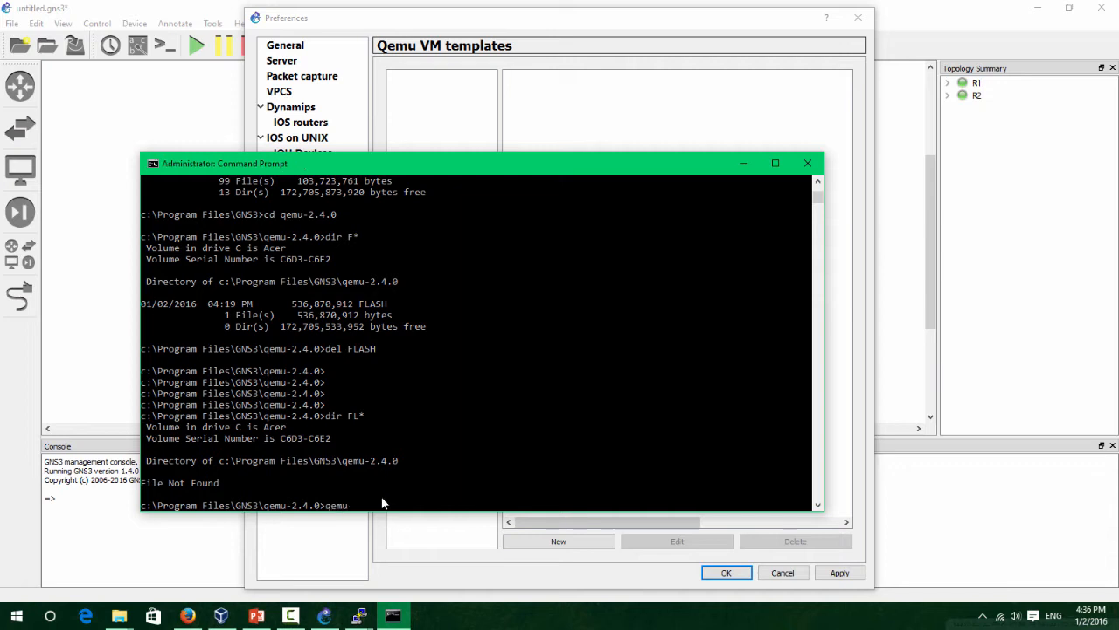
text(-img.exe create FLAS)
text(H 512M)
key(Return)
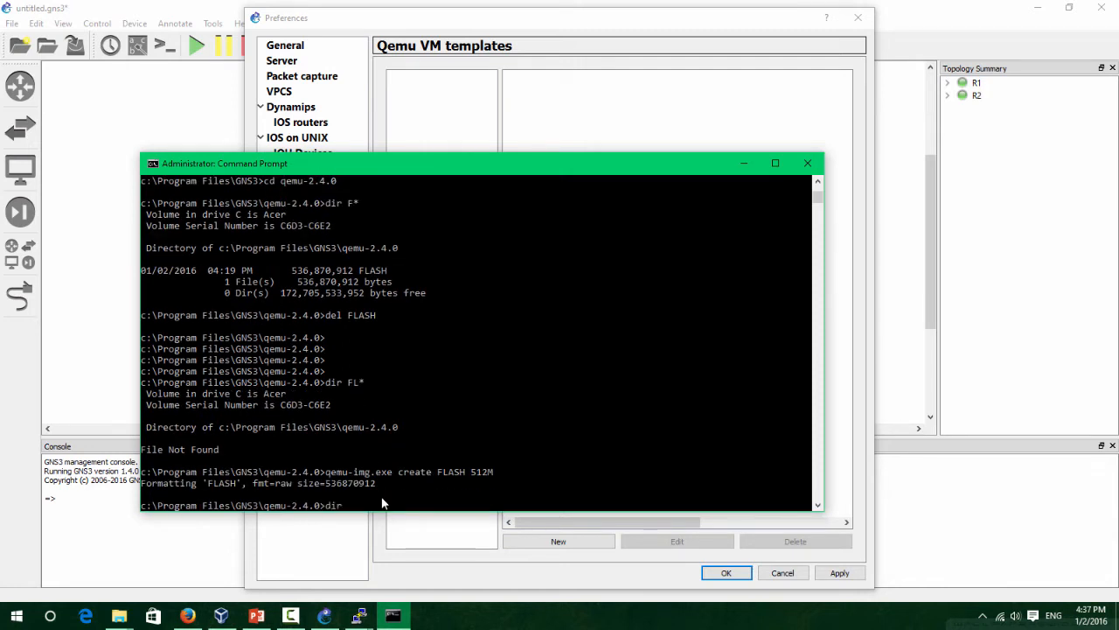
text(dir F*)
key(Return)
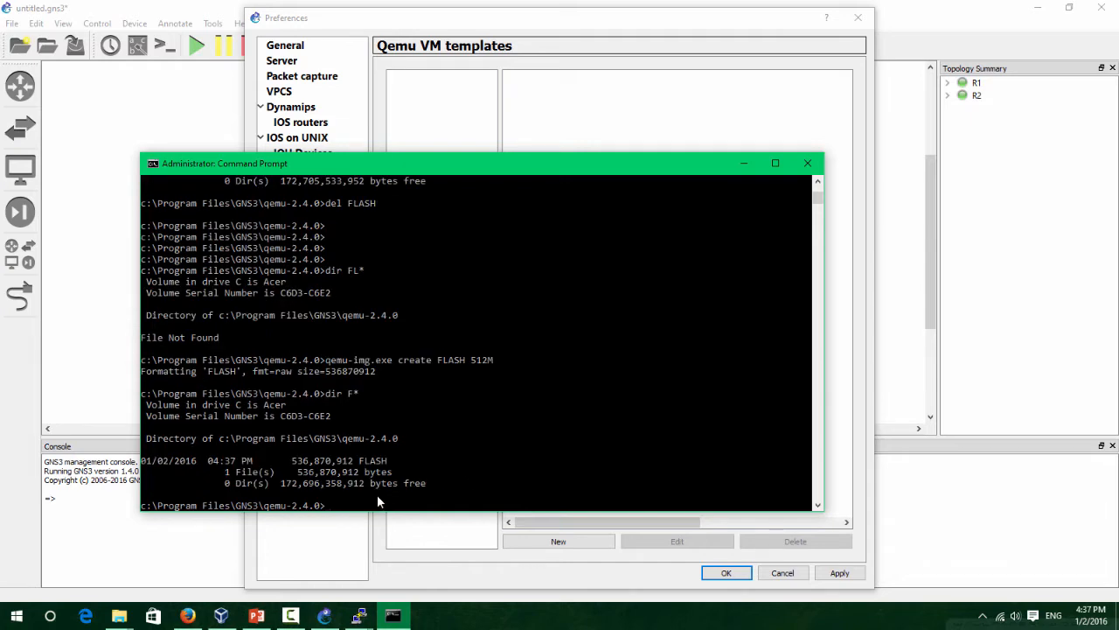
drag(389, 472, 232, 473)
drag(478, 461, 491, 462)
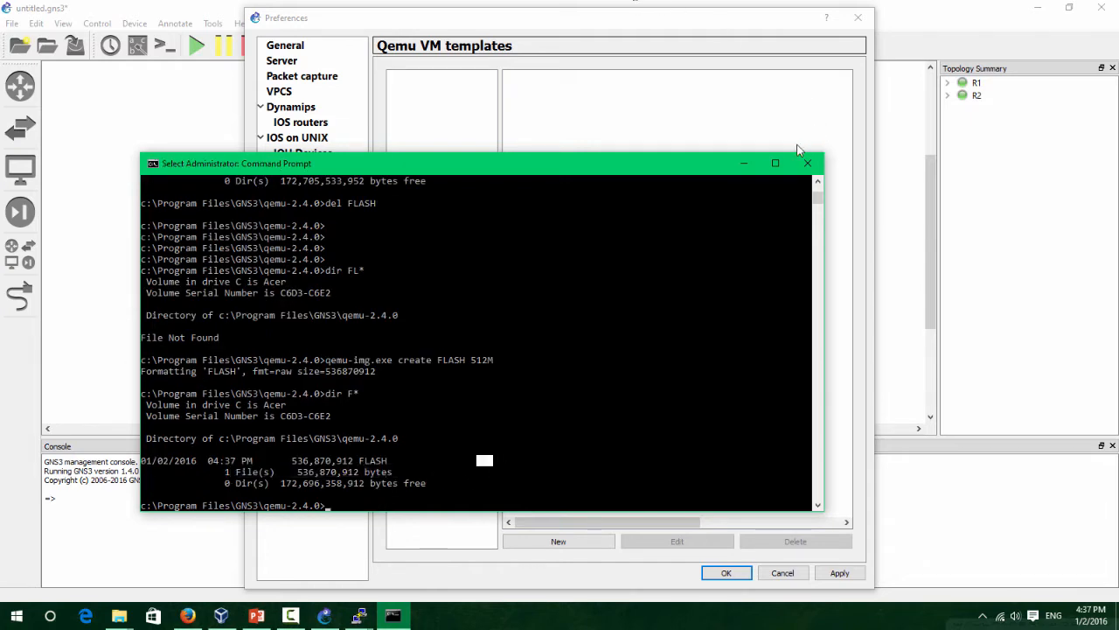
click(745, 162)
drag(499, 10, 496, 13)
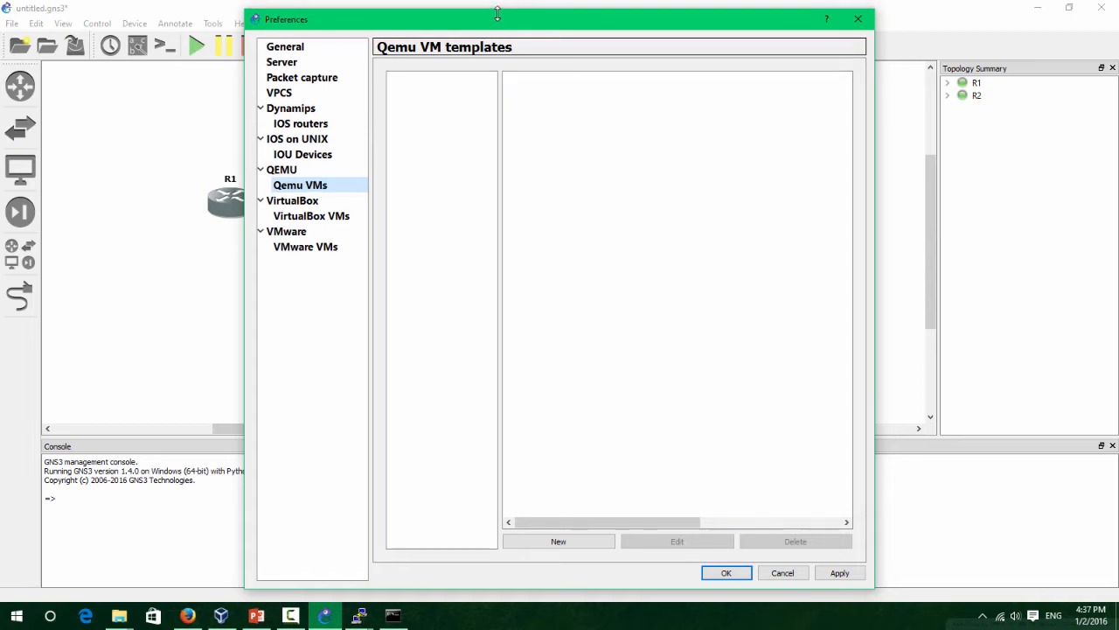
Start a new QEMU VM of type ASA 8.4(2), keeping the name ASA.
click(564, 541)
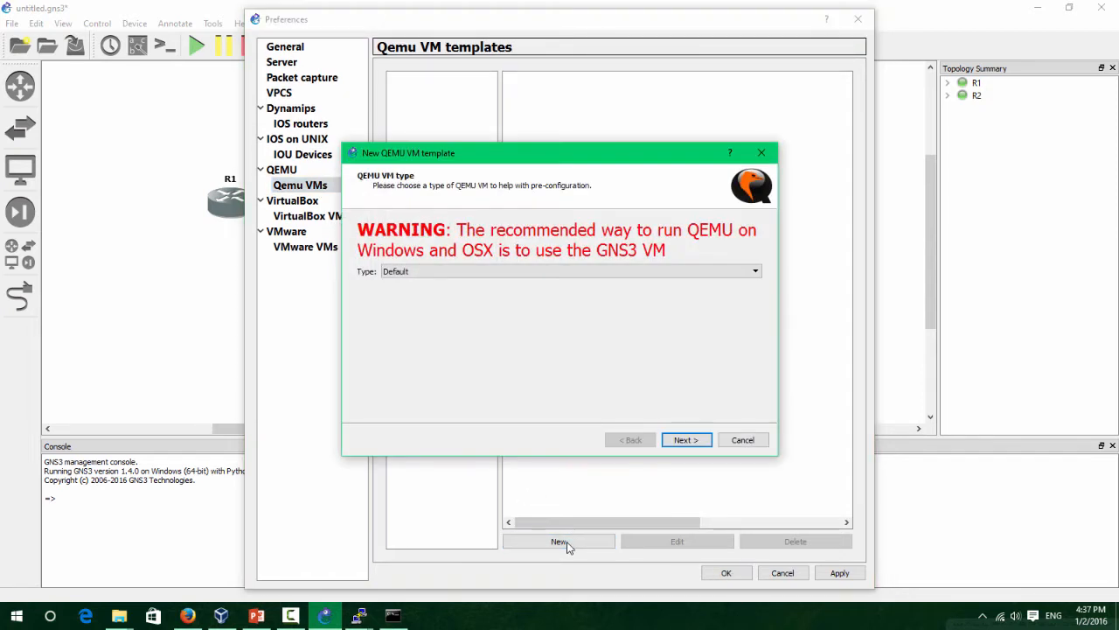
click(539, 271)
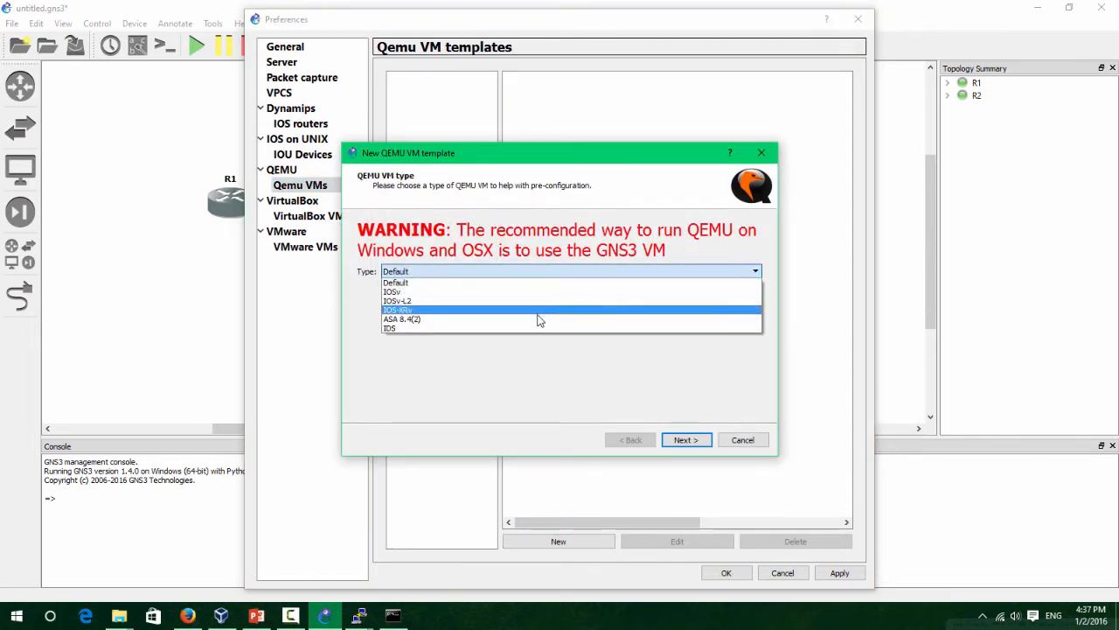
click(540, 319)
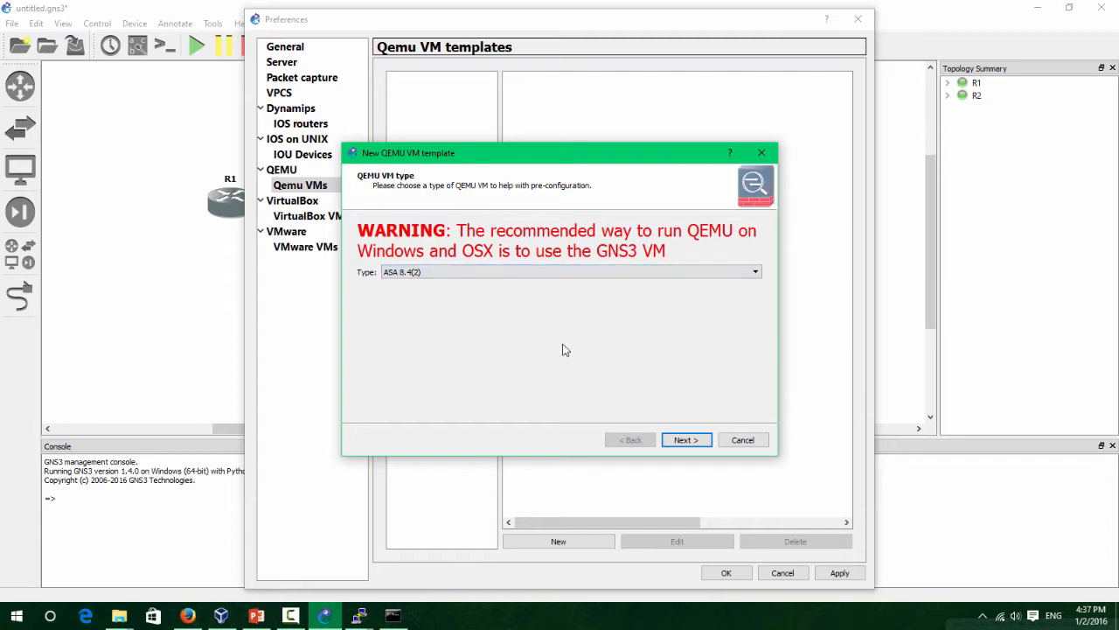
click(687, 439)
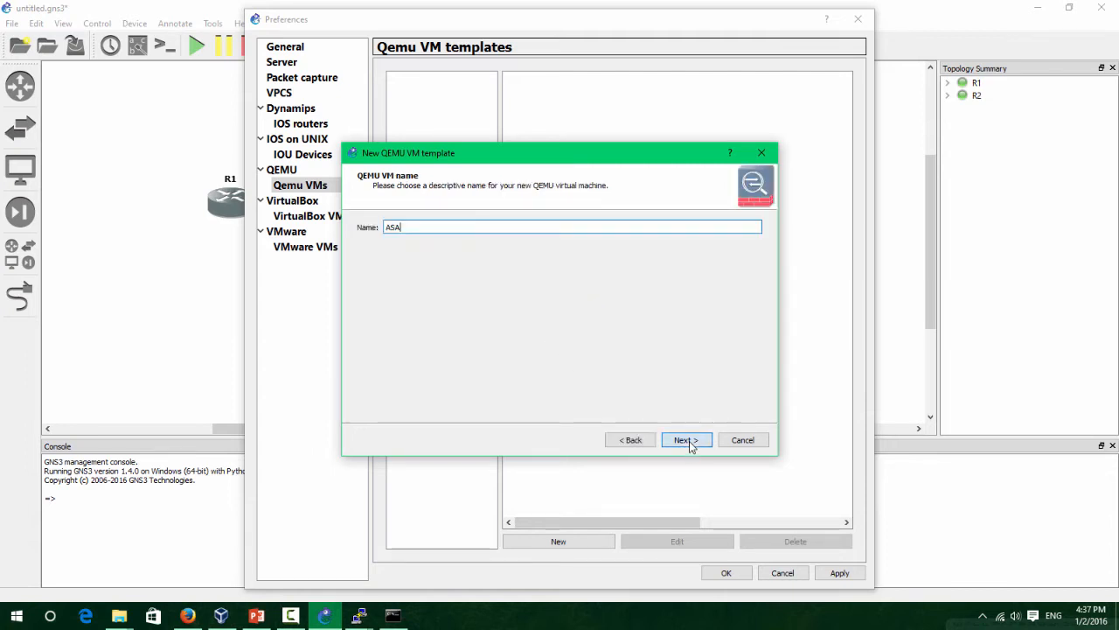
click(688, 440)
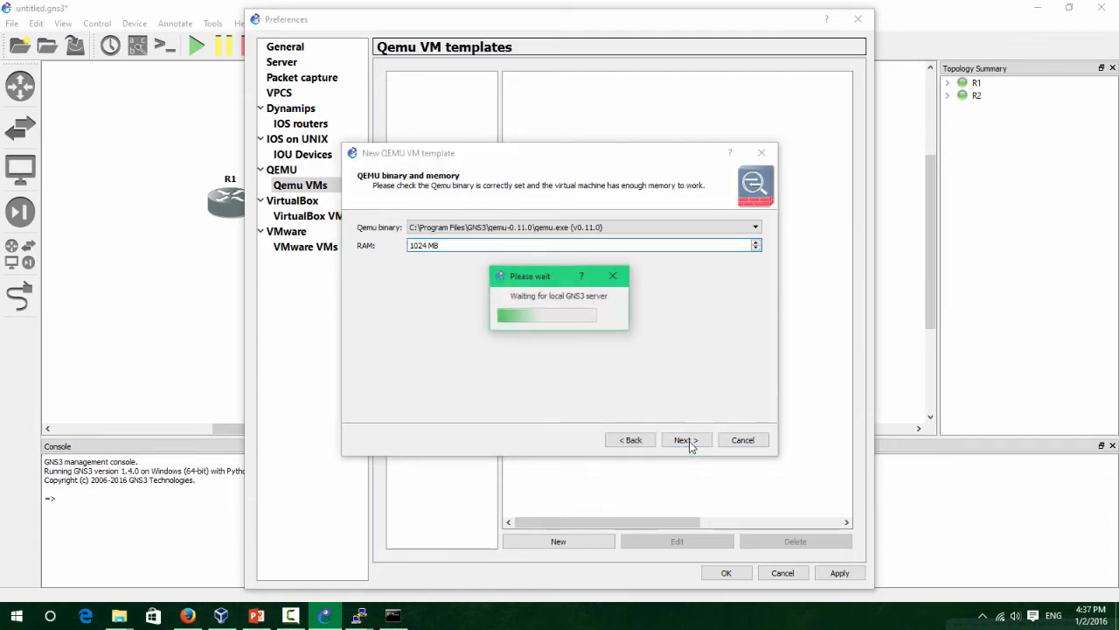
Choose the qemu-2.4.0 qemu-system-i386w.exe binary and set RAM to 512 MB.
click(626, 228)
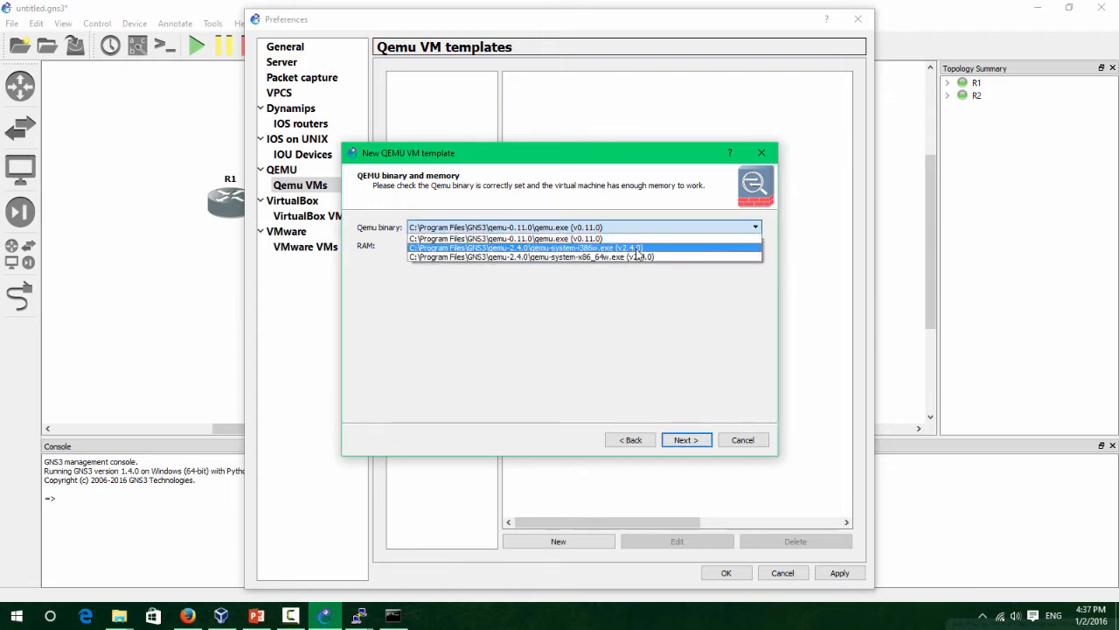
click(635, 249)
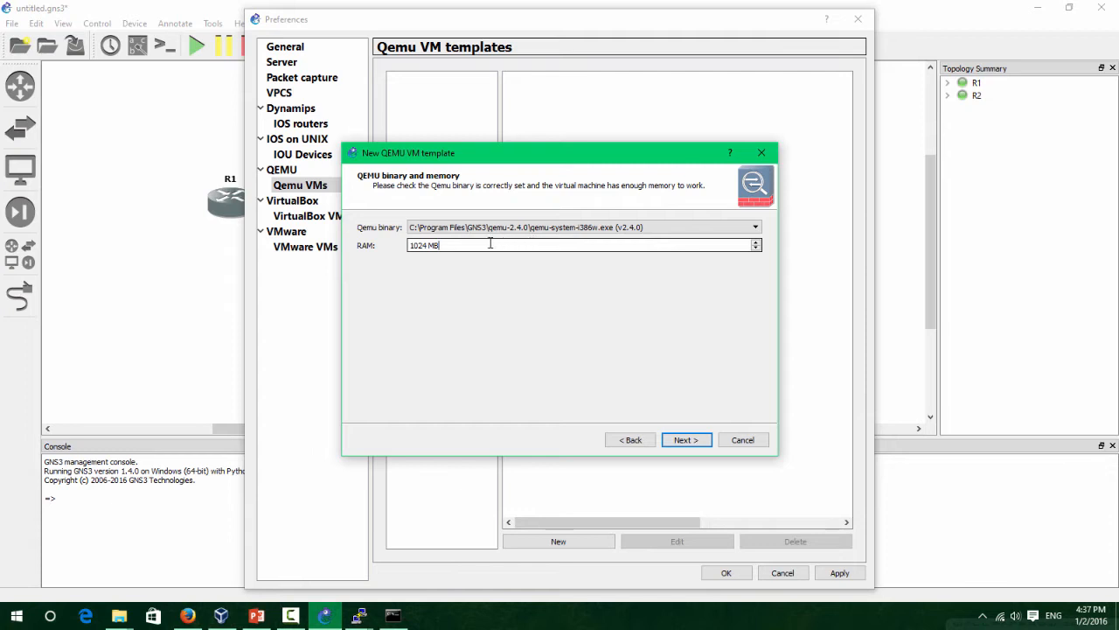
click(428, 244)
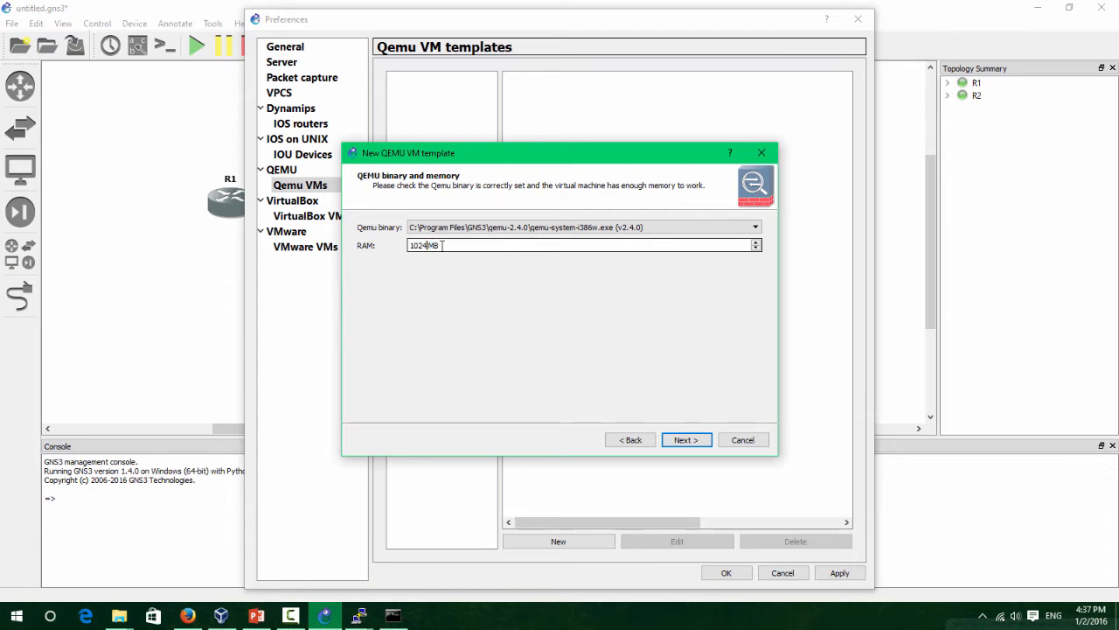
drag(459, 245, 376, 251)
click(435, 246)
text(512)
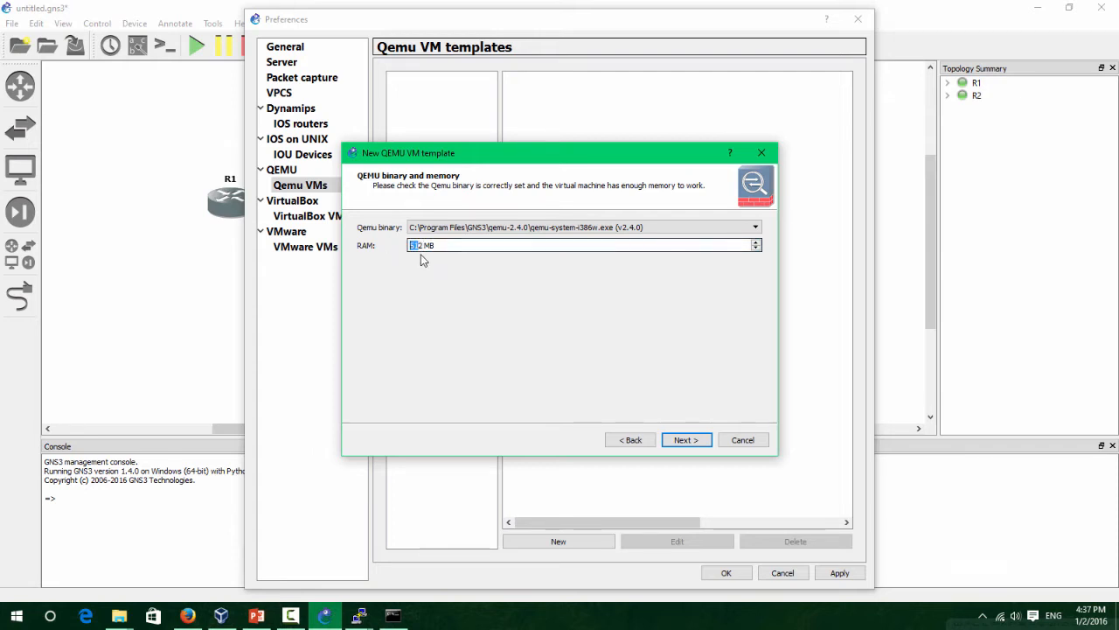
click(695, 449)
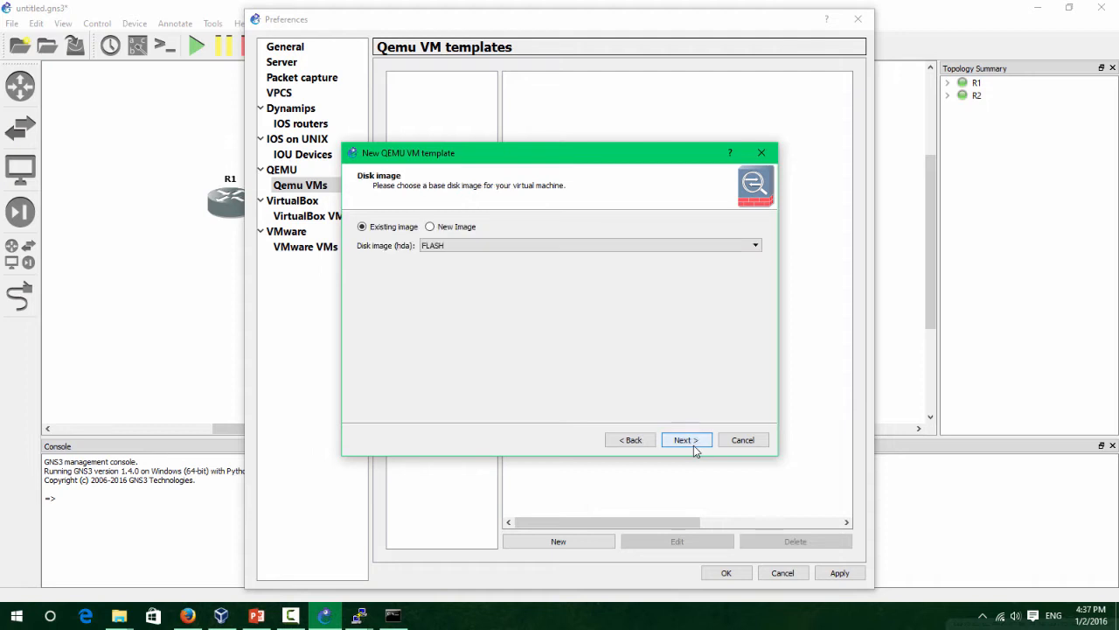
Choose a new disk image and delete the old FLASH and FLASH.md5sum files in the browser.
click(444, 247)
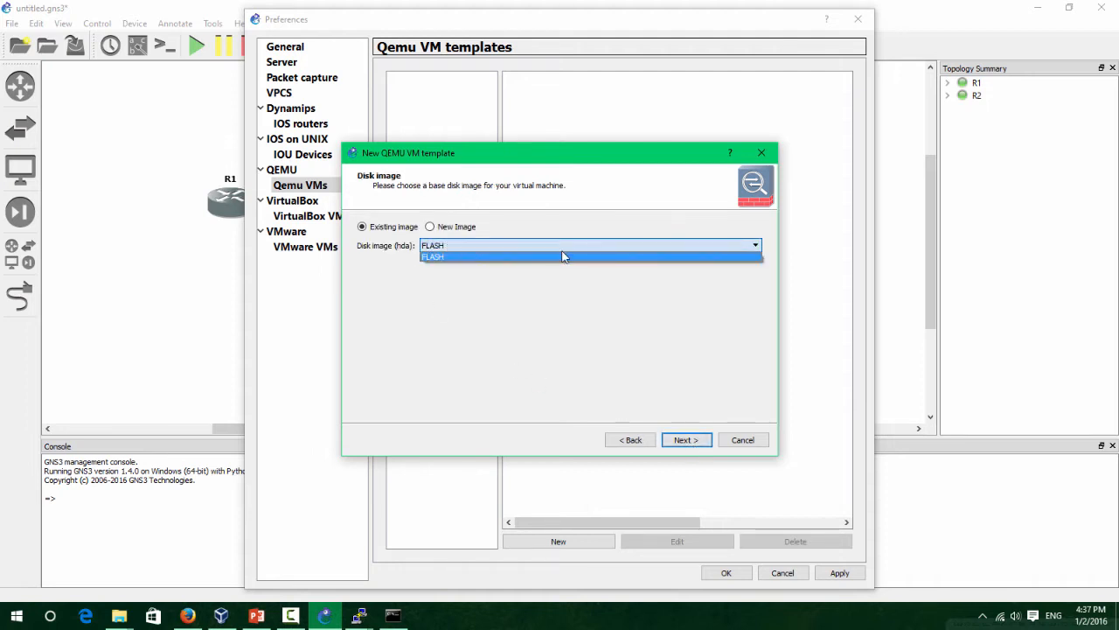
click(449, 229)
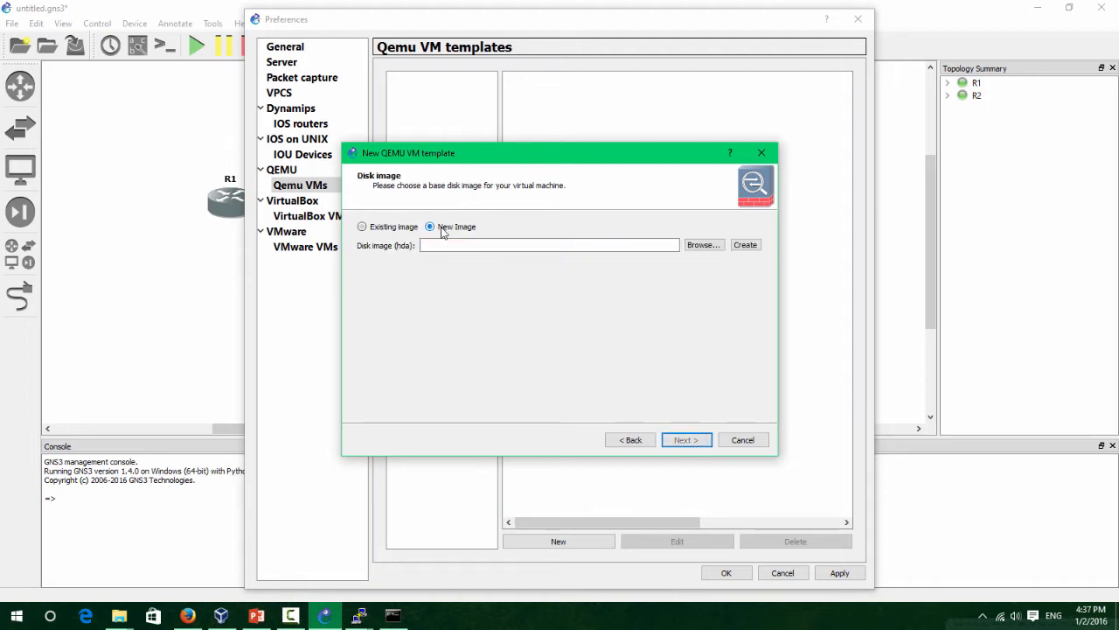
click(724, 246)
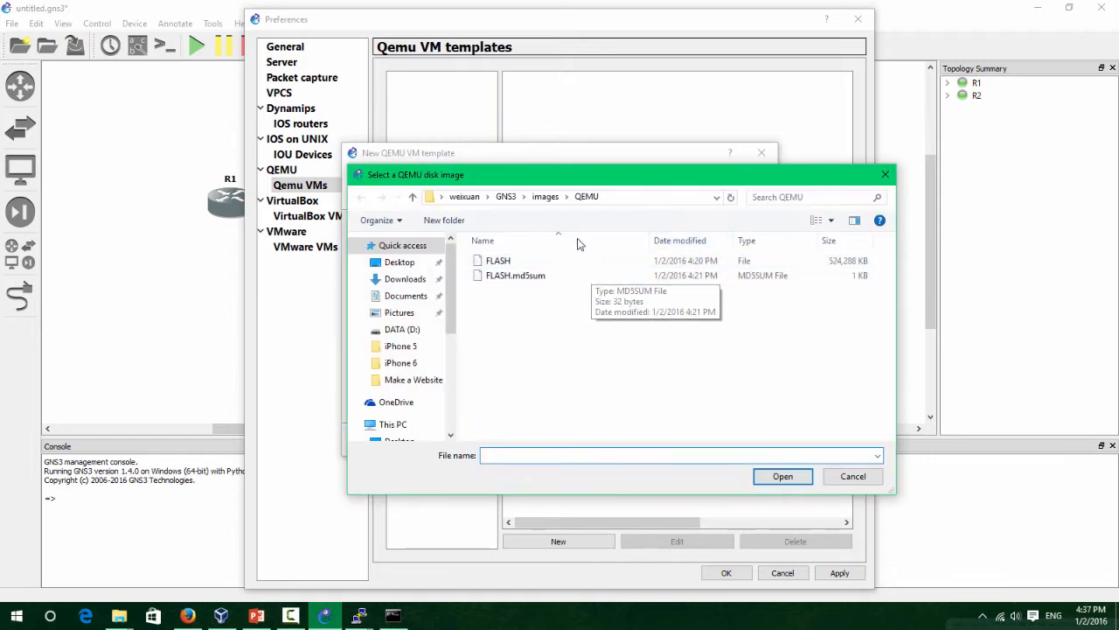
click(531, 260)
click(542, 275)
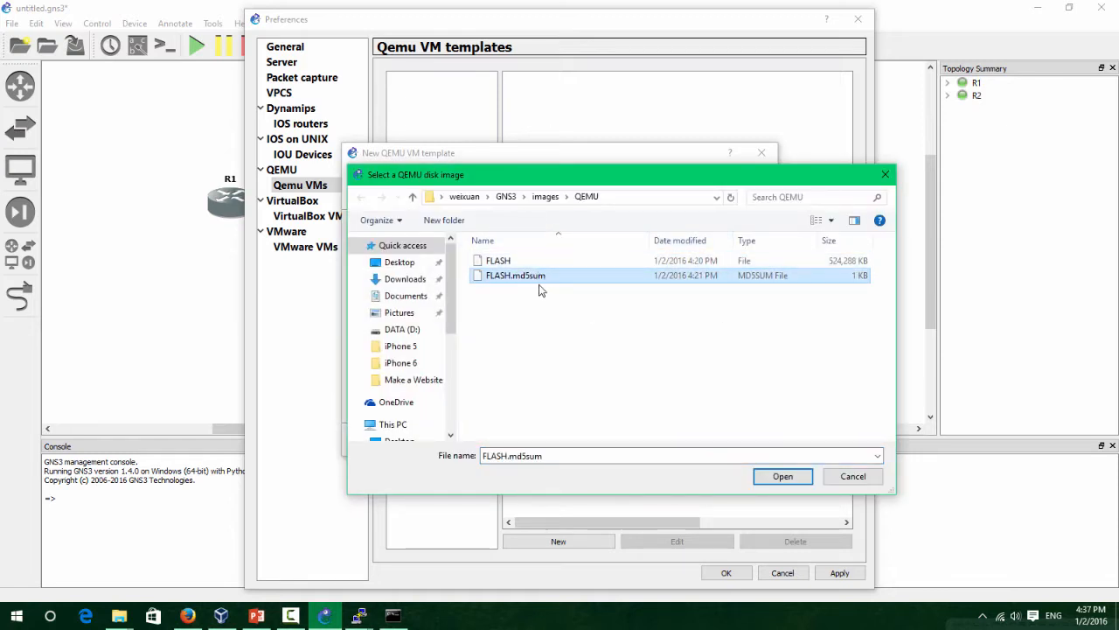
right_click(542, 278)
click(545, 279)
right_click(538, 278)
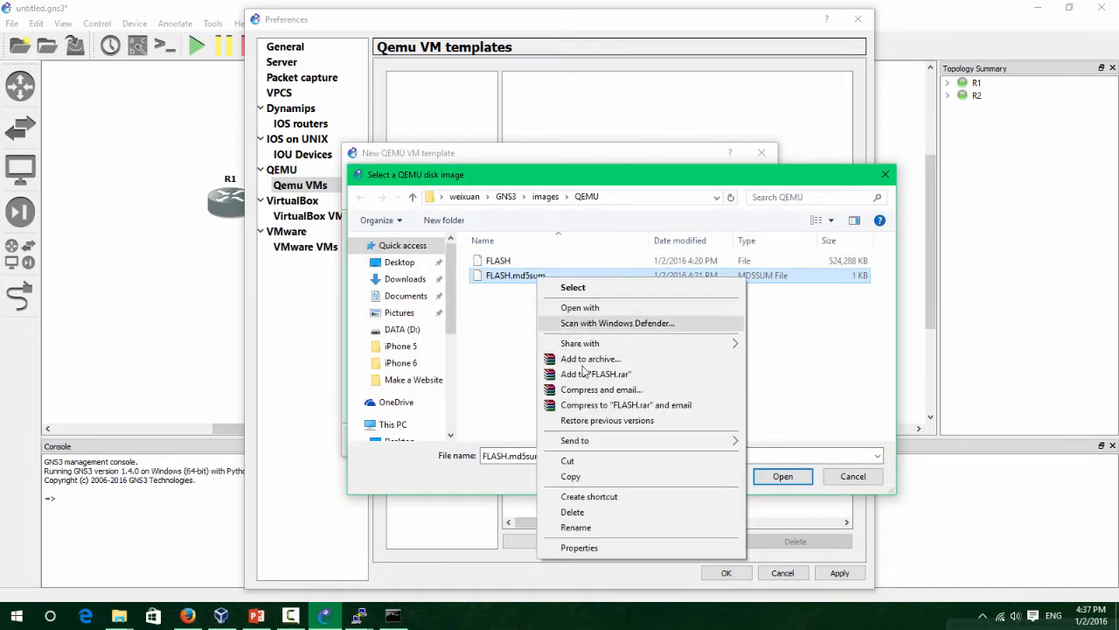
click(622, 512)
right_click(530, 262)
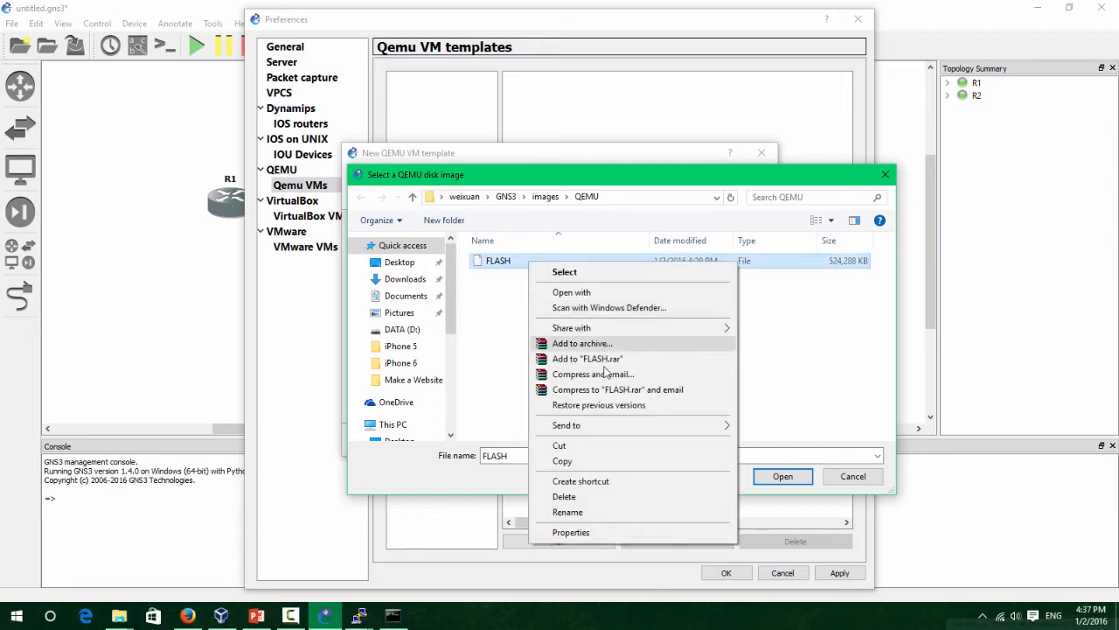
click(614, 502)
Pick FLASH from C:\Program Files\GNS3\qemu-2.4.0 and agree to copy it to the images directory.
drag(451, 310, 448, 386)
click(411, 363)
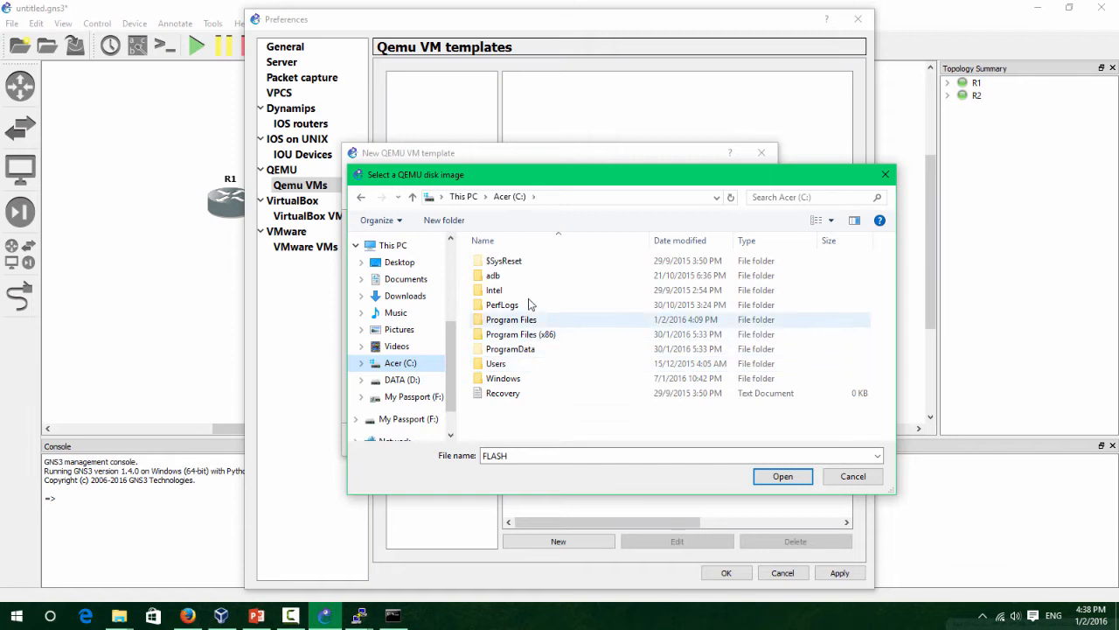
double_click(533, 320)
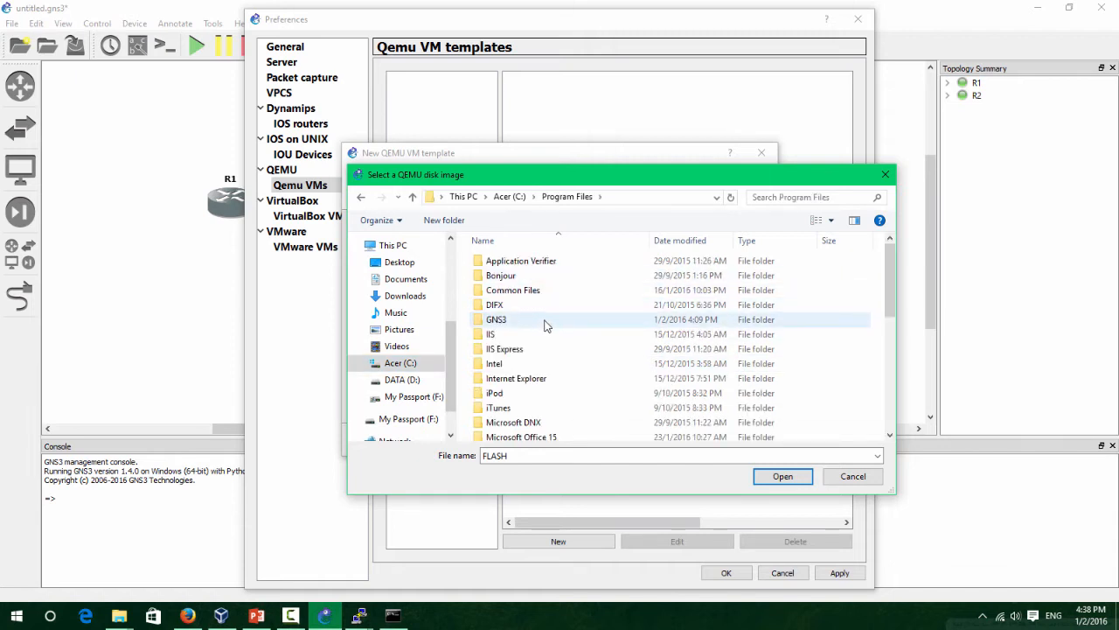
double_click(544, 320)
double_click(542, 348)
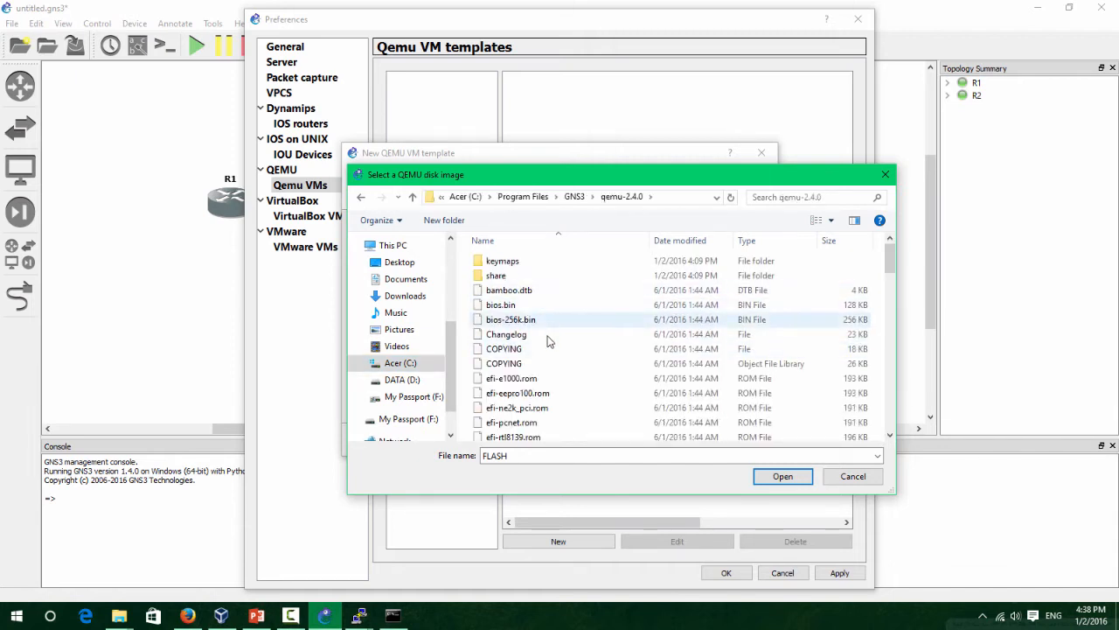
click(548, 335)
scroll(551, 306, down, 5)
click(554, 255)
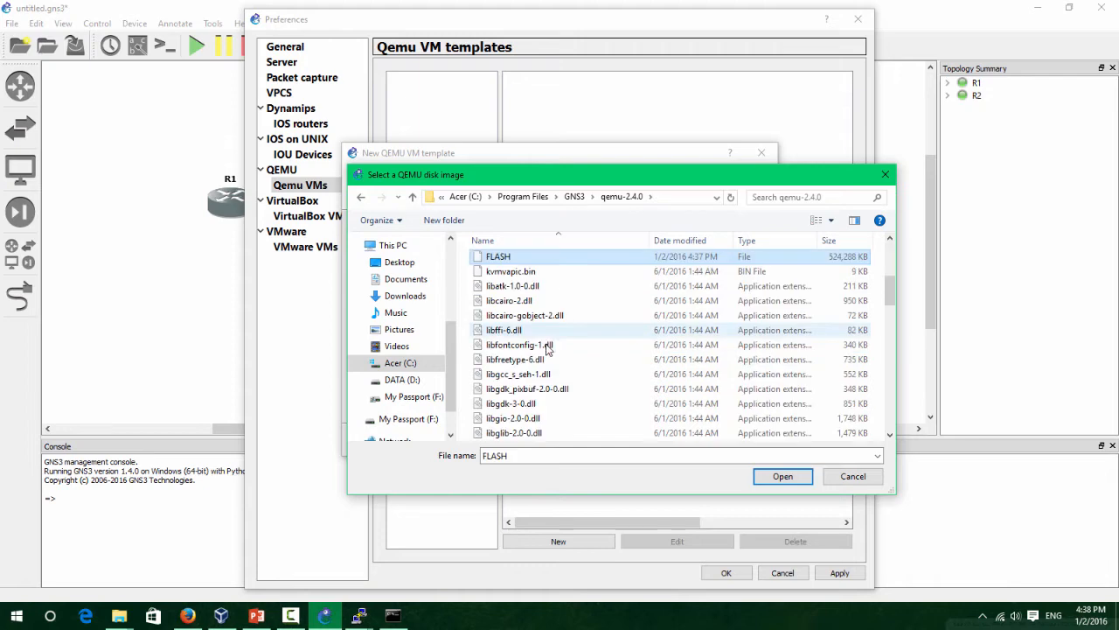
click(784, 479)
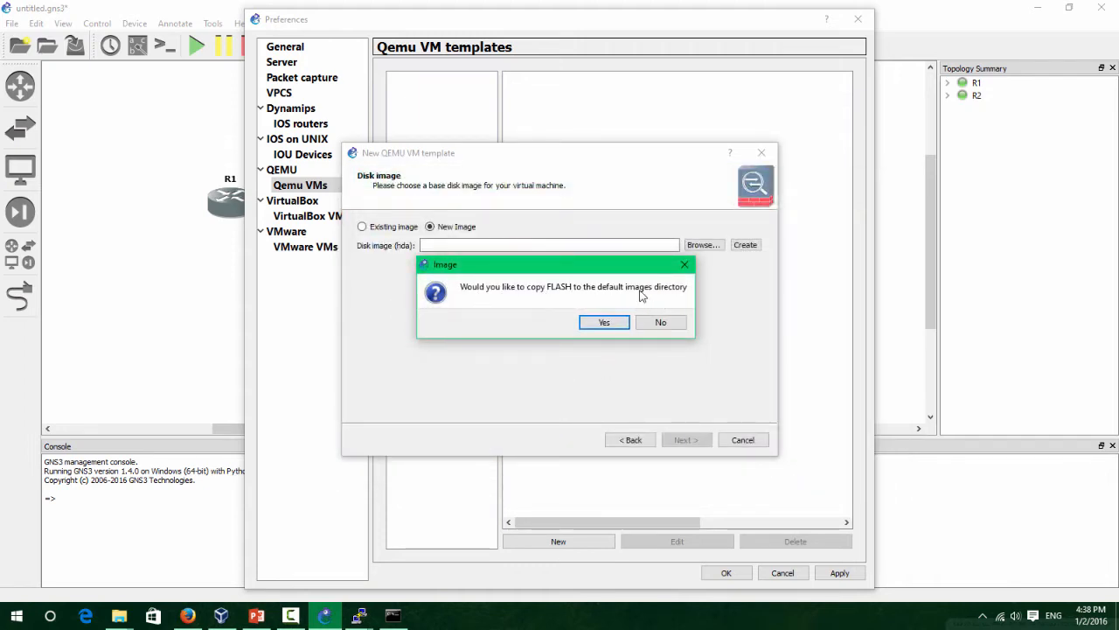
drag(617, 271, 505, 266)
click(560, 323)
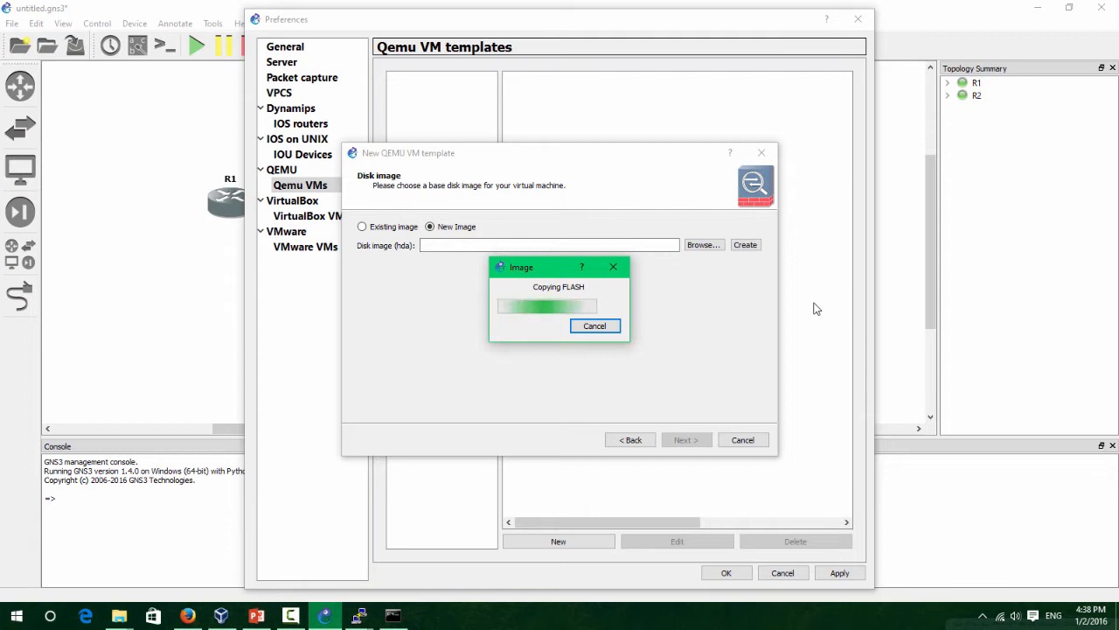
drag(549, 268, 571, 286)
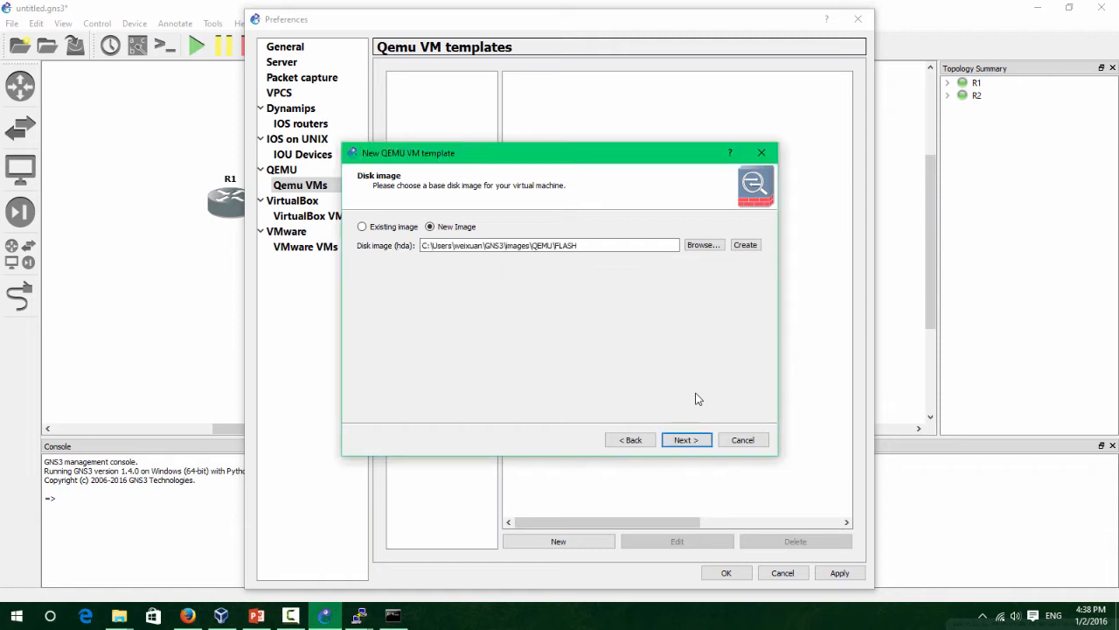
Set the RAM disk to asa915-21-initrd.gz from D:\210-260 home lab files, without copying it.
click(678, 438)
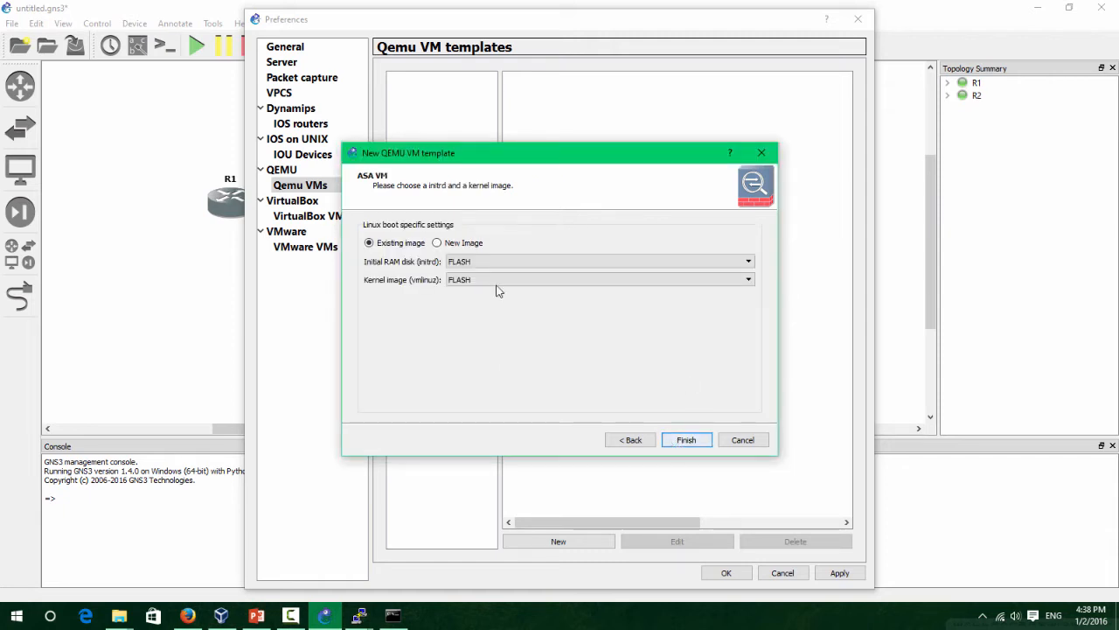
click(464, 245)
click(394, 242)
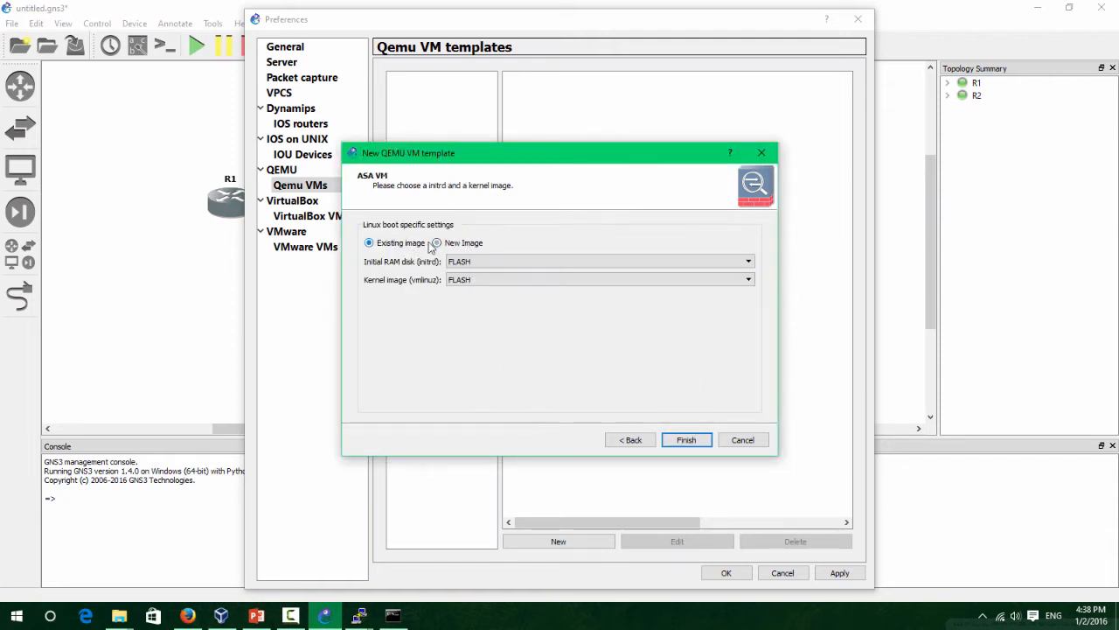
click(462, 243)
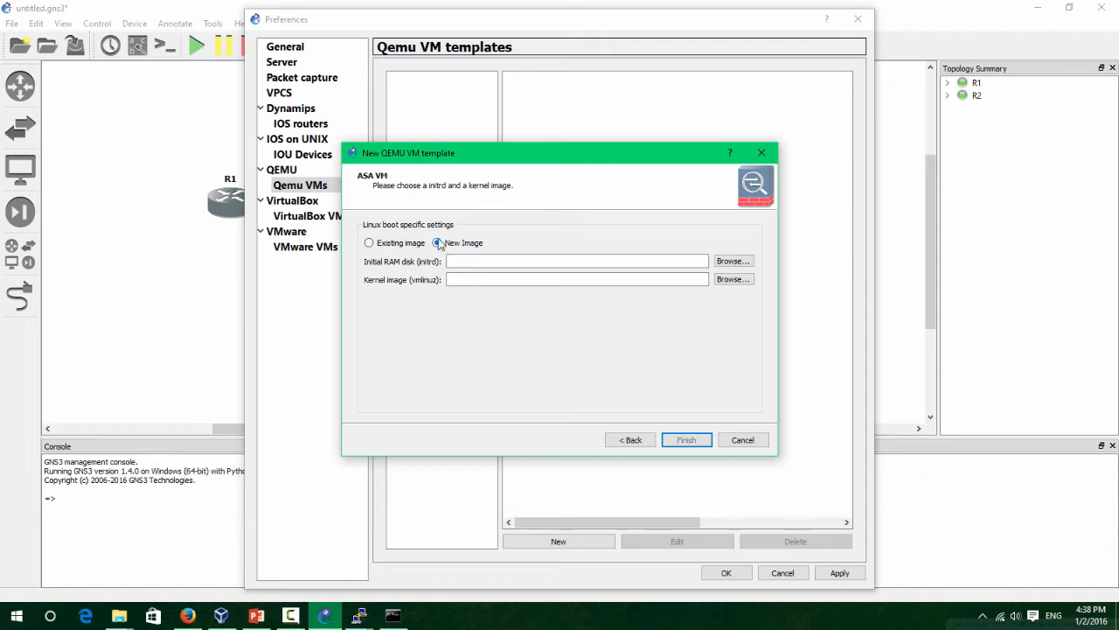
click(741, 260)
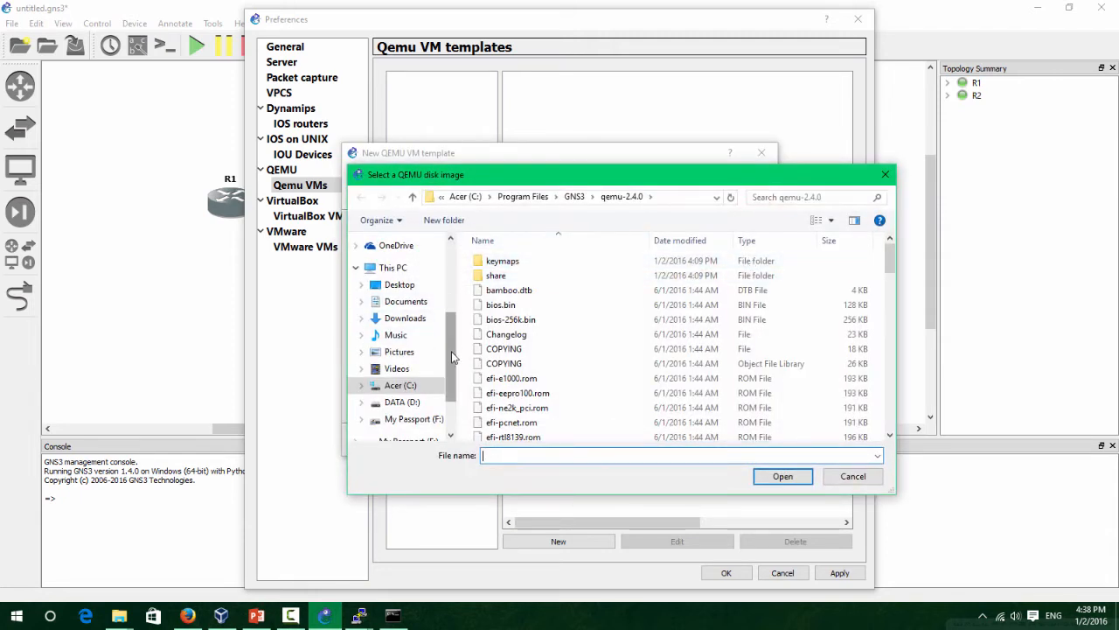
scroll(437, 376, down, 2)
click(413, 382)
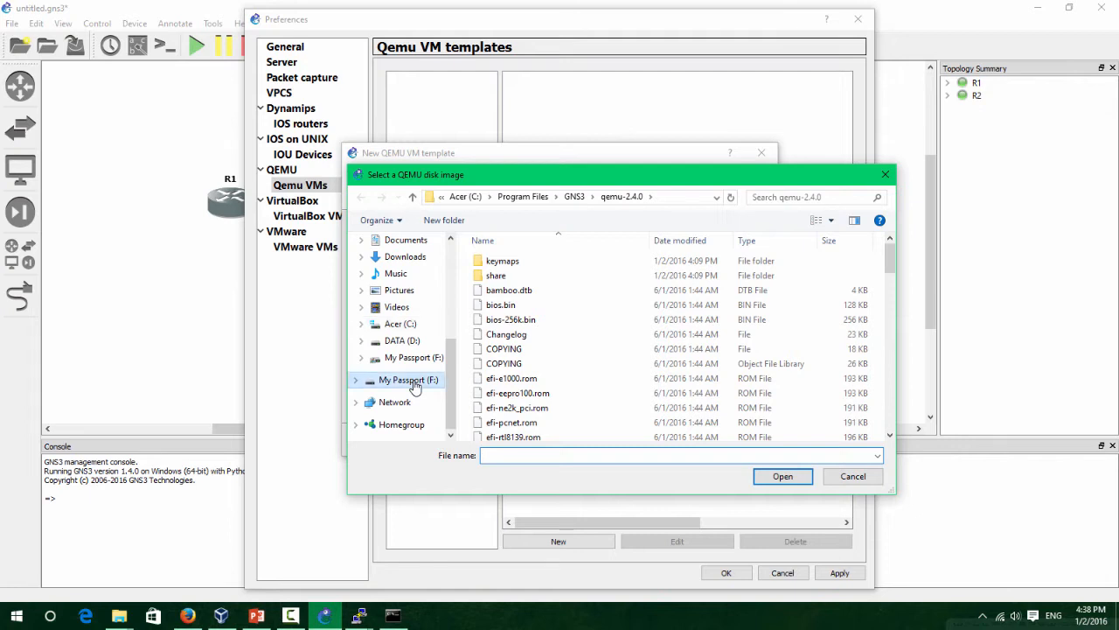
click(412, 341)
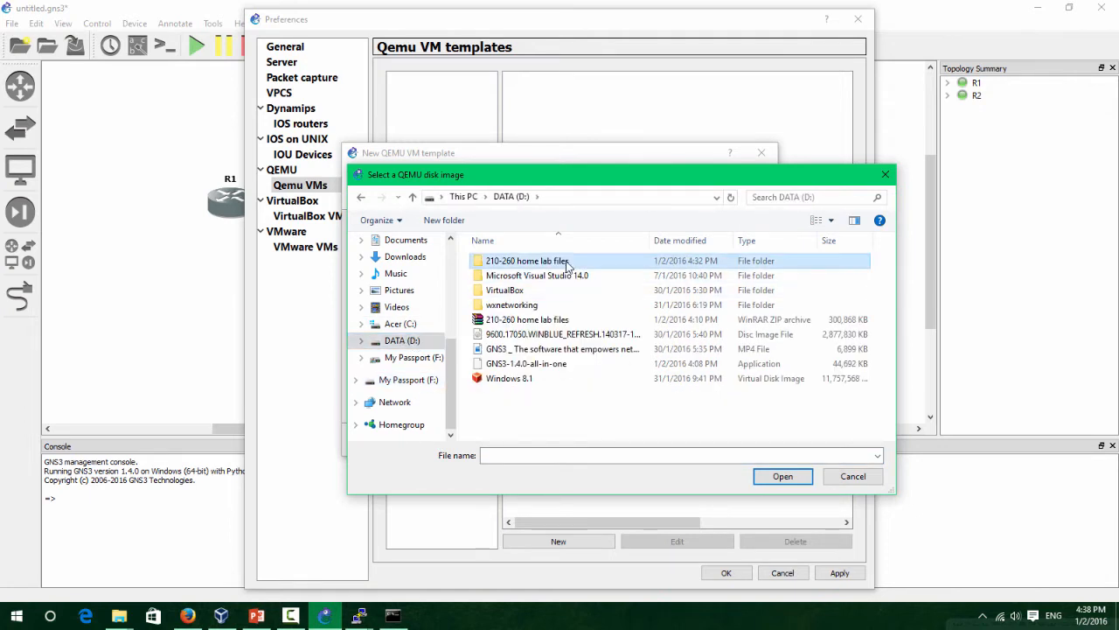
double_click(566, 262)
click(590, 291)
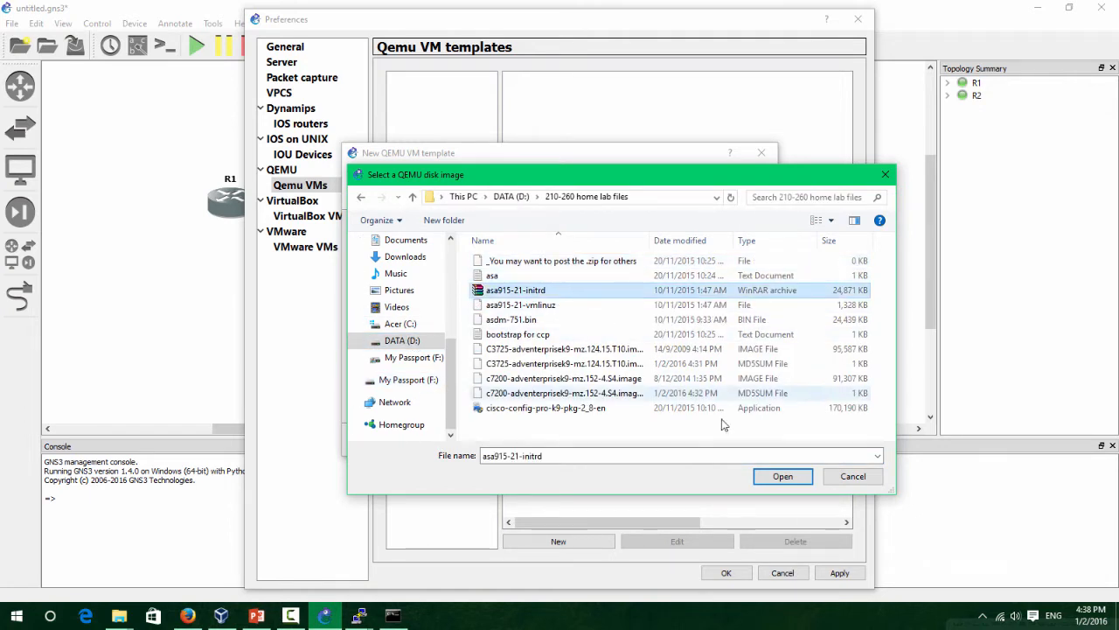
click(778, 478)
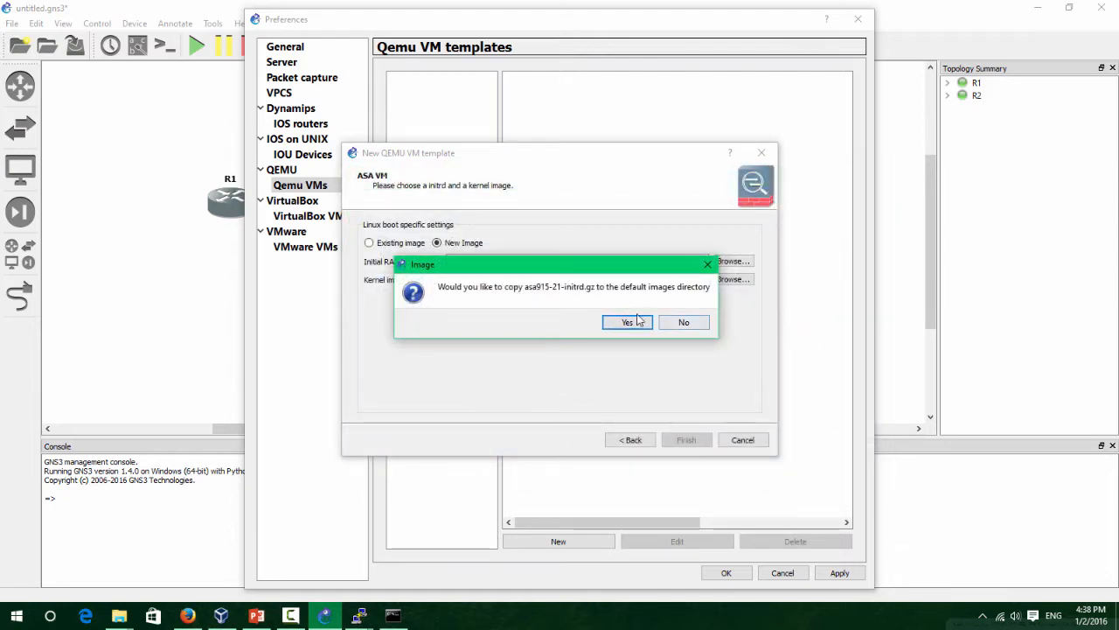
click(667, 330)
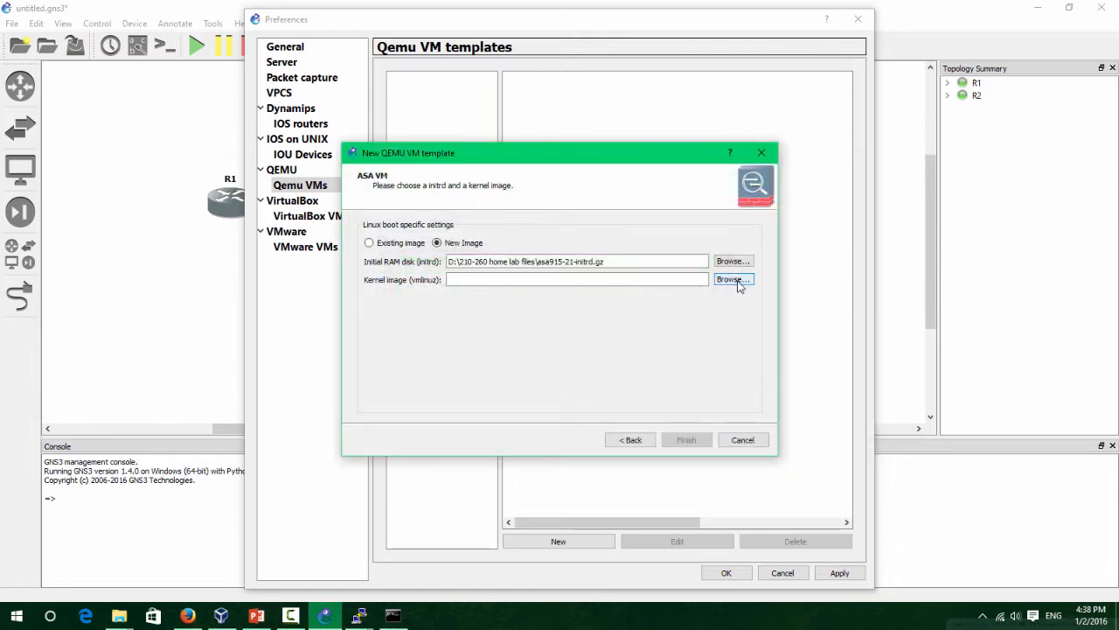
Set the kernel image to asa915-21-vmlinuz, also without copying, and finish the template.
click(739, 280)
click(525, 304)
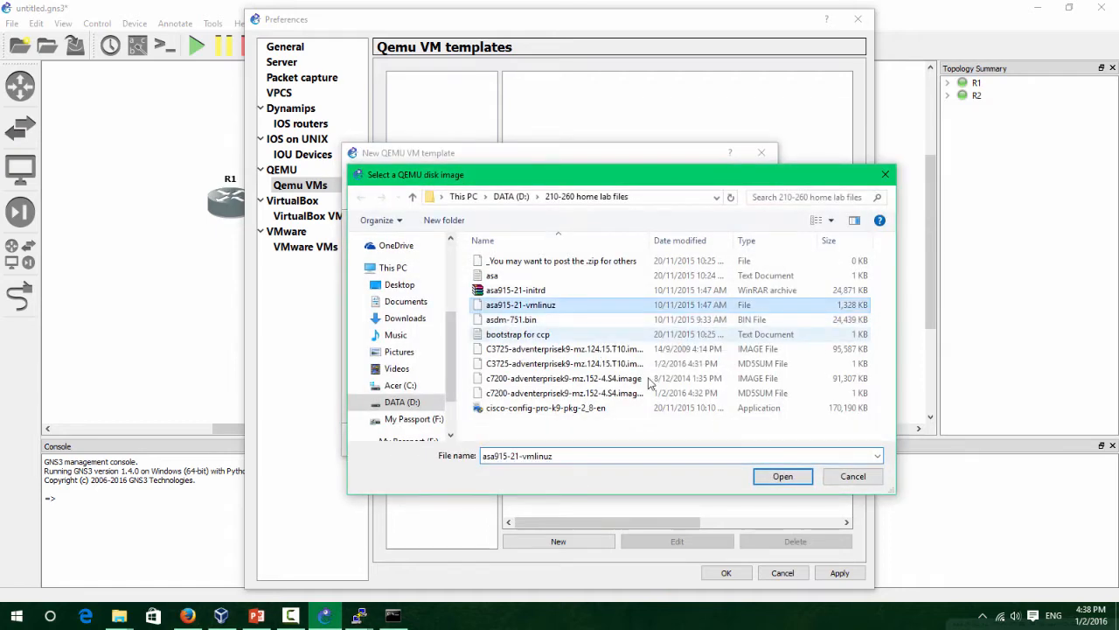
click(782, 476)
click(683, 323)
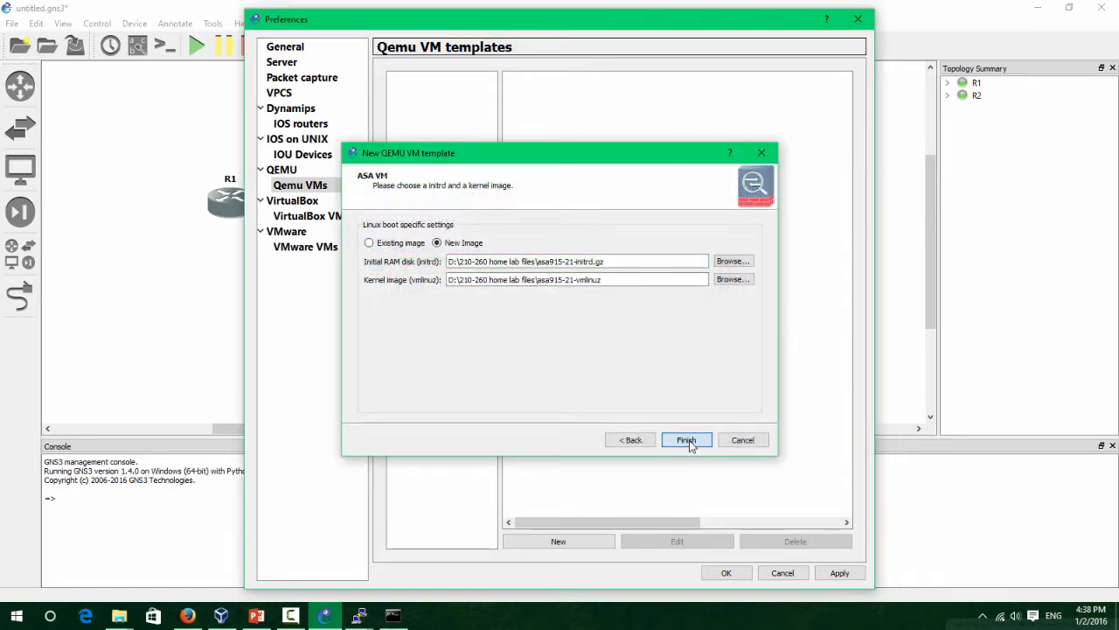
click(689, 442)
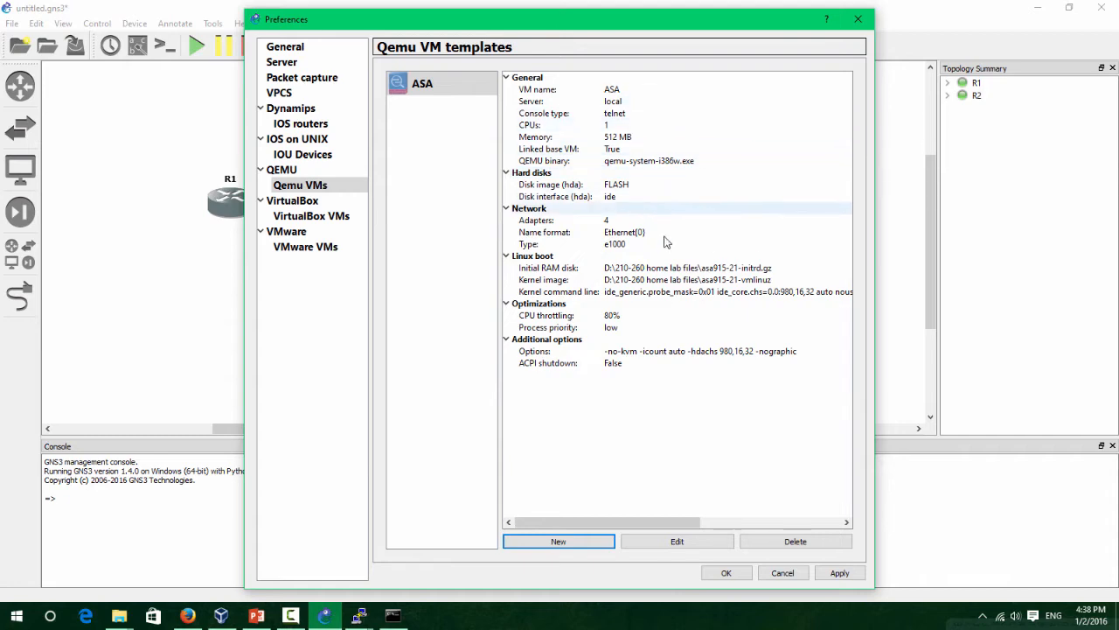
Review the ASA template's disk, network and advanced tabs, keeping CPU throttling on, then save.
click(698, 543)
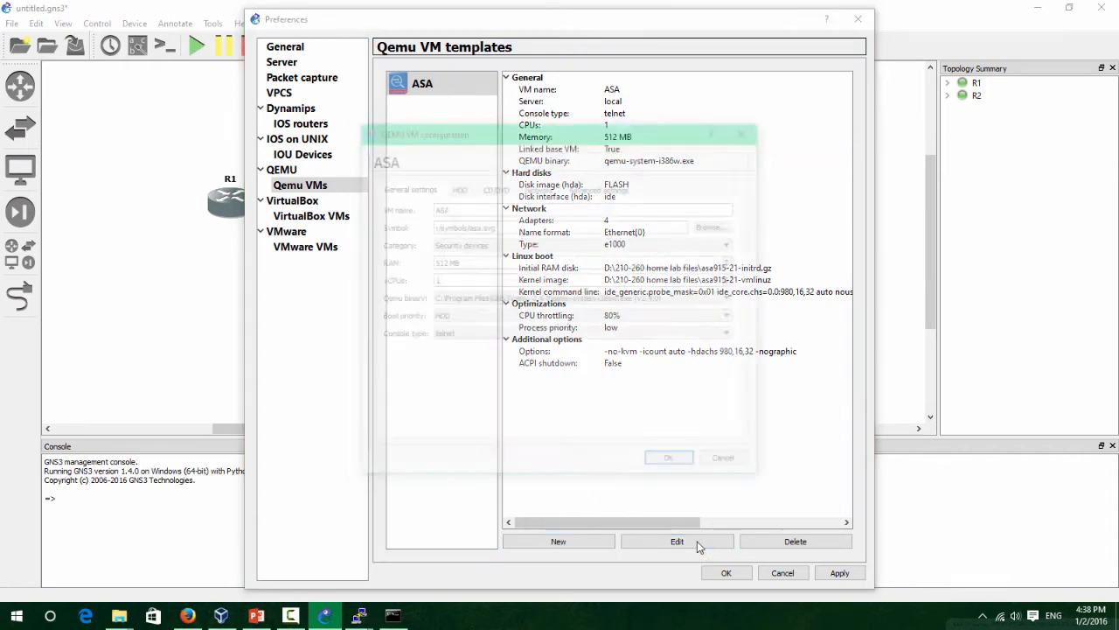
click(457, 186)
click(591, 186)
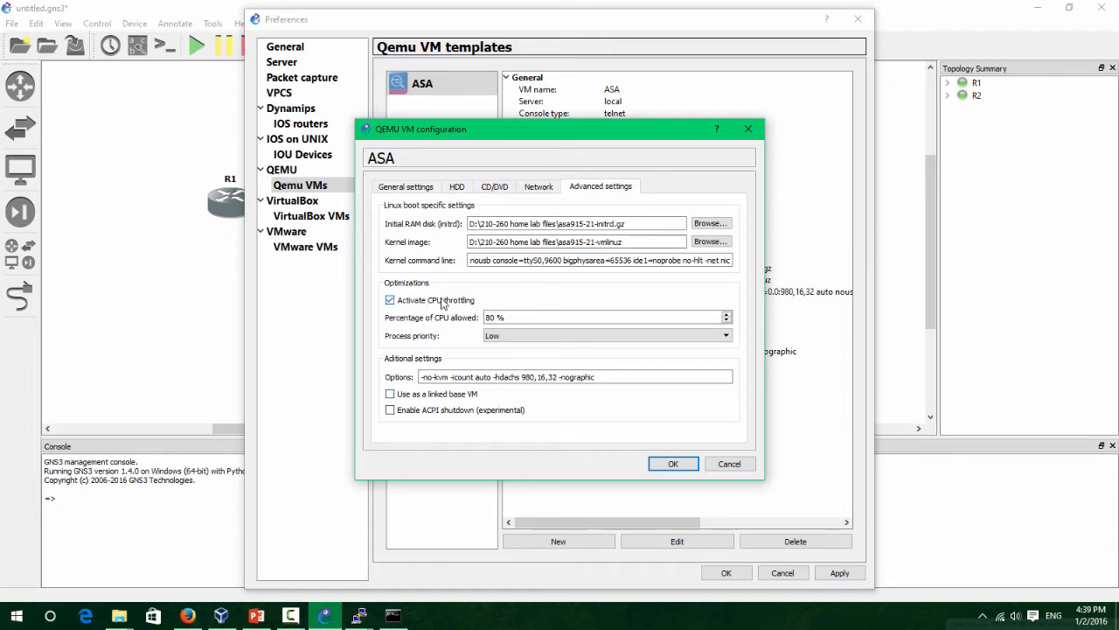
click(456, 303)
click(458, 305)
click(533, 189)
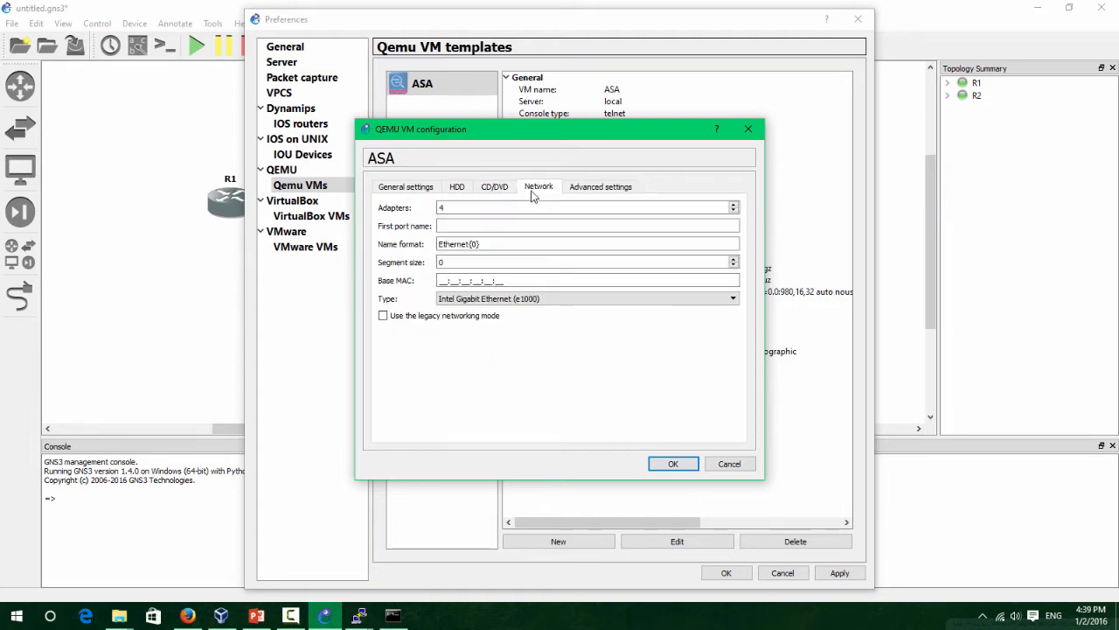
click(494, 191)
click(446, 188)
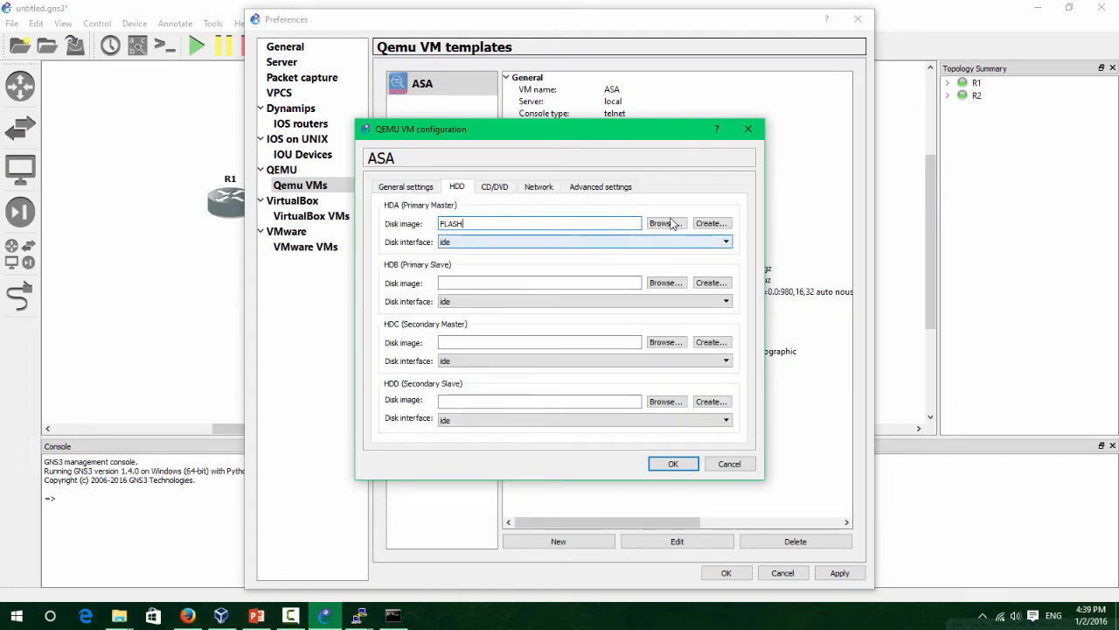
click(404, 190)
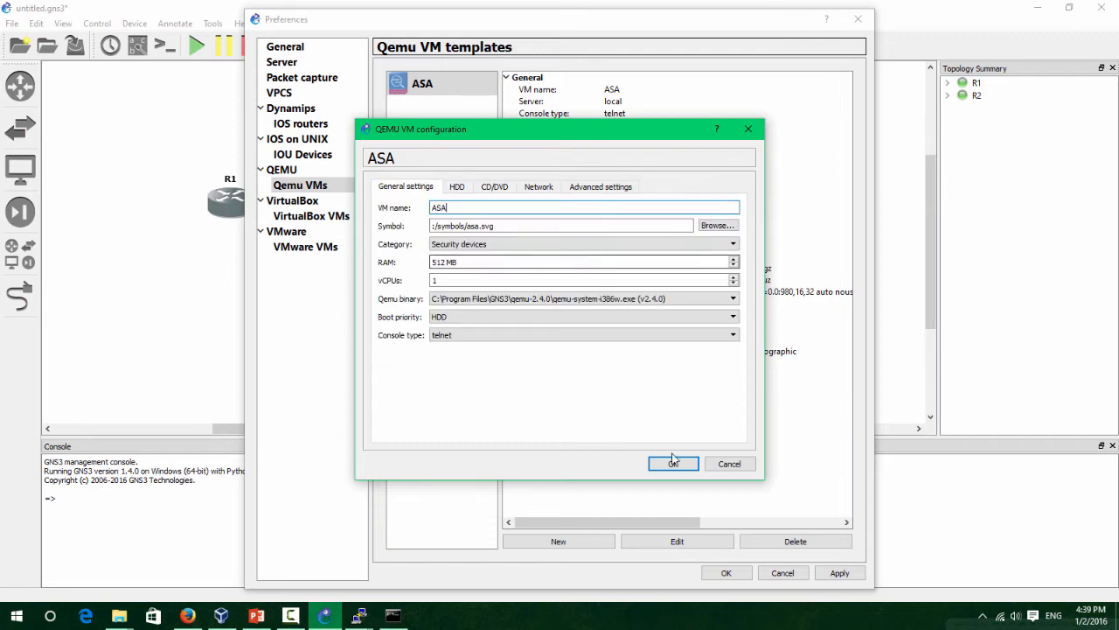
click(675, 464)
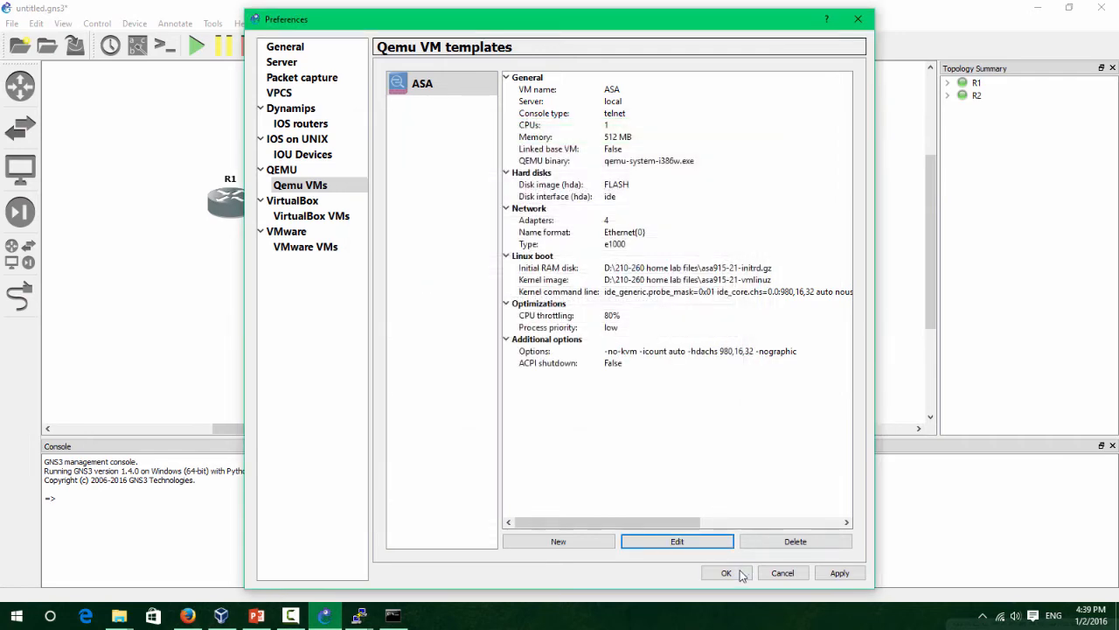
click(725, 570)
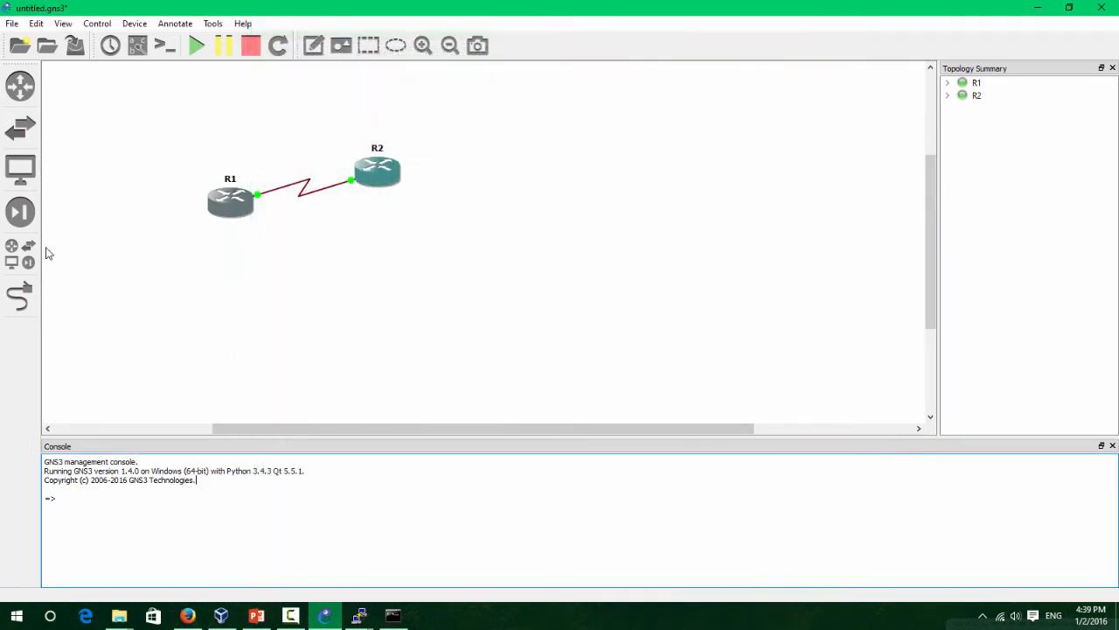
Place an ASA from Security Devices on the canvas below R2.
click(20, 168)
click(19, 254)
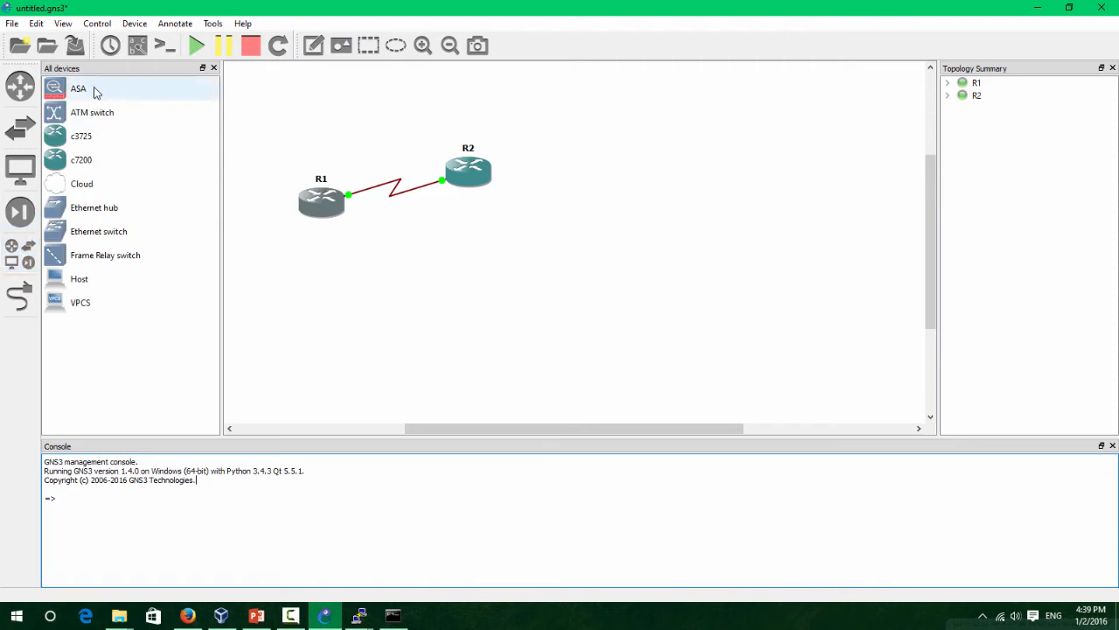
click(21, 211)
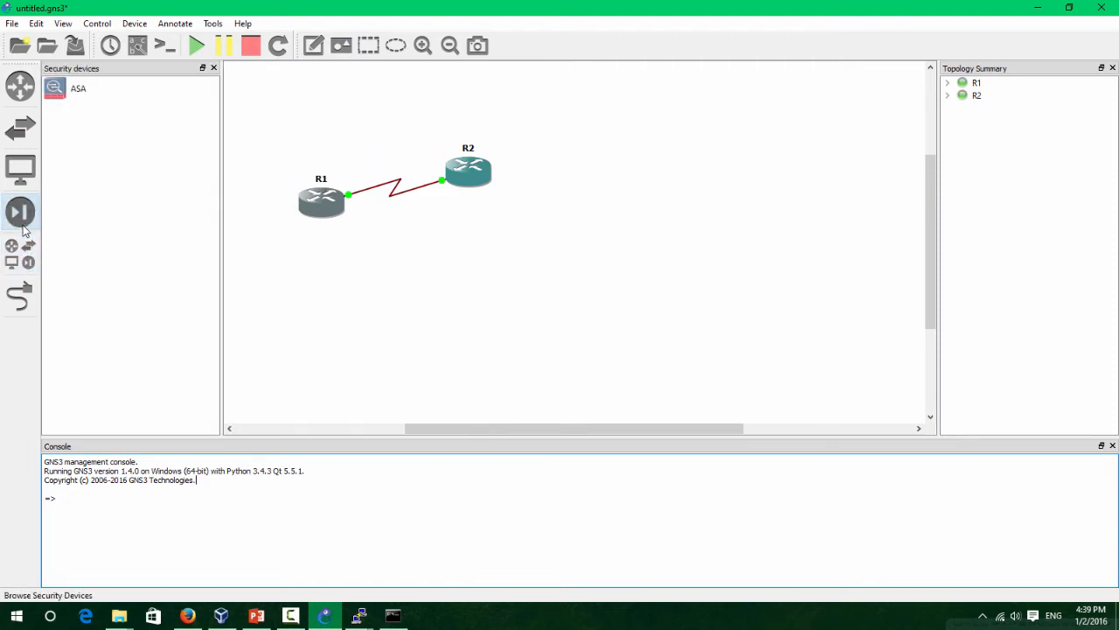
drag(81, 92, 494, 276)
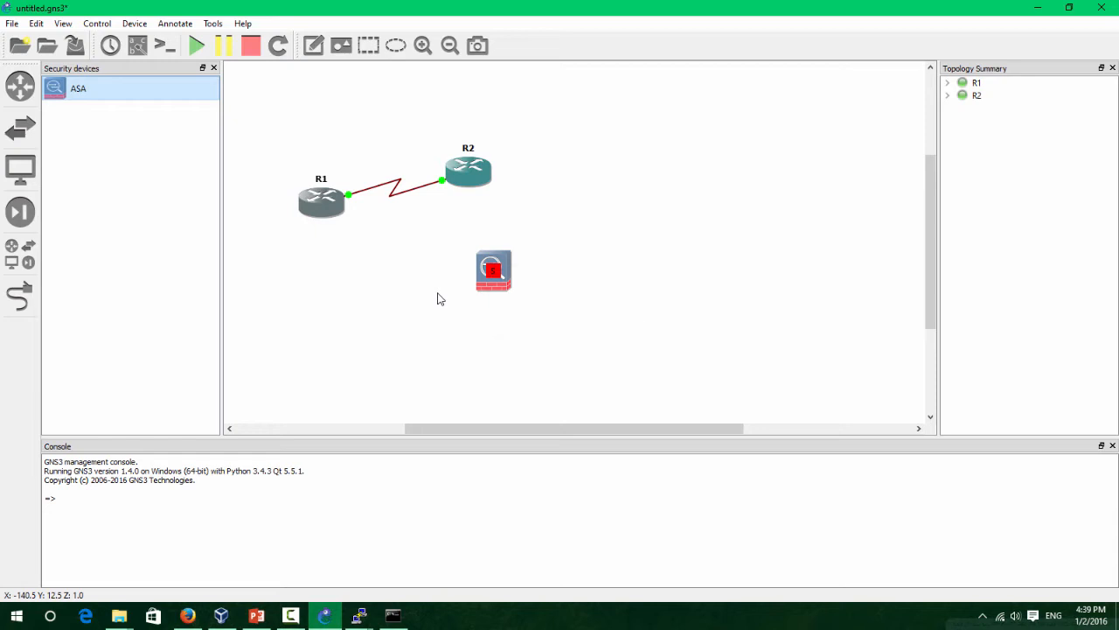
Start the ASA node and open its console.
right_click(492, 272)
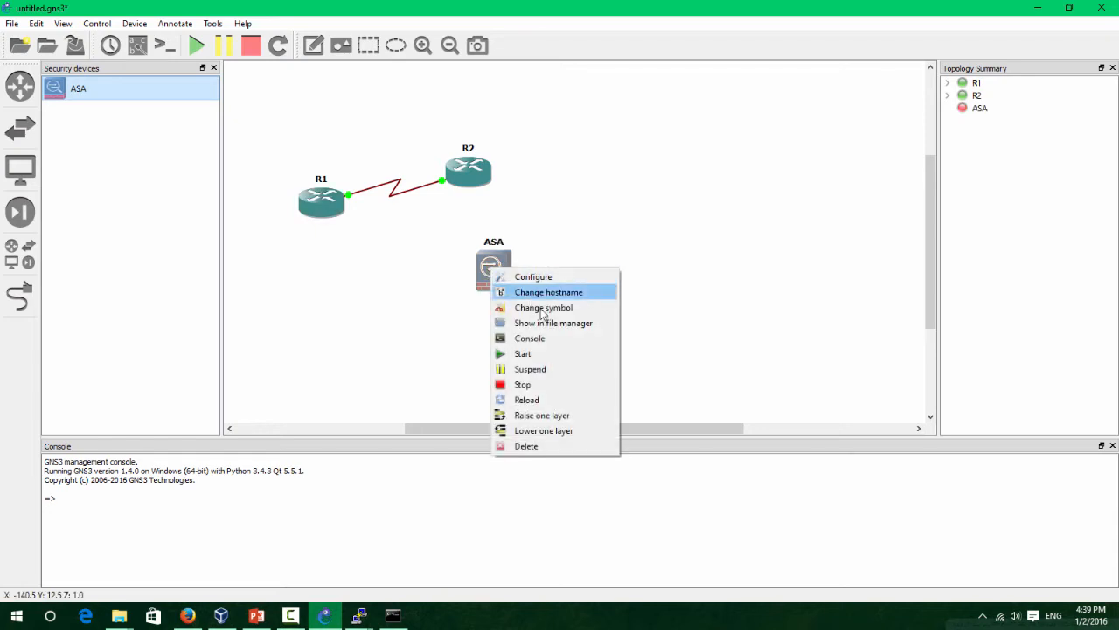
click(556, 355)
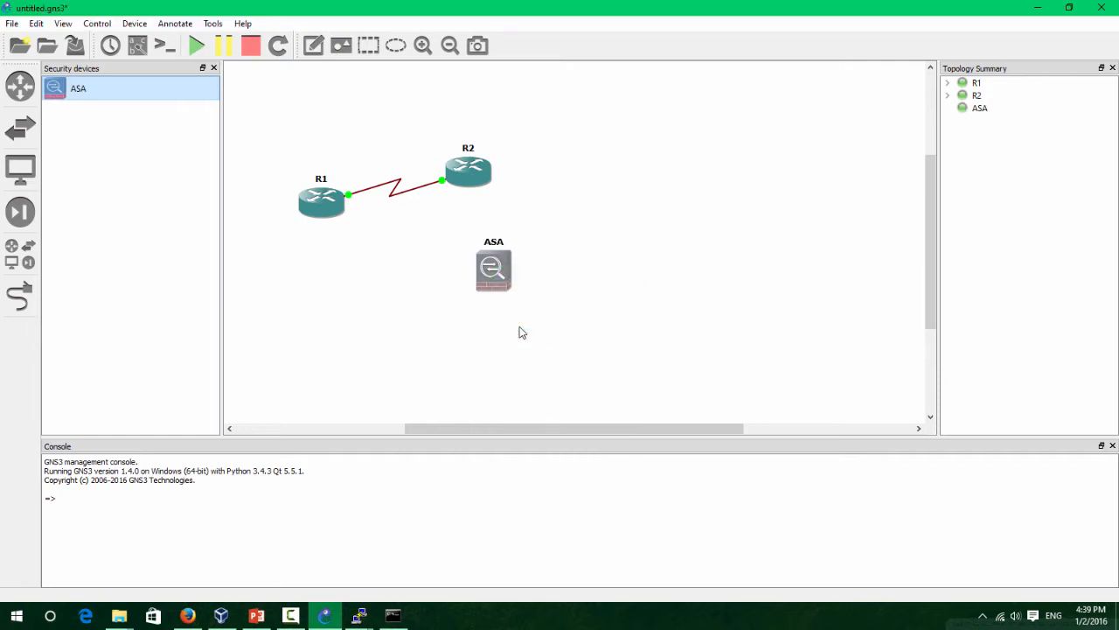
right_click(507, 292)
click(558, 359)
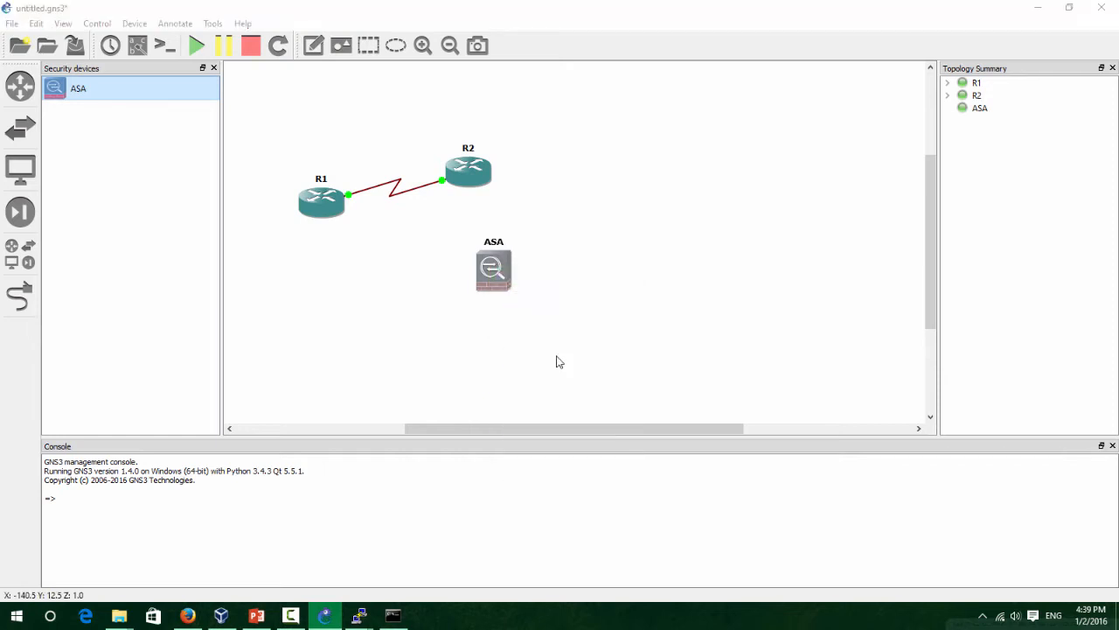
Keep the ASA console in view while the firewall boots to the pre-configure prompt.
drag(271, 35, 387, 230)
drag(292, 216, 310, 182)
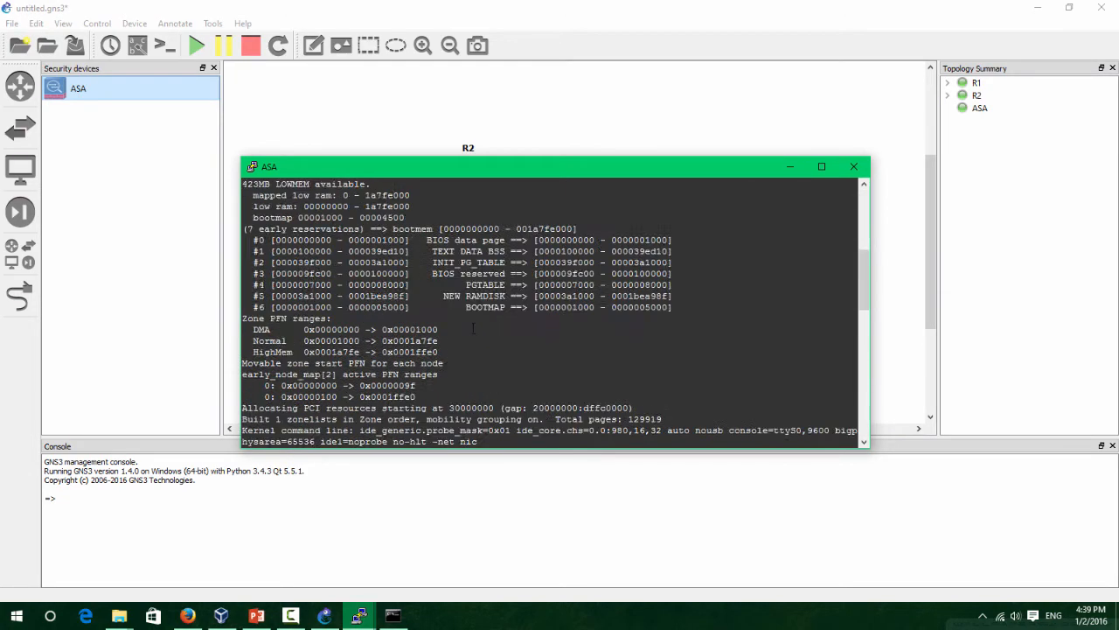
scroll(473, 330, down, 5)
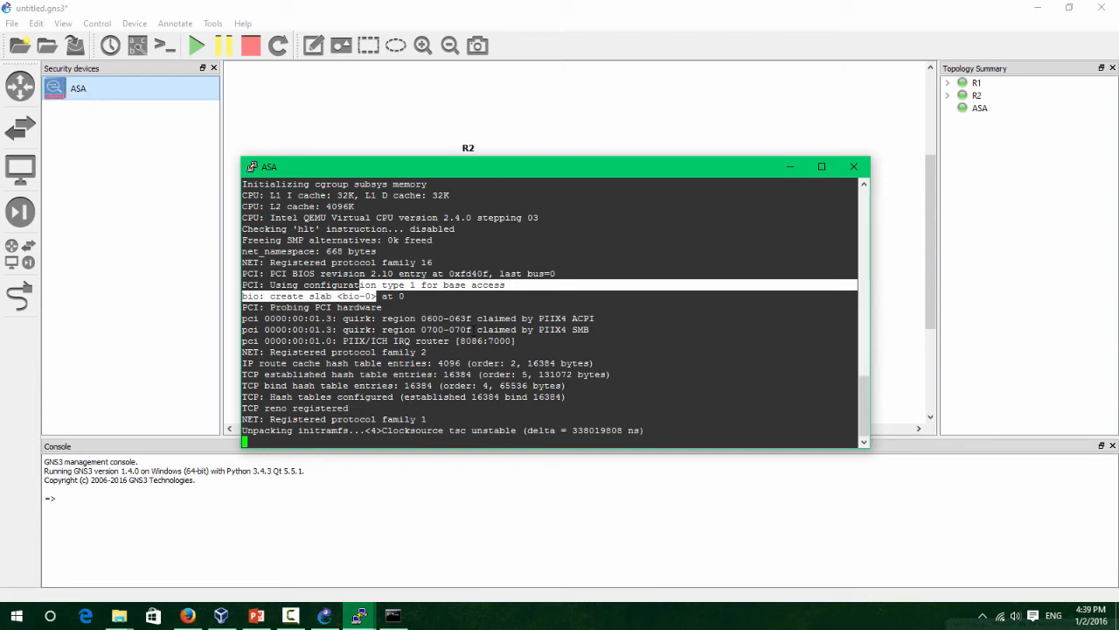
click(475, 362)
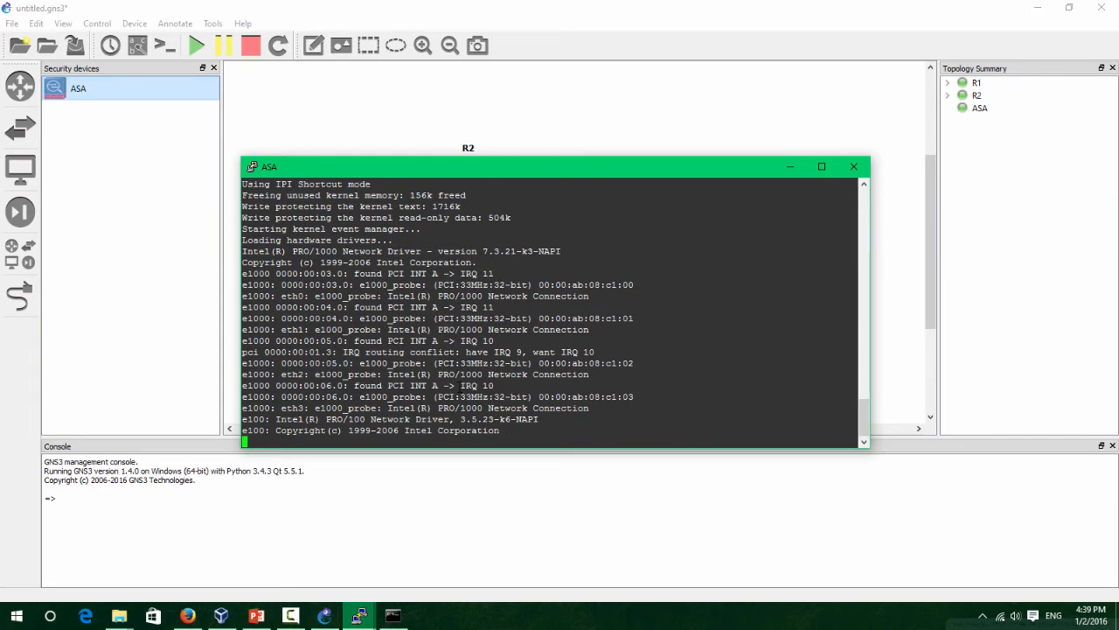
drag(440, 172, 417, 177)
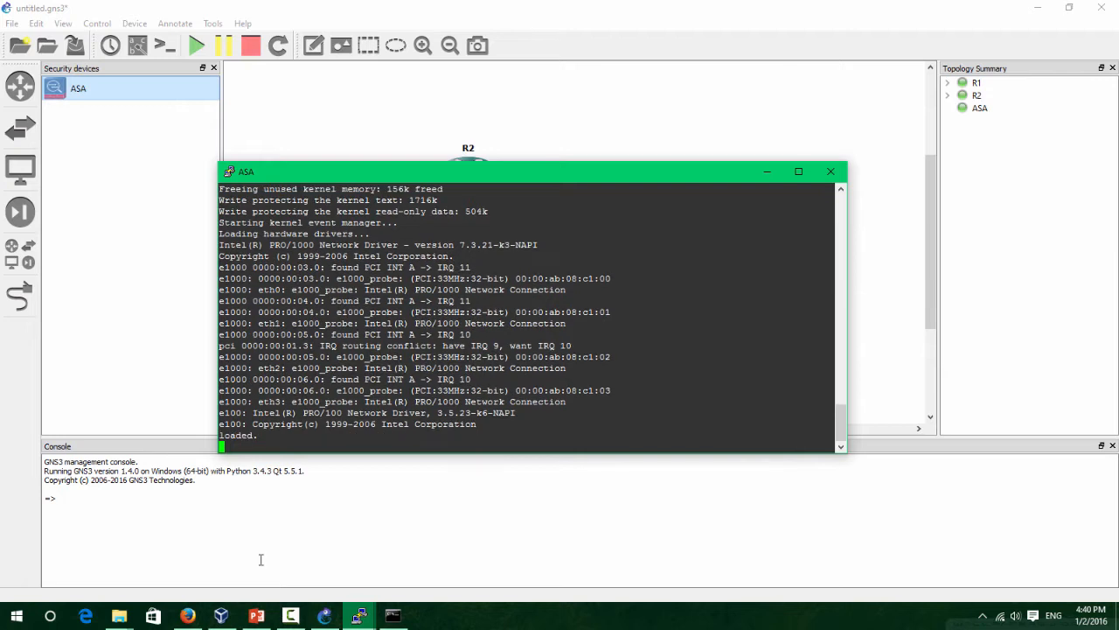
click(291, 614)
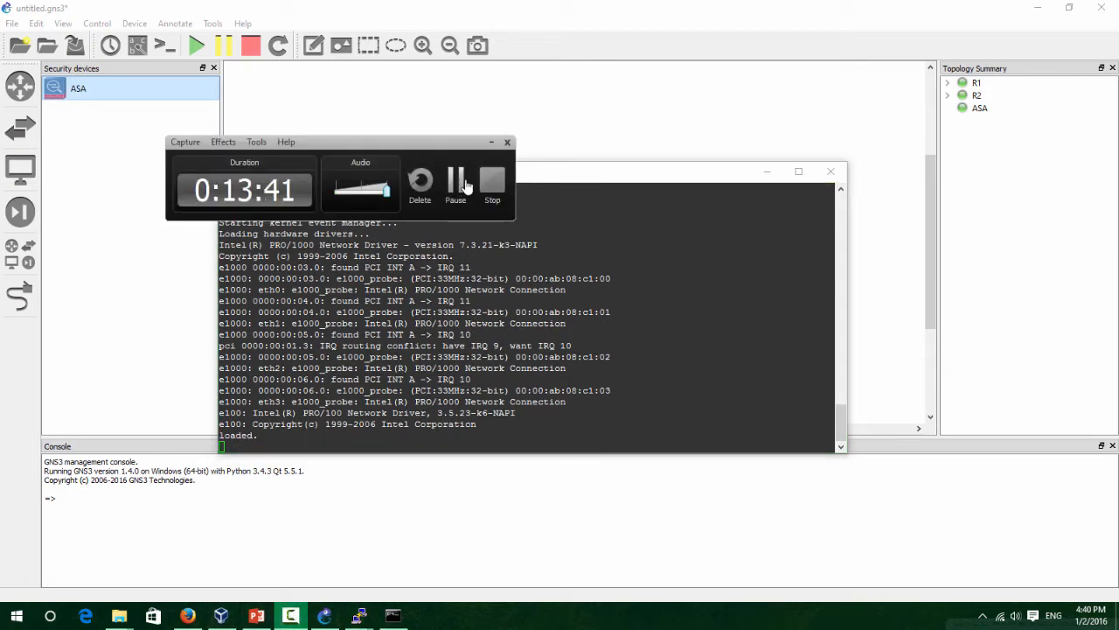
drag(437, 143, 419, 78)
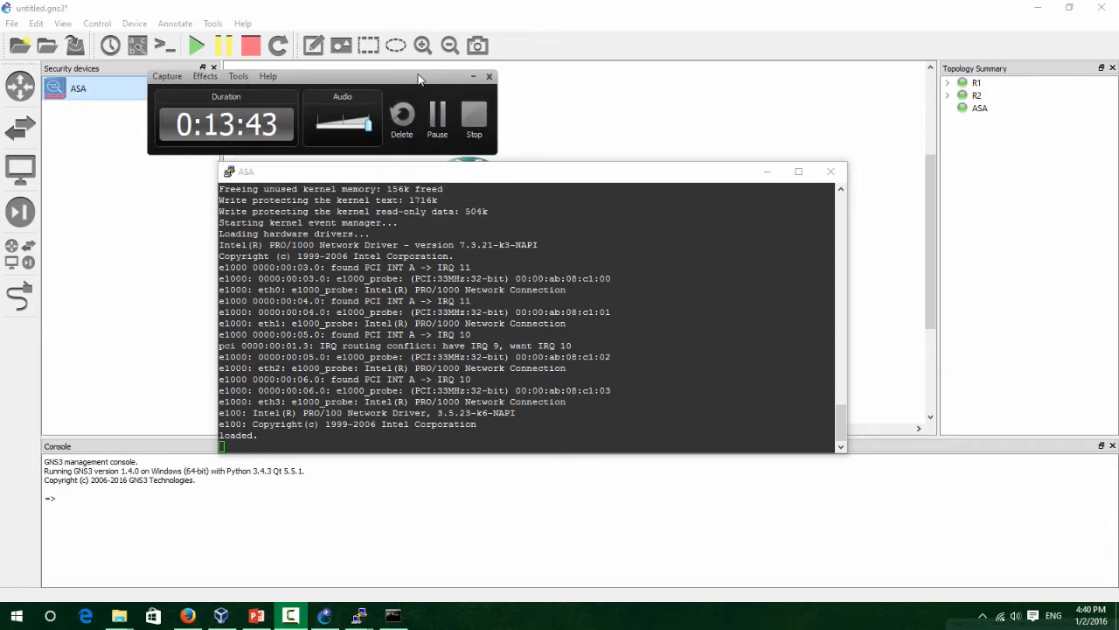
click(447, 115)
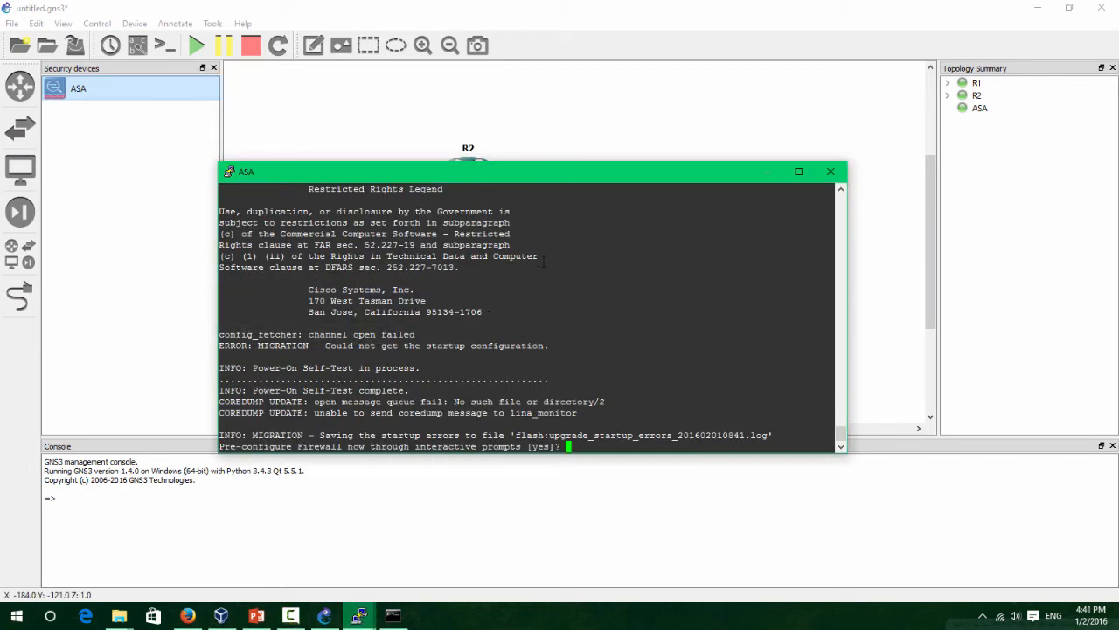
drag(432, 179, 451, 128)
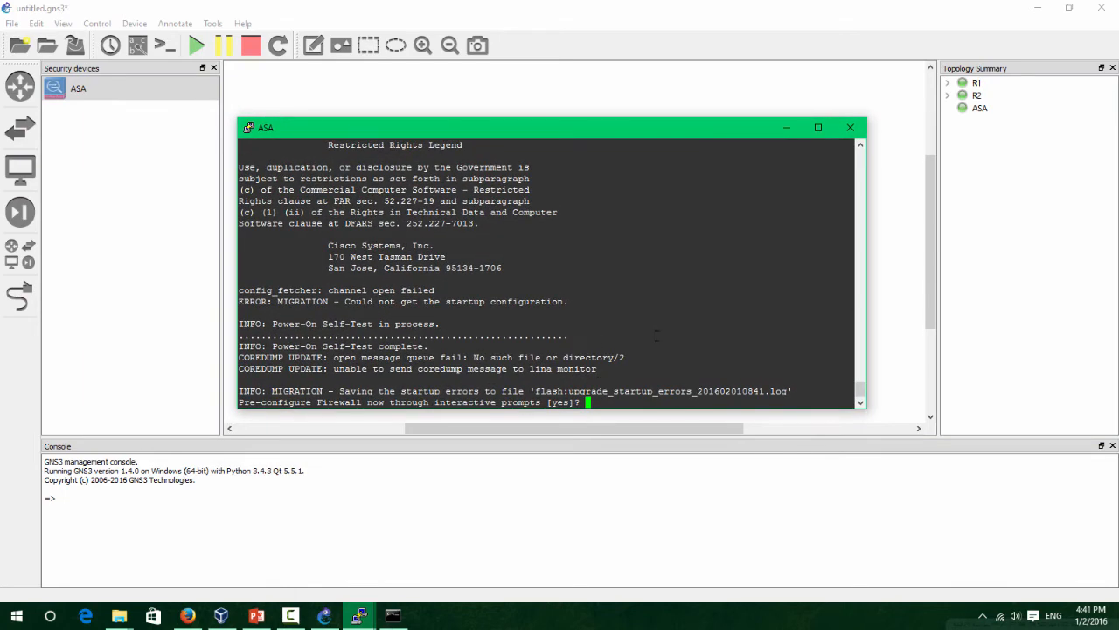
Decline the ASA's interactive setup and enter privileged and global configuration mode.
key(Return)
key(Return)
key(Return)
key(Return)
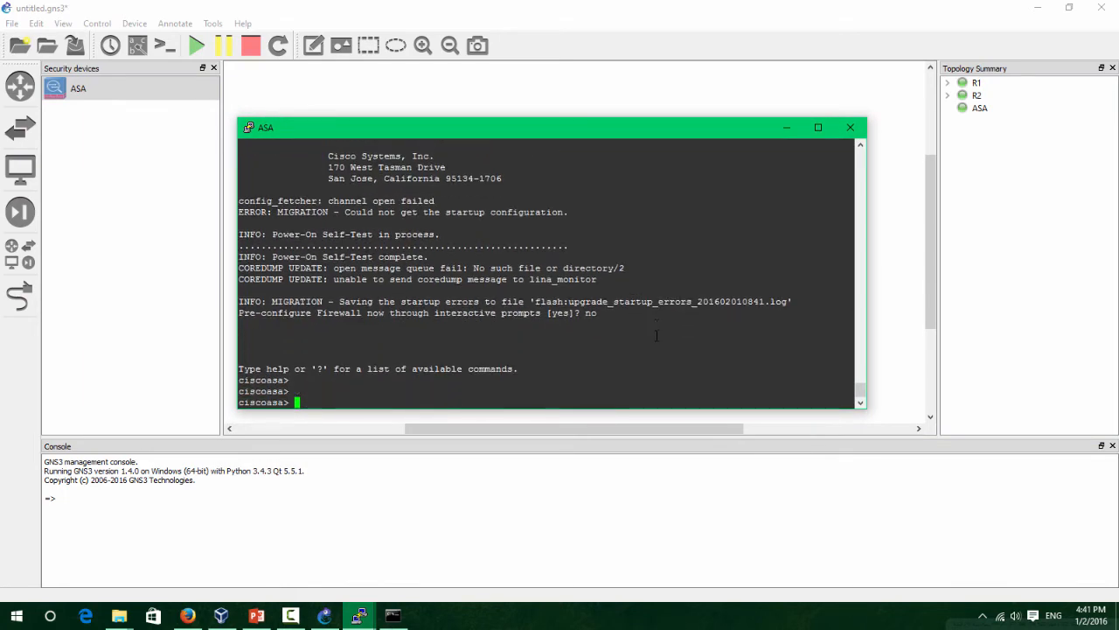
text(e)
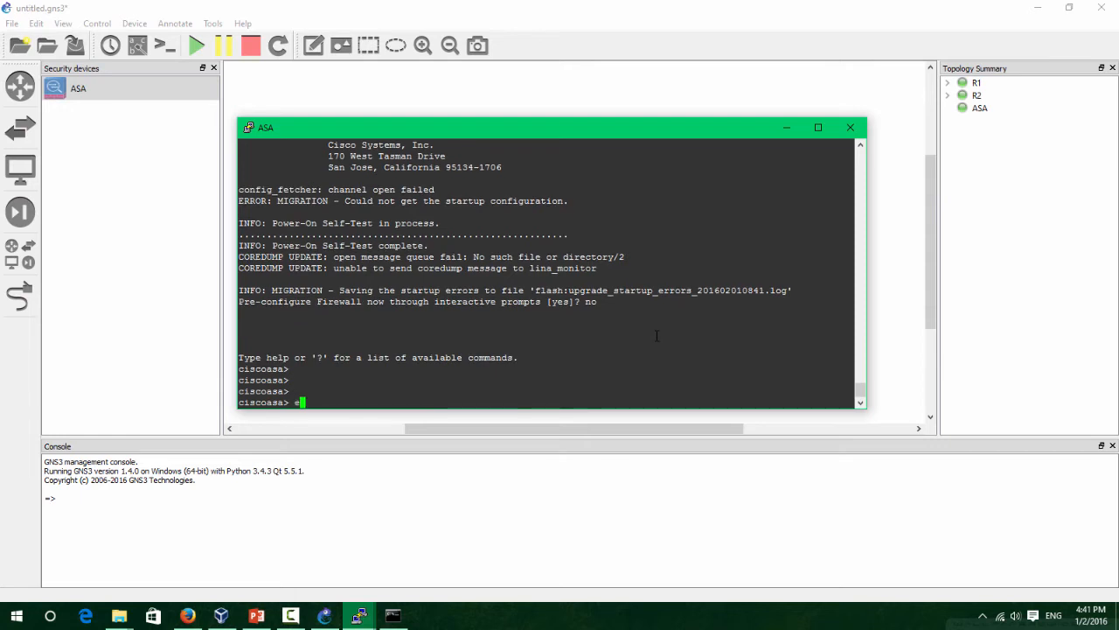
text(n)
key(Return)
key(Return)
key(Return)
key(Return)
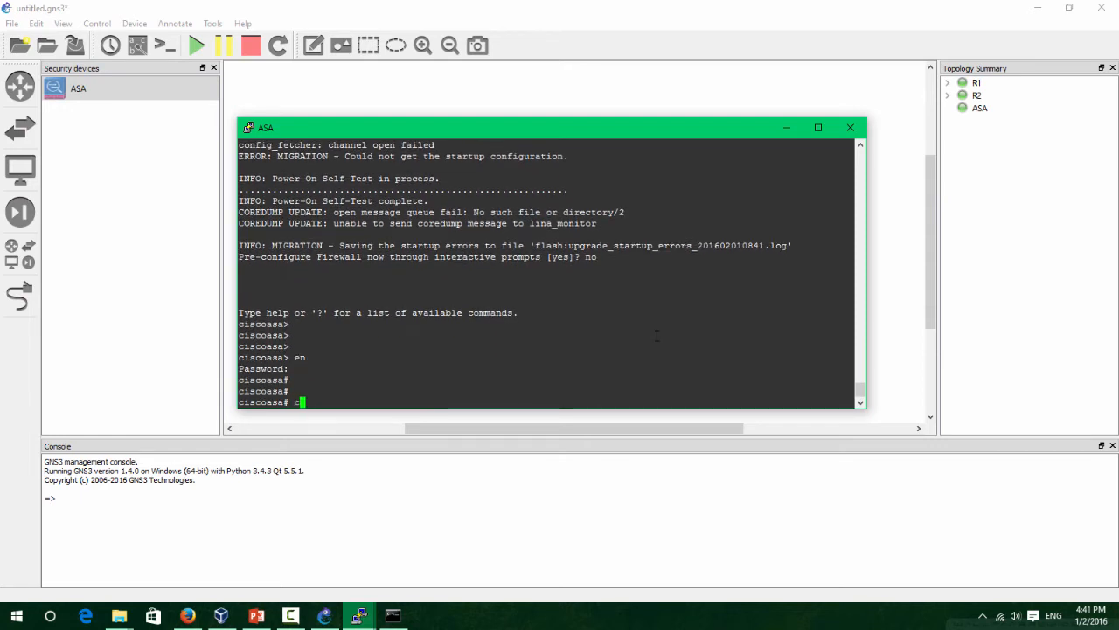
text(conf t)
key(Return)
key(Return)
key(Return)
key(Return)
key(Return)
key(Return)
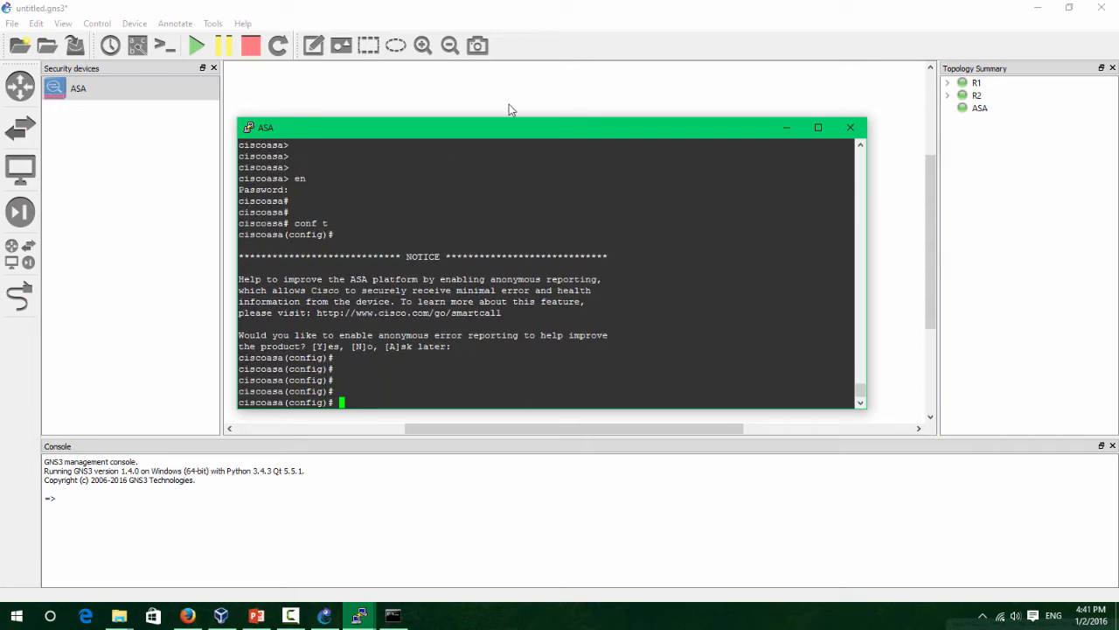
Run 'sh int ip br' on the ASA and highlight the interface rows.
drag(515, 136, 610, 144)
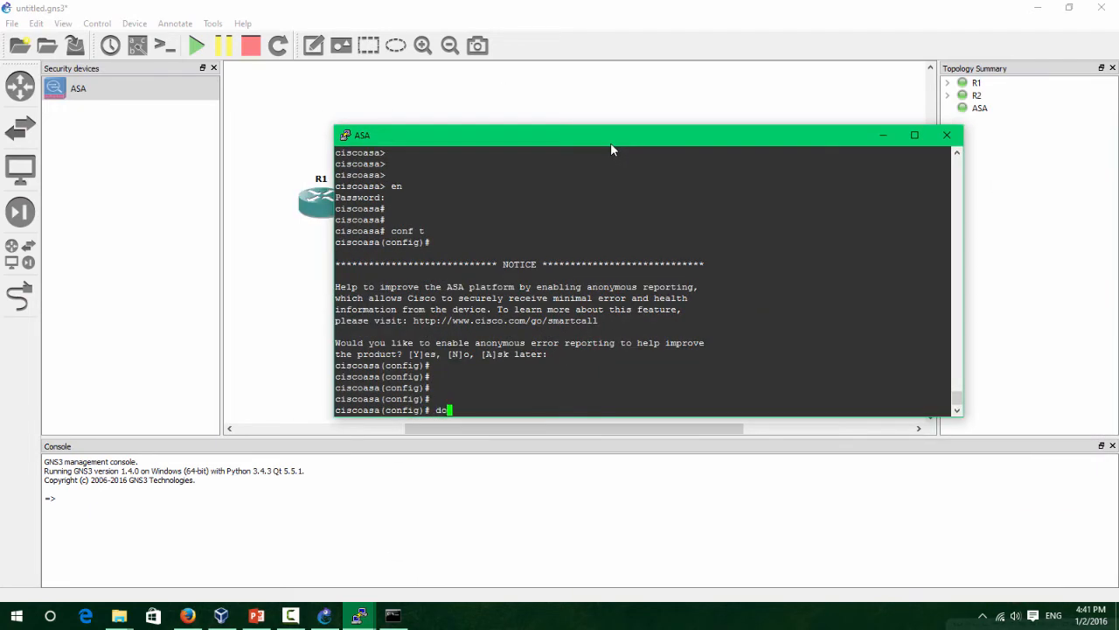
text(sh int ip br)
key(Return)
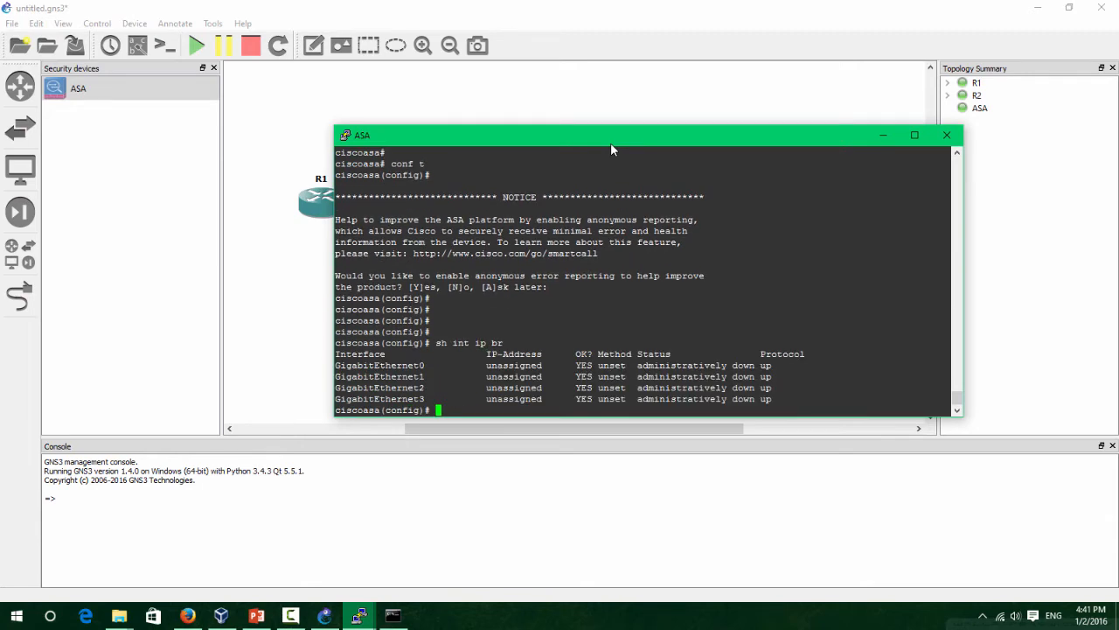
drag(611, 144, 513, 138)
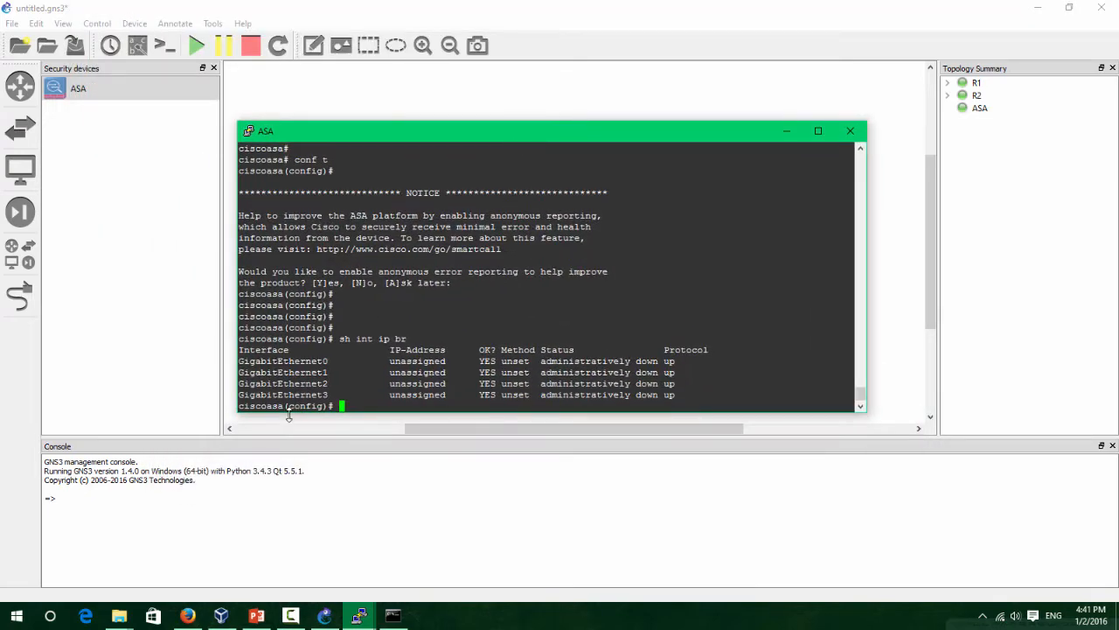
drag(726, 406, 677, 362)
click(402, 238)
Start a link from an ASA interface on the topology, then cancel it.
click(155, 253)
click(19, 297)
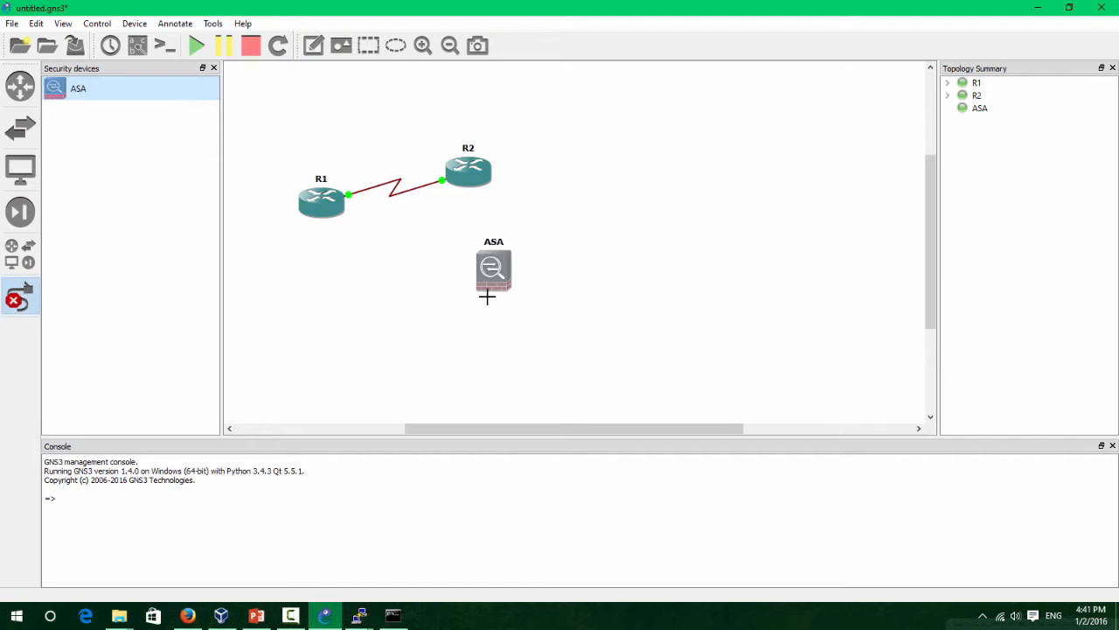
click(499, 275)
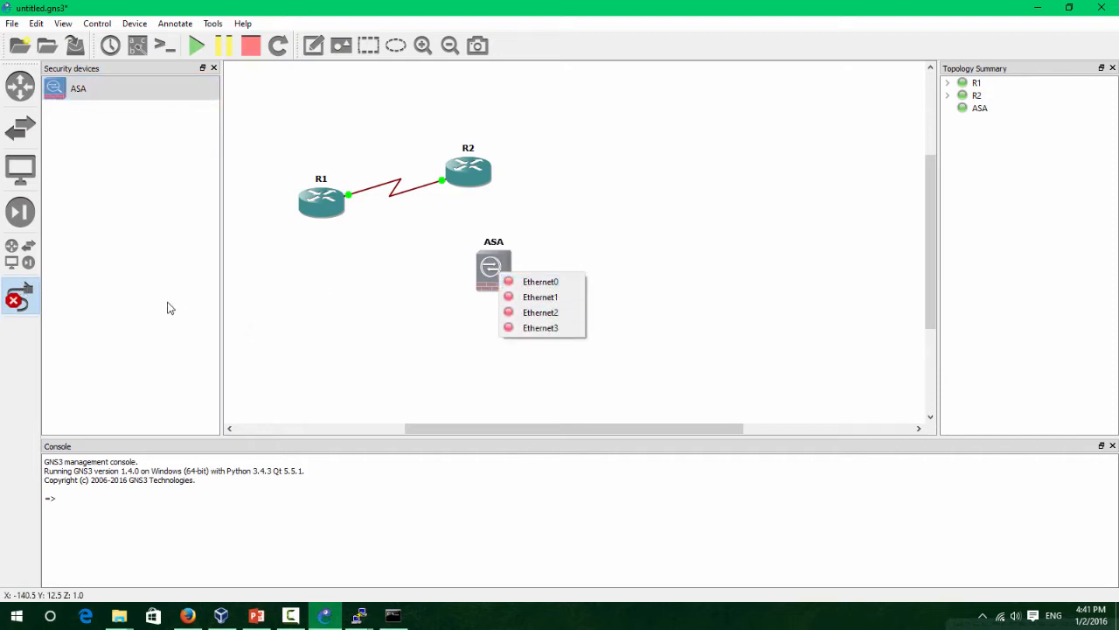
click(26, 304)
mouse_move(359, 616)
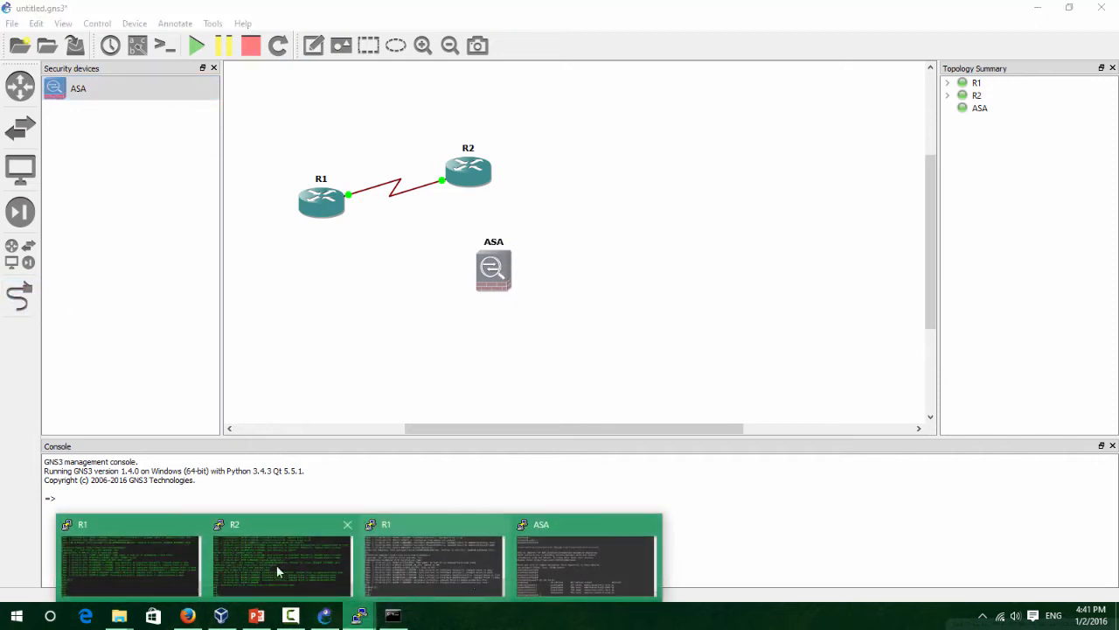
click(584, 566)
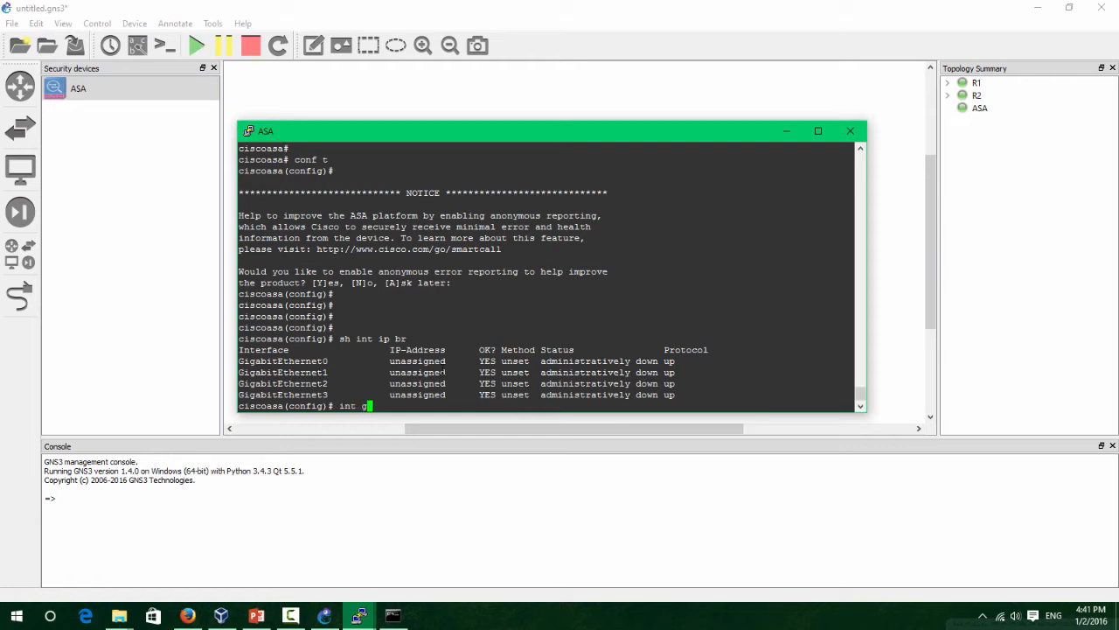
Enter interface g1, attempt int e0/1, then exit and re-enter global configuration mode.
text(int g1)
key(Return)
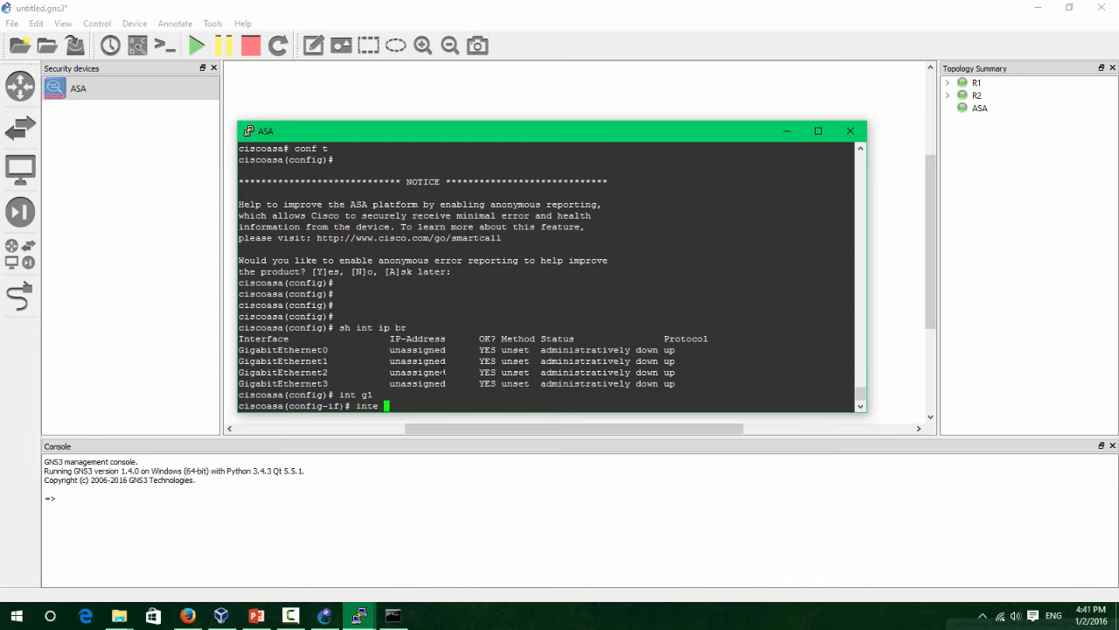
text(int e0/1)
key(Return)
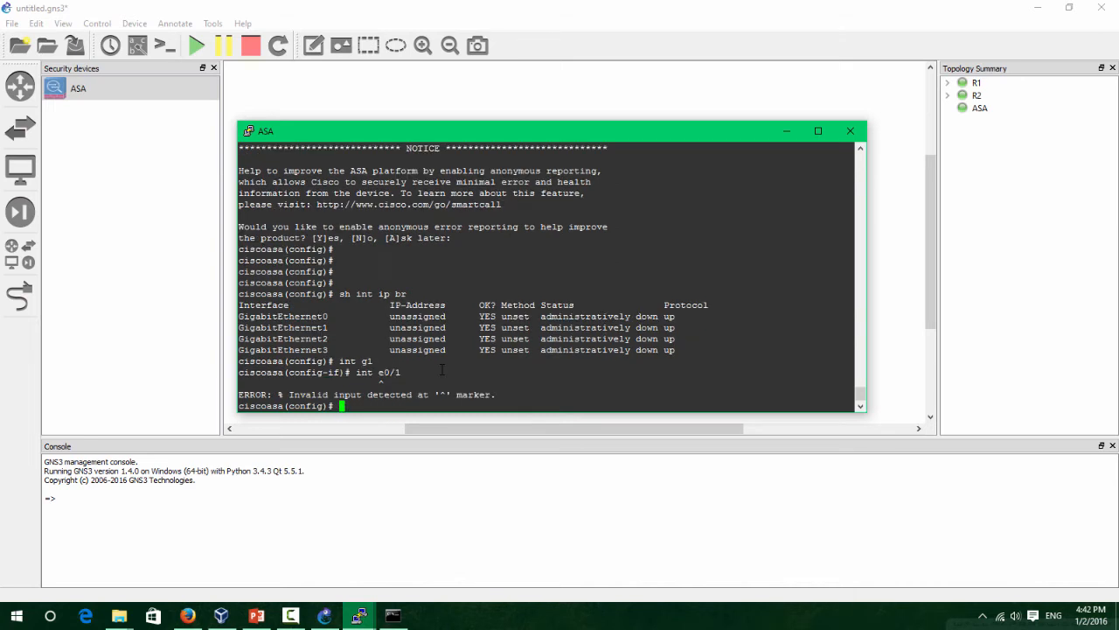
key(Return)
key(Return)
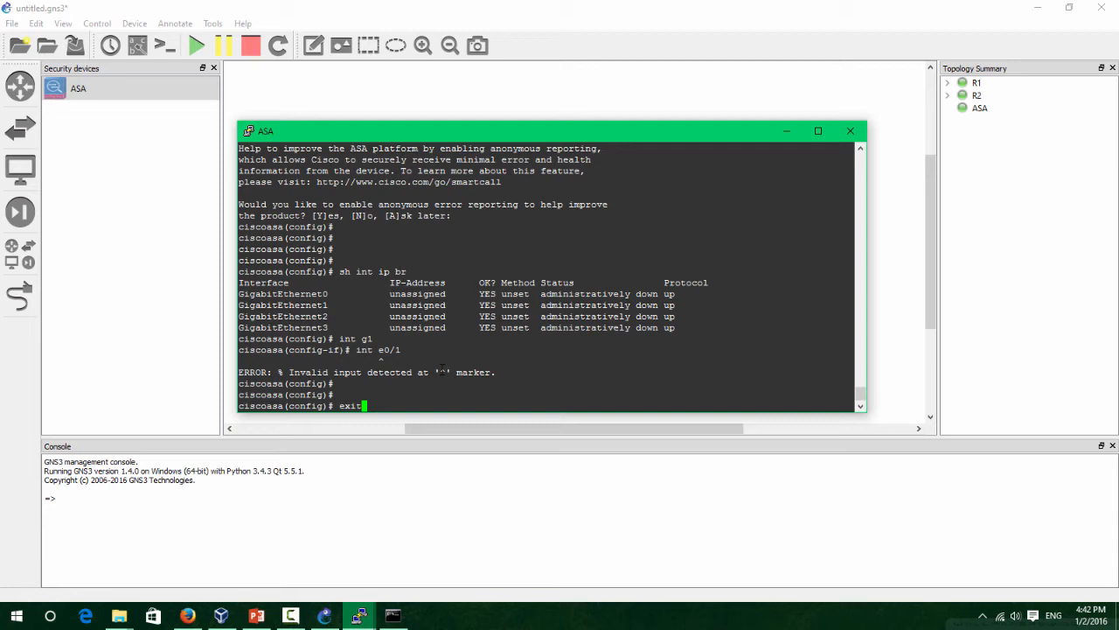
key(Return)
key(Return)
key(Return)
text(conf t)
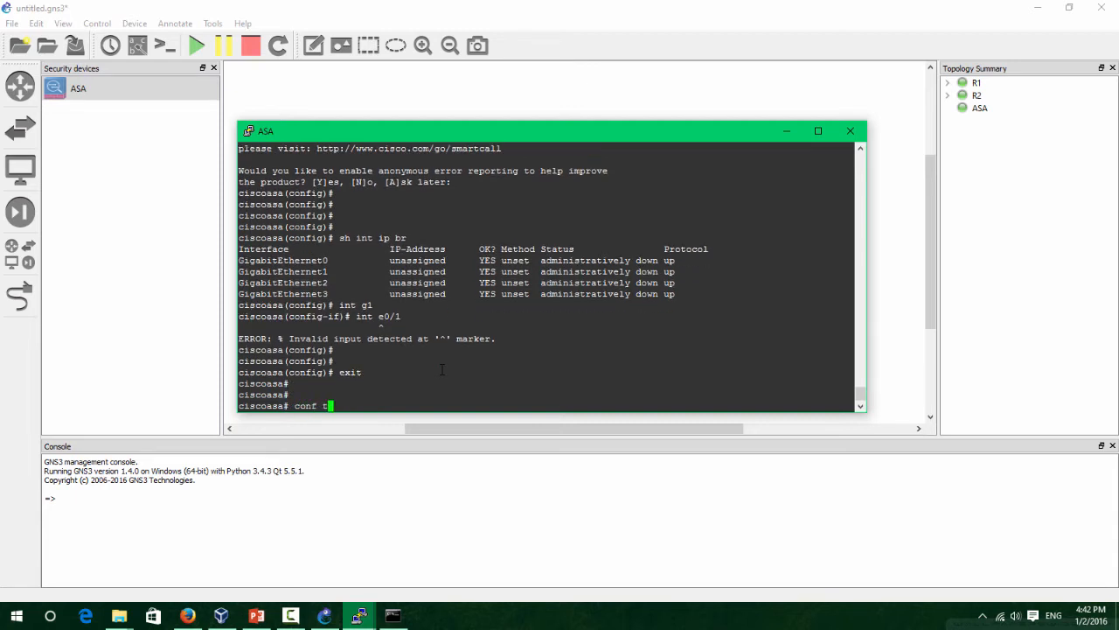
key(Return)
key(Return)
key(Return)
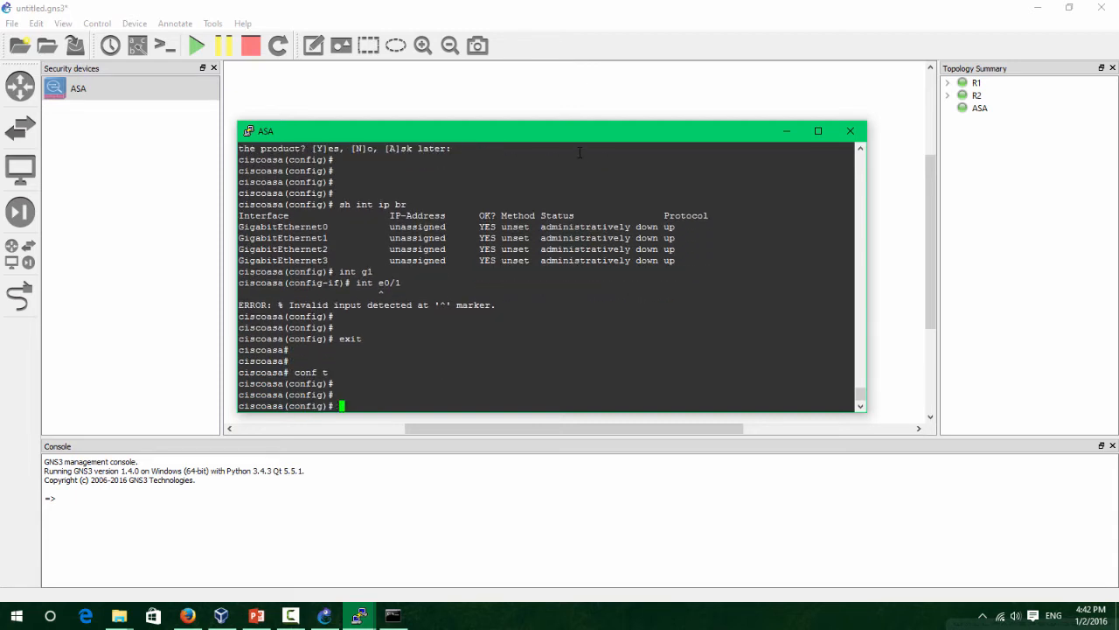
Run 'show flash' (536535040 bytes total) and highlight flash entries 10 through 12.
text(show flash)
key(Return)
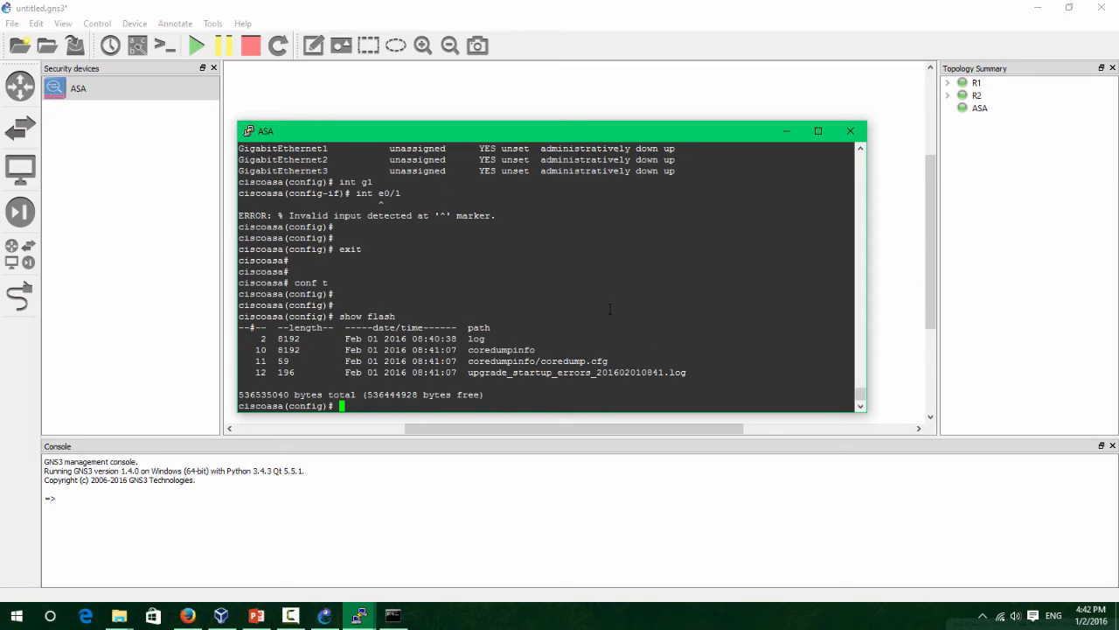
drag(745, 385, 245, 327)
click(245, 327)
drag(657, 371, 280, 349)
click(349, 338)
Glance at the CCNA lab setup slides, then bring up the File Explorer windows.
mouse_move(258, 614)
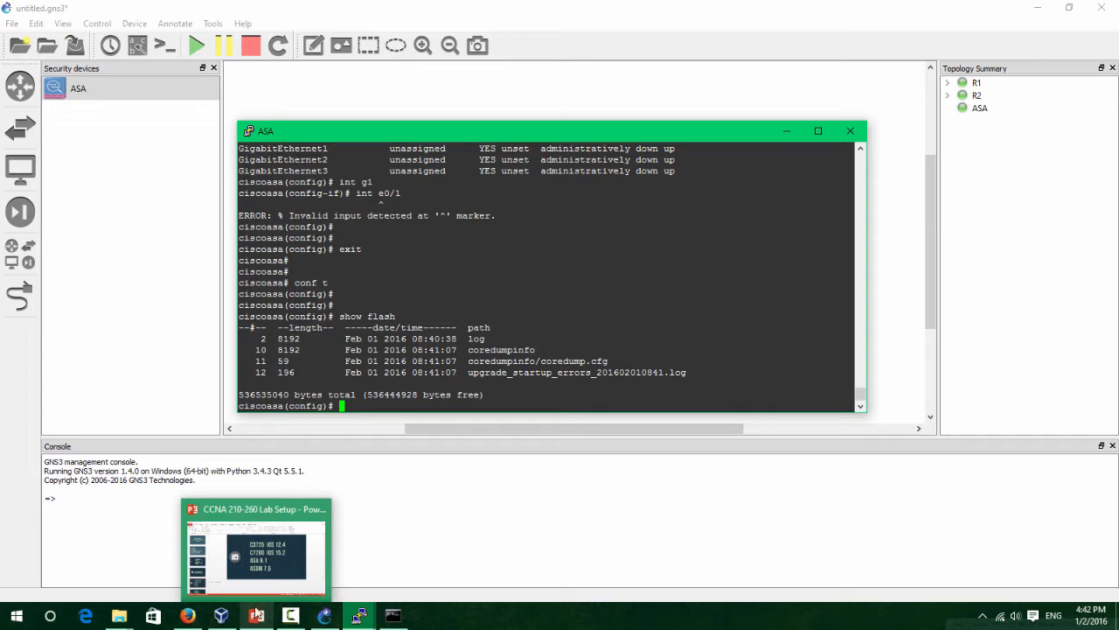
click(257, 581)
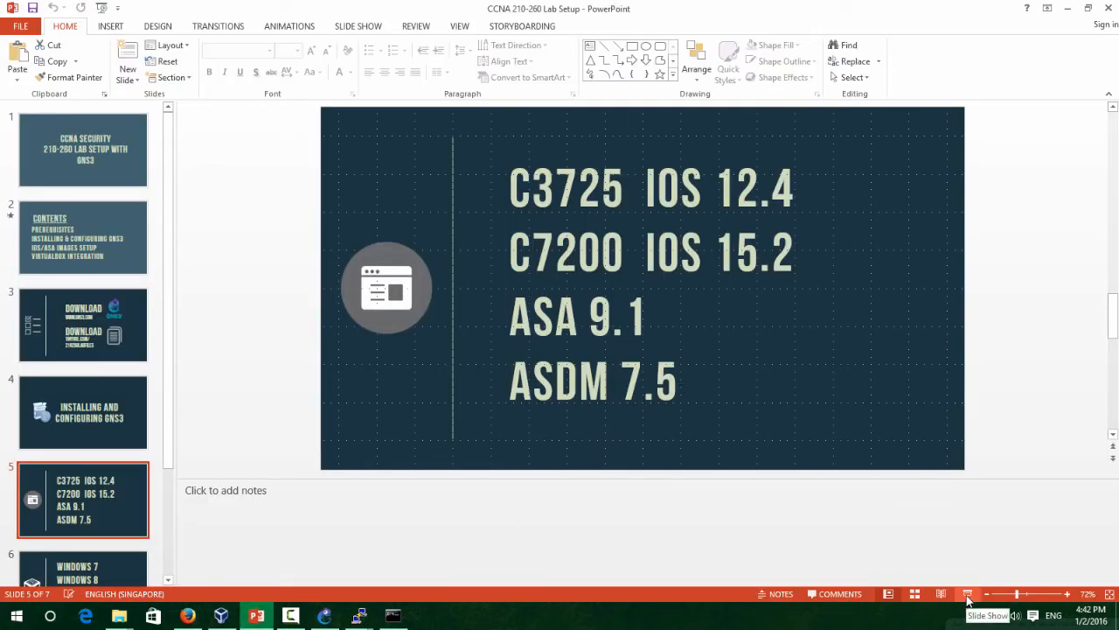
click(1068, 8)
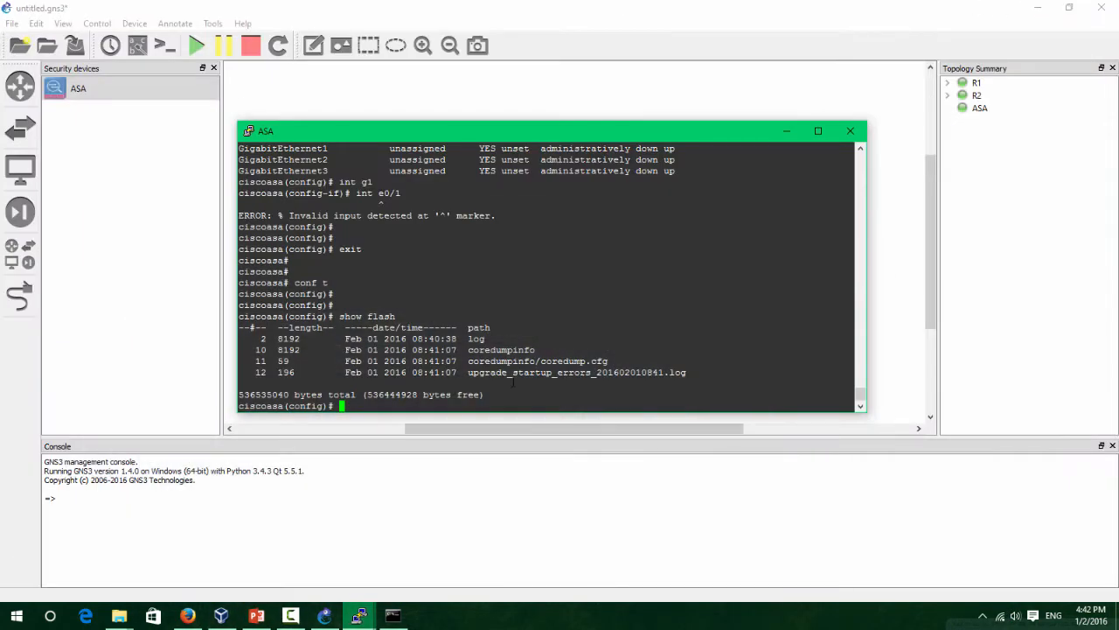
click(119, 616)
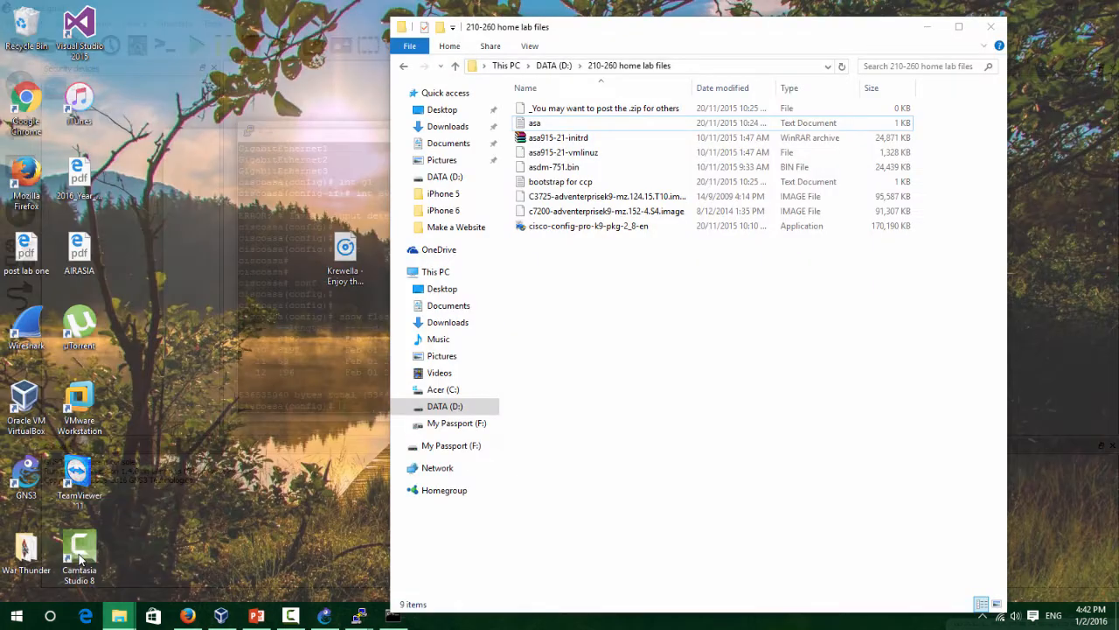
Open the 210-260 home lab files folder, select asdm-751.bin, and reposition the ASA console.
click(78, 559)
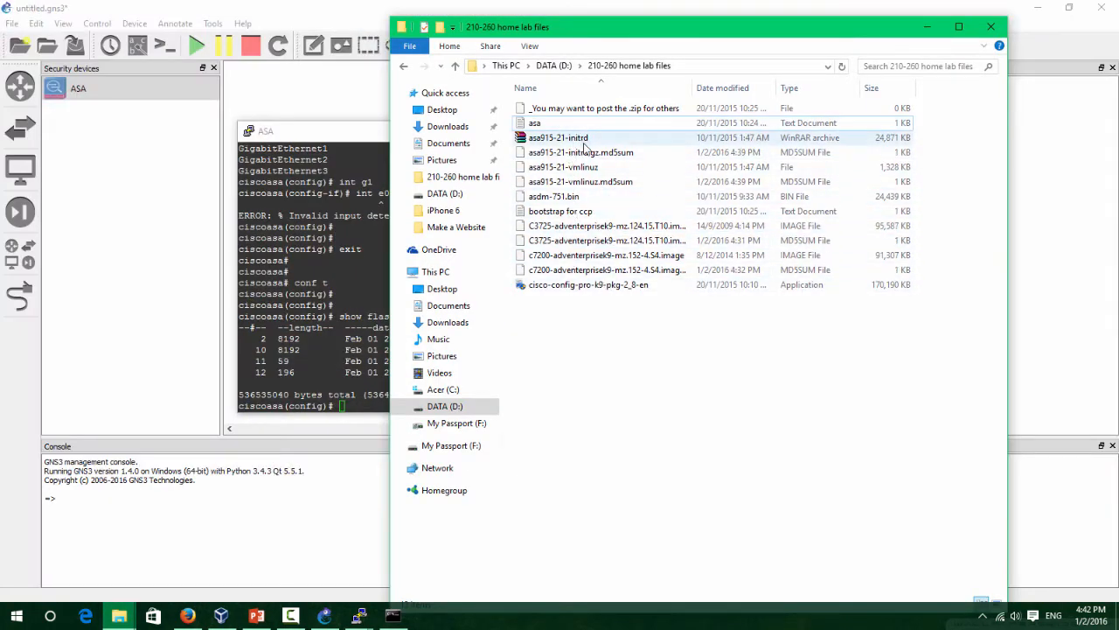
click(598, 196)
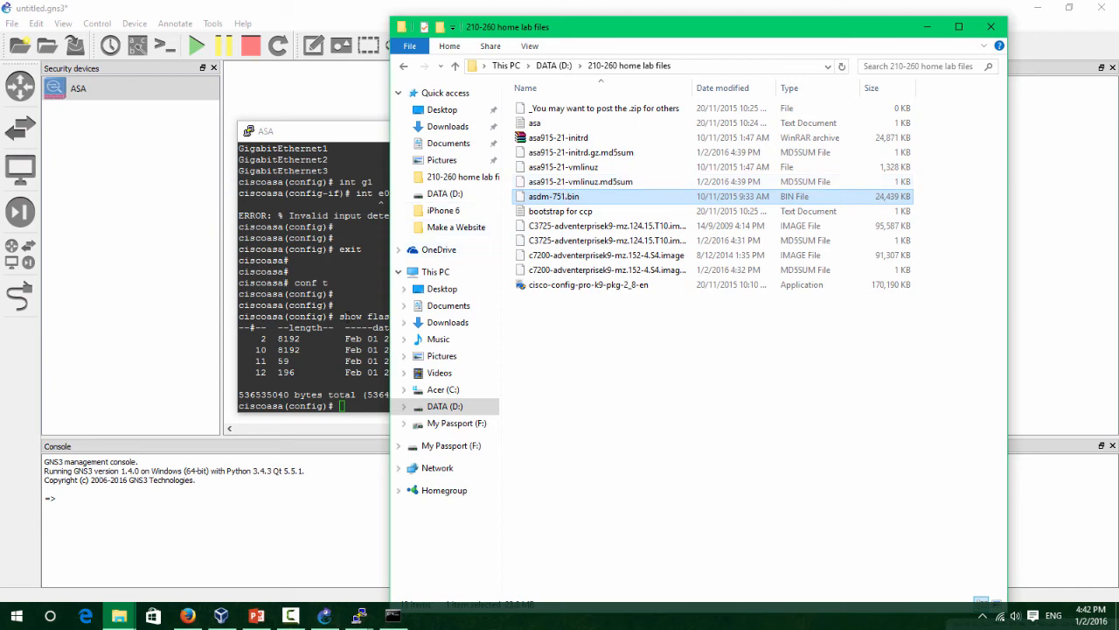
drag(317, 139, 259, 214)
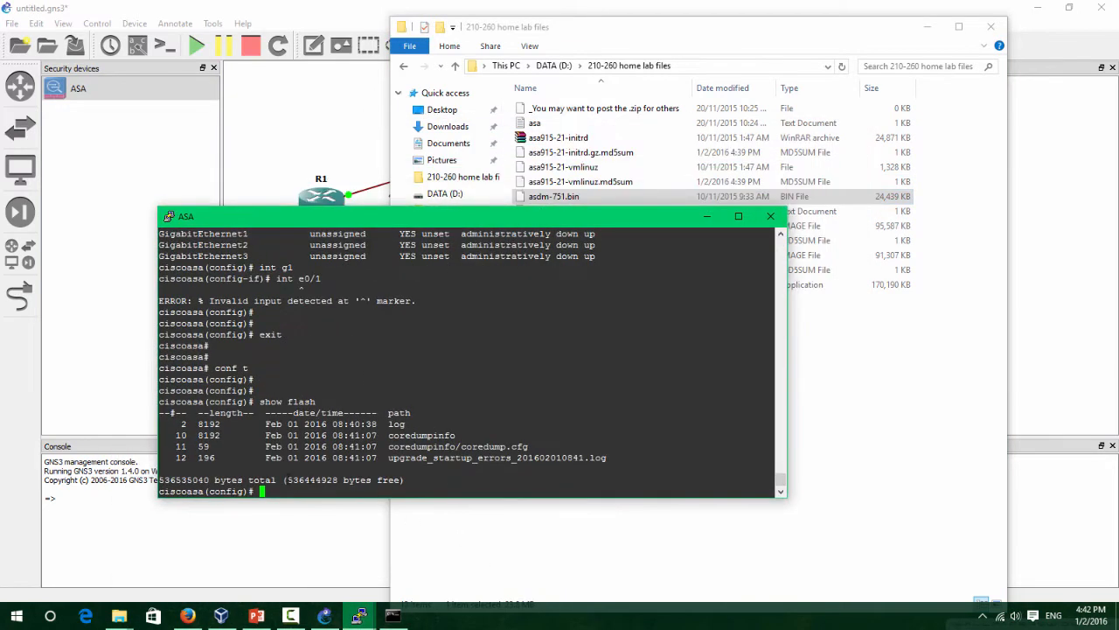
drag(555, 225, 492, 251)
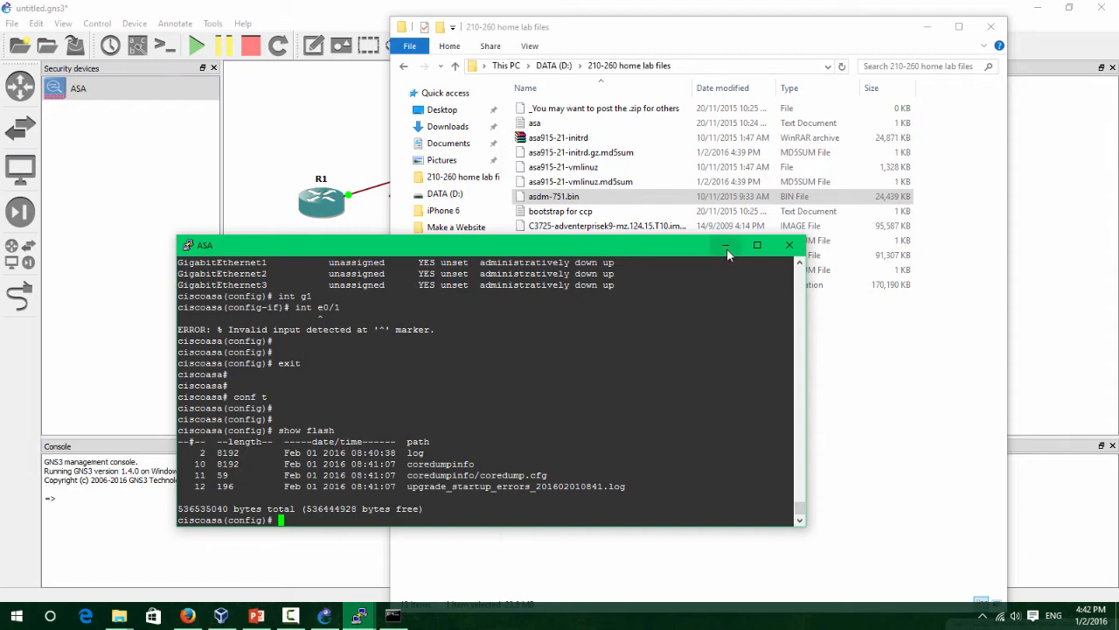
Close the ASA console, minimize the lab files folder, and bring the slides forward.
drag(682, 246, 614, 224)
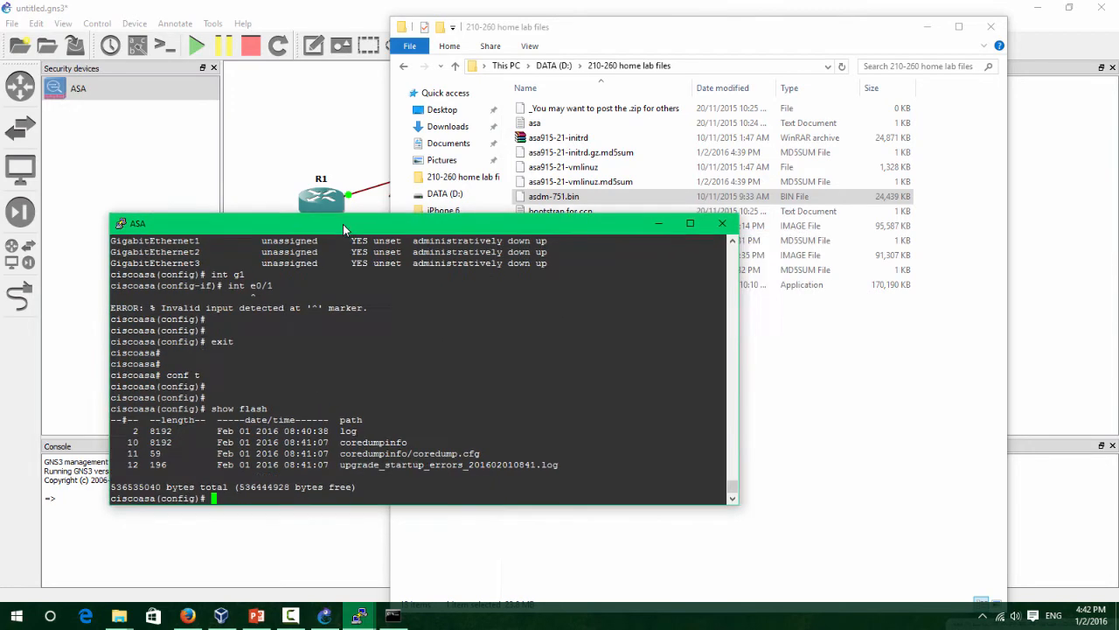
click(722, 223)
click(929, 26)
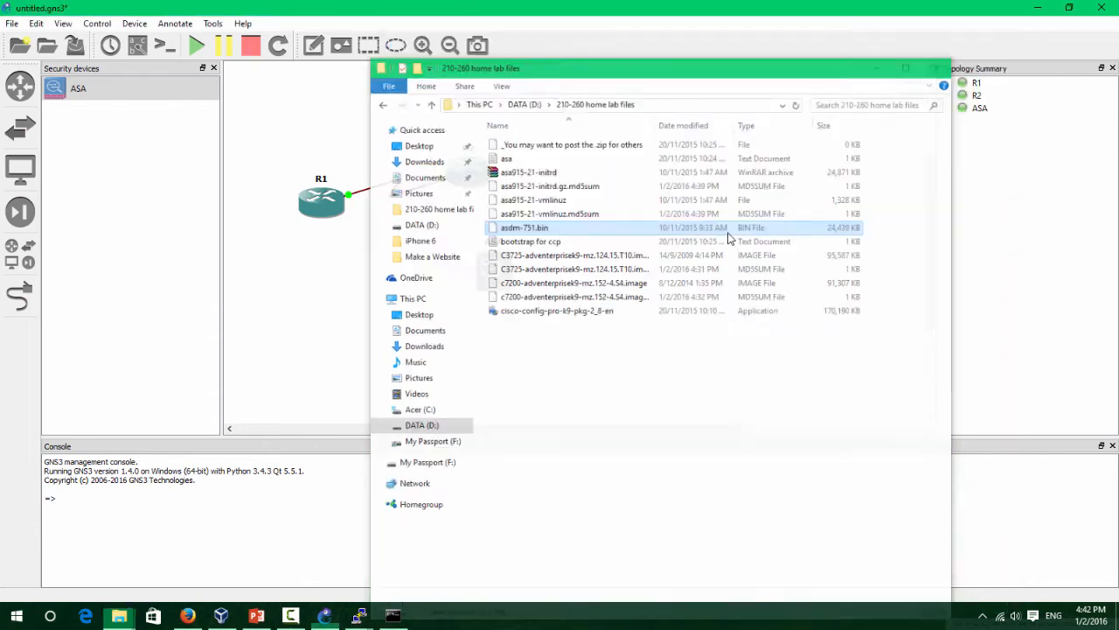
click(256, 616)
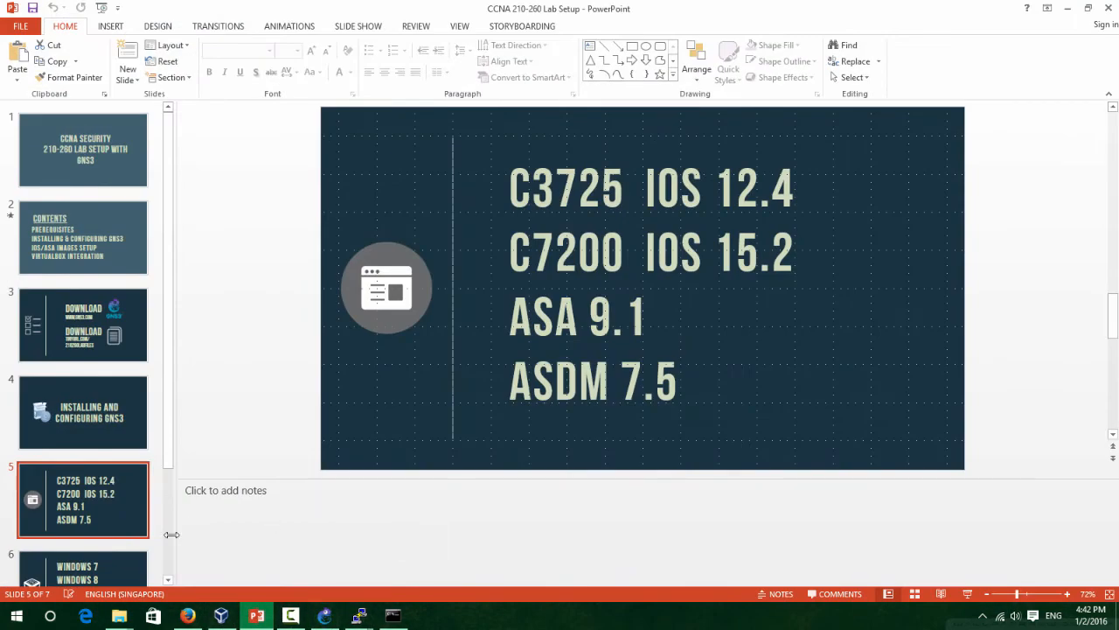
Present from slide 5, advance to slide 6 listing Windows and Linux, then end the show.
click(968, 595)
click(968, 591)
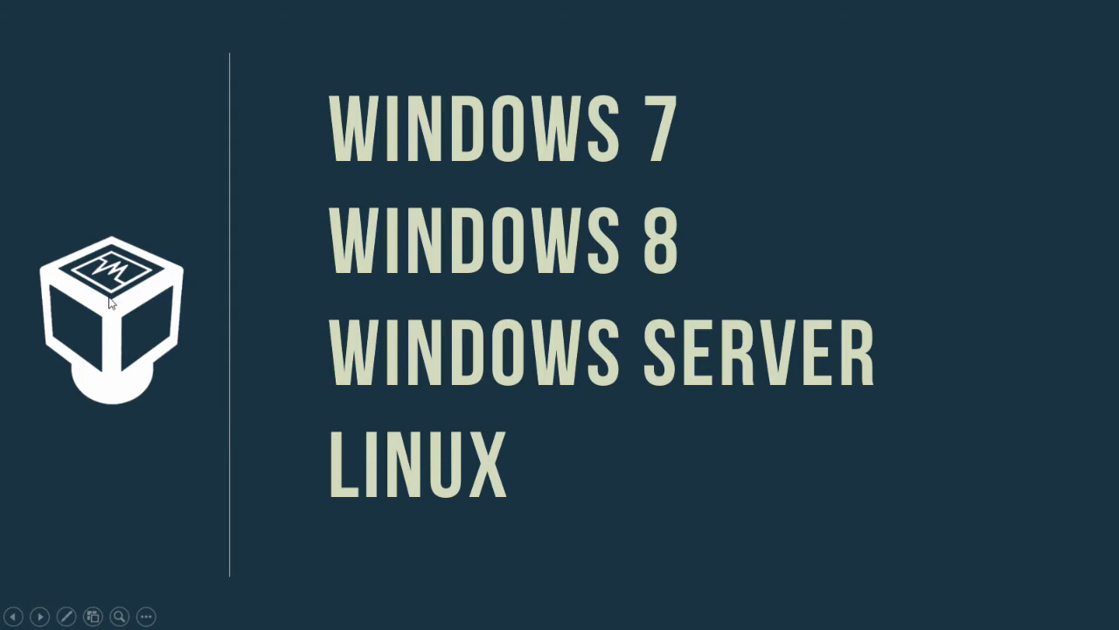
key(Escape)
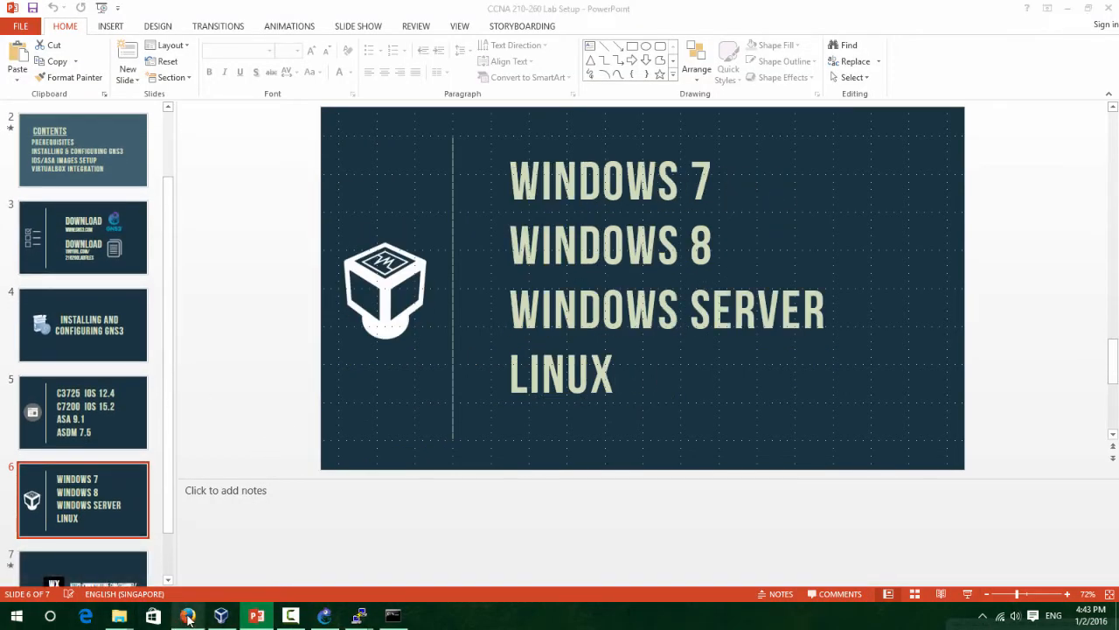
click(188, 617)
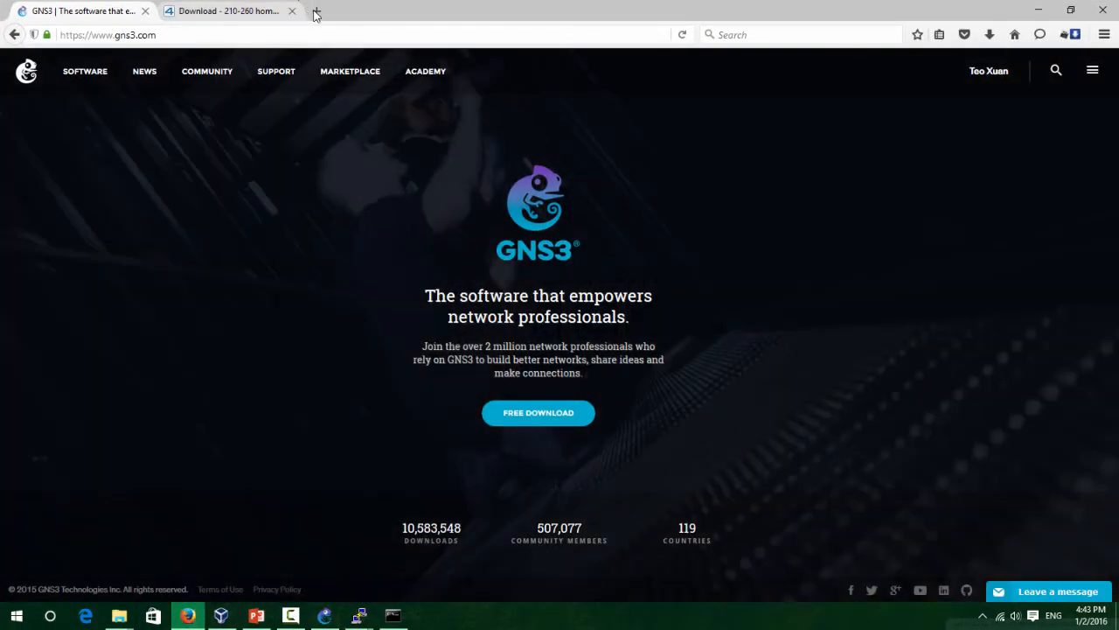
Try virtualbox.com in a new Firefox tab.
click(315, 12)
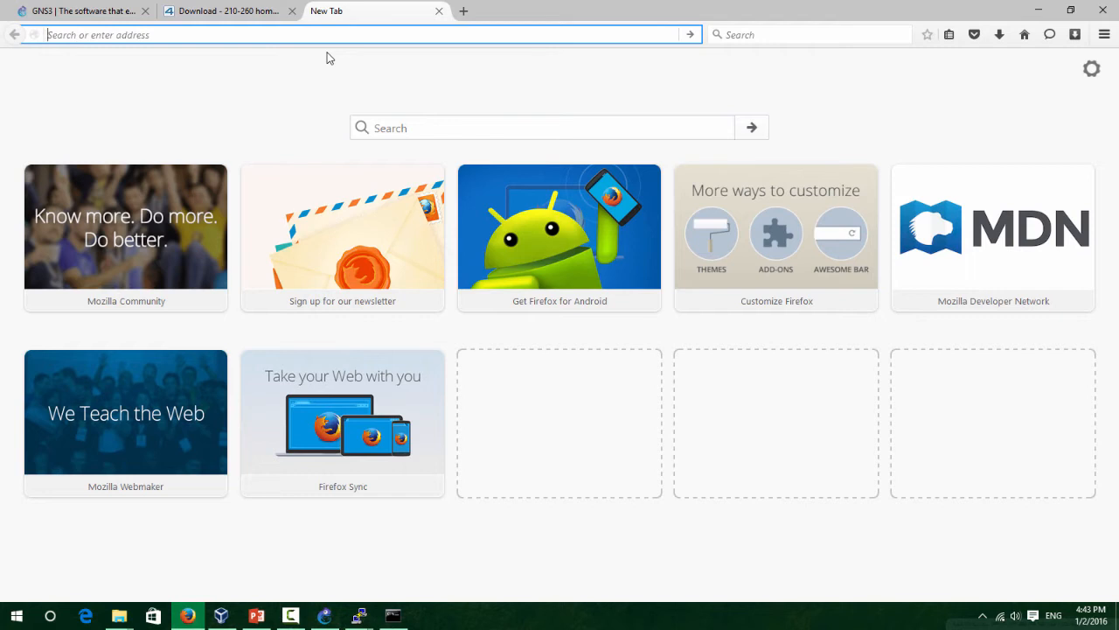
text(virtualbx)
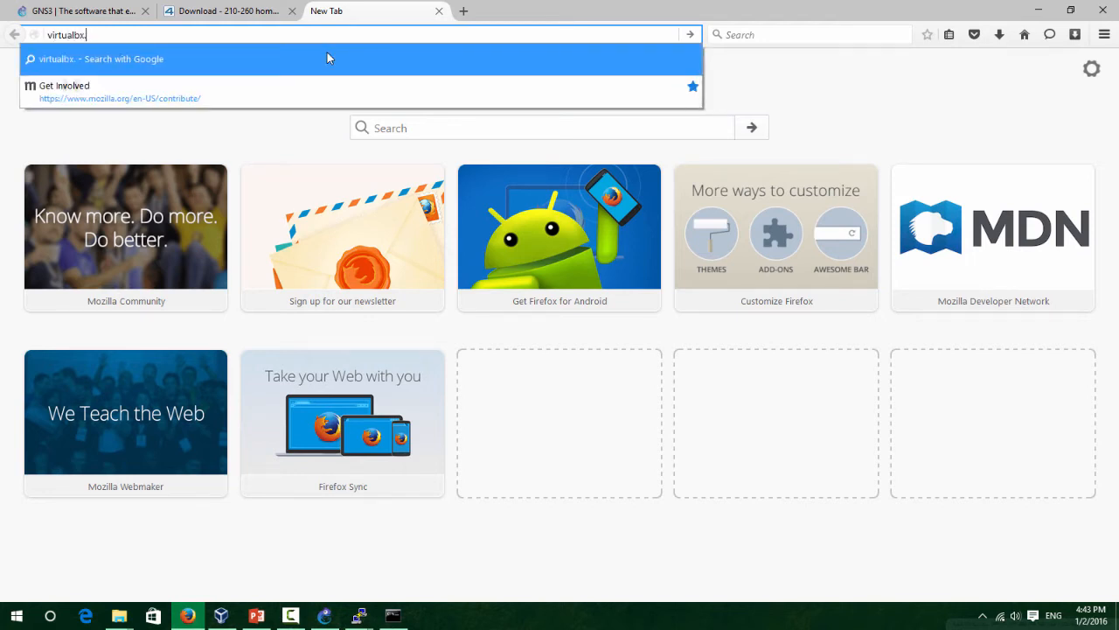
key(BackSpace)
text(ox.com)
key(Return)
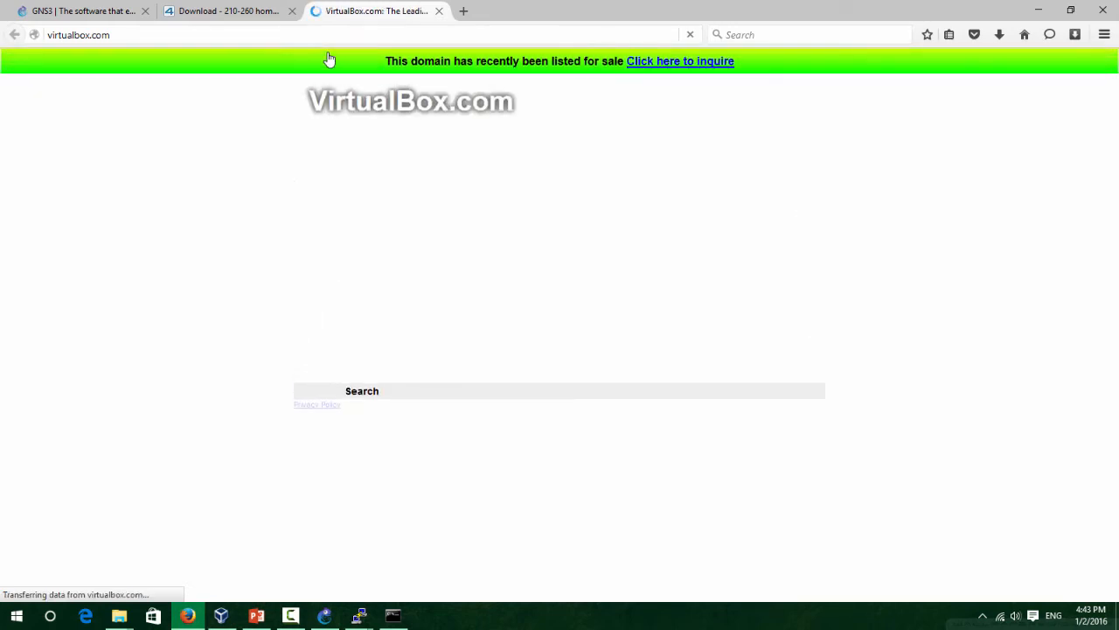
Google 'virtualbox' and open the Downloads – Oracle VM VirtualBox page.
click(312, 34)
text(goog)
key(BackSpace)
key(BackSpace)
key(BackSpace)
key(BackSpace)
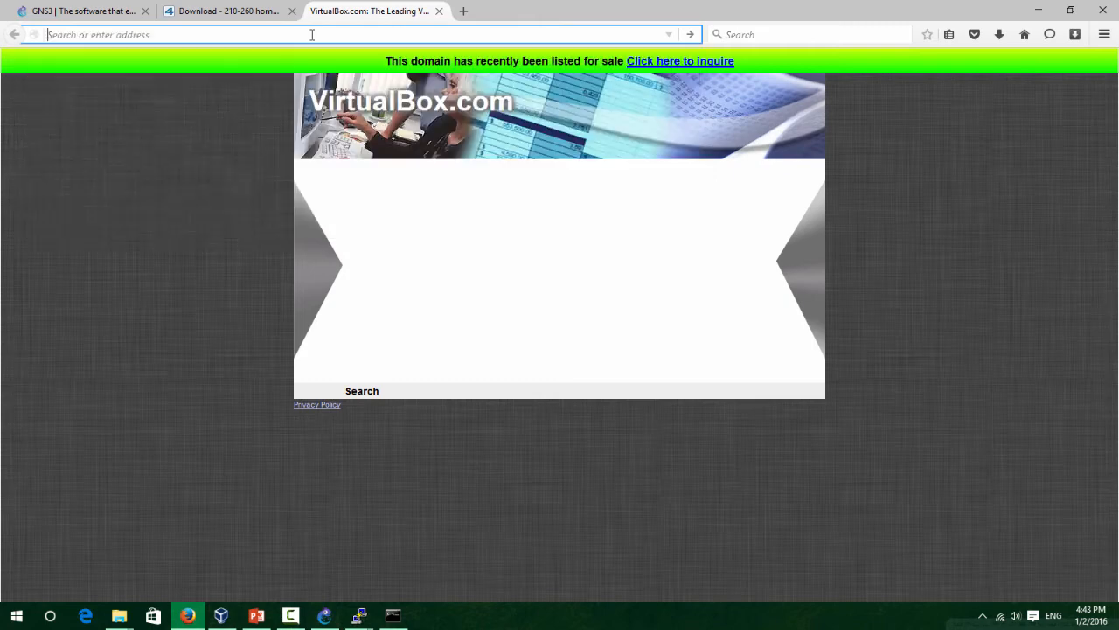
text(google.com)
key(Return)
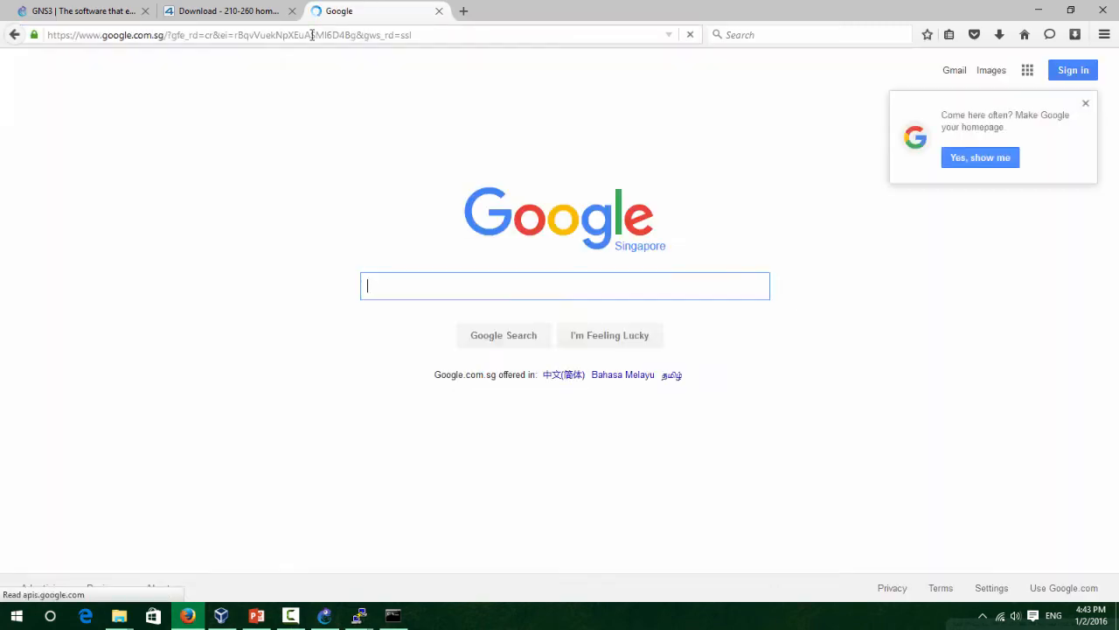
text(virtualbox)
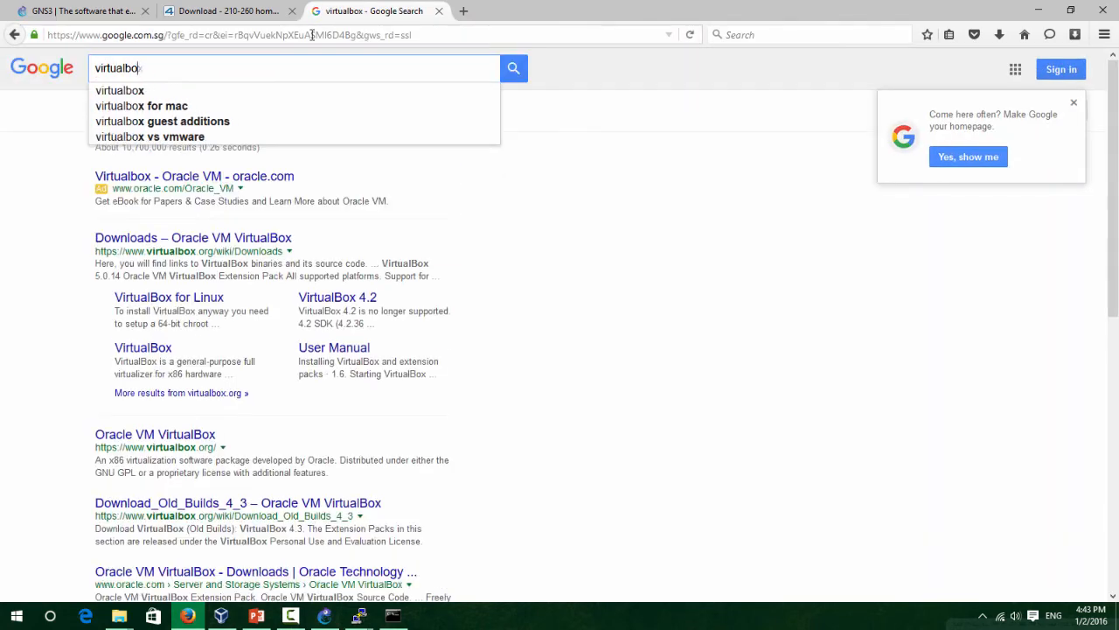
key(Return)
click(133, 245)
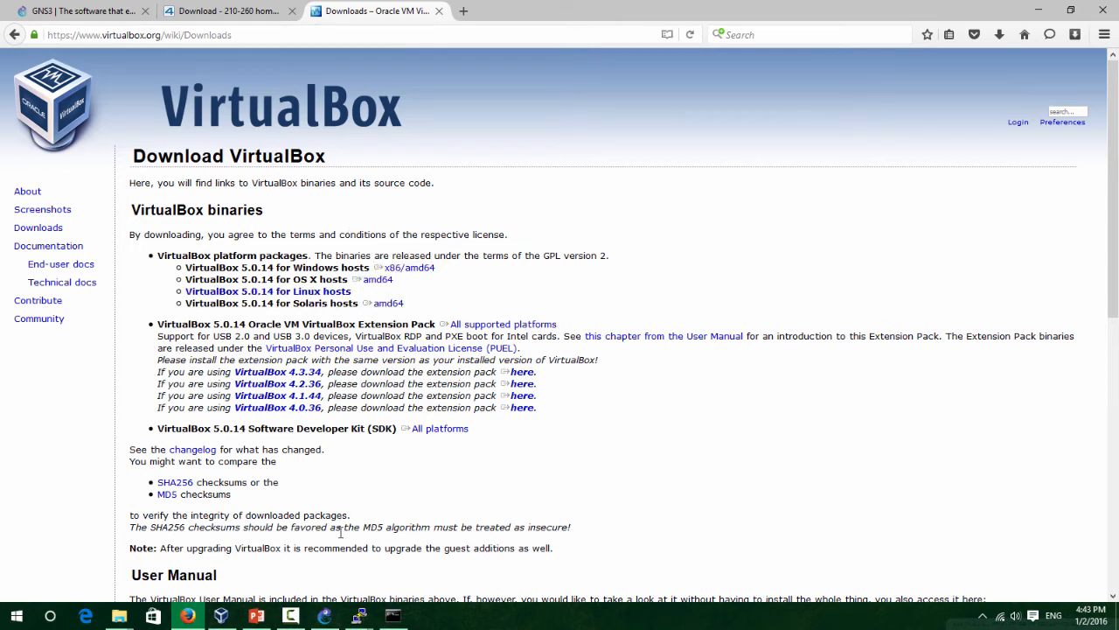
click(255, 615)
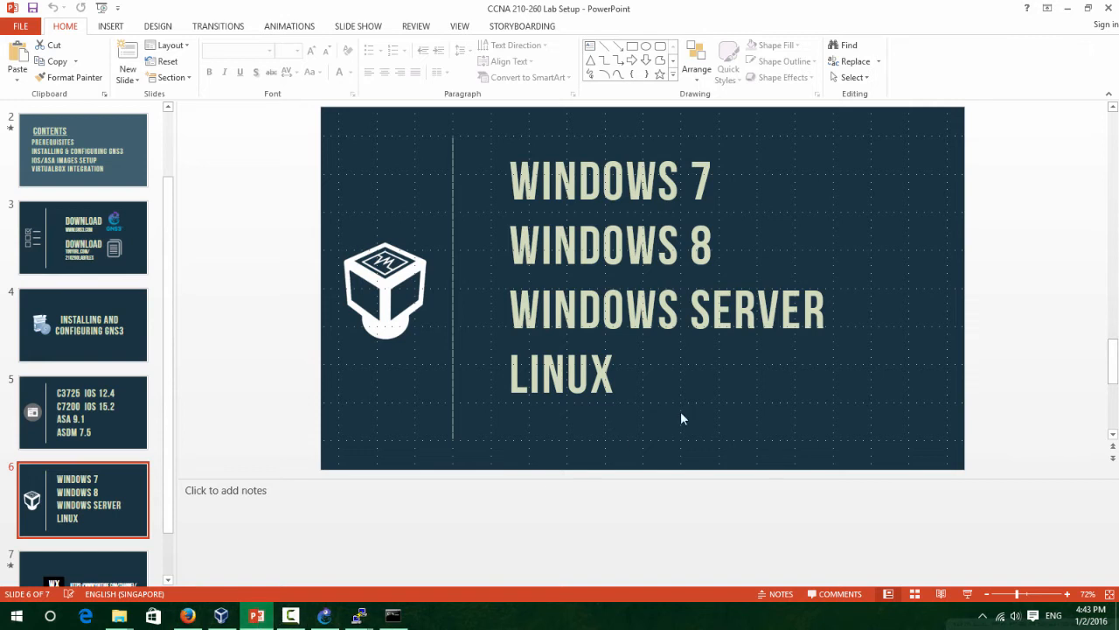
Select then deselect WINDOWS on slide 6, minimize PowerPoint, and open a new Firefox tab.
double_click(598, 175)
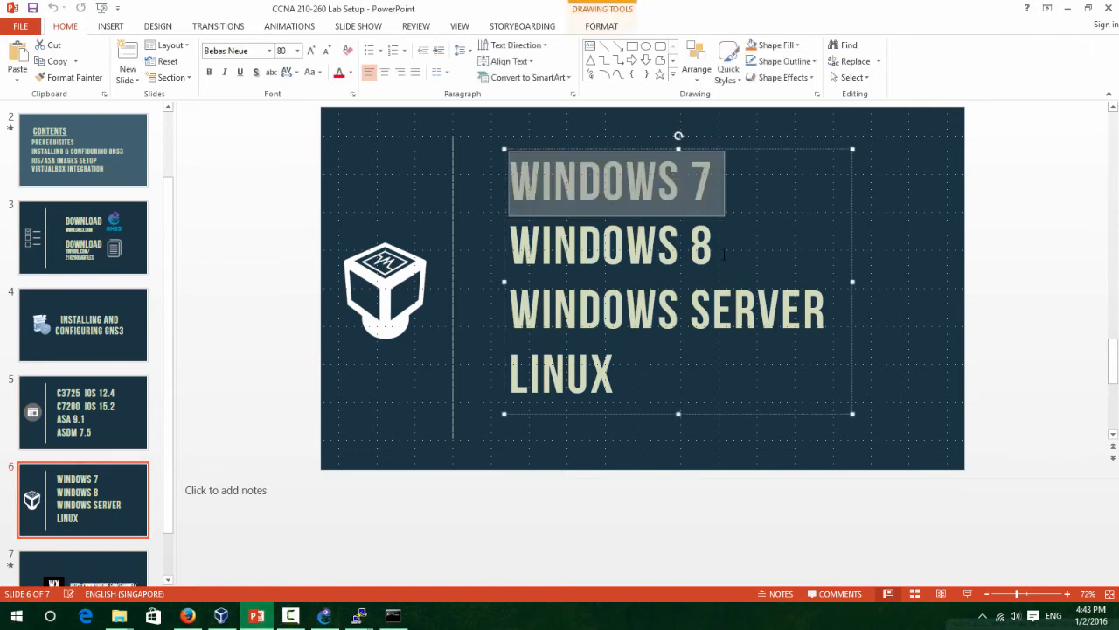
click(879, 209)
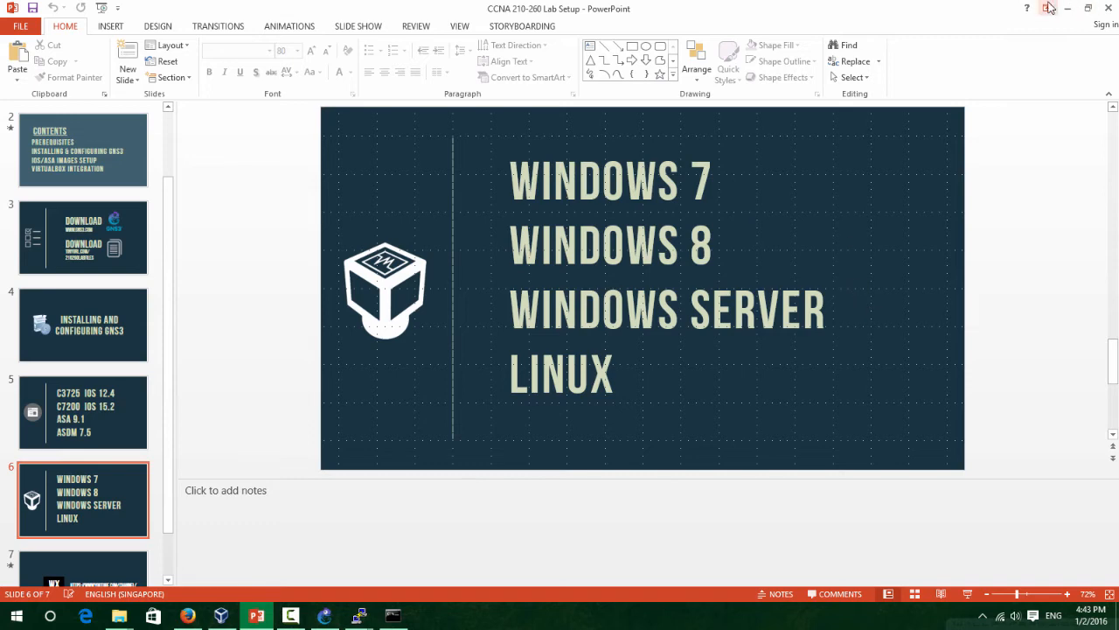
click(1067, 8)
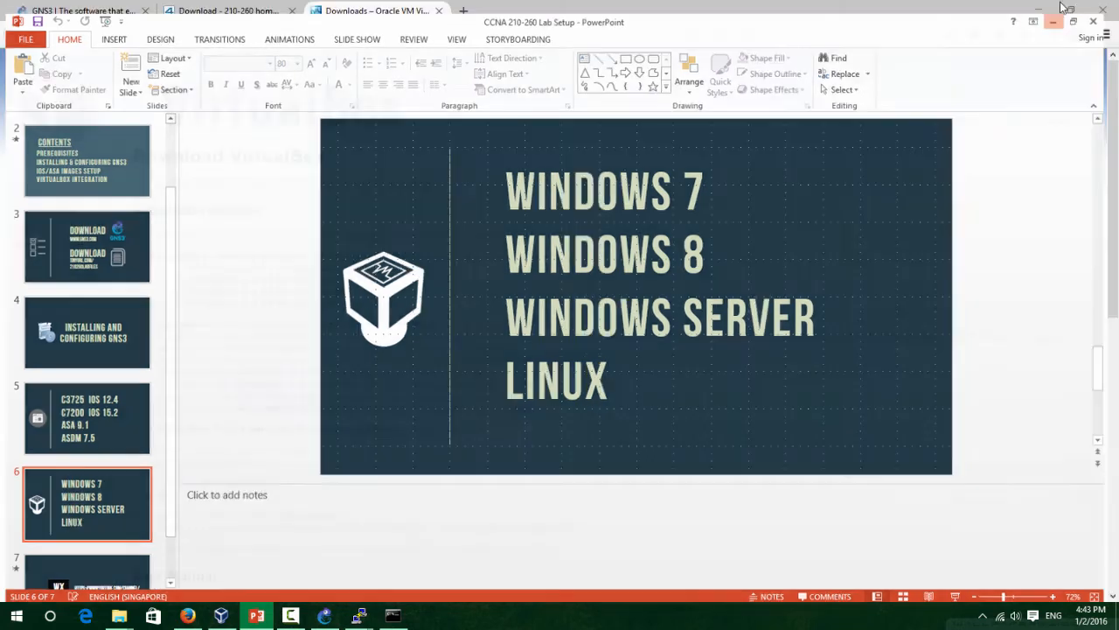
click(466, 11)
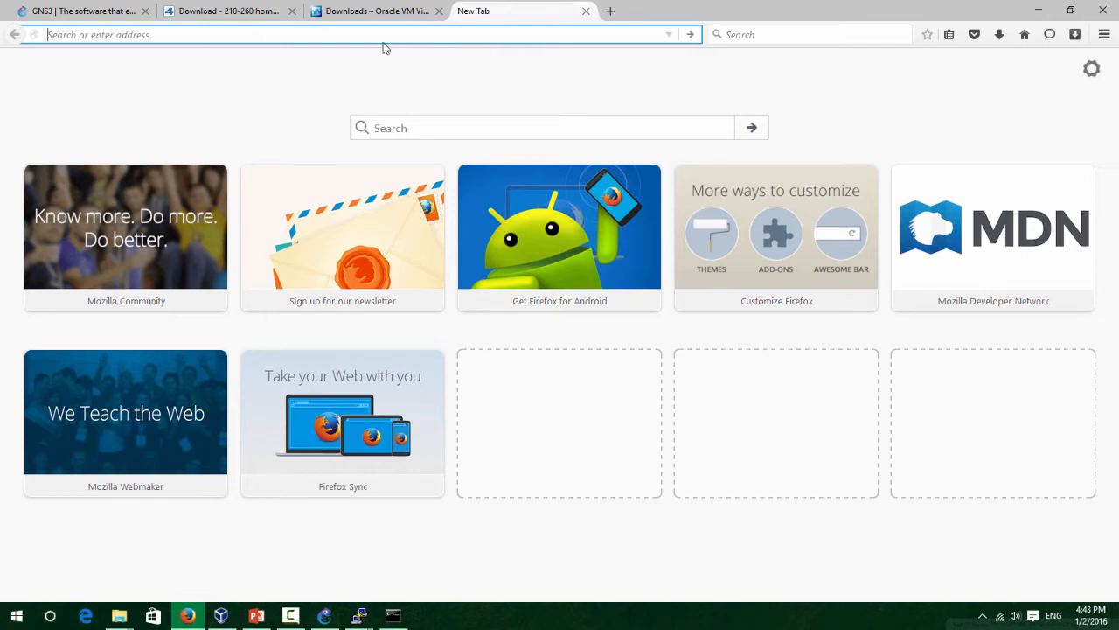
Google 'microsoft eval' and open the TechNet Evaluation Center.
text(google.com)
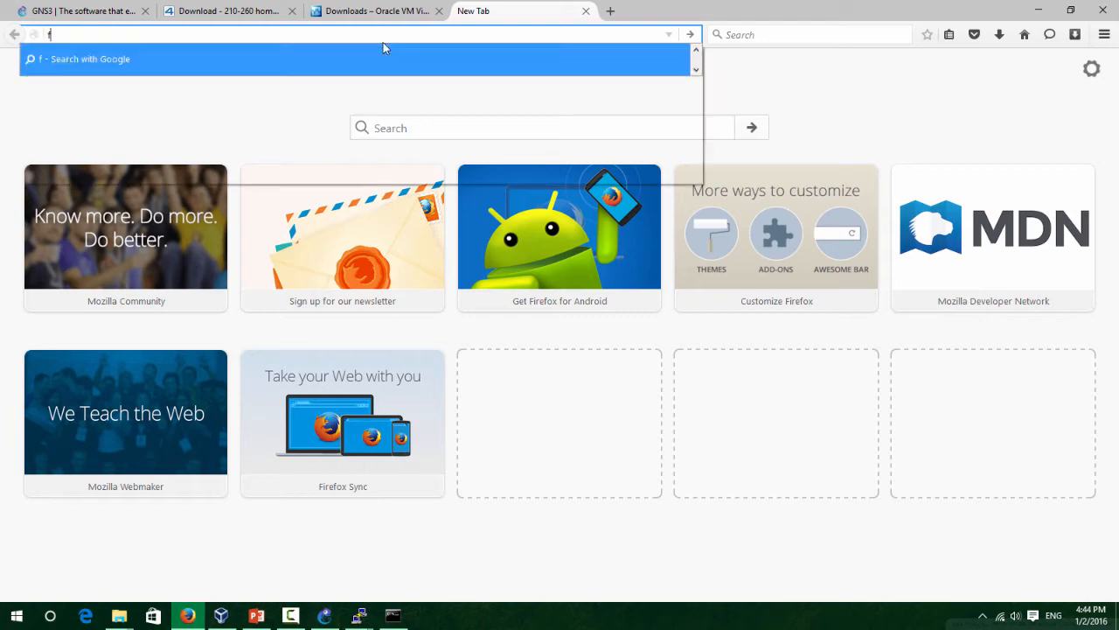
key(Return)
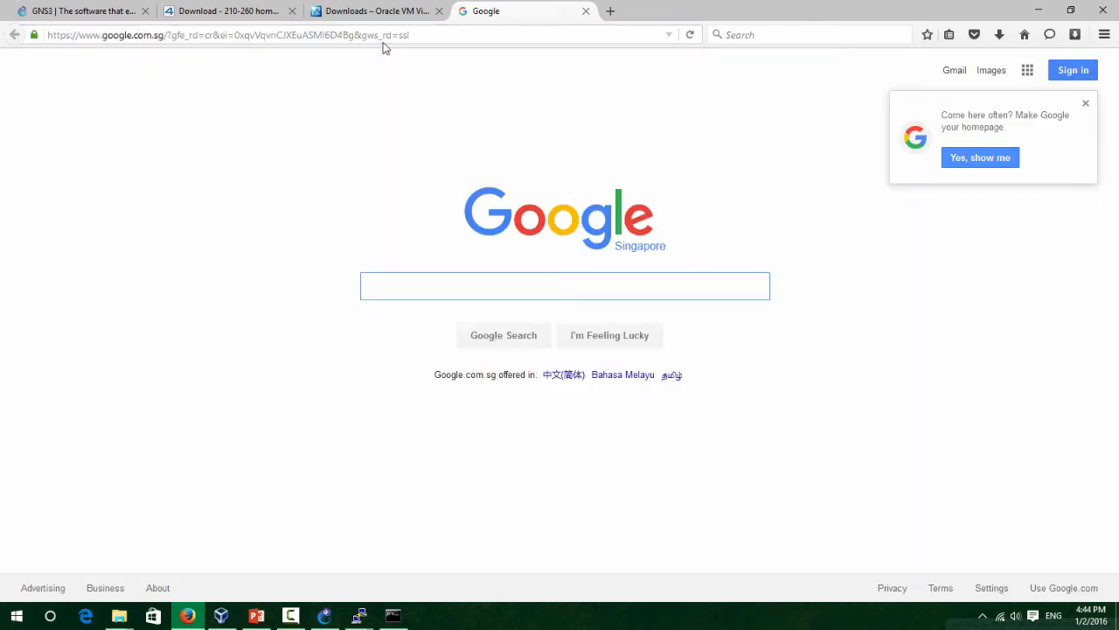
text(w)
key(BackSpace)
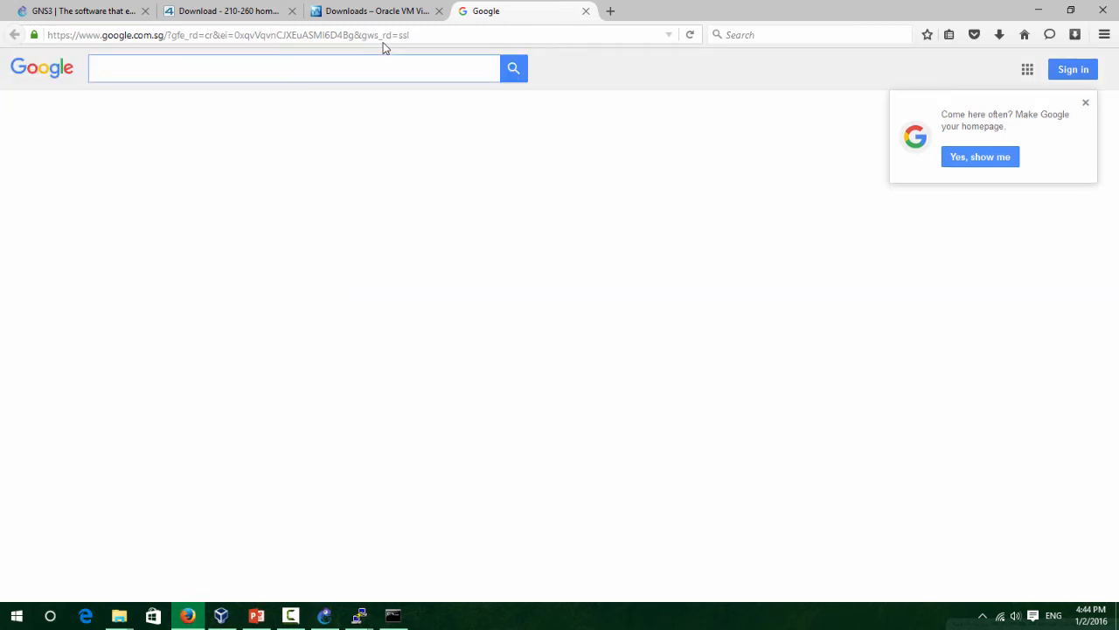
text(microsoft eval)
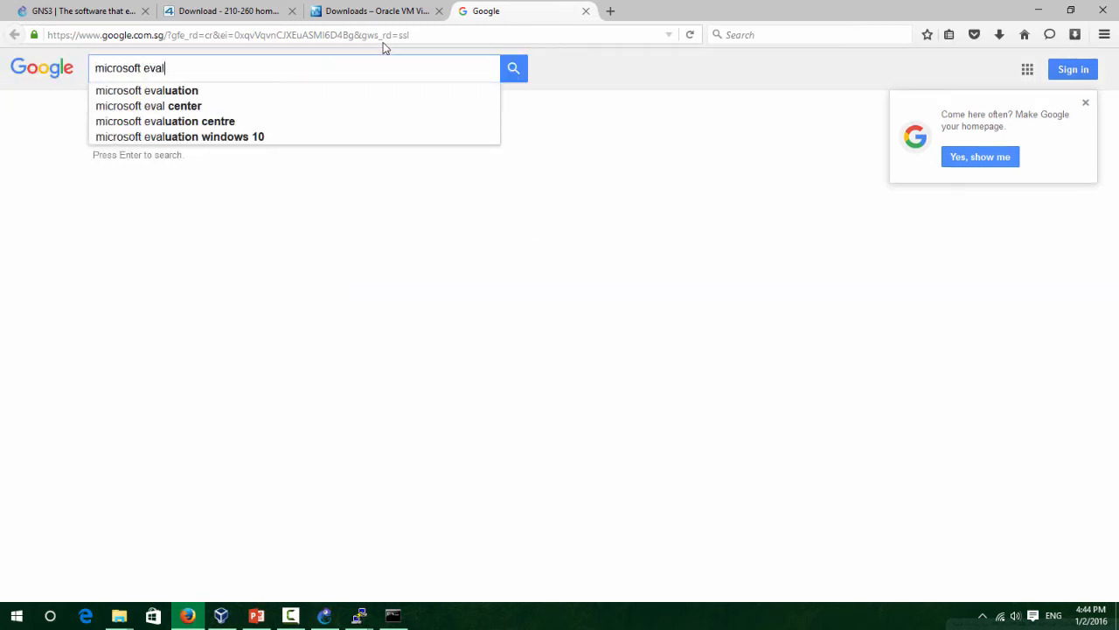
key(Return)
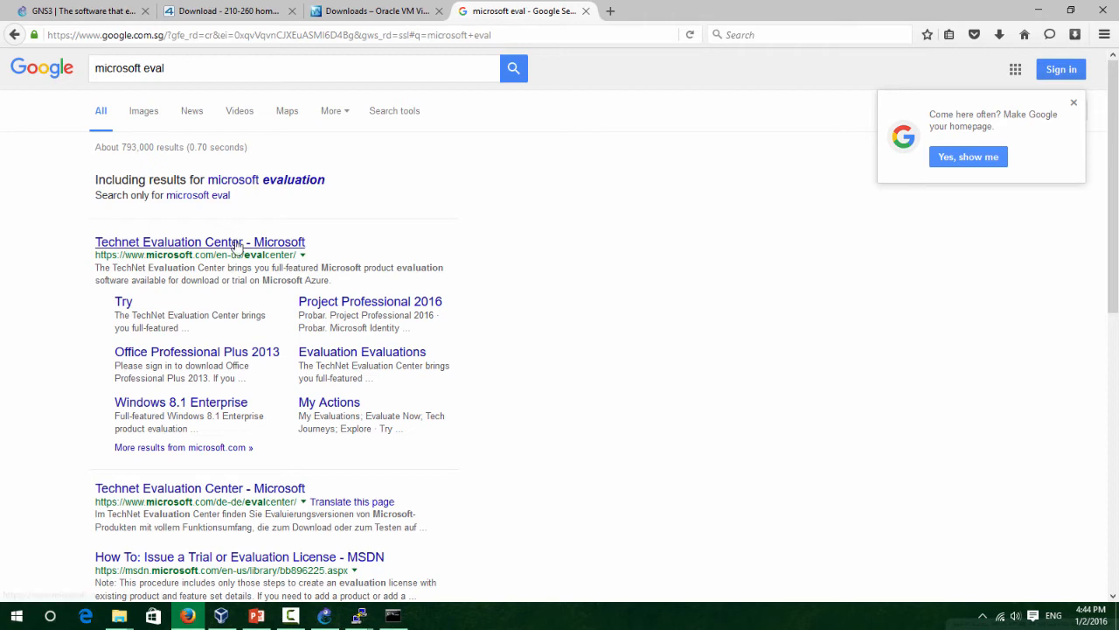
click(236, 247)
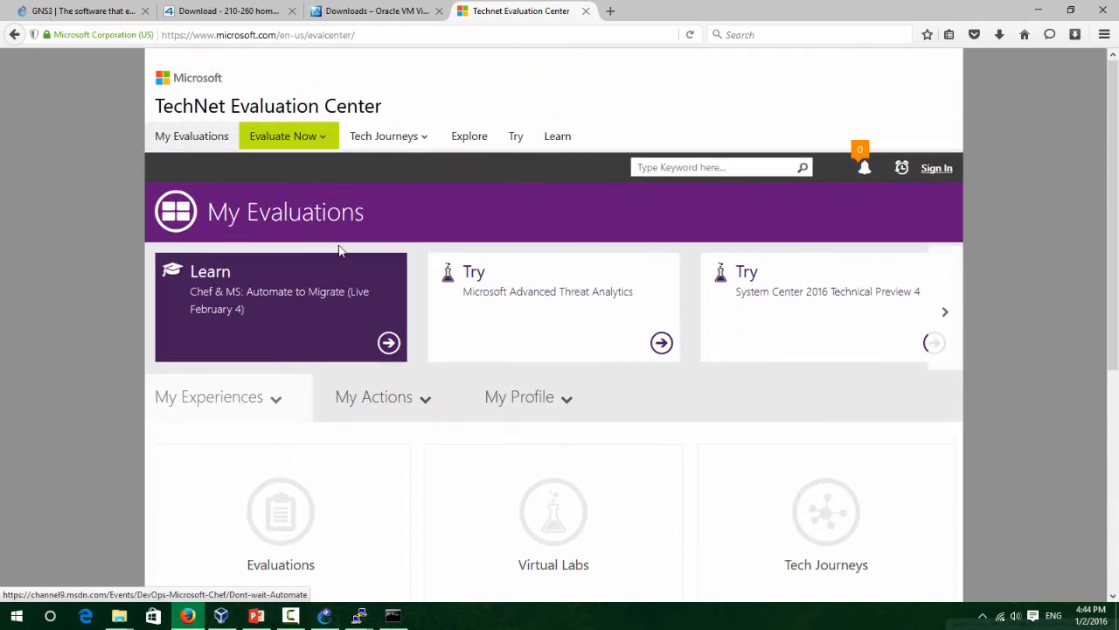
Open the Windows 8.1 Enterprise evaluation under Evaluate Now and start signing in.
click(301, 147)
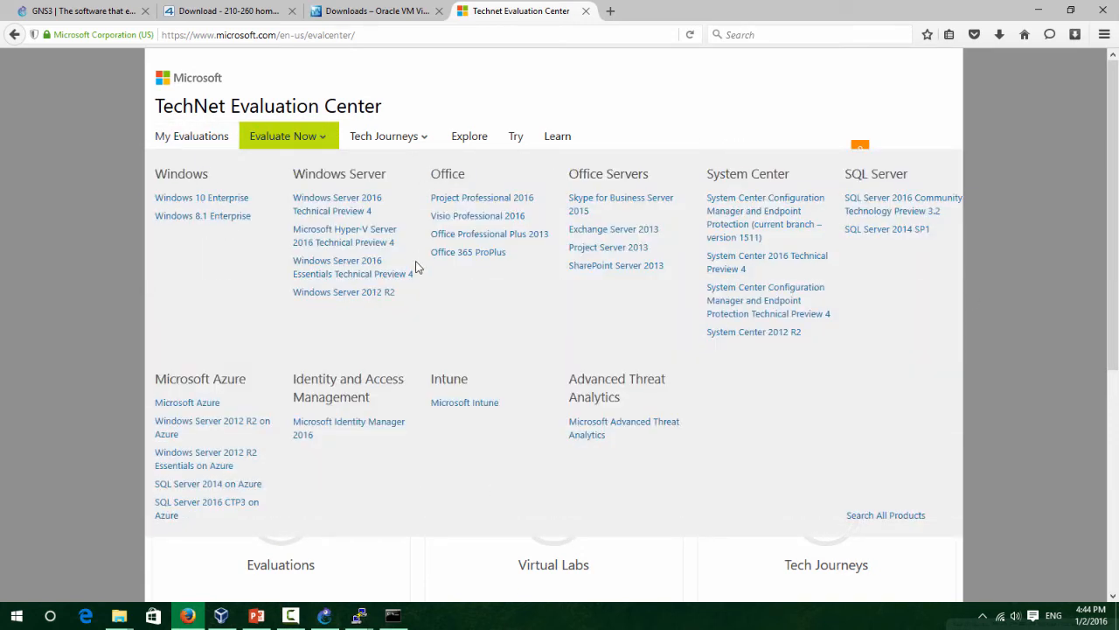
click(223, 221)
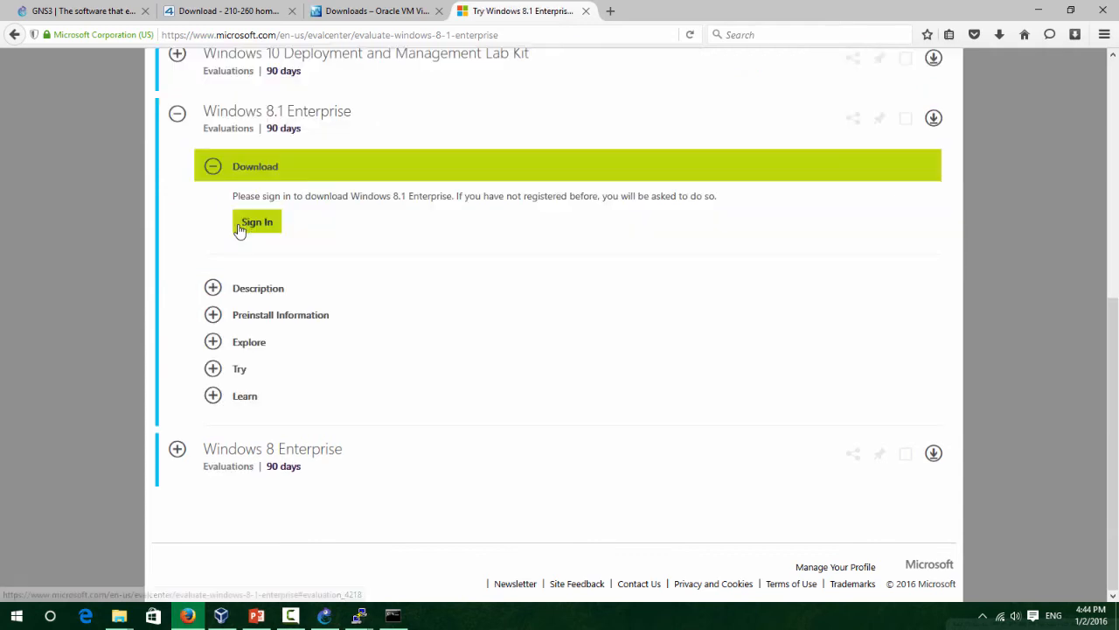
scroll(358, 211, up, 2)
scroll(306, 272, down, 1)
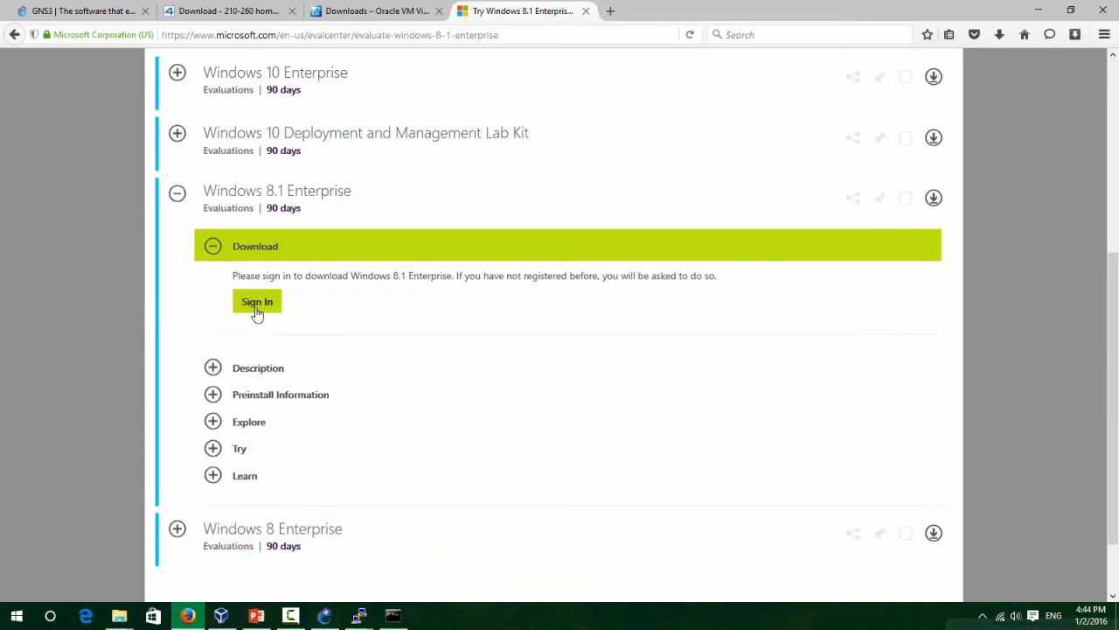
click(257, 303)
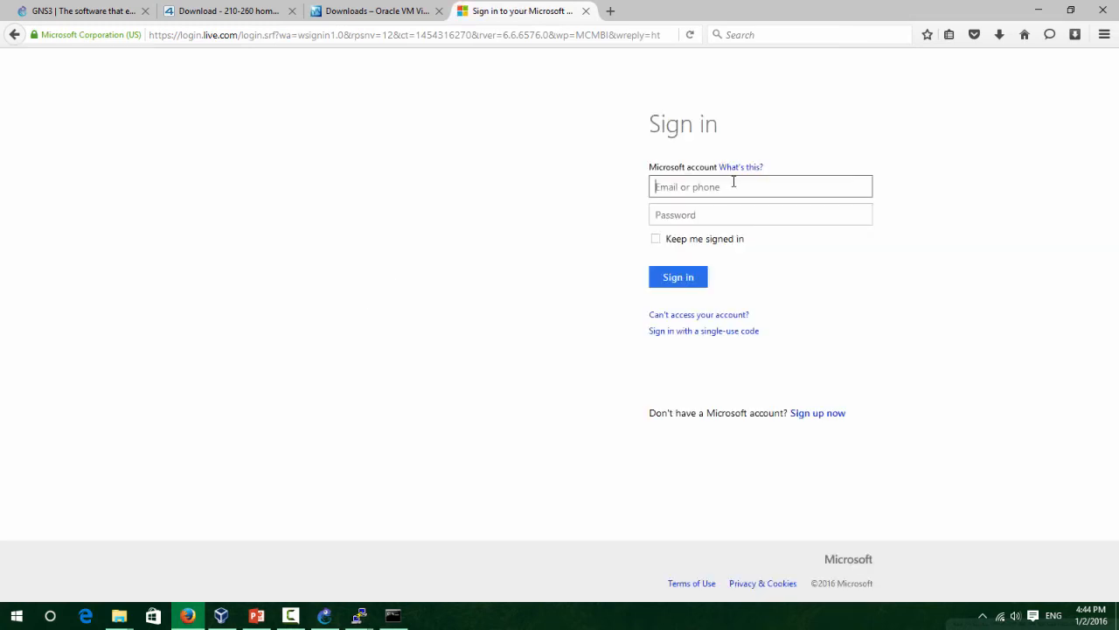
Enter the Microsoft account e-mail and password and submit the sign-in.
click(734, 181)
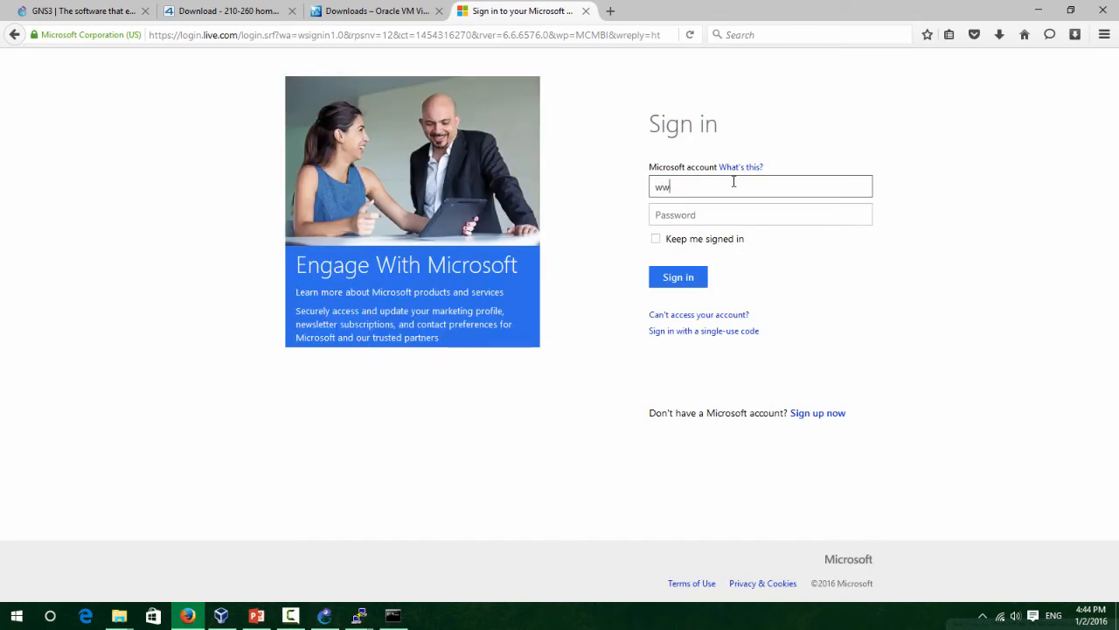
key(Tab)
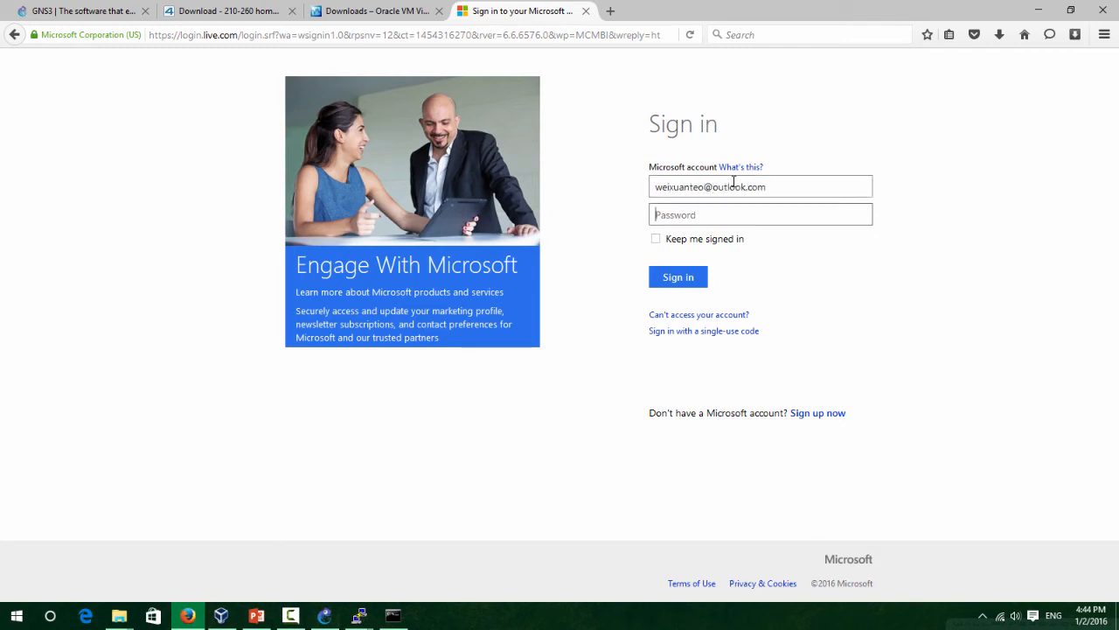
text(••••••••)
key(Return)
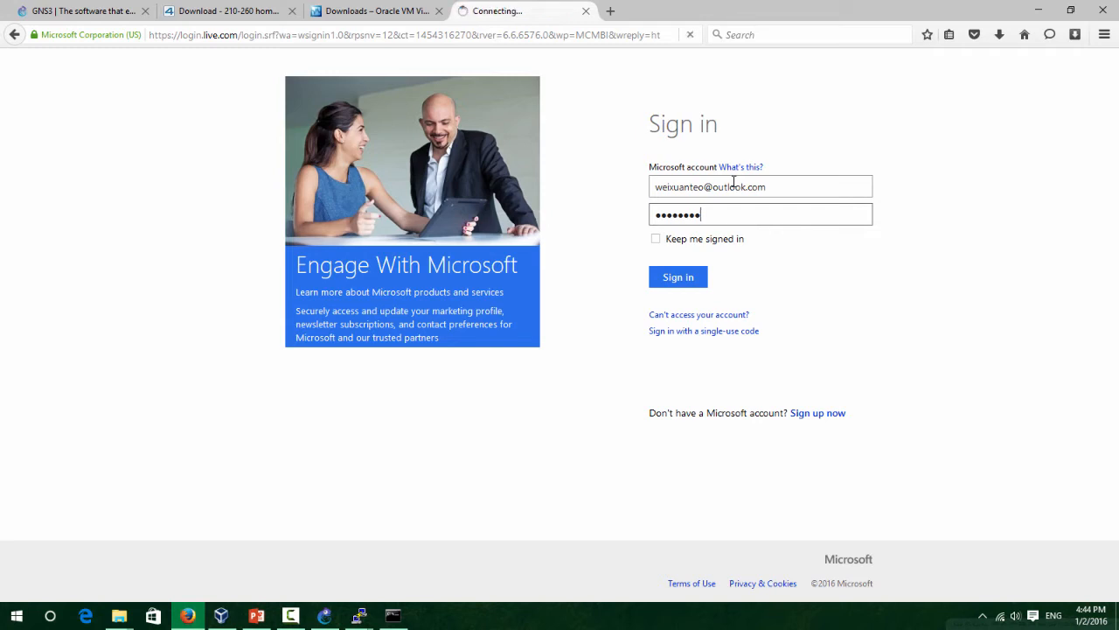
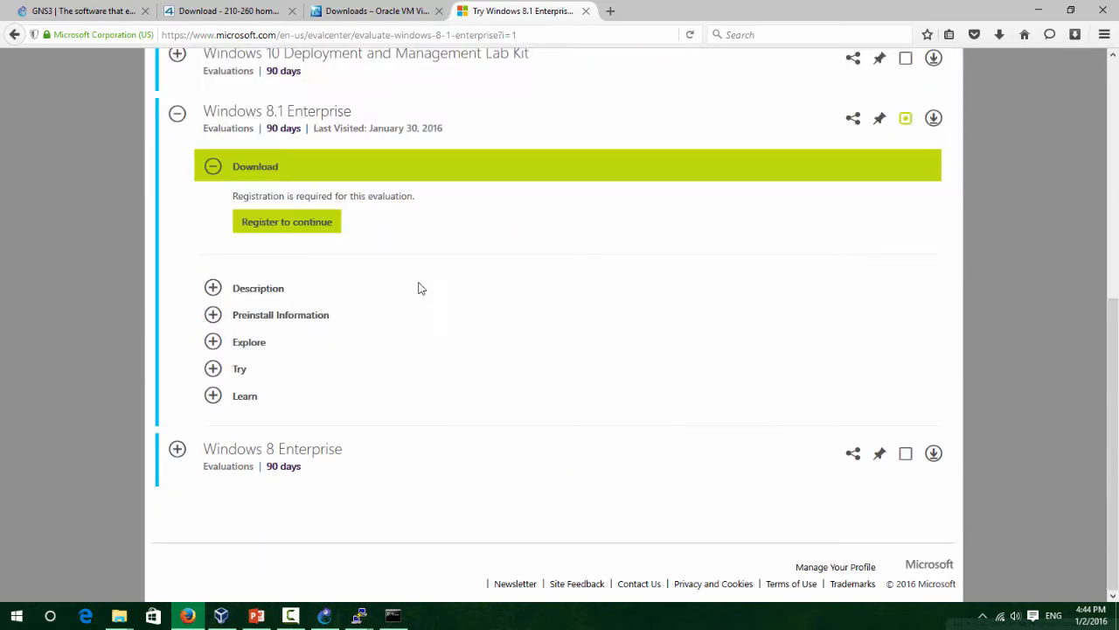
Register for the Windows 8.1 Enterprise evaluation, choosing the 64 bit version and English.
click(304, 222)
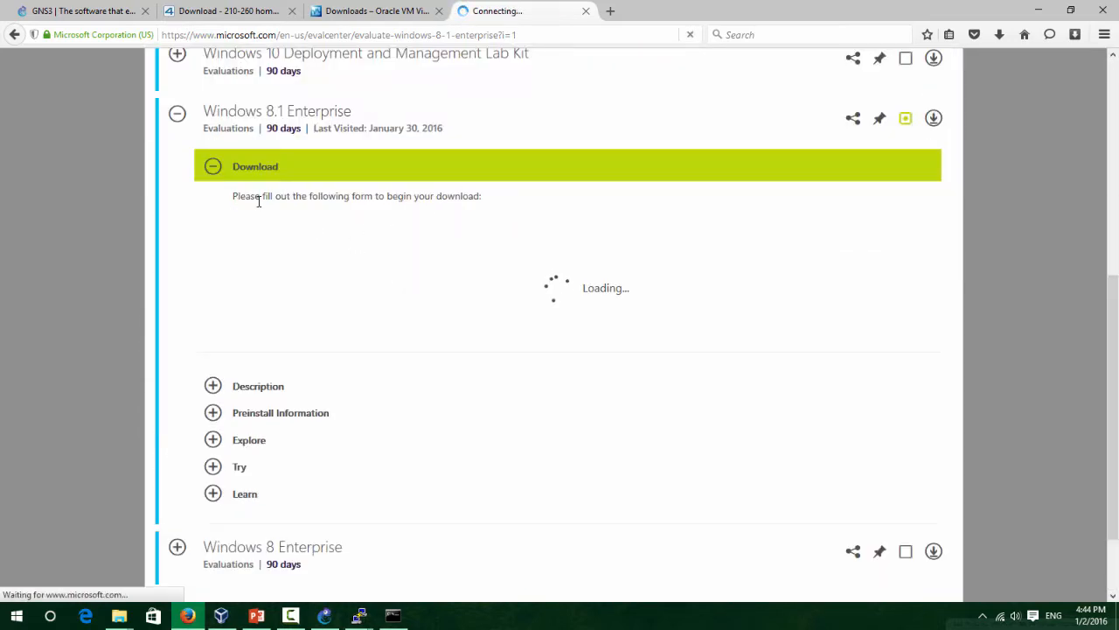
scroll(308, 248, down, 6)
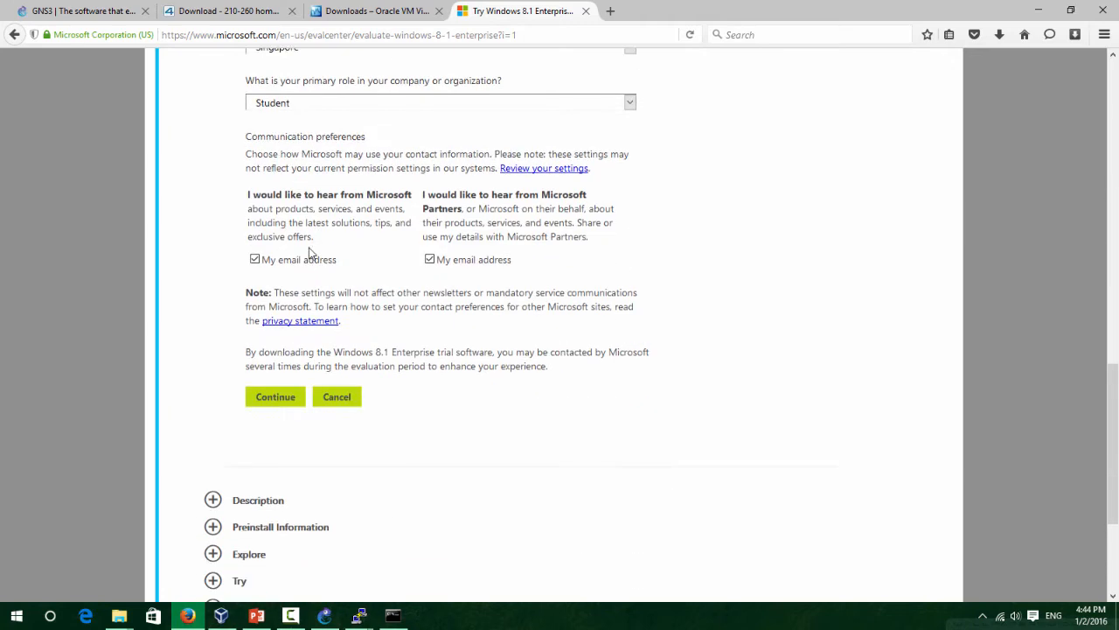
scroll(309, 248, down, 3)
scroll(295, 215, up, 6)
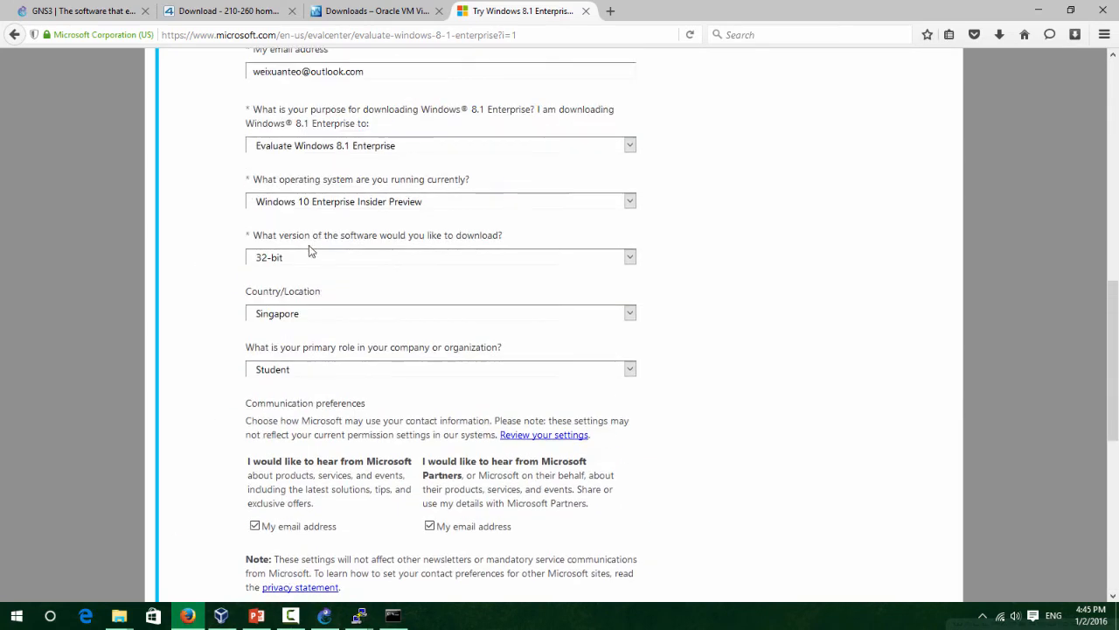
click(333, 260)
click(351, 300)
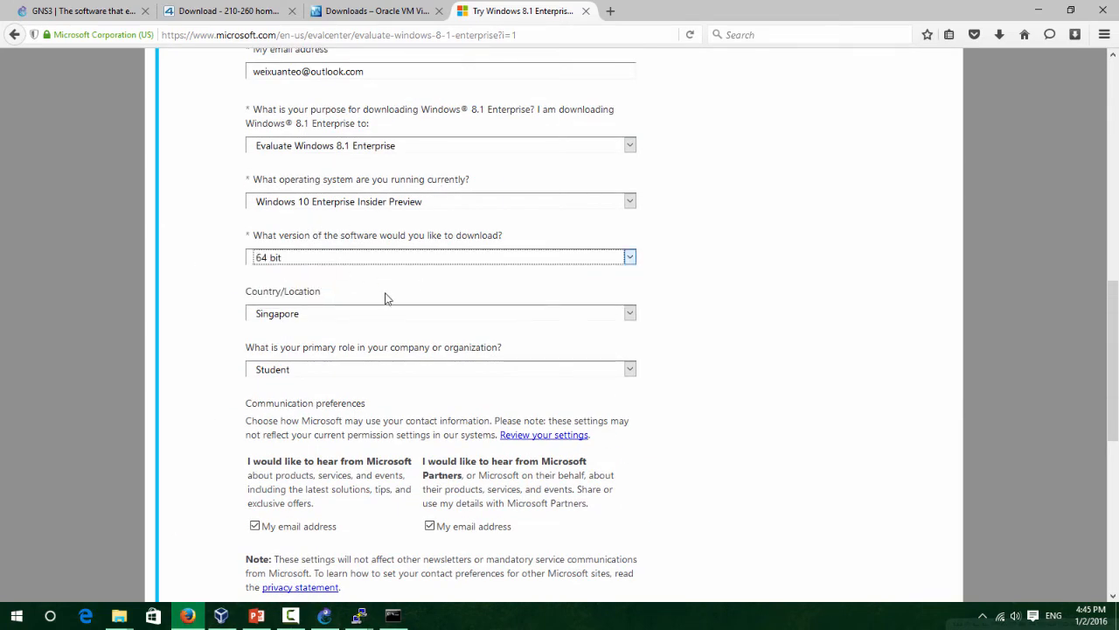
scroll(387, 298, down, 5)
scroll(345, 341, up, 5)
scroll(348, 323, down, 4)
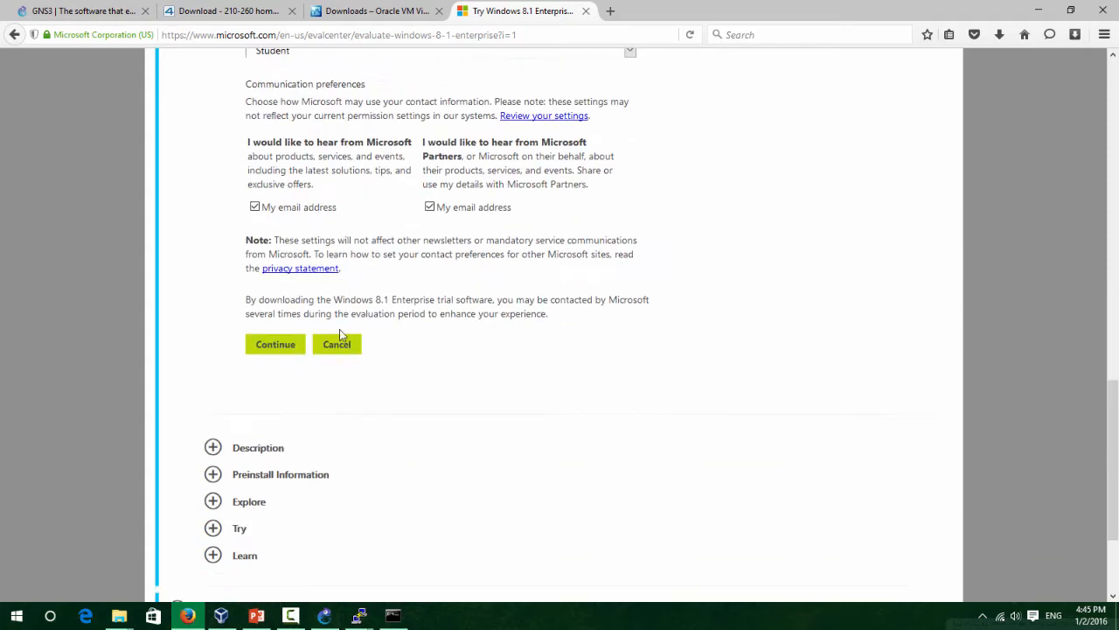
click(297, 348)
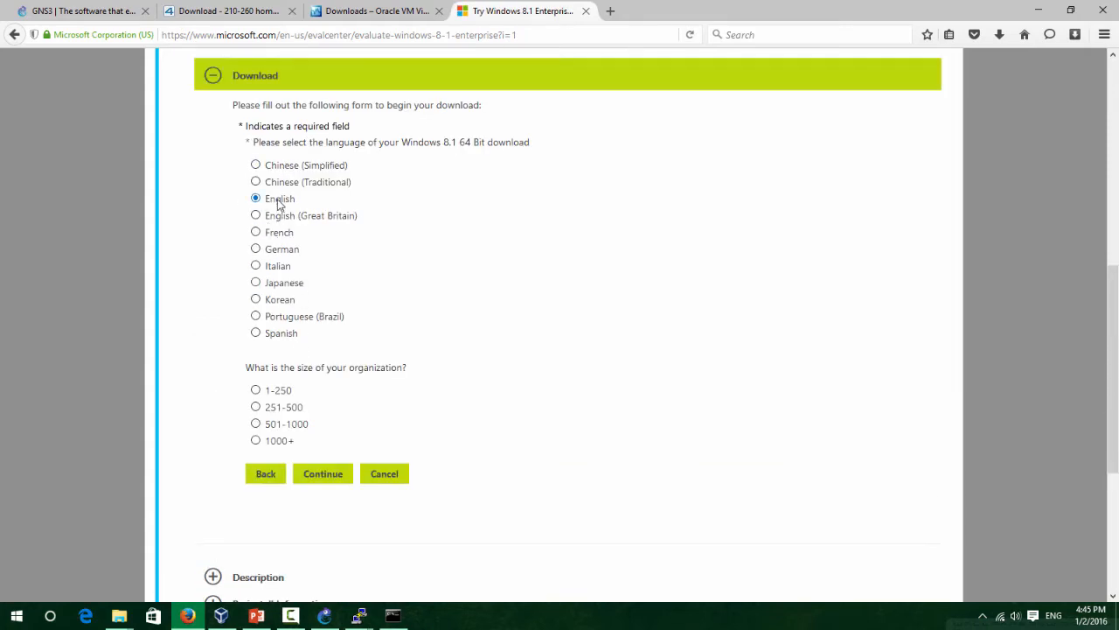
click(322, 474)
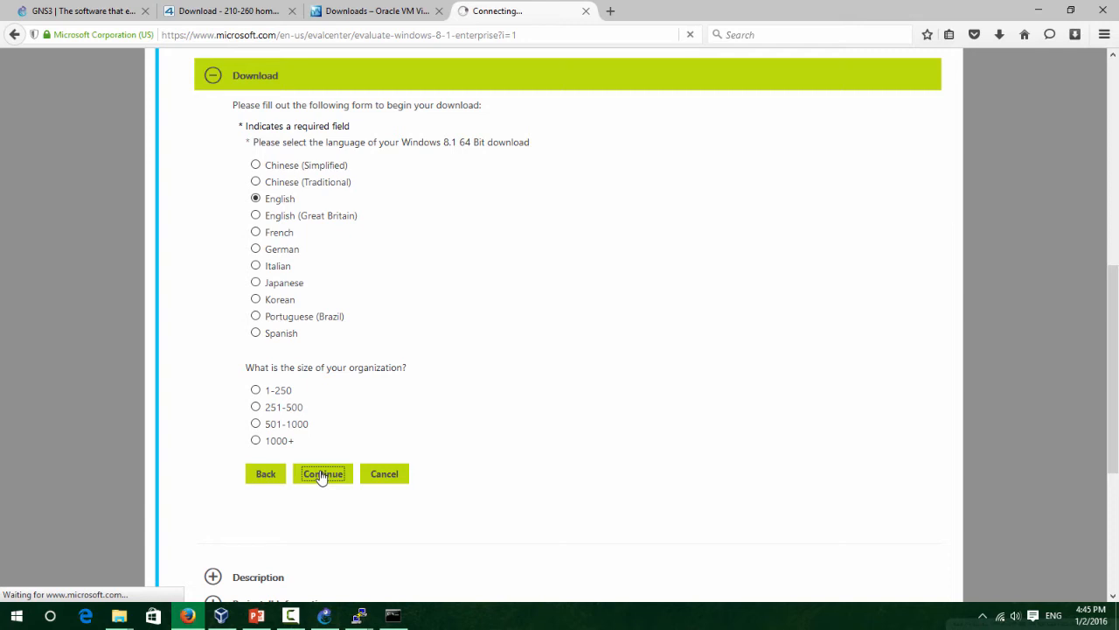
Start the Windows 8.1 ISO download, dismiss the file prompt, and minimize Firefox.
click(773, 256)
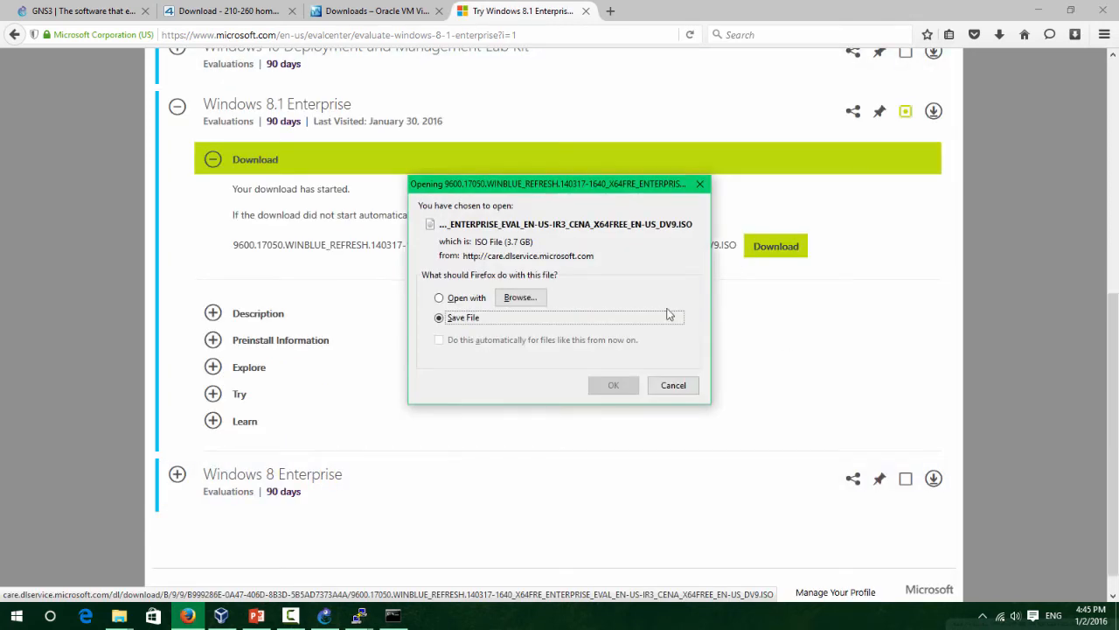
click(700, 185)
click(376, 10)
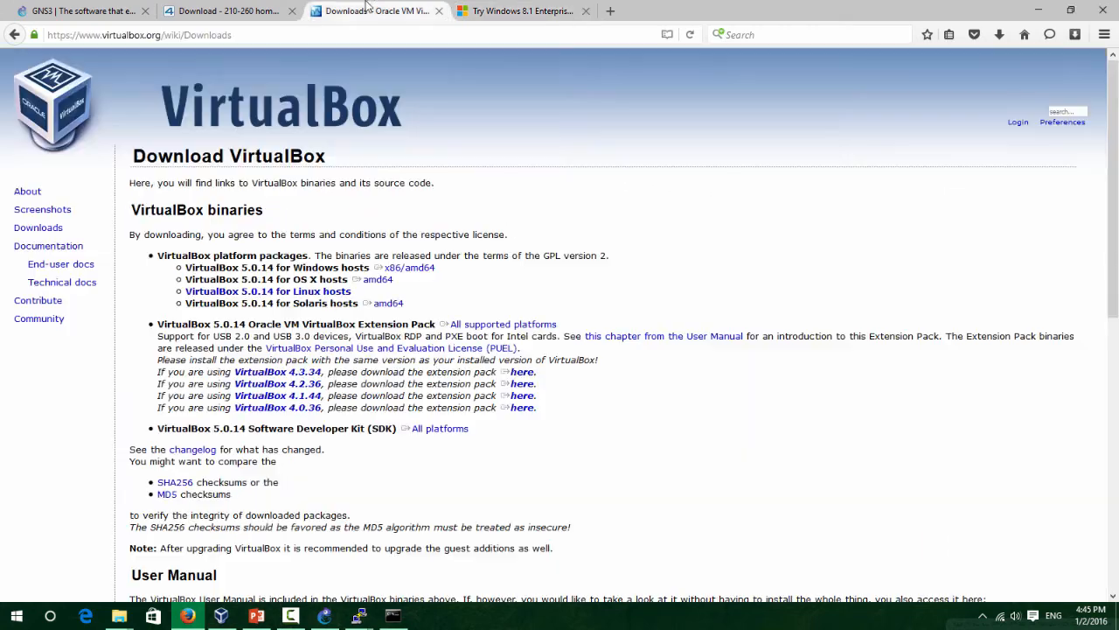
click(500, 10)
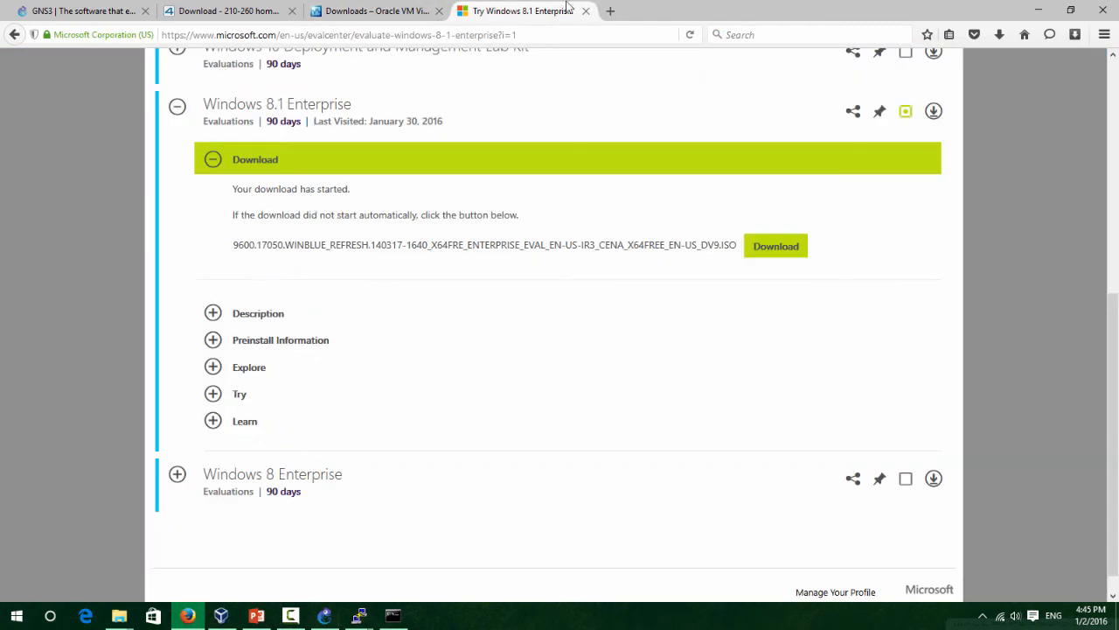
click(1046, 7)
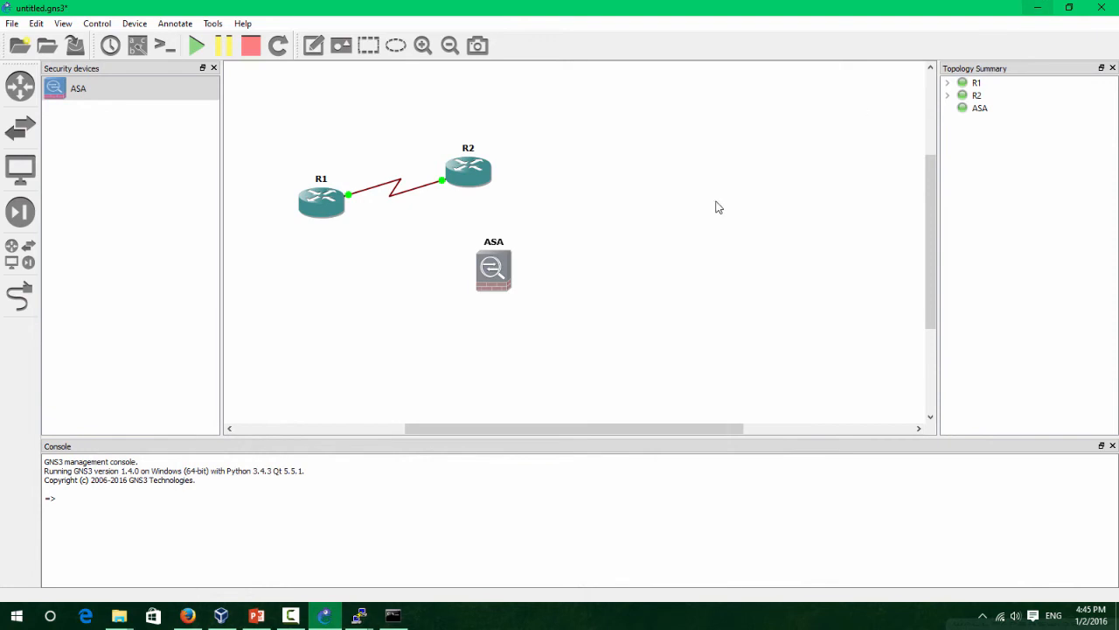
Launch Oracle VM VirtualBox from a Start search for 'virtual'.
key(super)
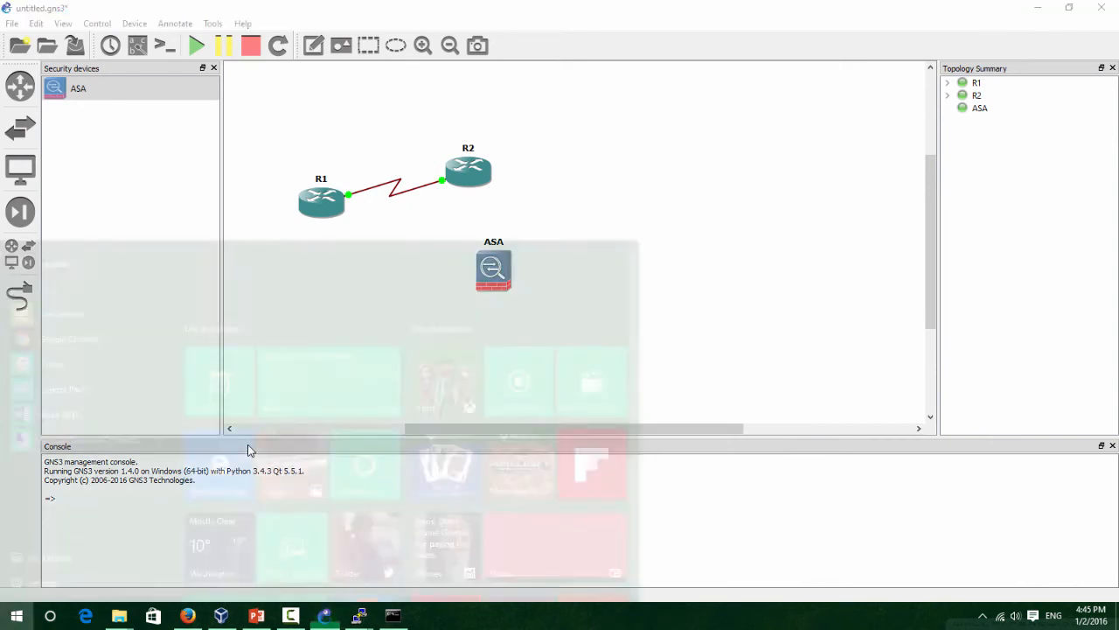
text(viur)
key(BackSpace)
key(BackSpace)
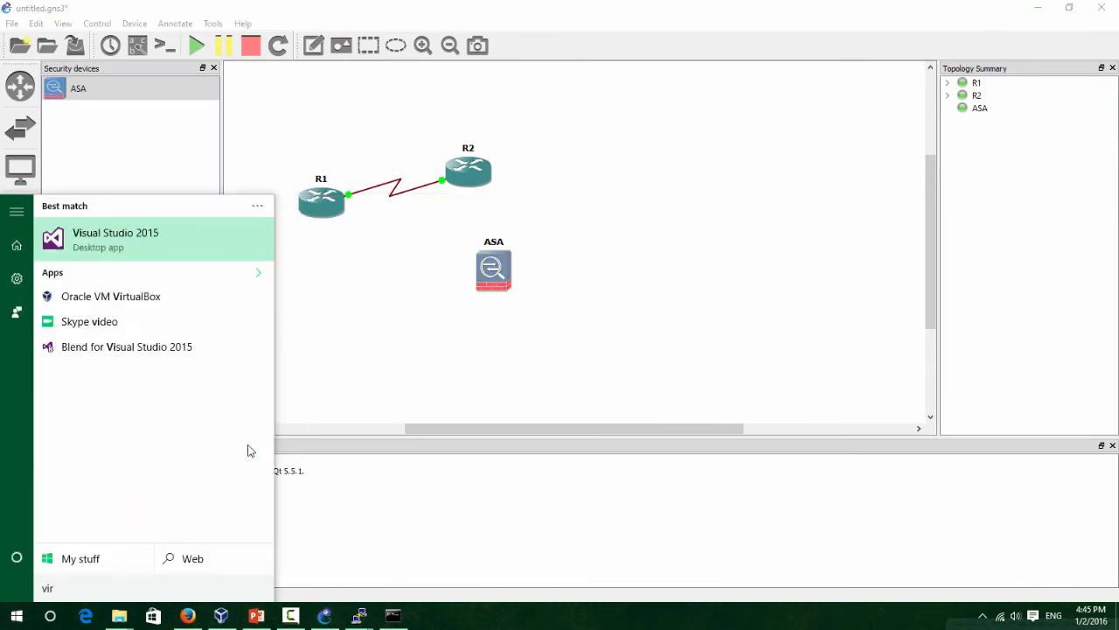
text(rtual)
key(Down)
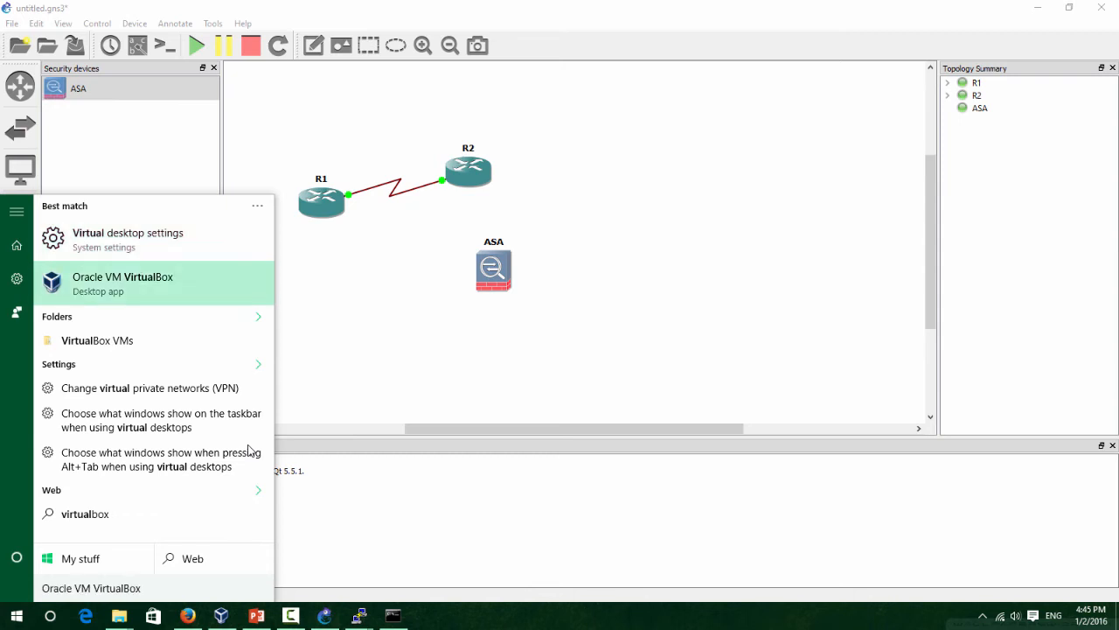
key(Return)
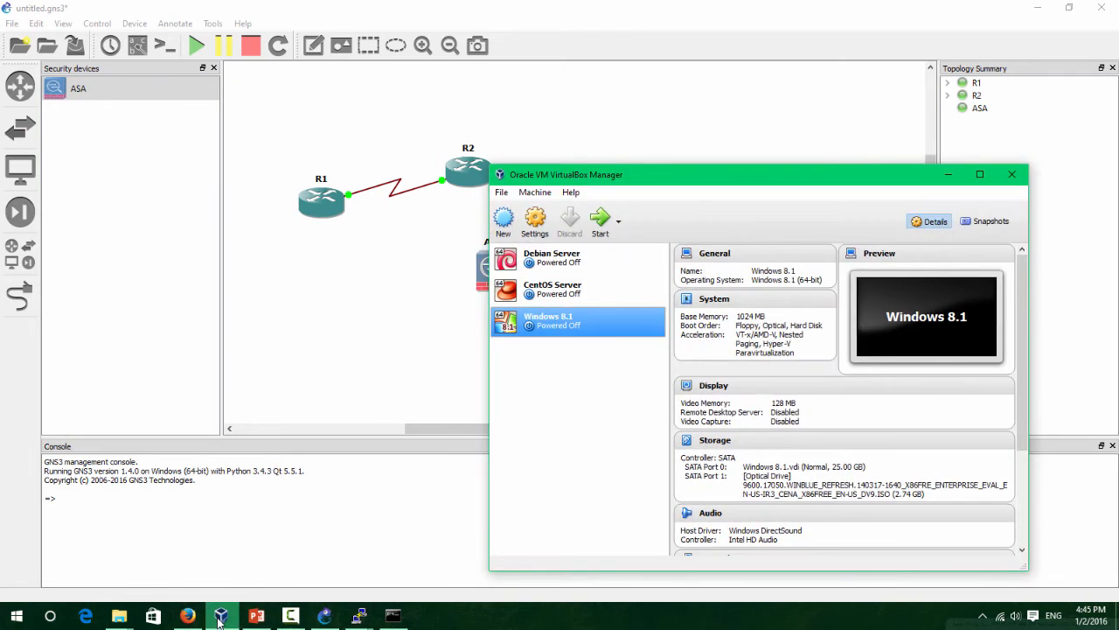
Reposition the VirtualBox Manager window and bring it back in front of GNS3.
click(535, 192)
click(661, 180)
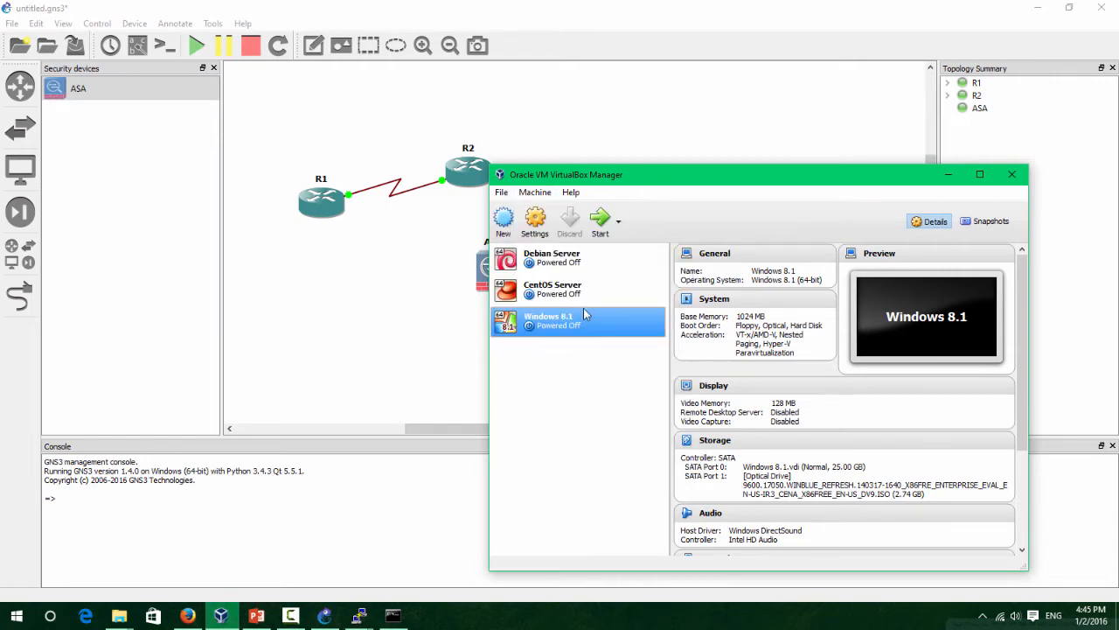
drag(666, 178, 698, 71)
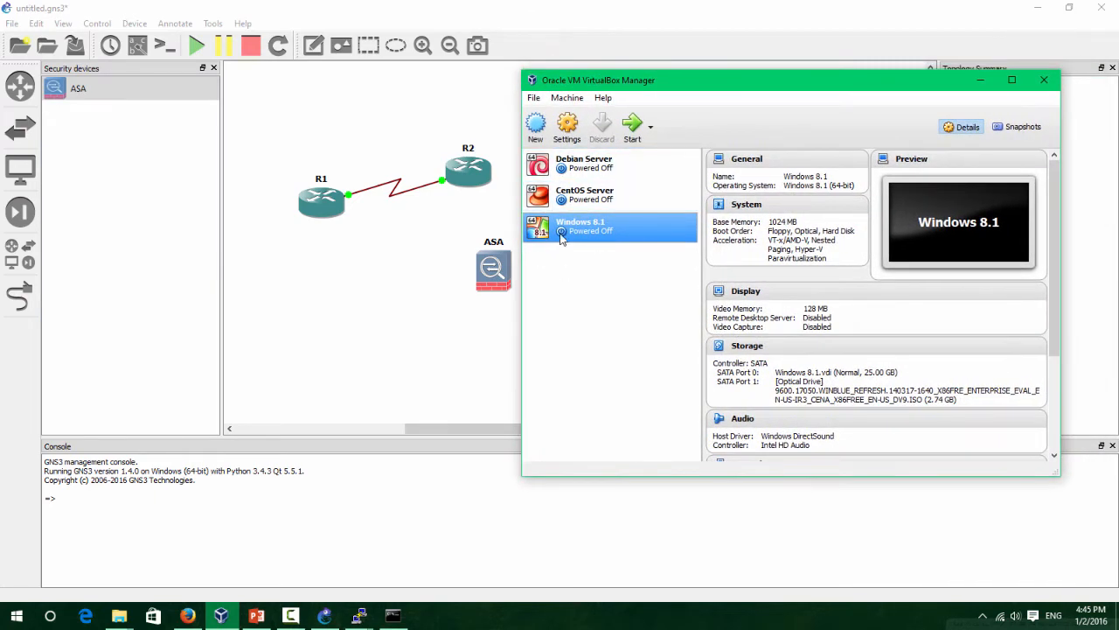
click(533, 98)
click(834, 15)
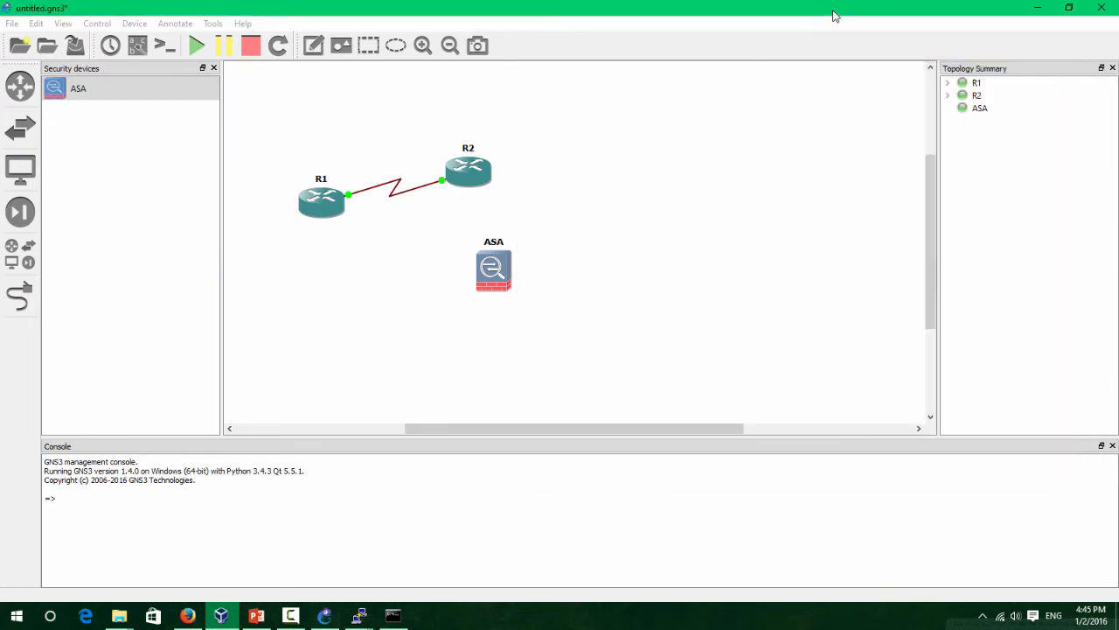
mouse_move(220, 618)
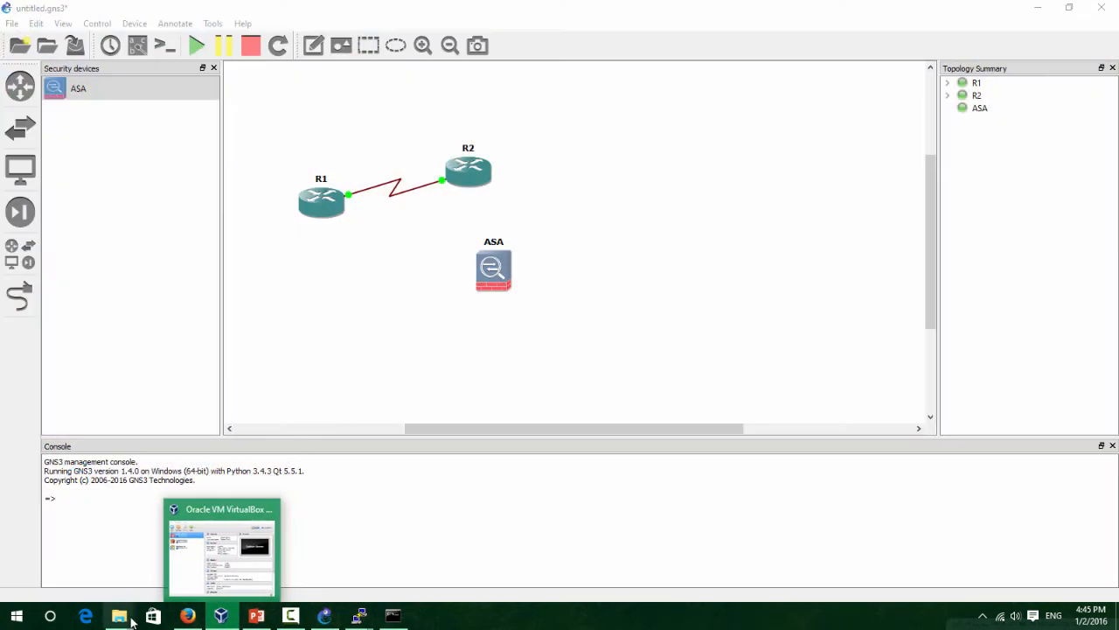
click(262, 533)
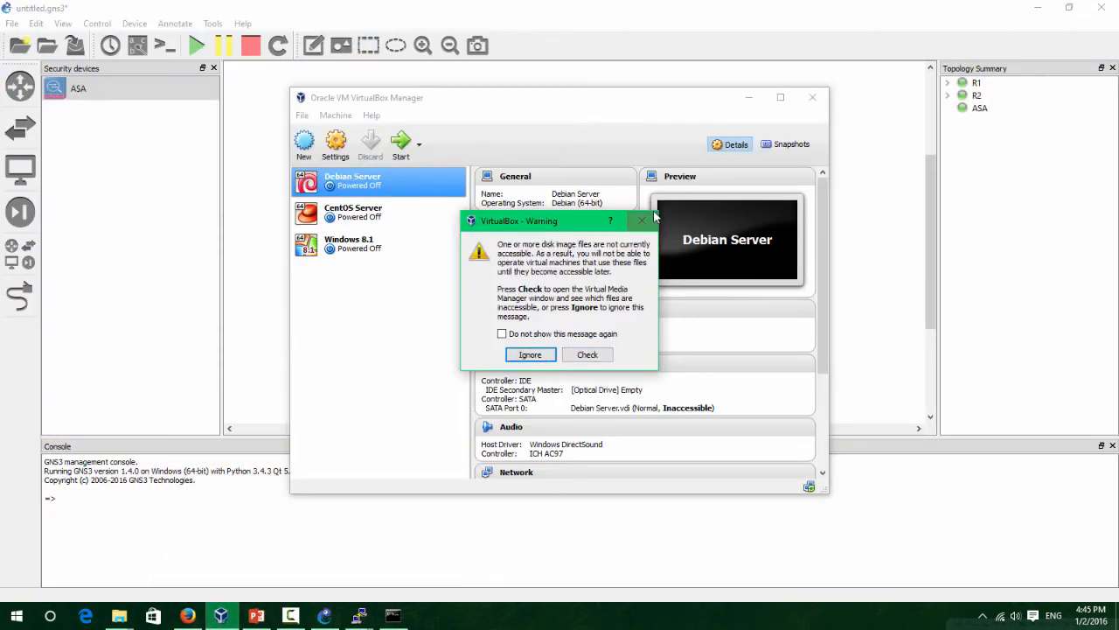
Ignore the inaccessible-disk warning and start a new 'Win' VM of type Windows 8.1 (64-bit).
click(532, 355)
click(304, 144)
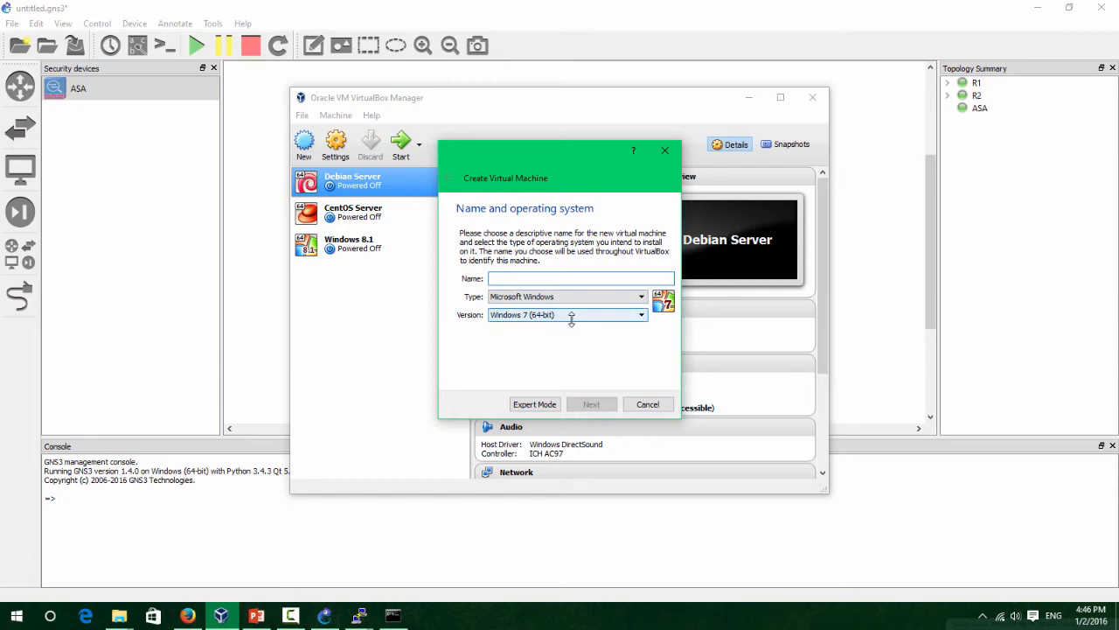
click(570, 315)
scroll(575, 393, down, 2)
scroll(575, 391, down, 2)
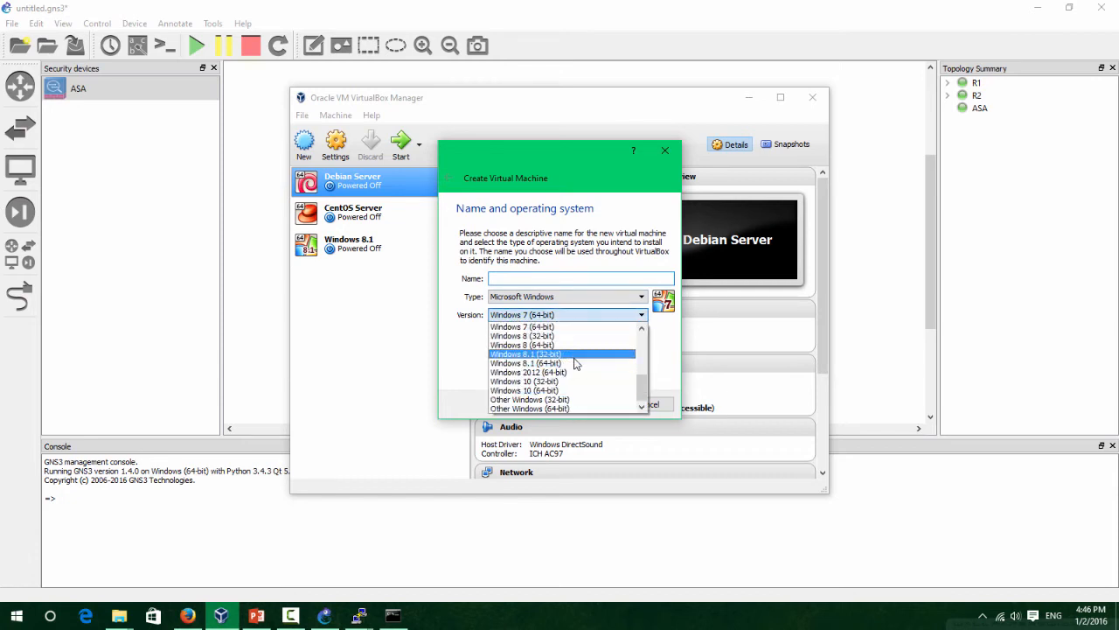
click(573, 365)
click(549, 278)
text(Windows)
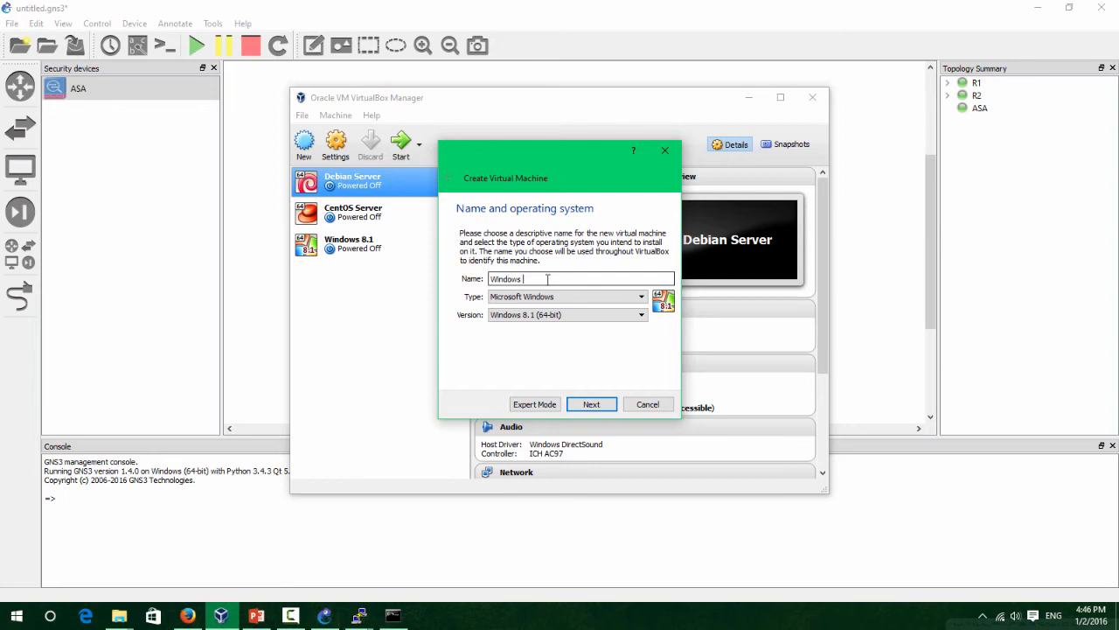
Accept 2048 MB memory, cancel the wizard at the hard disk step, and reposition the Manager.
click(591, 404)
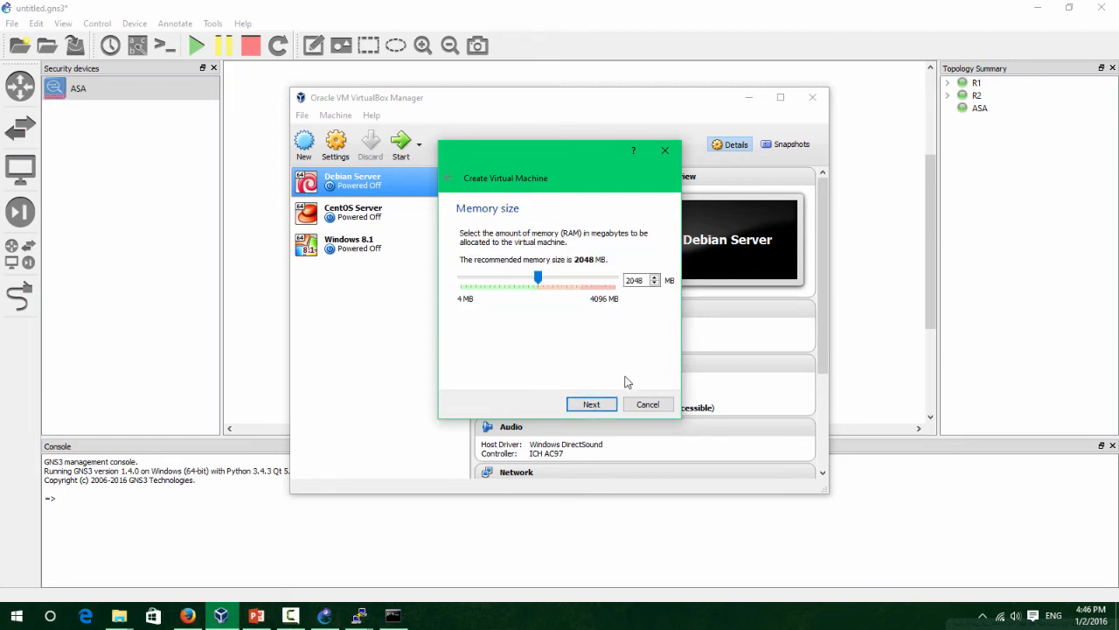
click(604, 405)
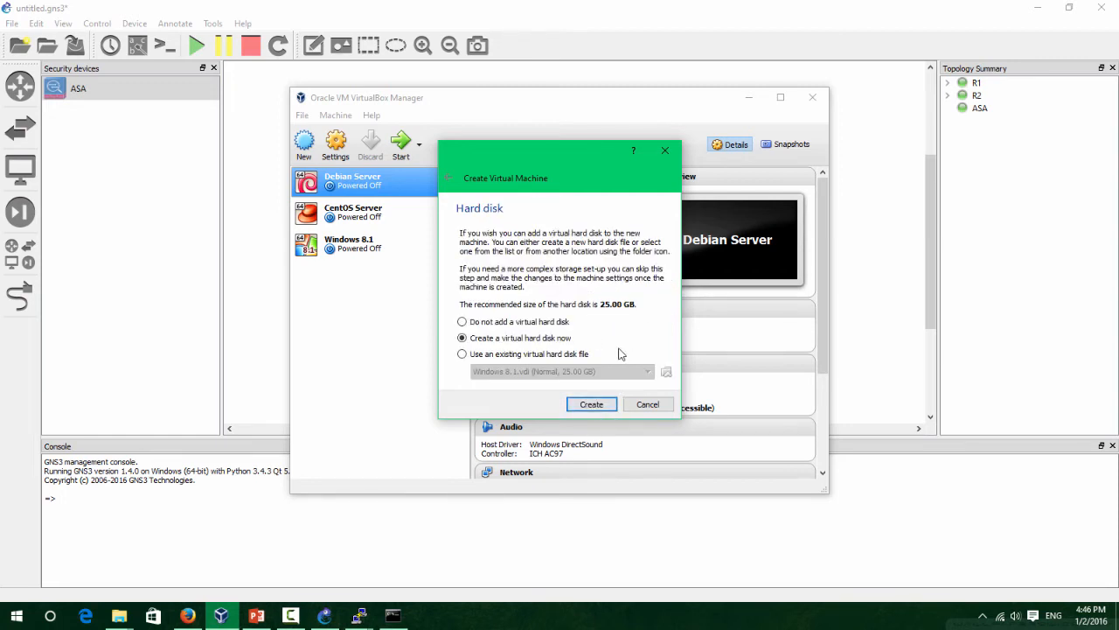
click(591, 404)
click(654, 411)
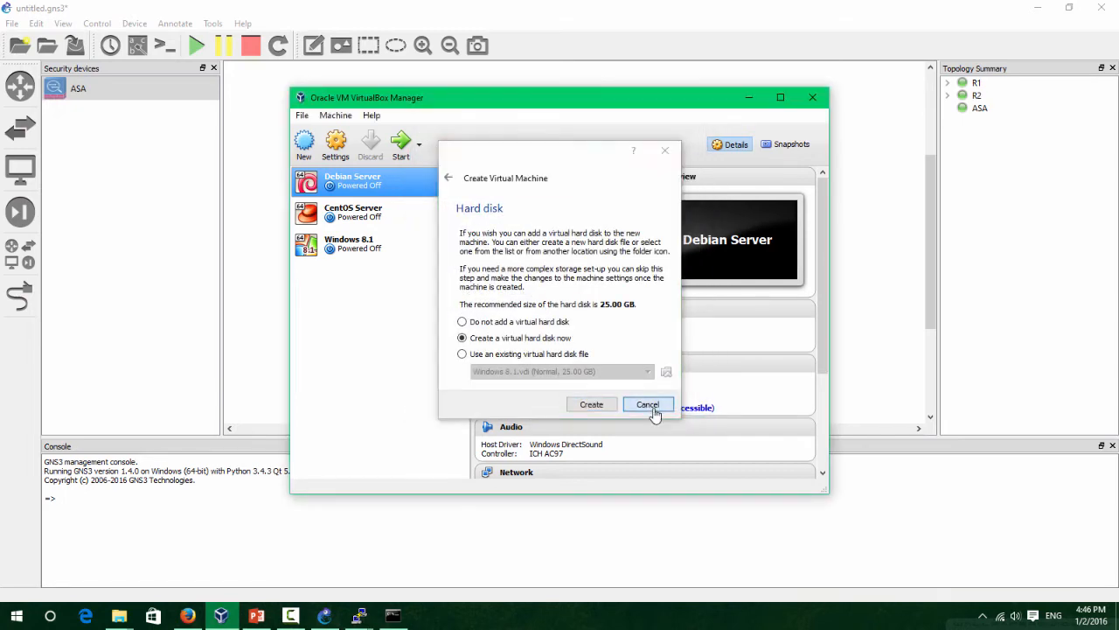
click(652, 411)
double_click(544, 98)
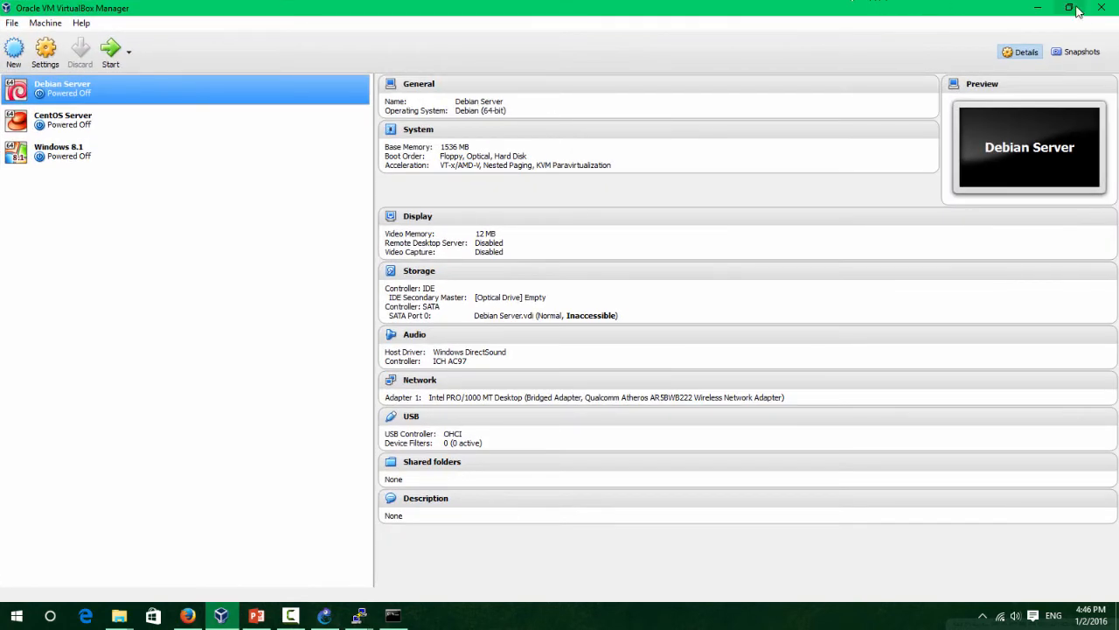
click(1068, 7)
drag(599, 114, 775, 95)
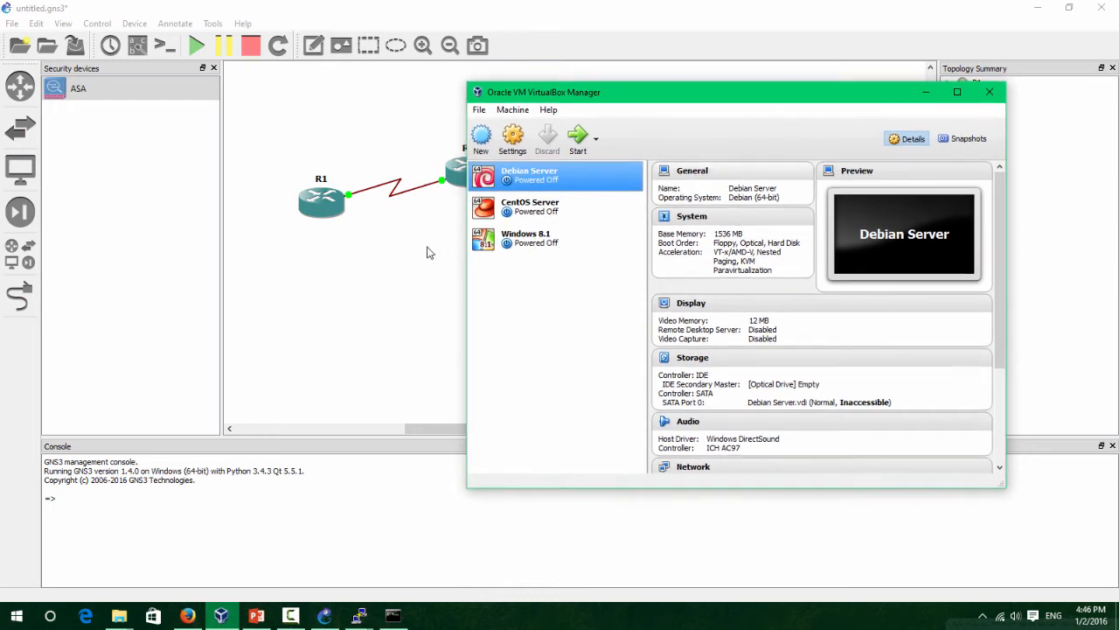
In GNS3 Preferences, start a new VirtualBox VM template and open its VM list.
click(368, 263)
click(35, 24)
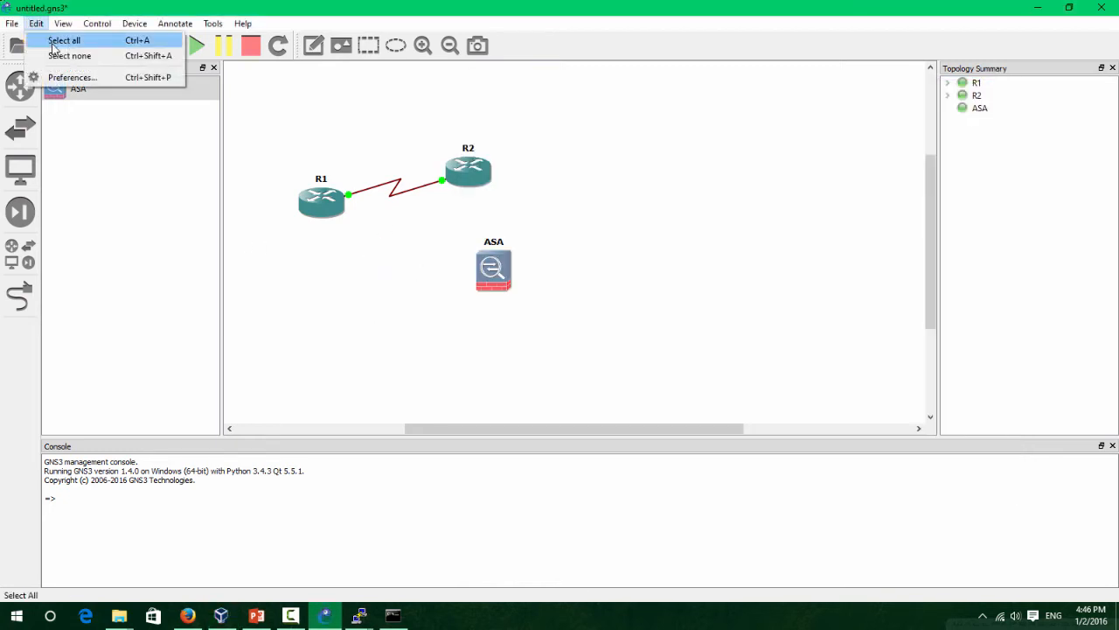
click(72, 77)
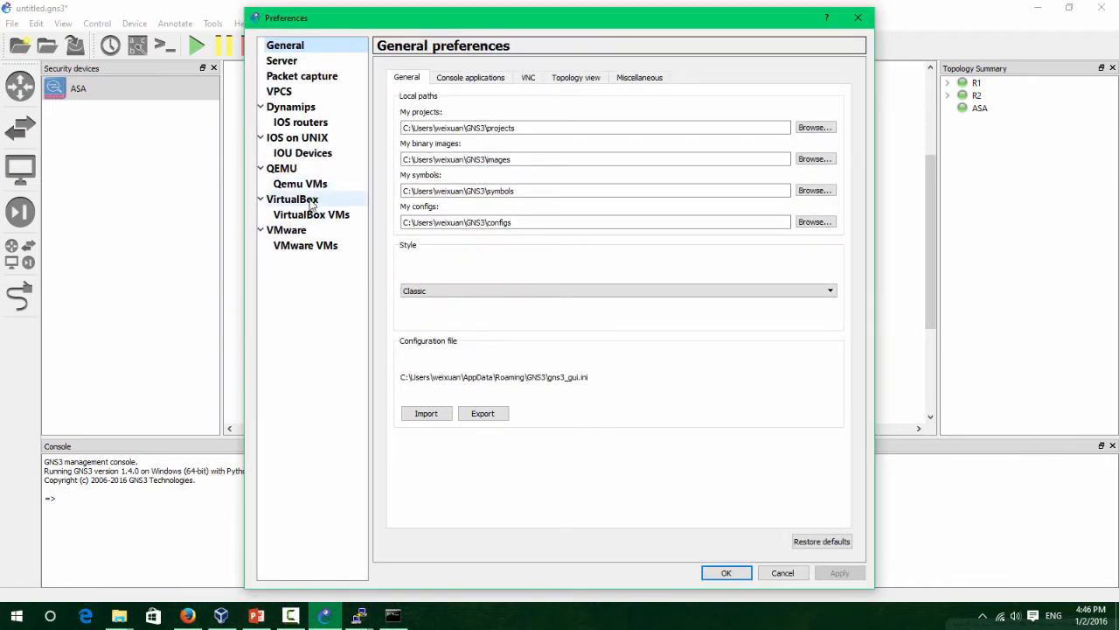
click(316, 199)
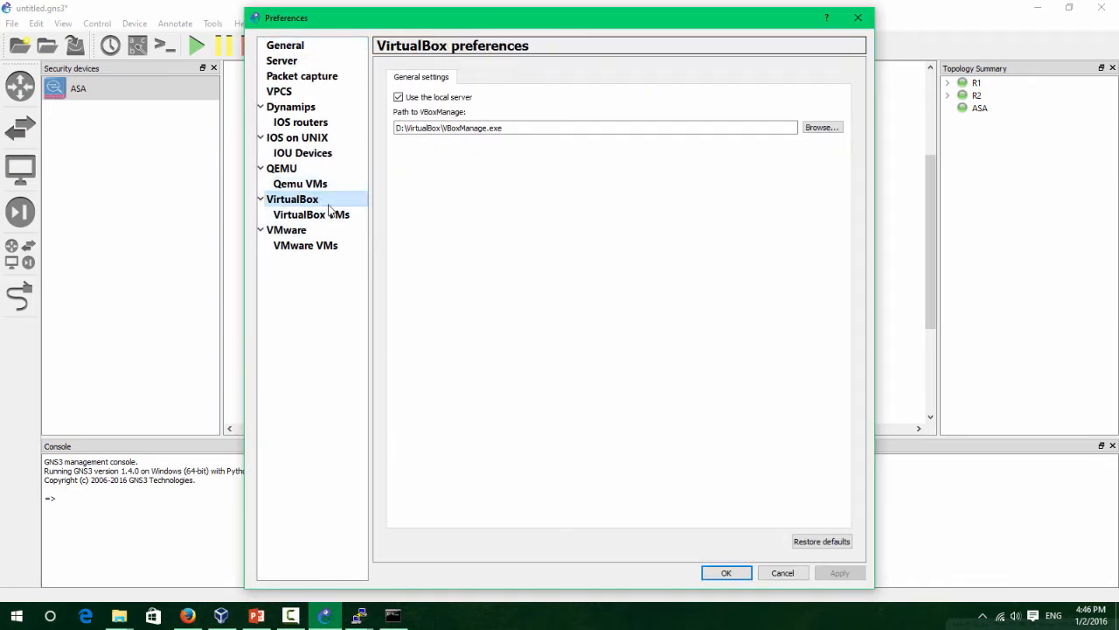
click(329, 216)
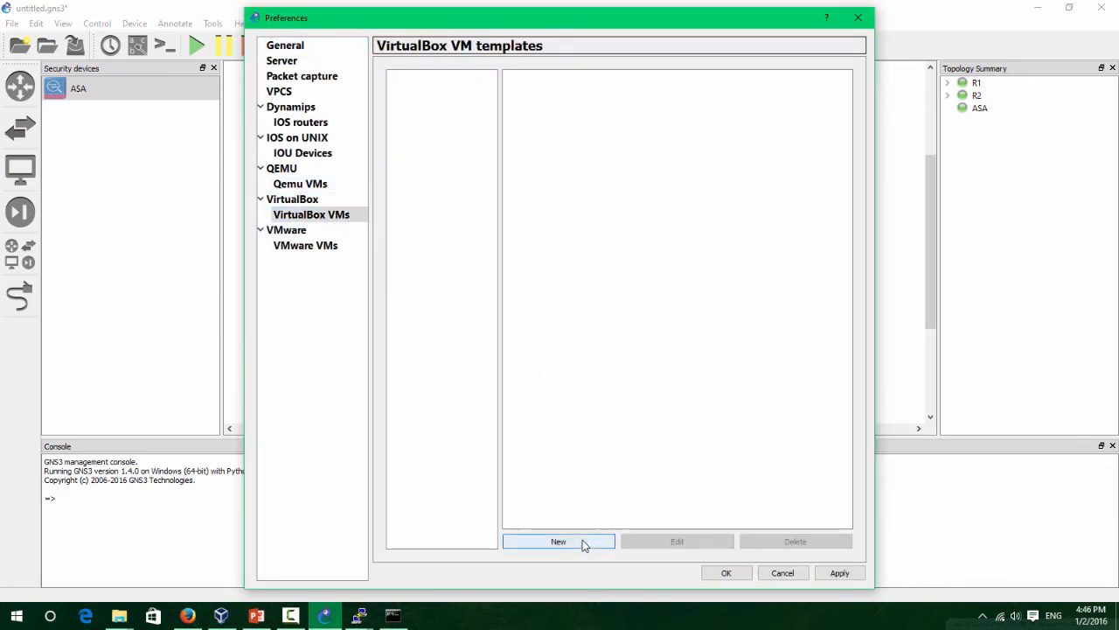
click(582, 541)
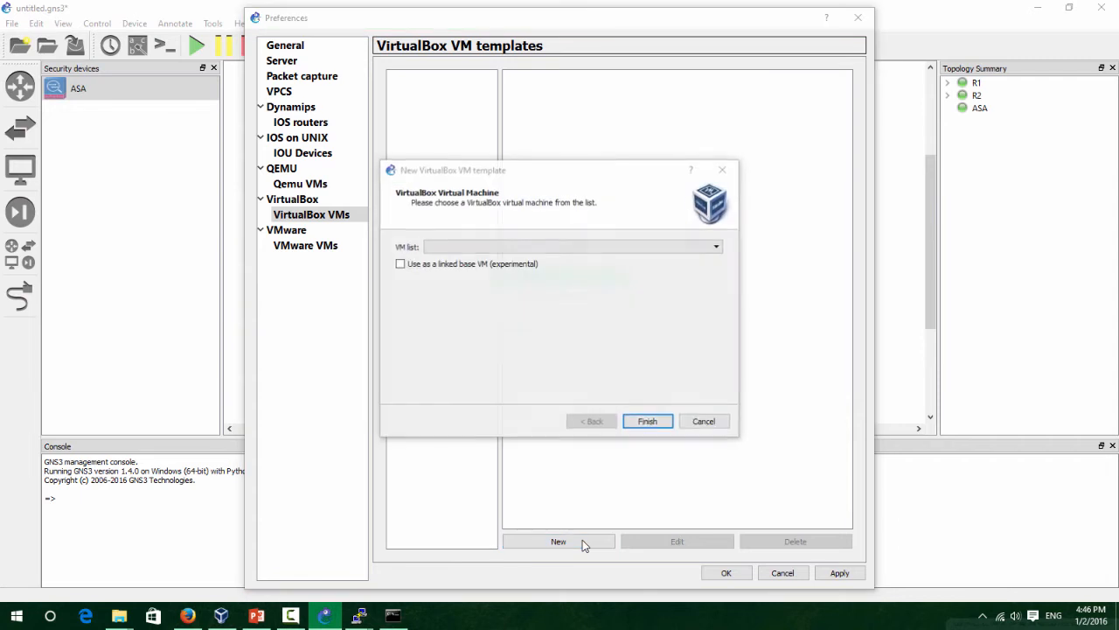
click(533, 246)
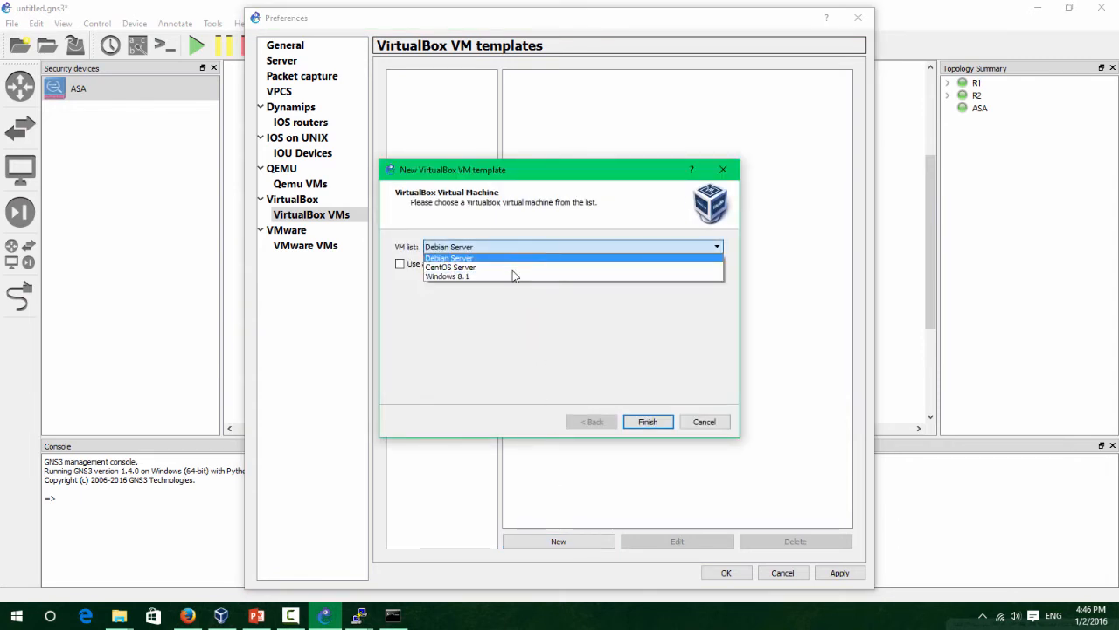
In VirtualBox Manager, open the settings of the Windows 8.1 VM.
click(221, 616)
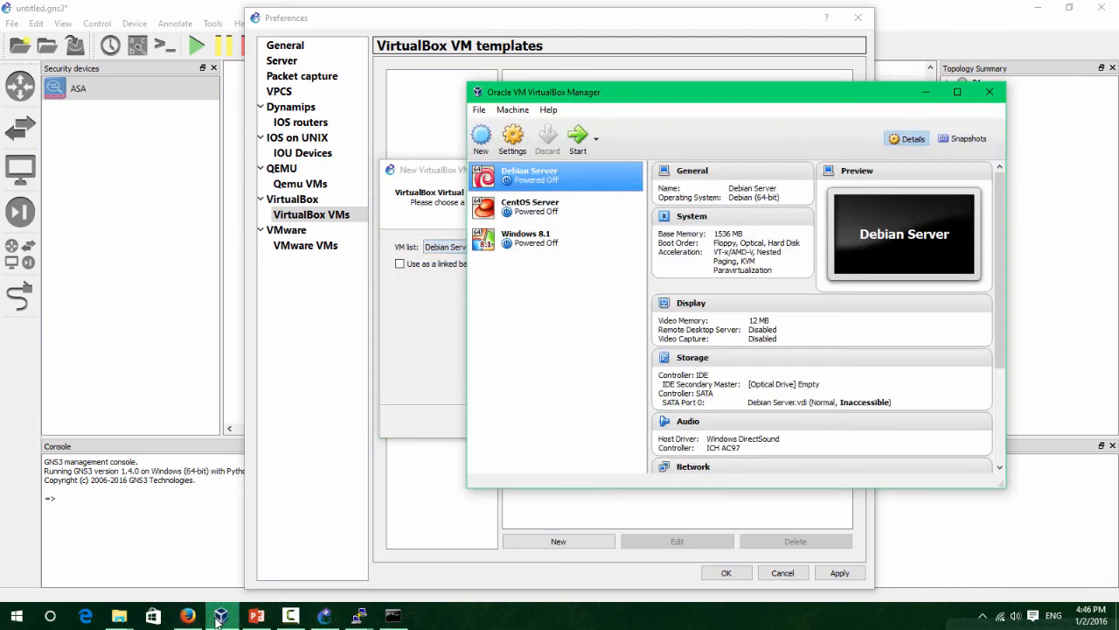
drag(629, 95, 779, 90)
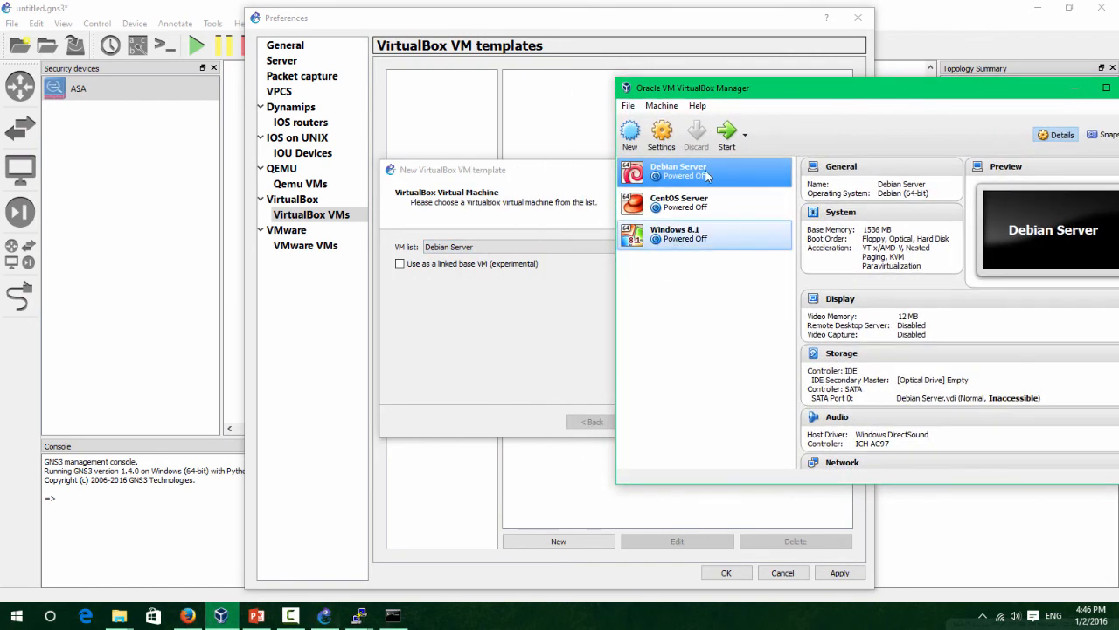
click(523, 246)
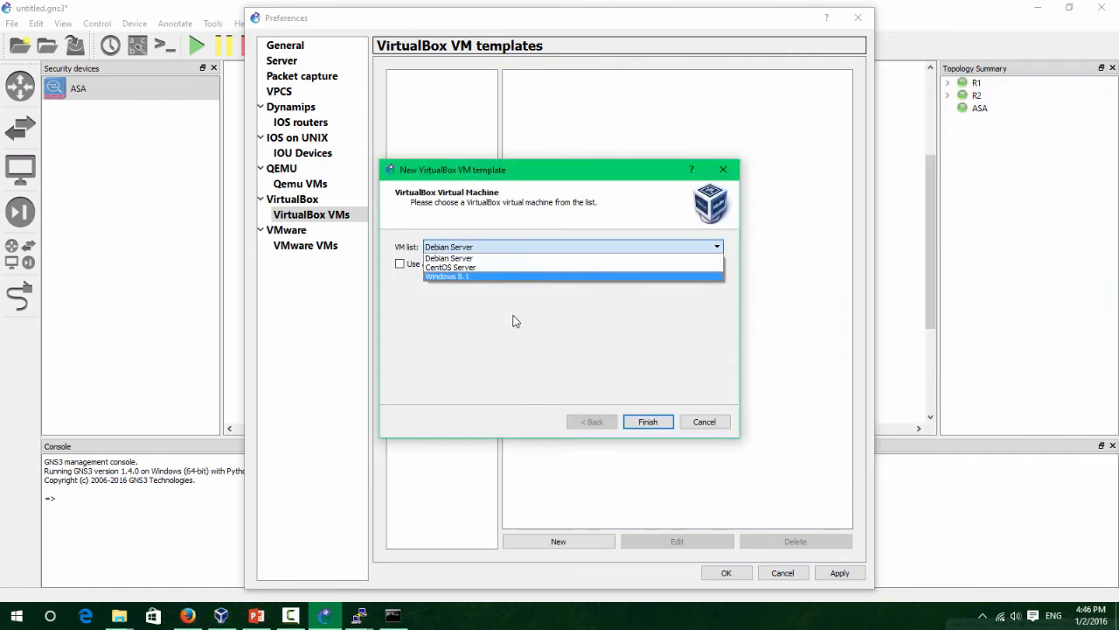
click(221, 616)
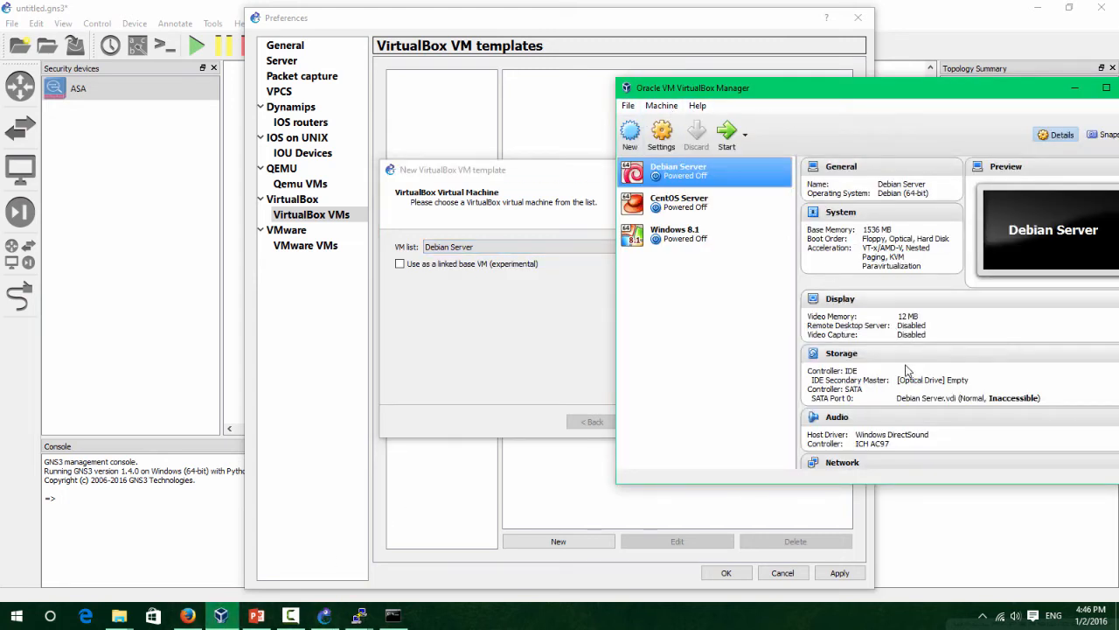
click(682, 234)
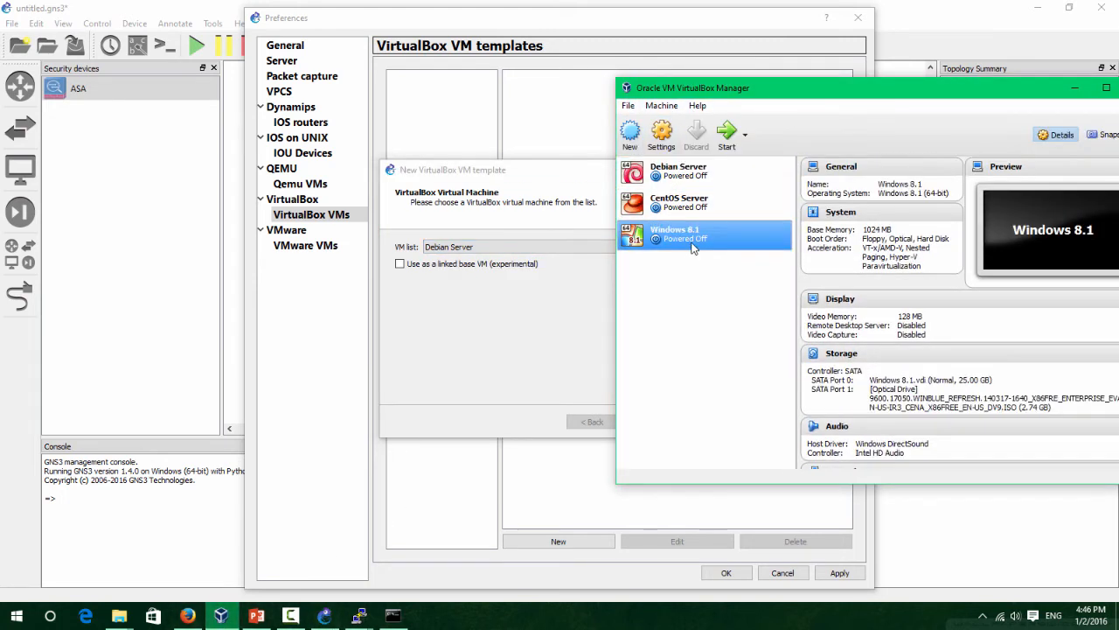
right_click(689, 240)
click(714, 255)
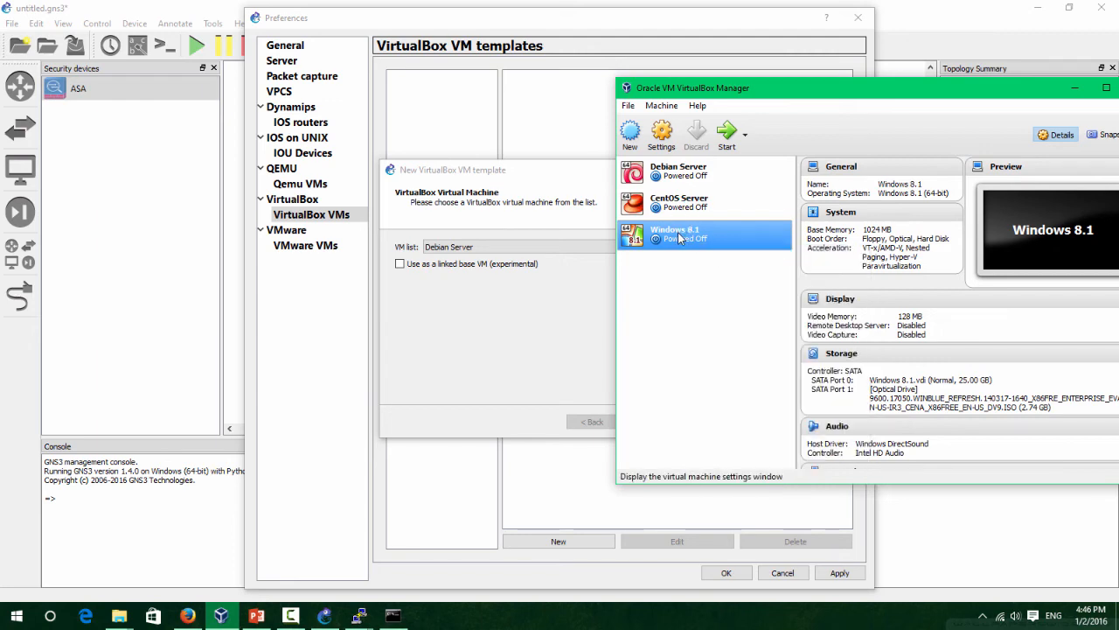
Set the Windows 8.1 VM's first network adapter to Not attached and save.
click(706, 264)
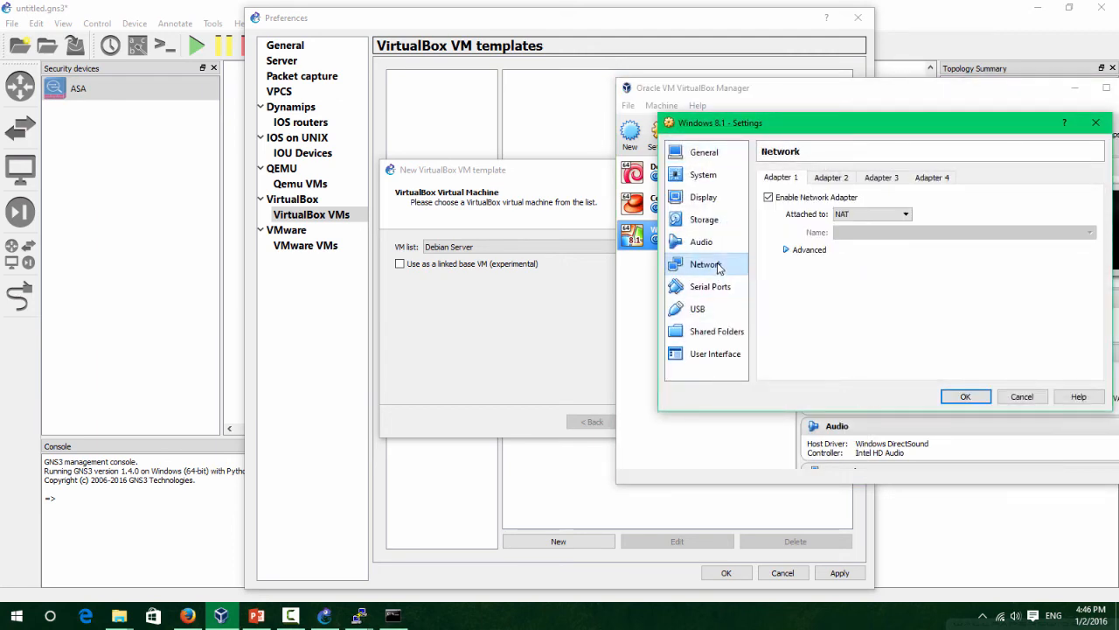
click(877, 213)
click(882, 226)
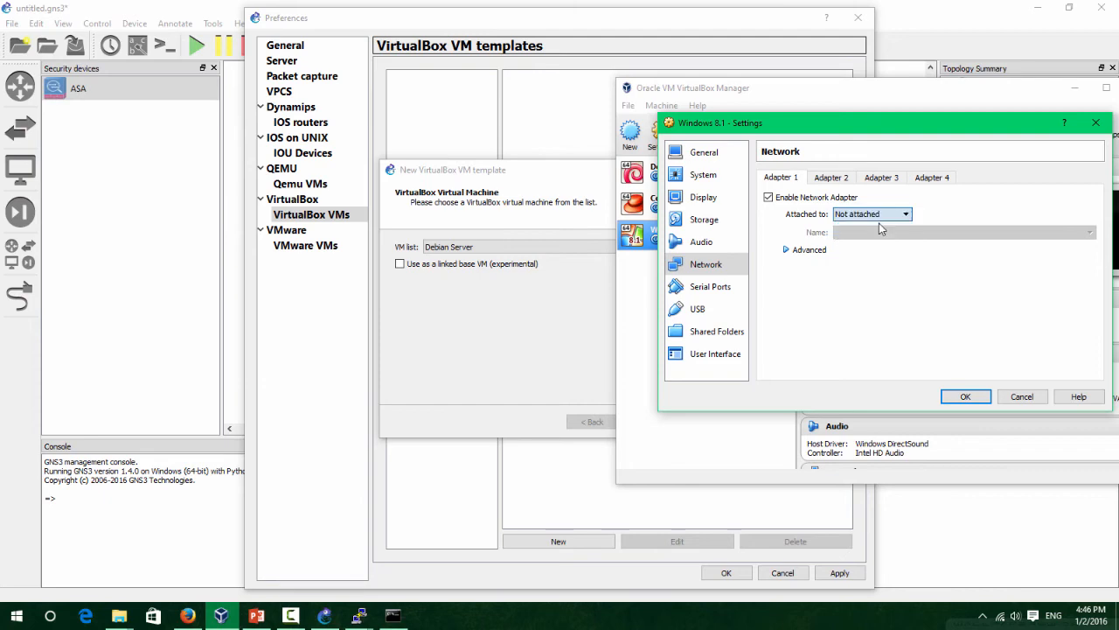
click(953, 397)
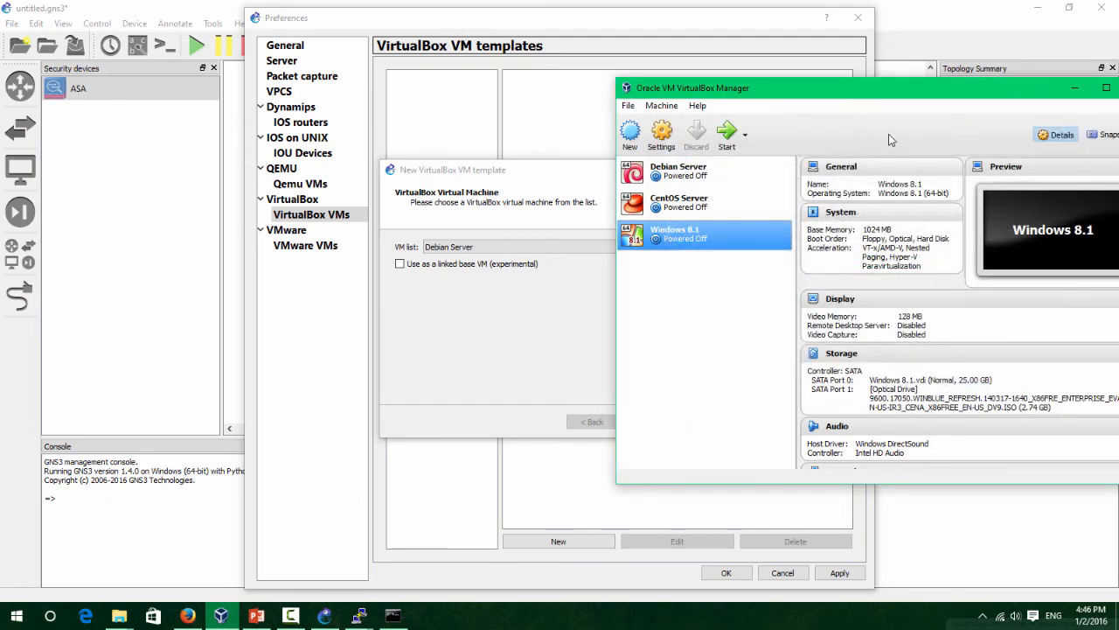
Minimize VirtualBox and choose Windows 8.1 as the GNS3 template's VM.
drag(887, 99, 450, 134)
click(634, 127)
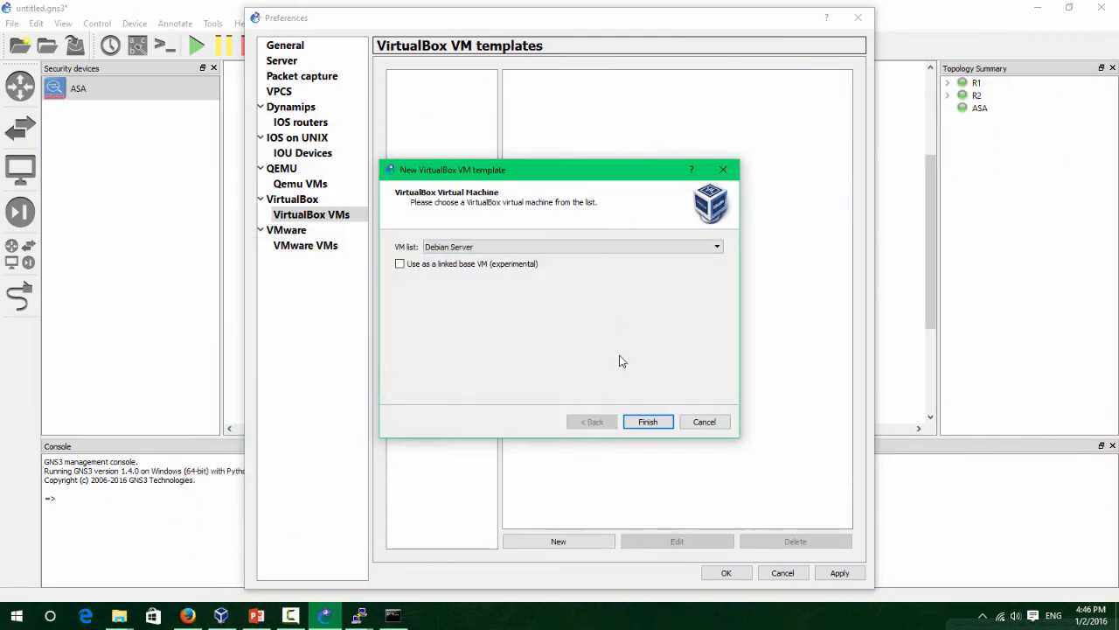
click(495, 250)
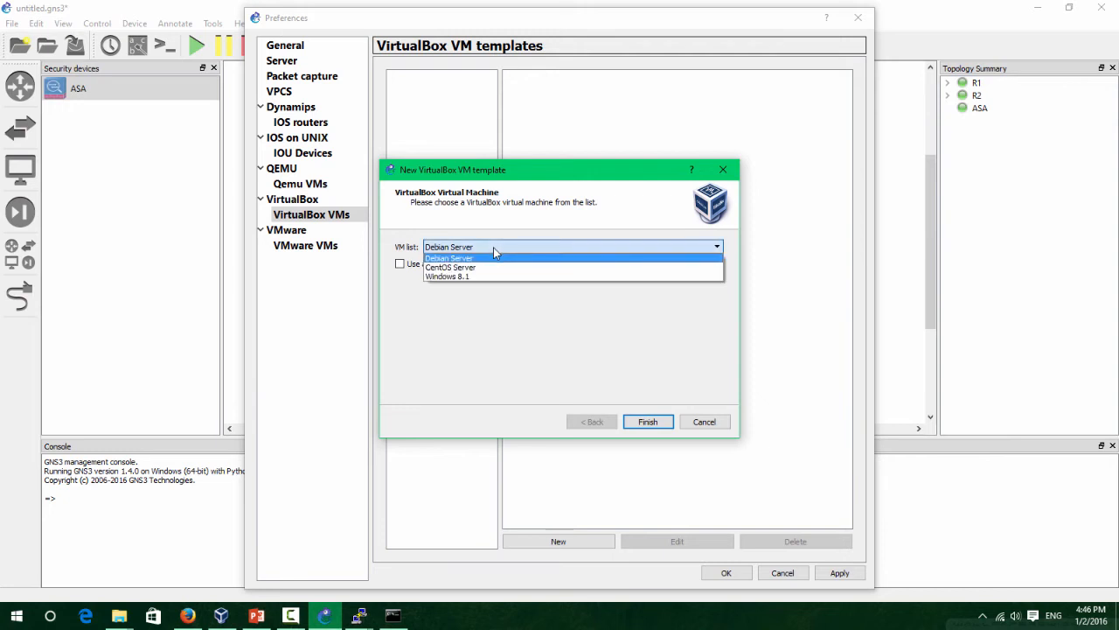
click(496, 277)
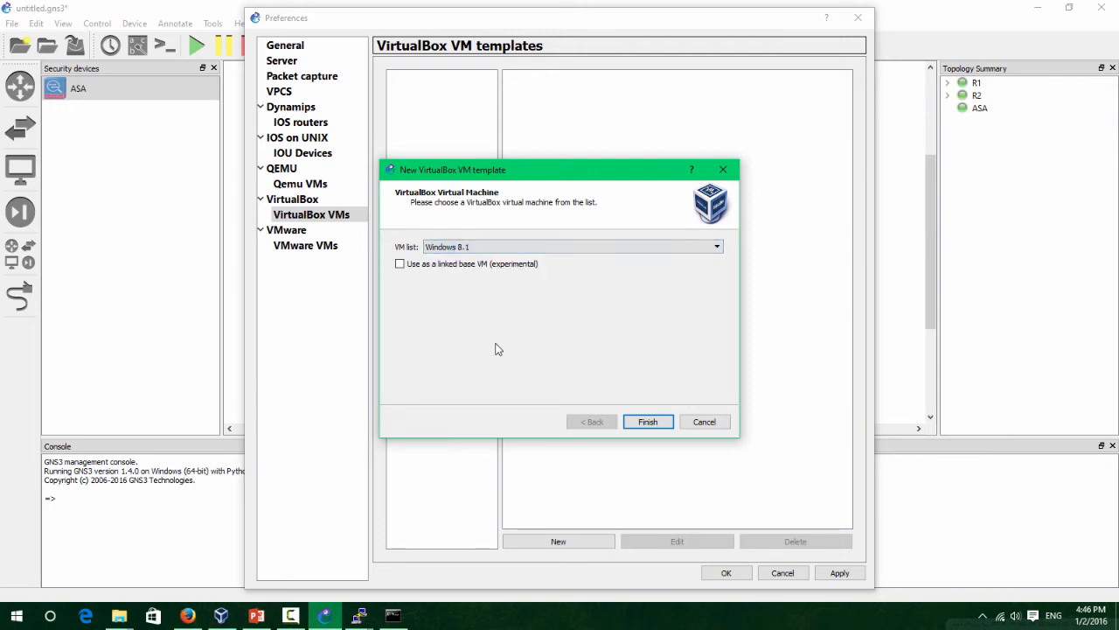
click(654, 426)
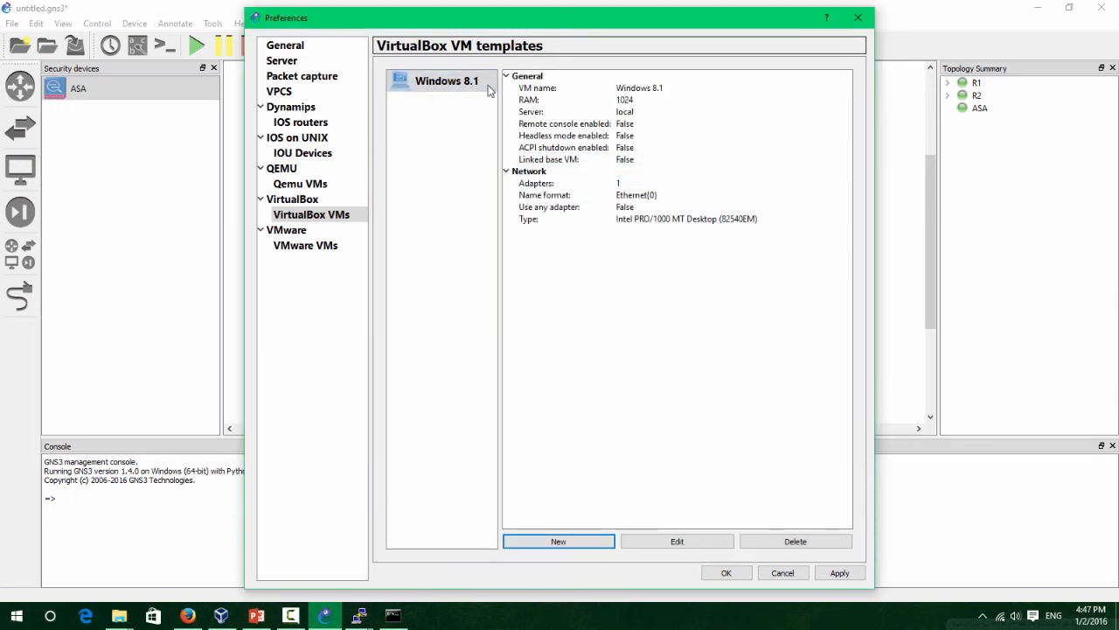
Save the Windows 8.1 template in Preferences, move the ASA down-right, and stop it.
click(728, 573)
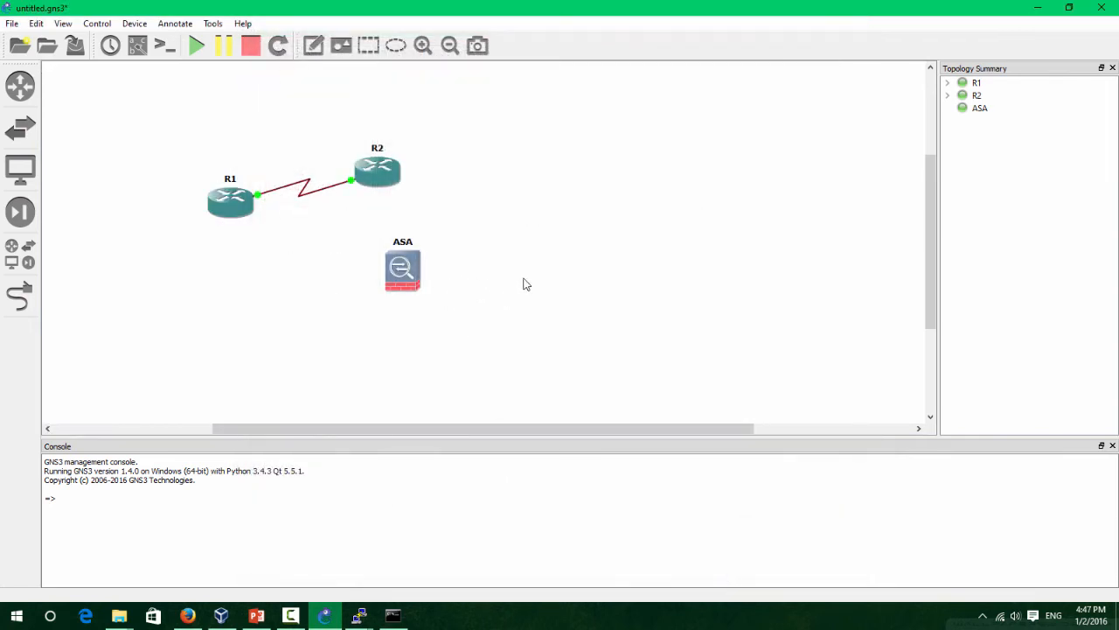
drag(407, 262, 483, 292)
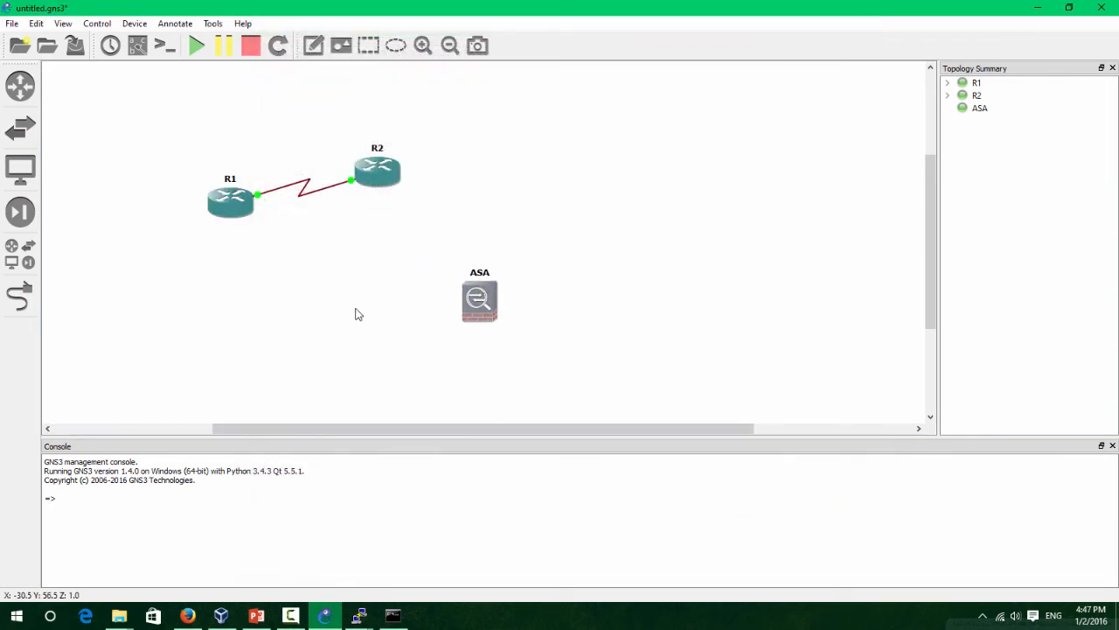
right_click(486, 326)
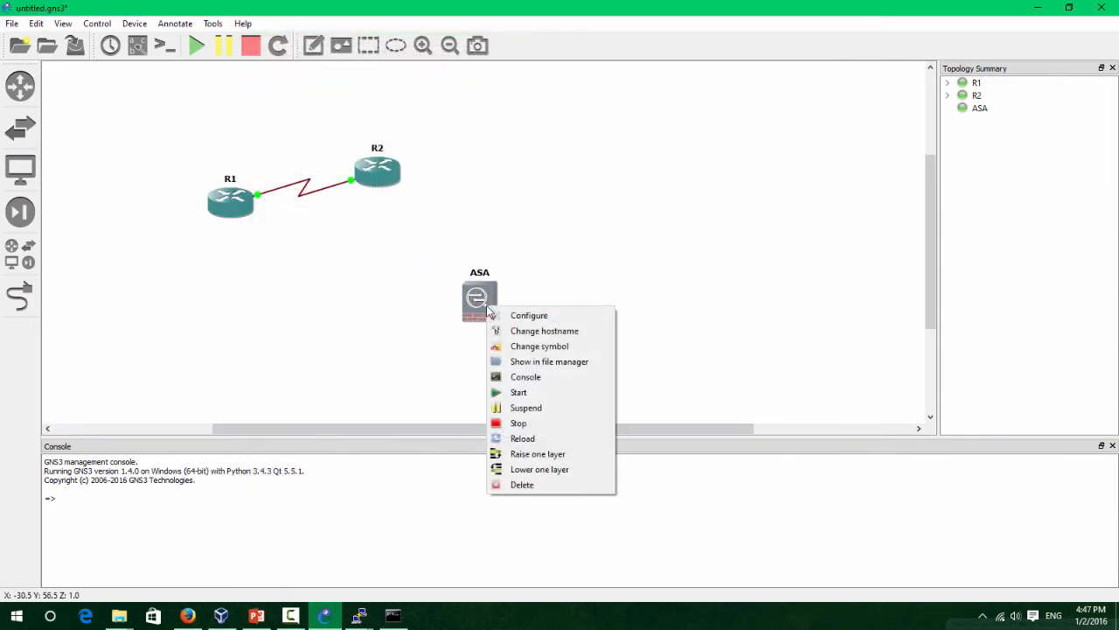
click(540, 424)
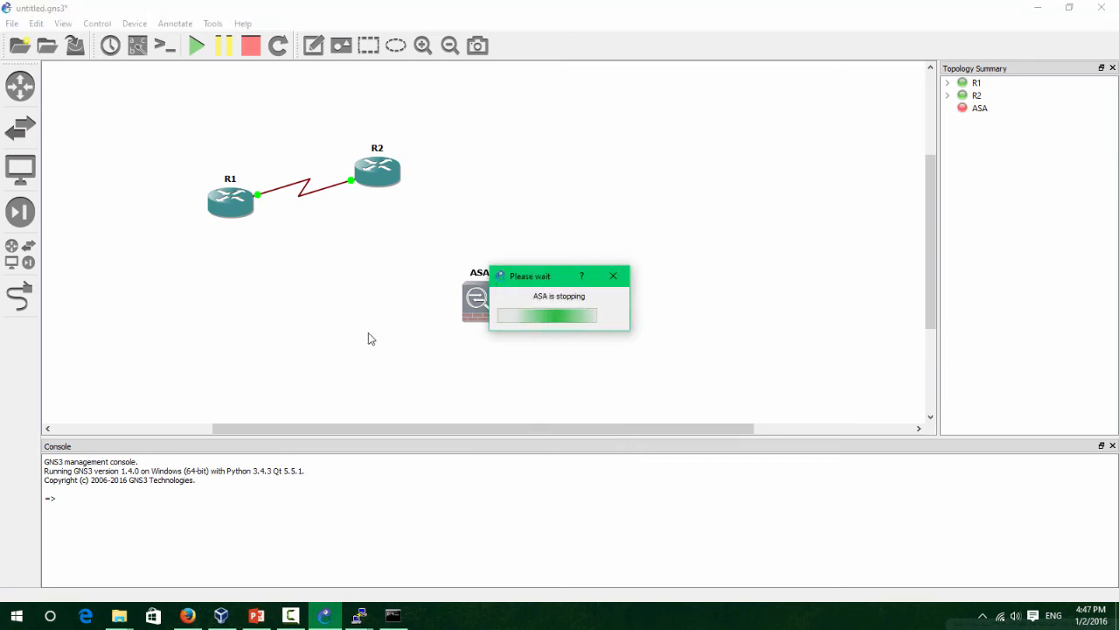
Place a Windows 8.1 node right of the ASA and link ASA Ethernet1 to its Ethernet0.
click(22, 261)
drag(87, 326, 697, 308)
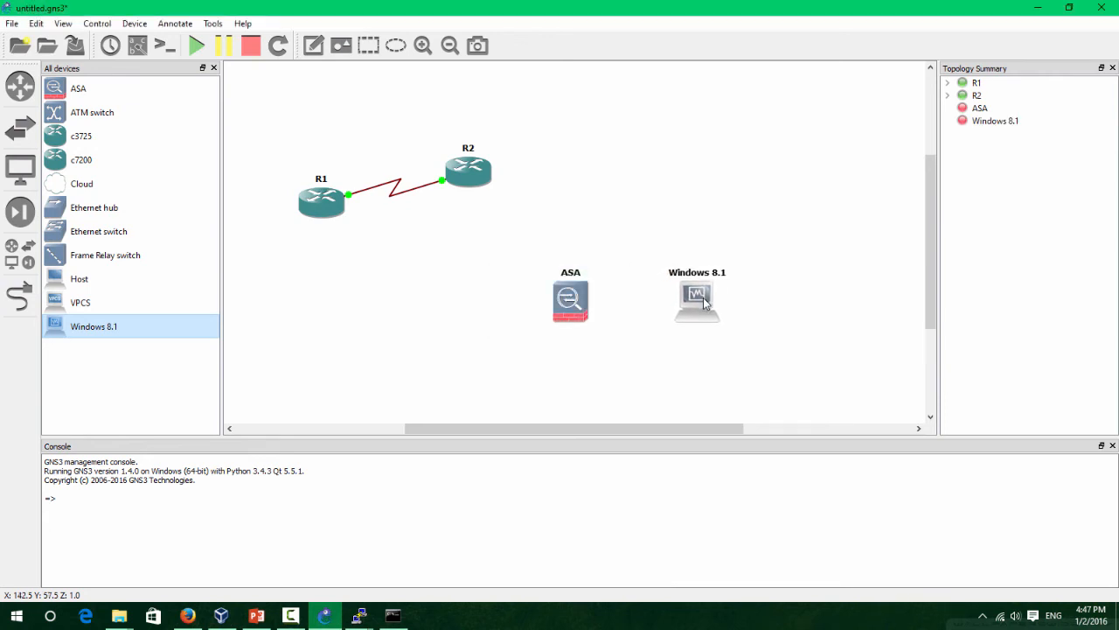
click(20, 297)
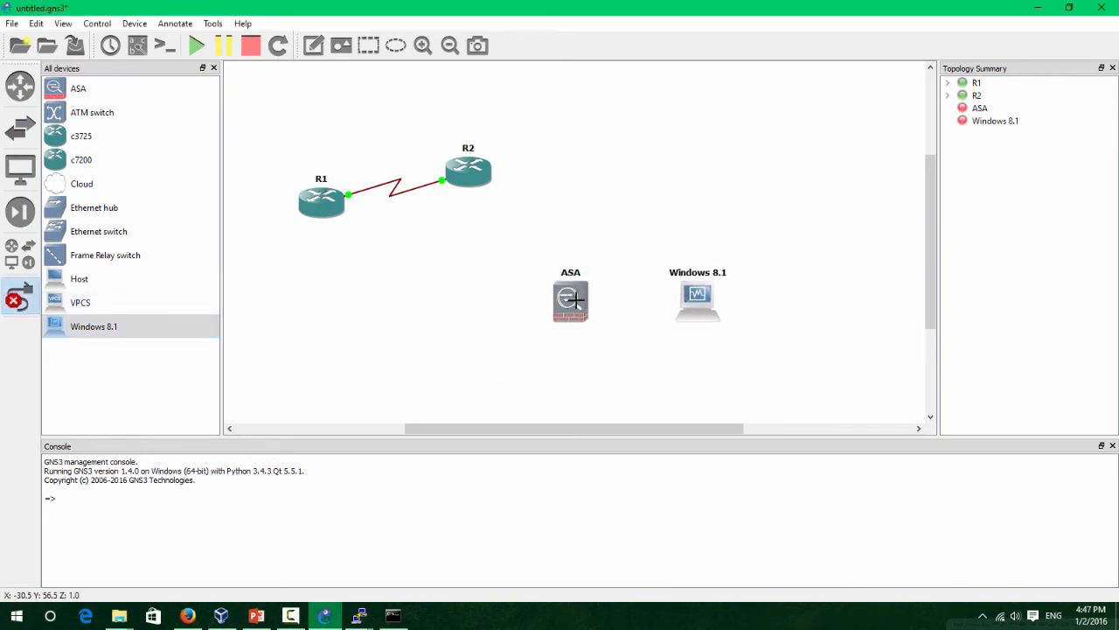
click(578, 303)
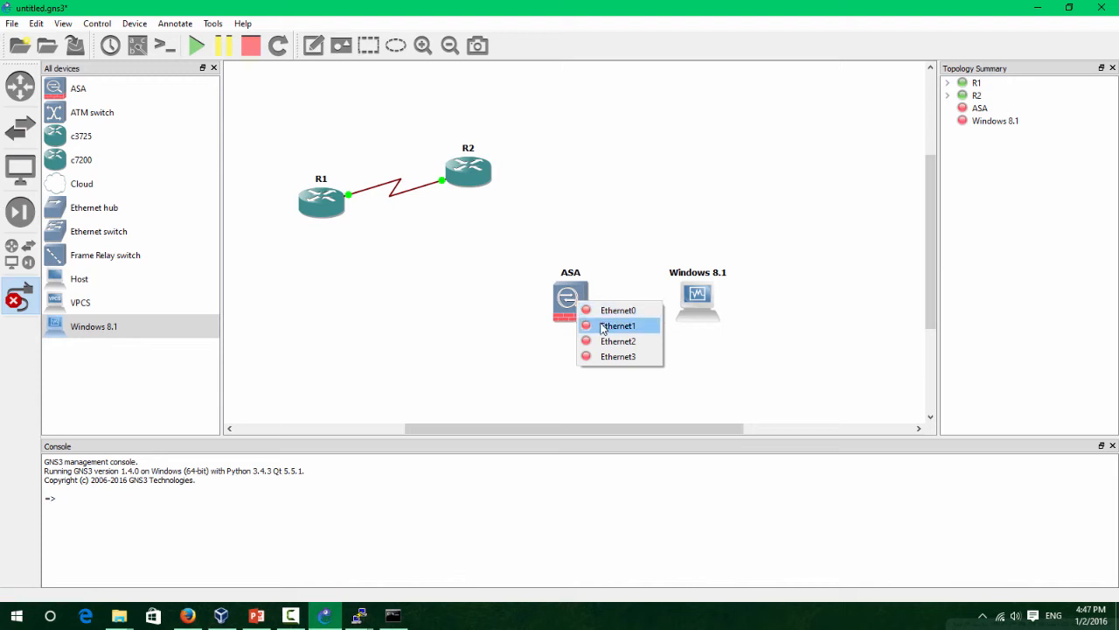
click(603, 326)
click(698, 306)
click(706, 315)
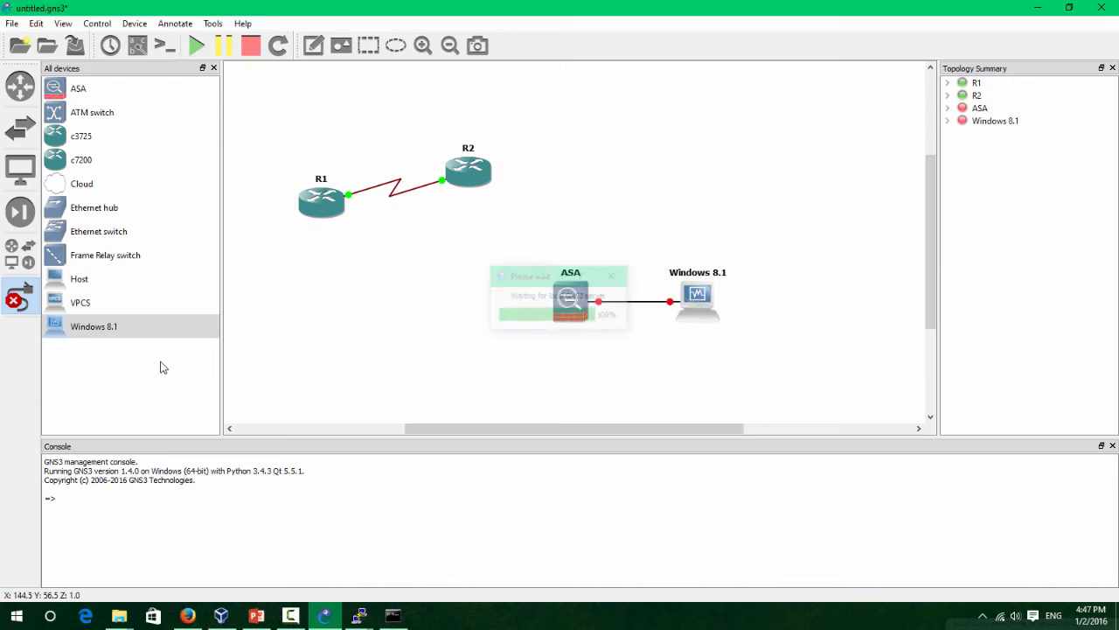
Start the ASA and Windows 8.1 nodes, then bring the ASA console to the front.
click(17, 302)
right_click(570, 310)
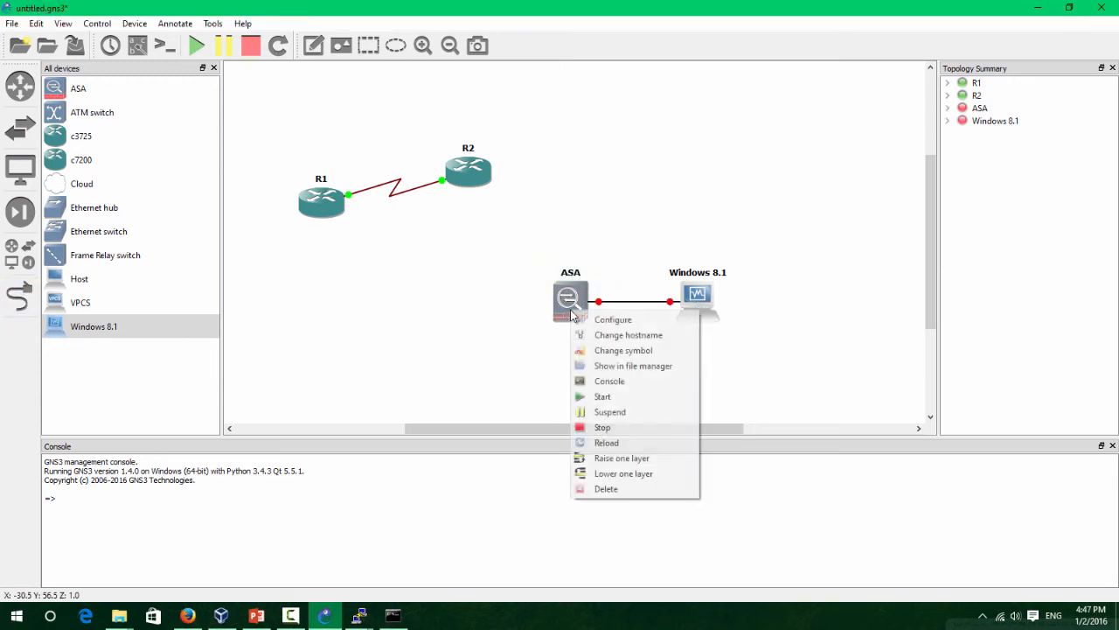
click(615, 399)
right_click(704, 300)
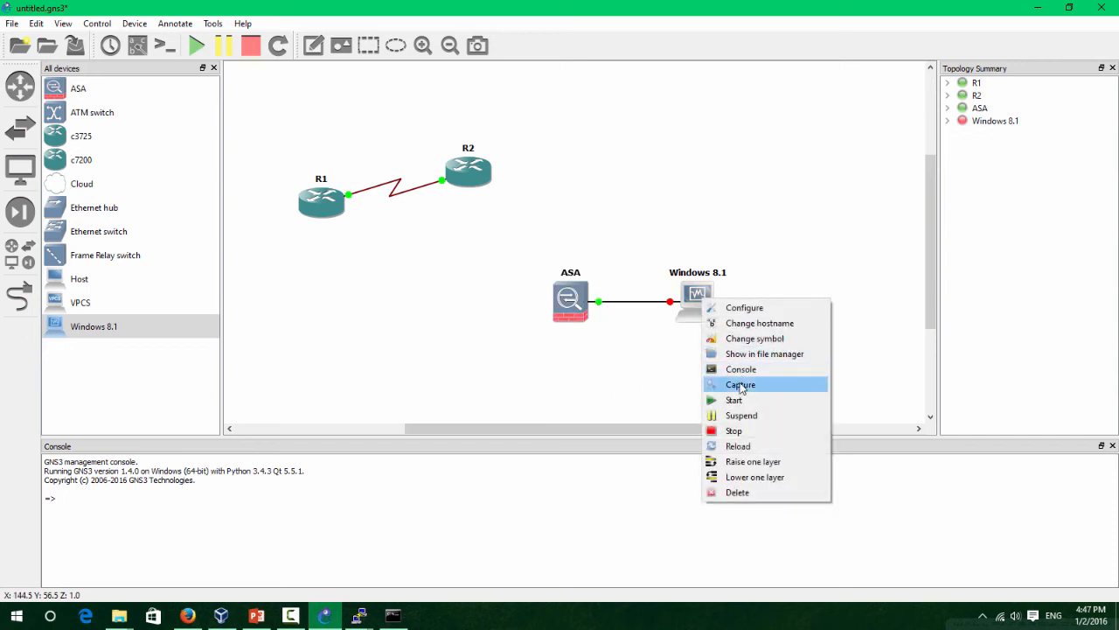
click(735, 385)
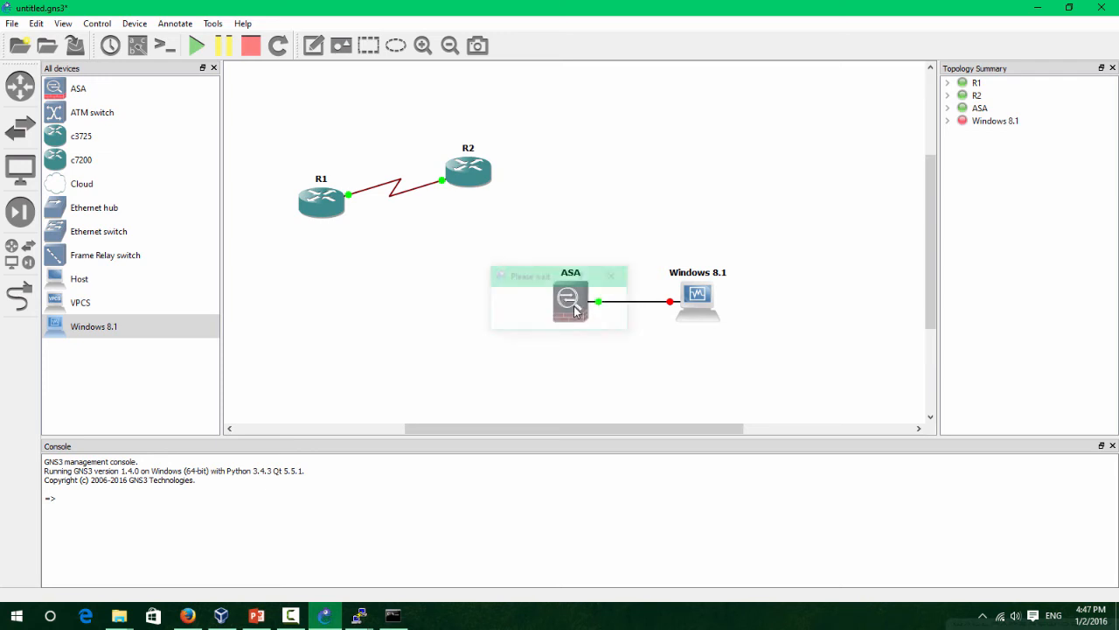
click(363, 617)
click(565, 554)
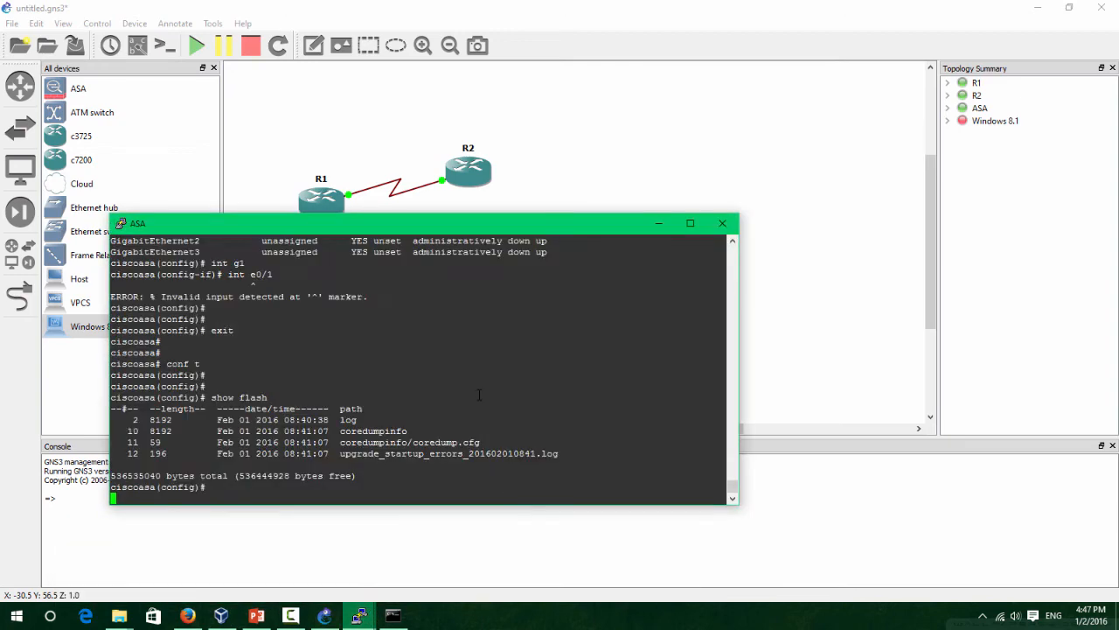
Allow VirtualBox through the Windows firewall, dismiss the auto-capture notice, and bring the booted VM forward.
drag(376, 228, 614, 204)
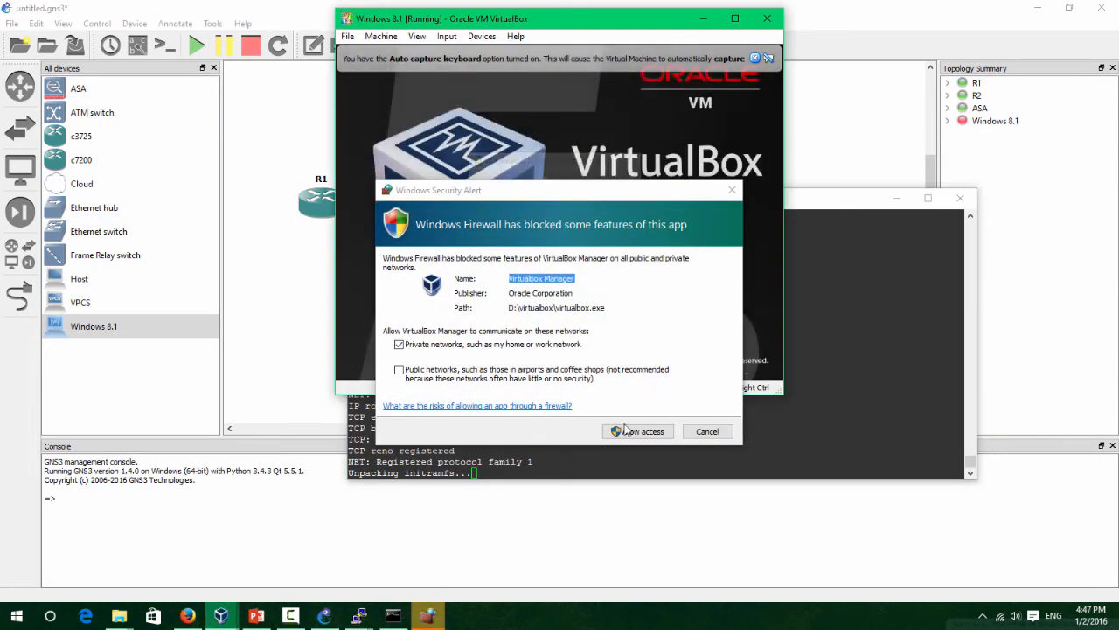
click(643, 432)
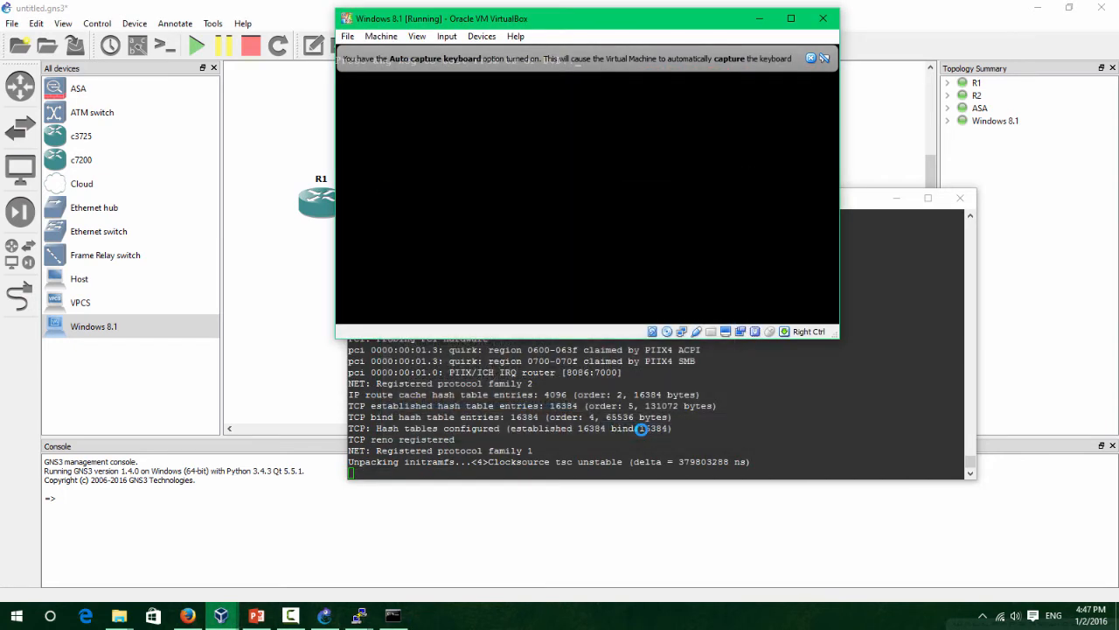
click(810, 59)
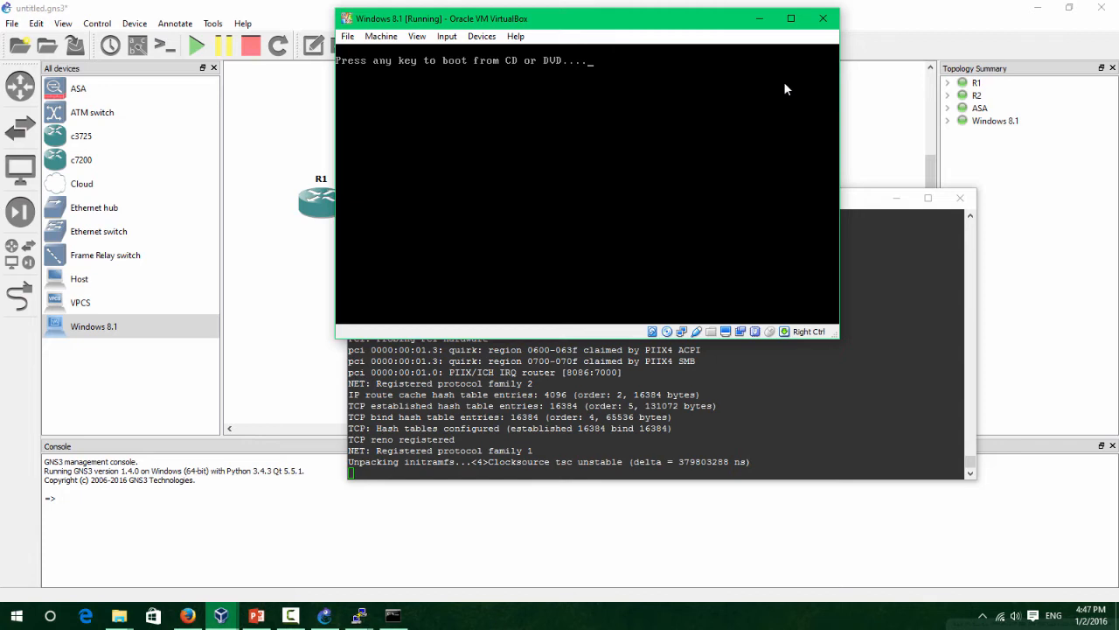
click(434, 129)
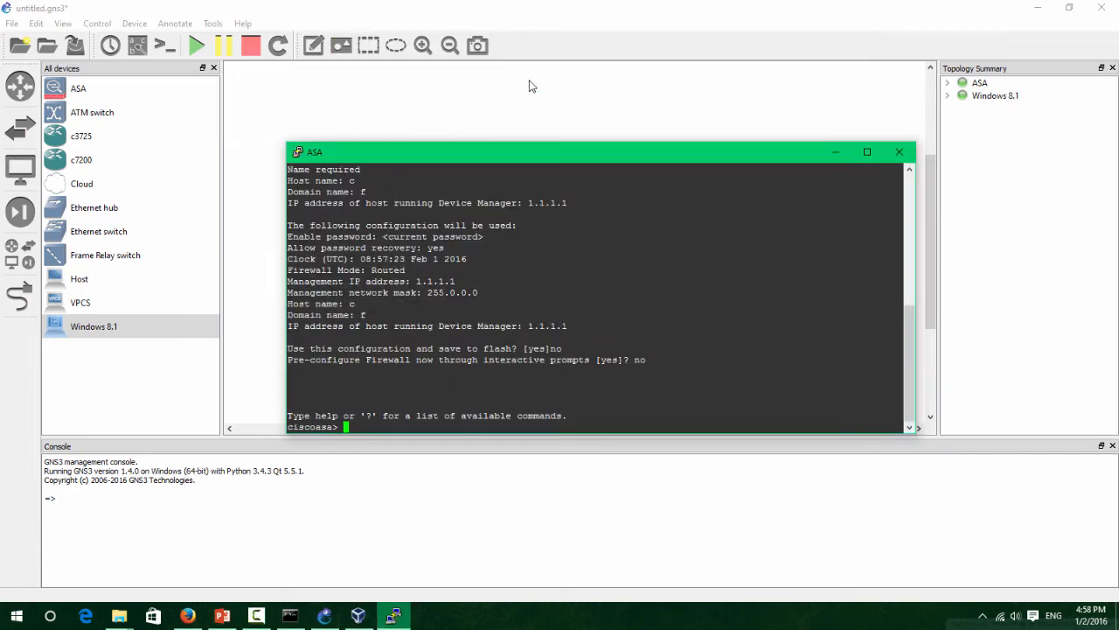
drag(671, 156, 644, 87)
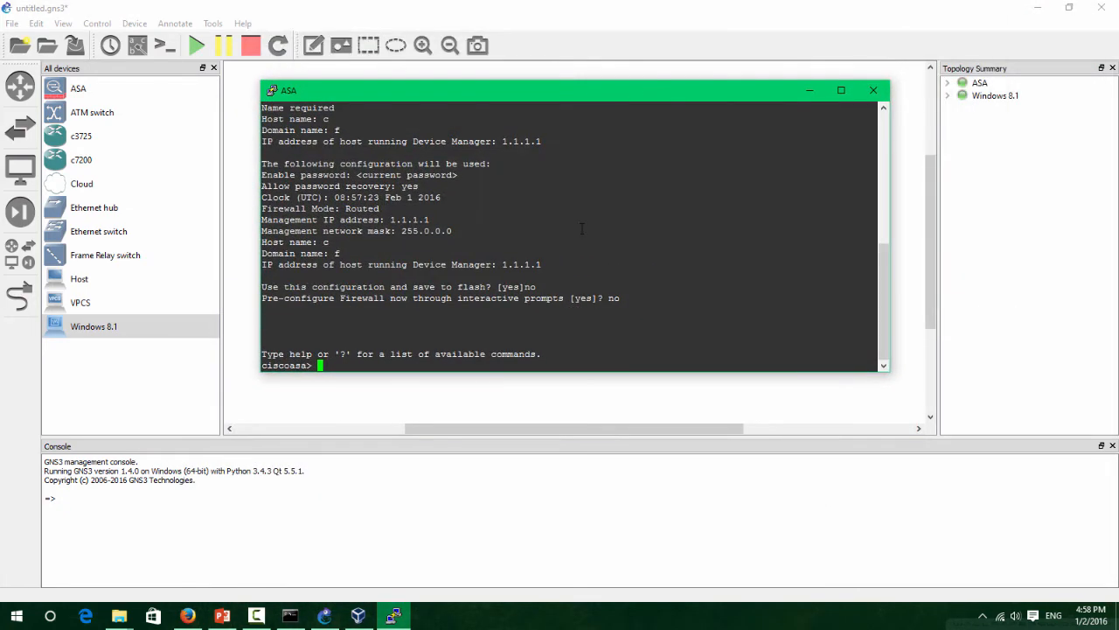
click(358, 616)
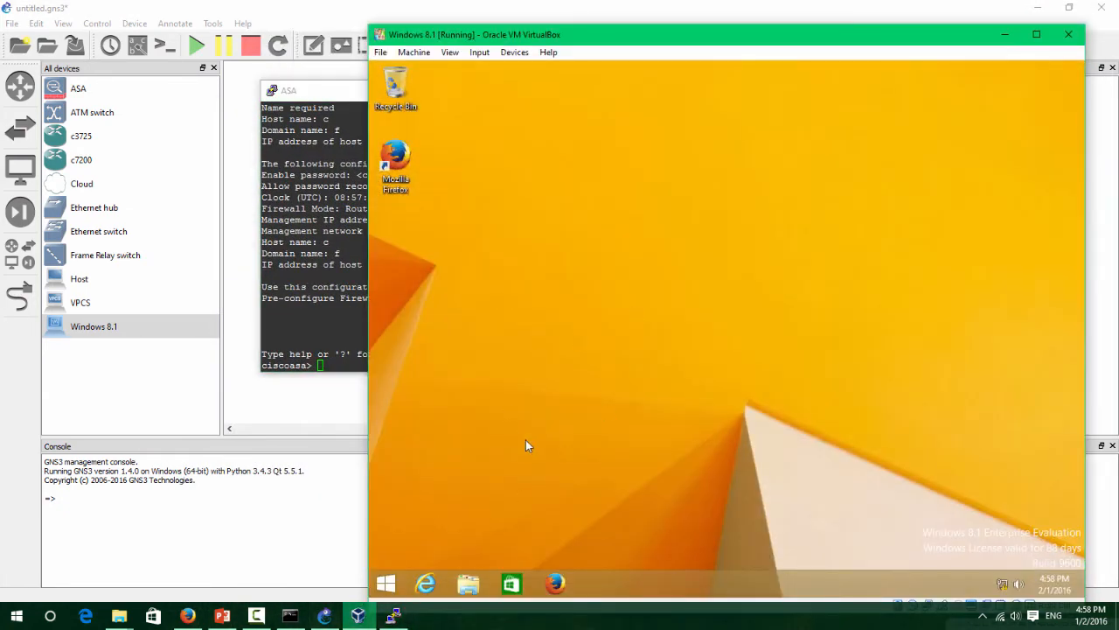
On the ASA console, enter privileged and global configuration mode with en and conf t.
click(366, 289)
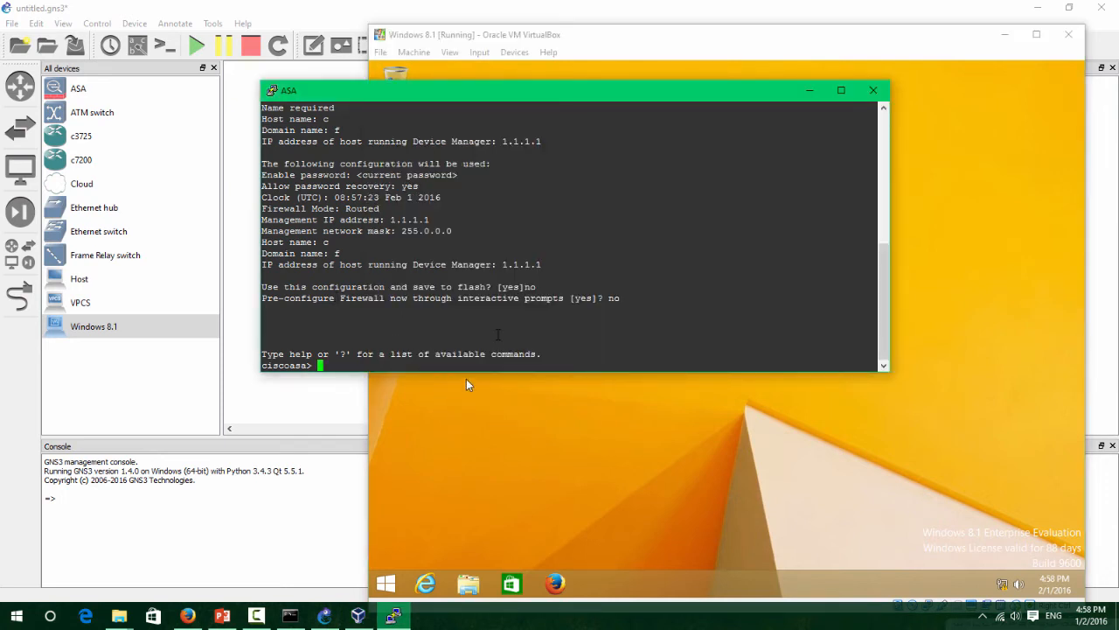
key(Return)
key(Return)
text(en)
key(Return)
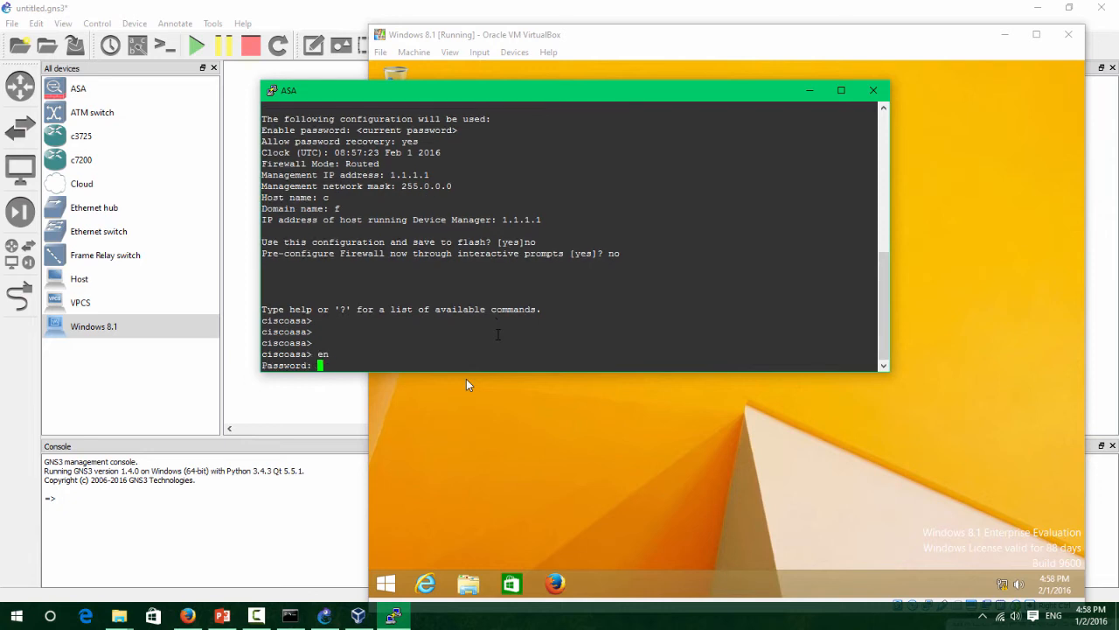
key(Return)
key(Return)
key(Return)
text(conf t)
key(Return)
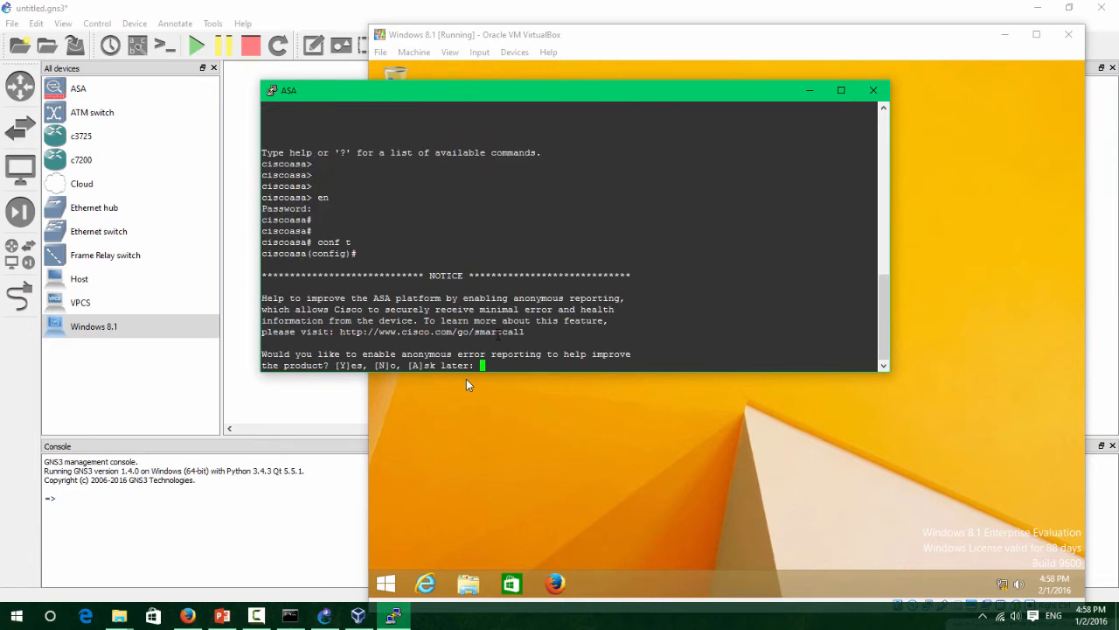
key(BackSpace)
key(Return)
key(Return)
key(Return)
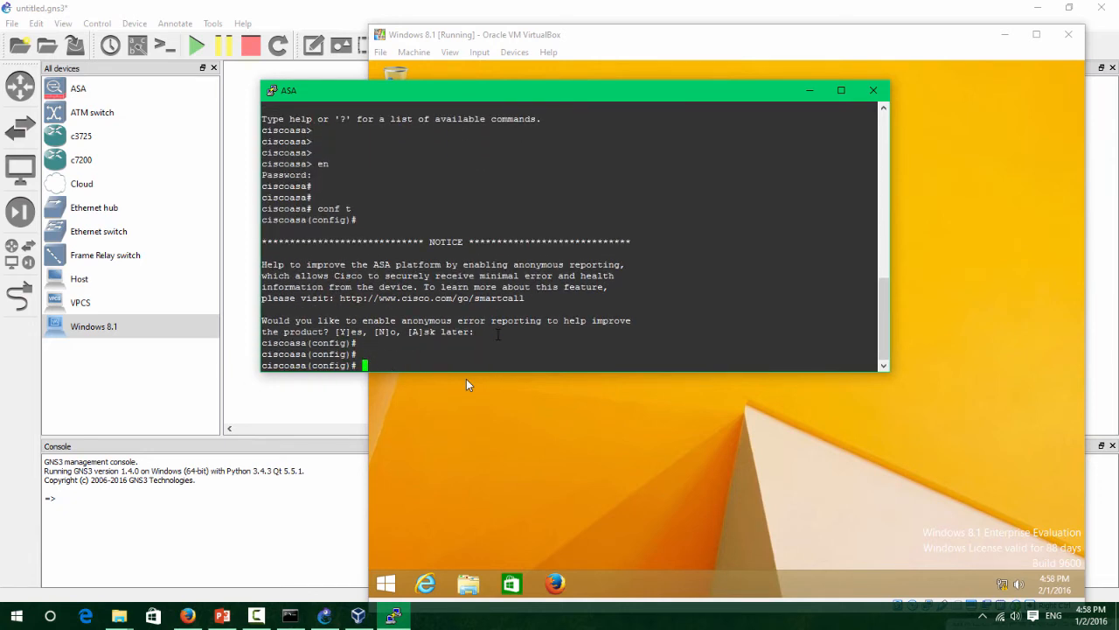
Select interface g1, name it inside, and set security level 100.
text(int g1)
key(Return)
text(n)
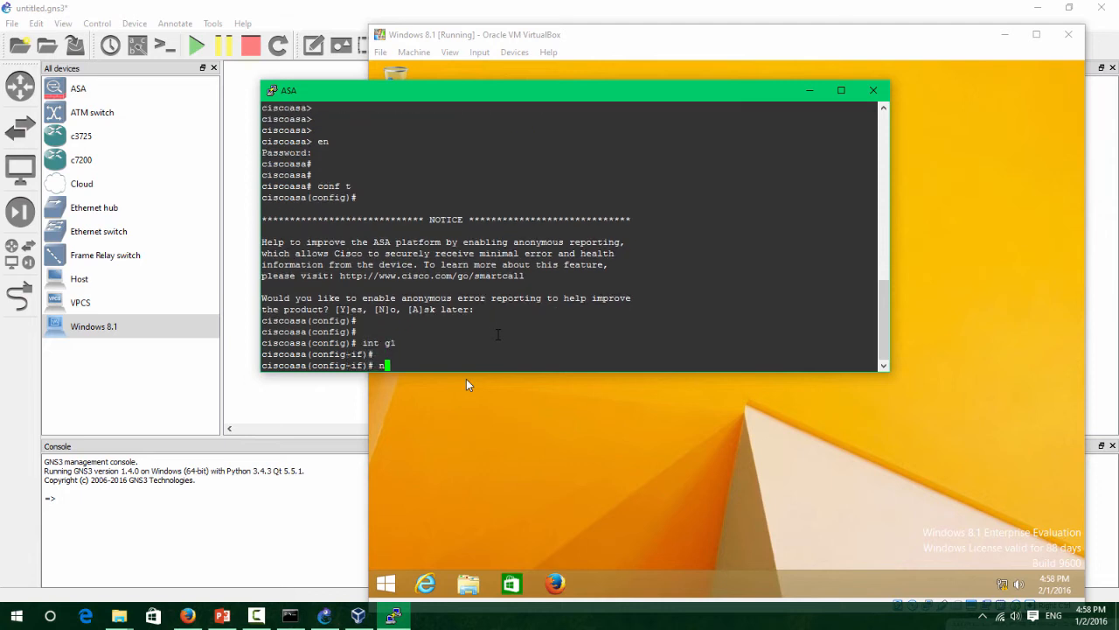
text(ameif isnide)
key(Return)
key(Return)
key(Return)
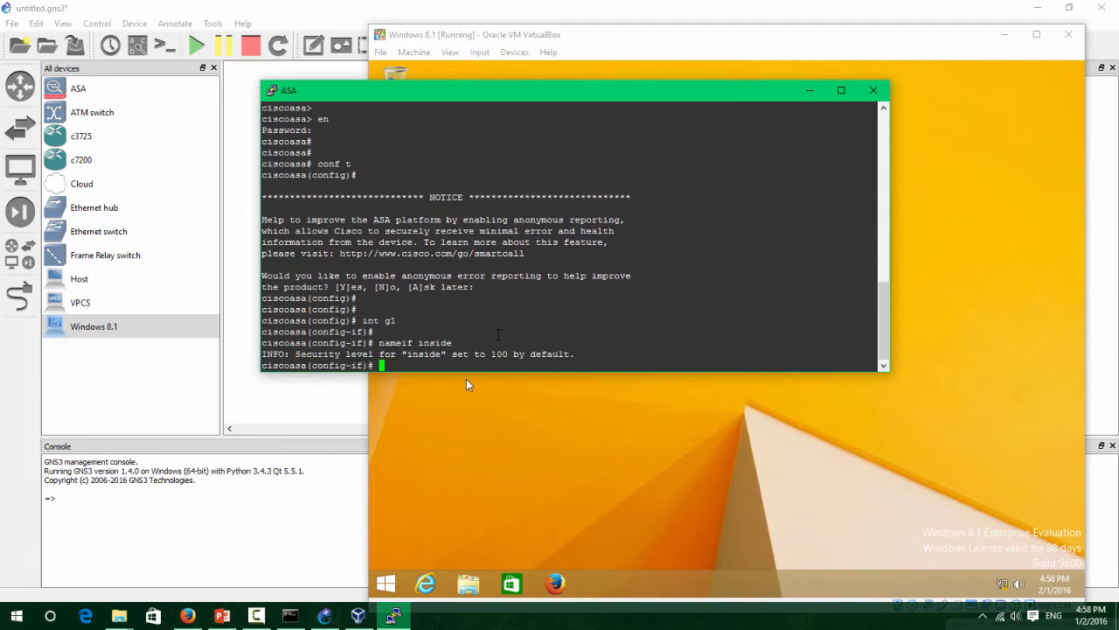
text(securit)
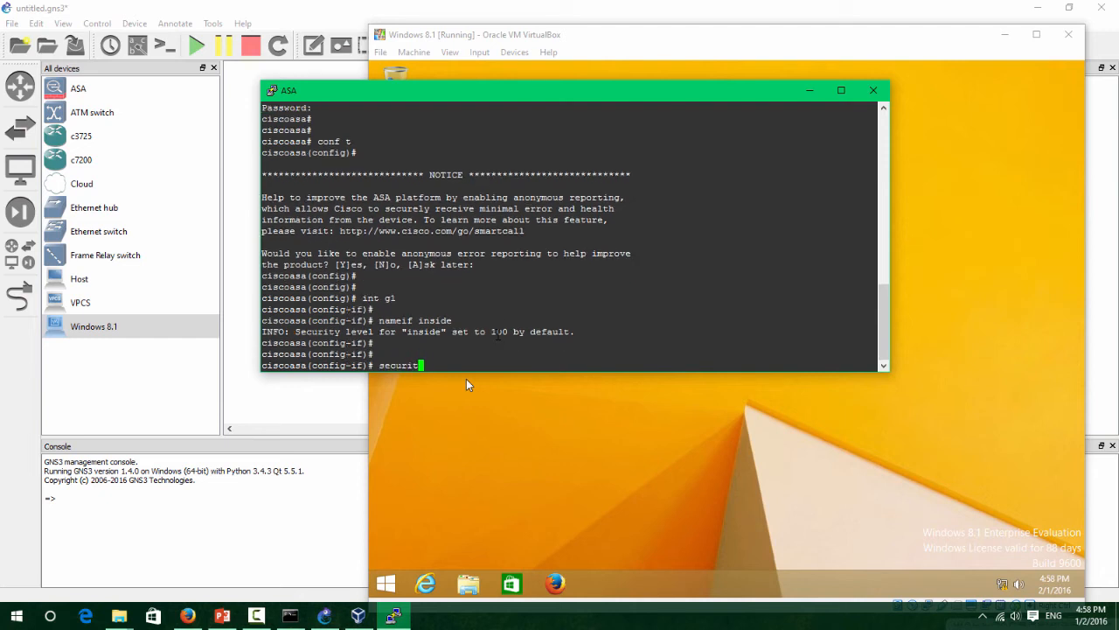
text(y-level 100)
key(Return)
Give g1 address 192.168.1.1 255.255.255.0, enable it, and list interfaces with sh int ip br.
text(i0p)
key(BackSpace)
key(BackSpace)
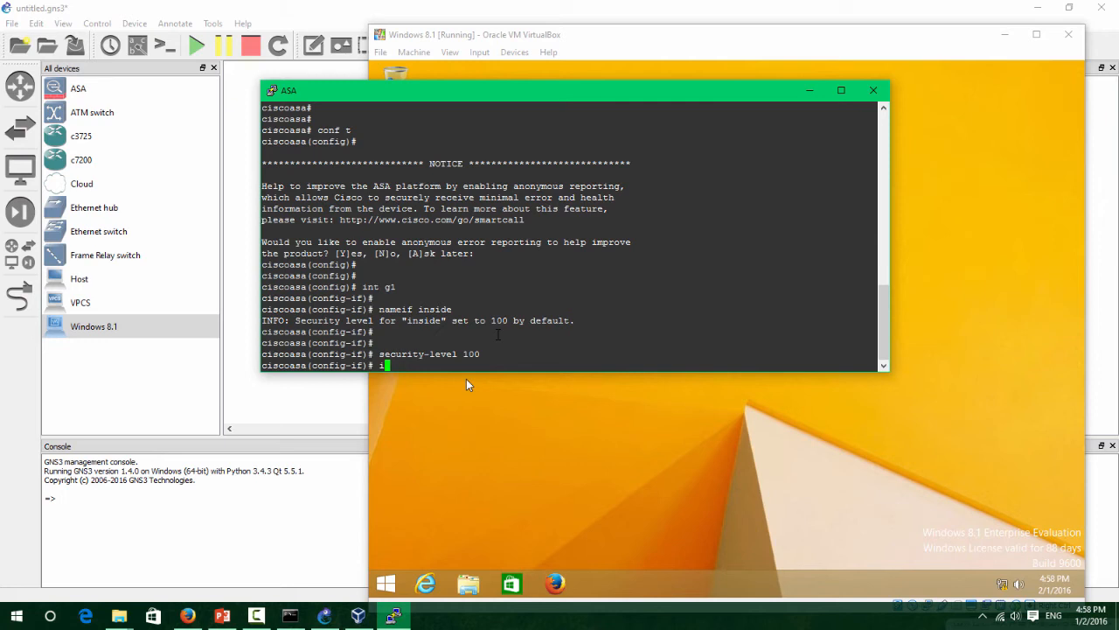
text(p add 1892.16)
key(BackSpace)
key(BackSpace)
text(92.168.1.1 2)
key(BackSpace)
text(255.255.255.0)
key(Return)
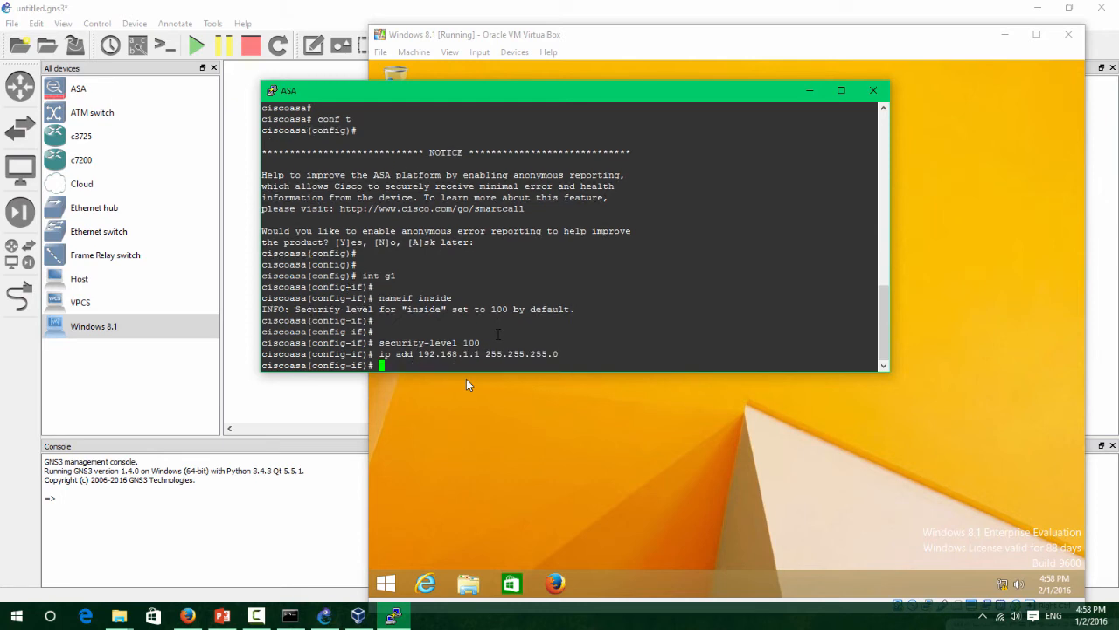
text(no shut)
key(Return)
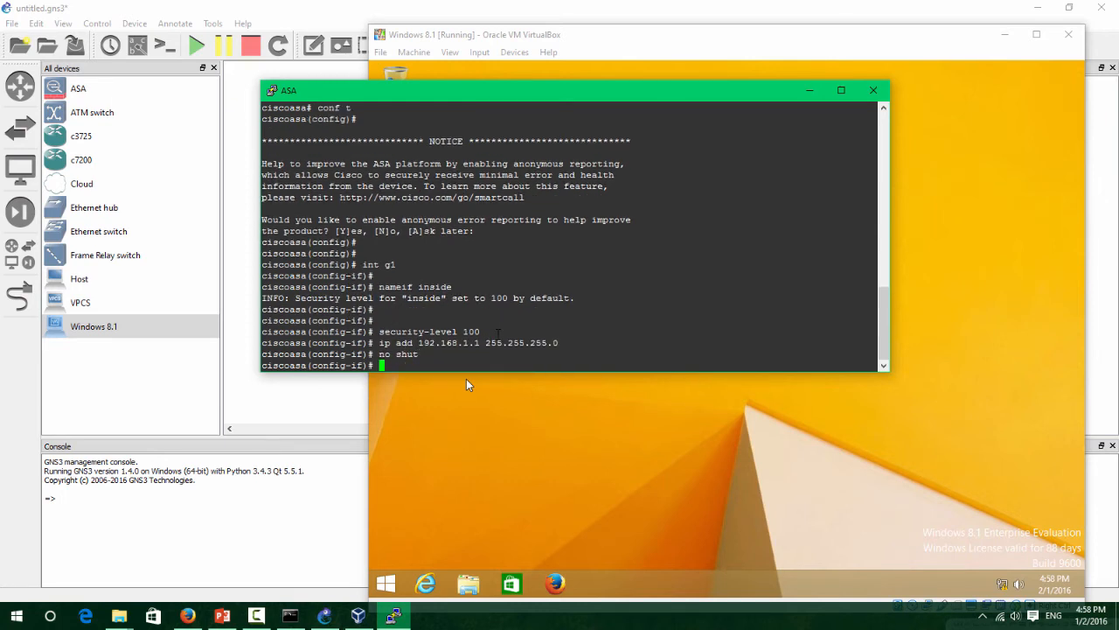
text(exit)
key(Return)
text(sh)
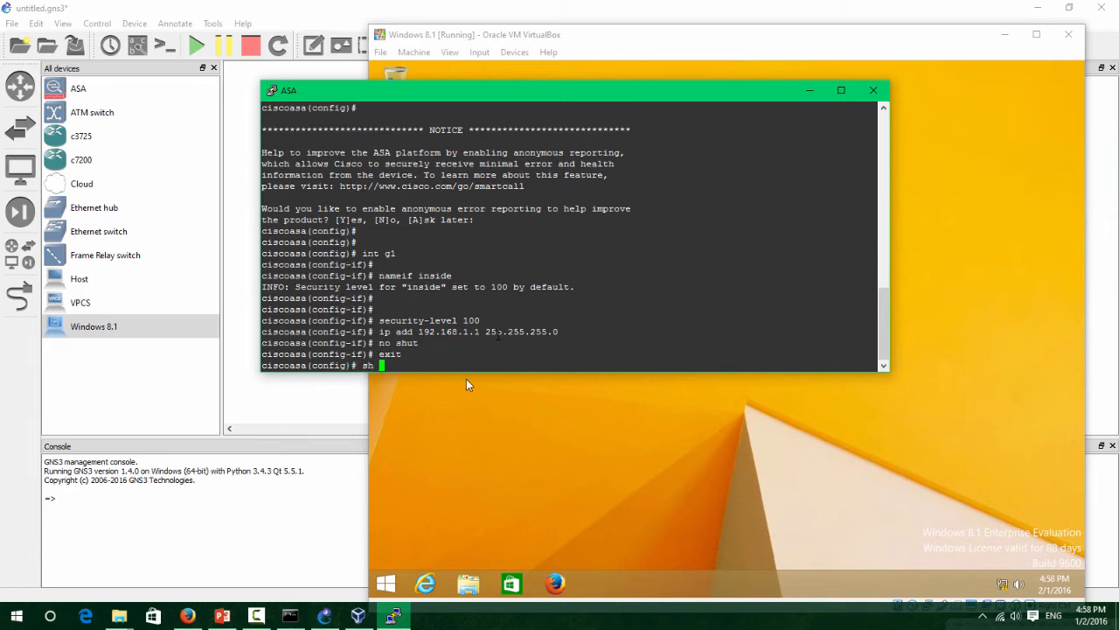
text( int ip br)
key(Return)
Open the Windows 8.1 guest's network adapter settings through the Network and Sharing Center.
click(466, 383)
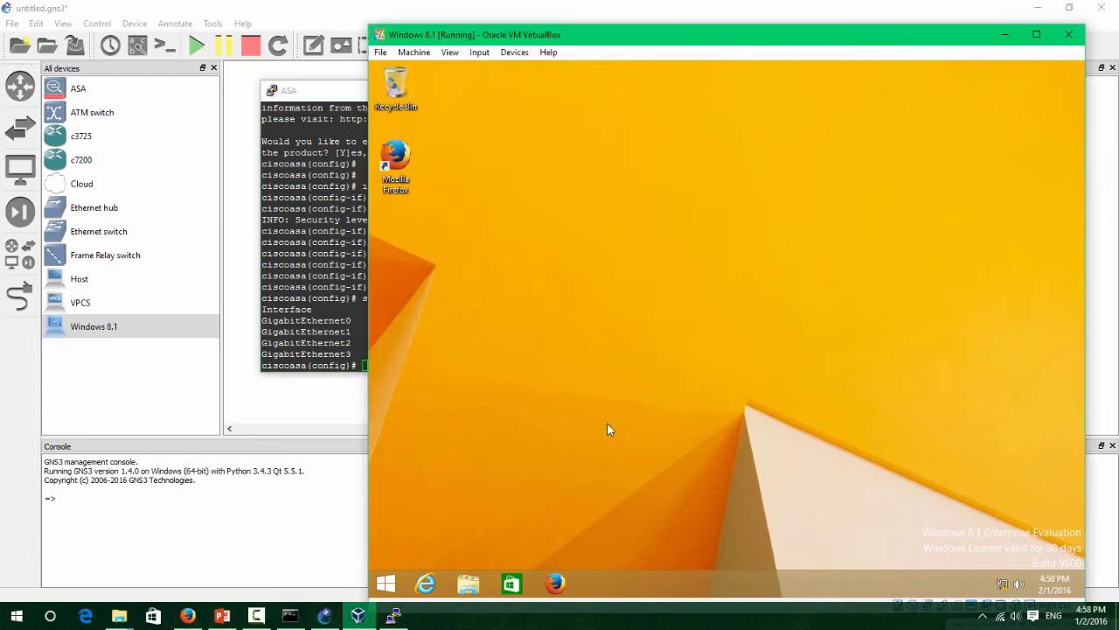
right_click(993, 594)
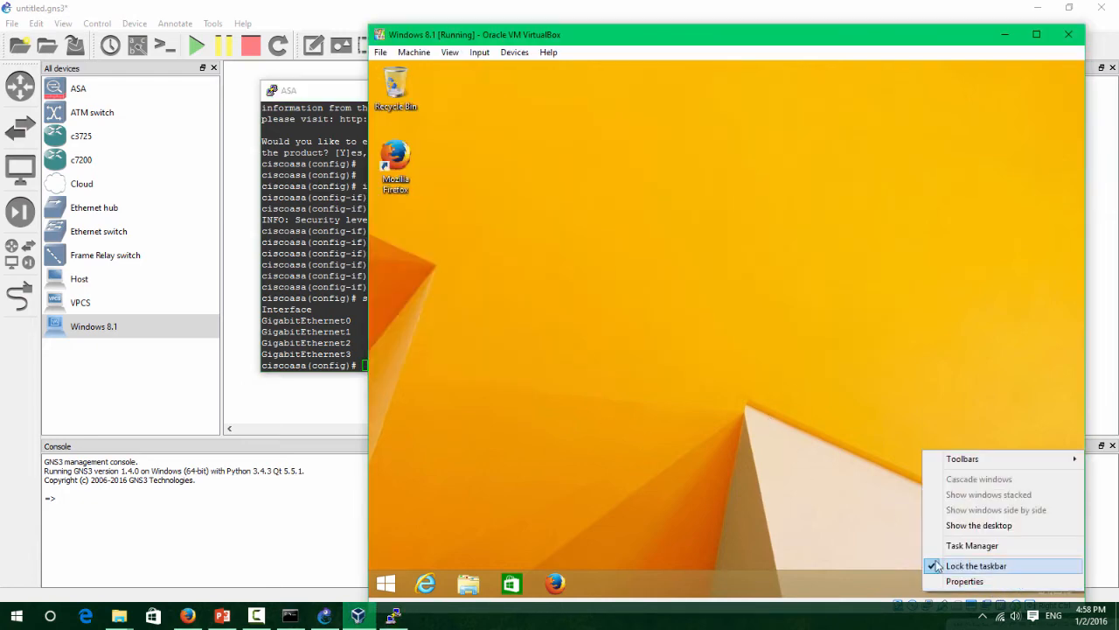
click(969, 581)
right_click(1005, 581)
click(971, 569)
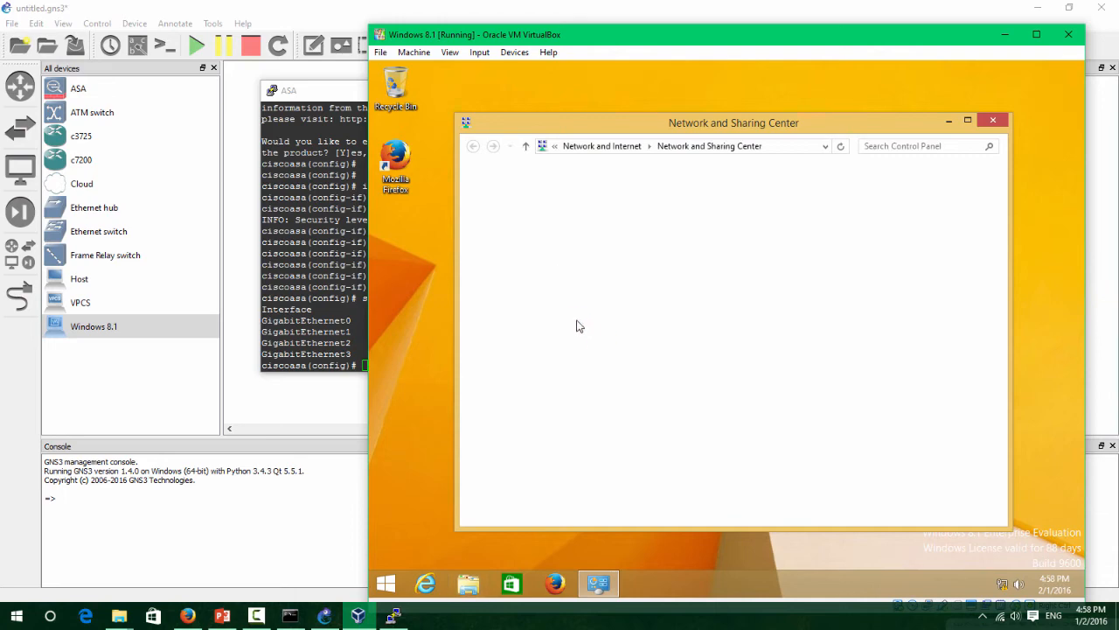
click(539, 199)
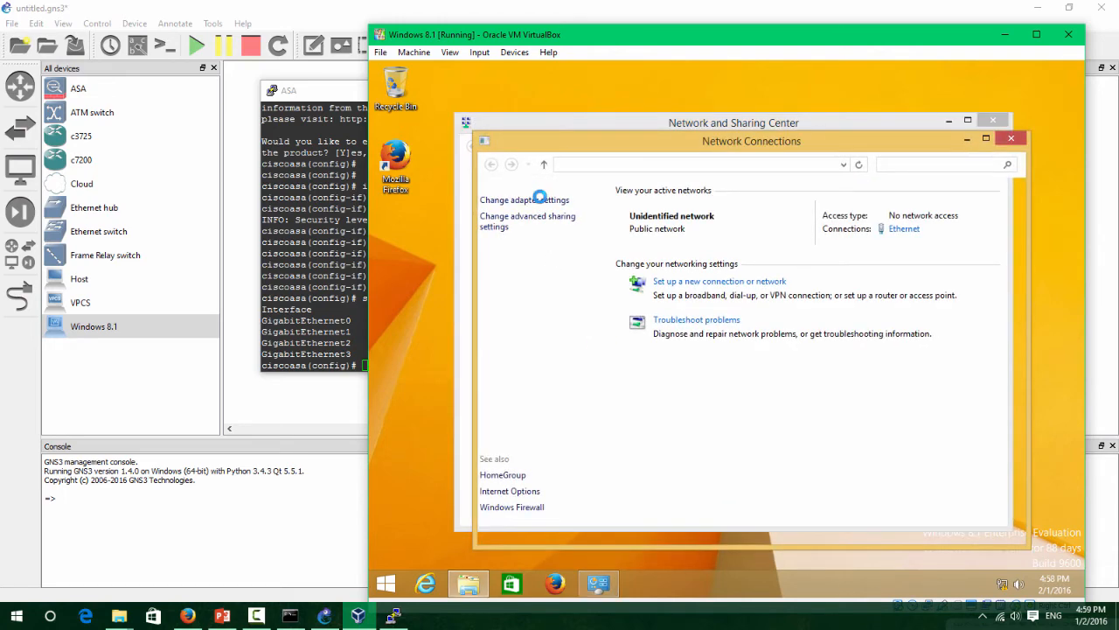
Give the Ethernet adapter static IPv4 192.168.1.10, mask 255.255.255.0, gateway 192.168.1.1.
click(600, 230)
right_click(605, 228)
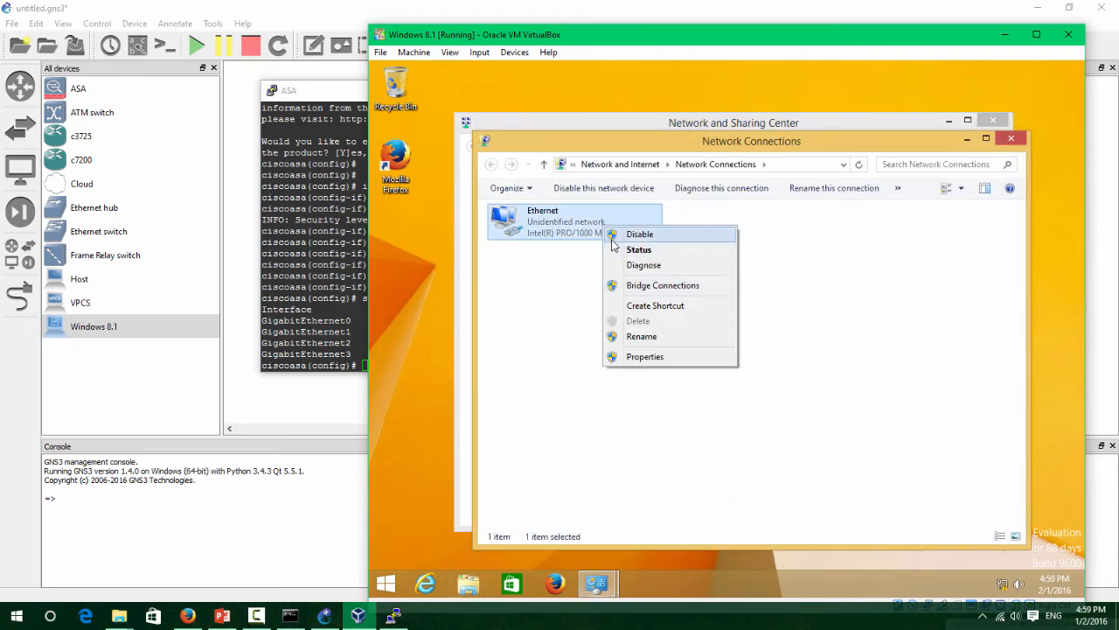
click(645, 354)
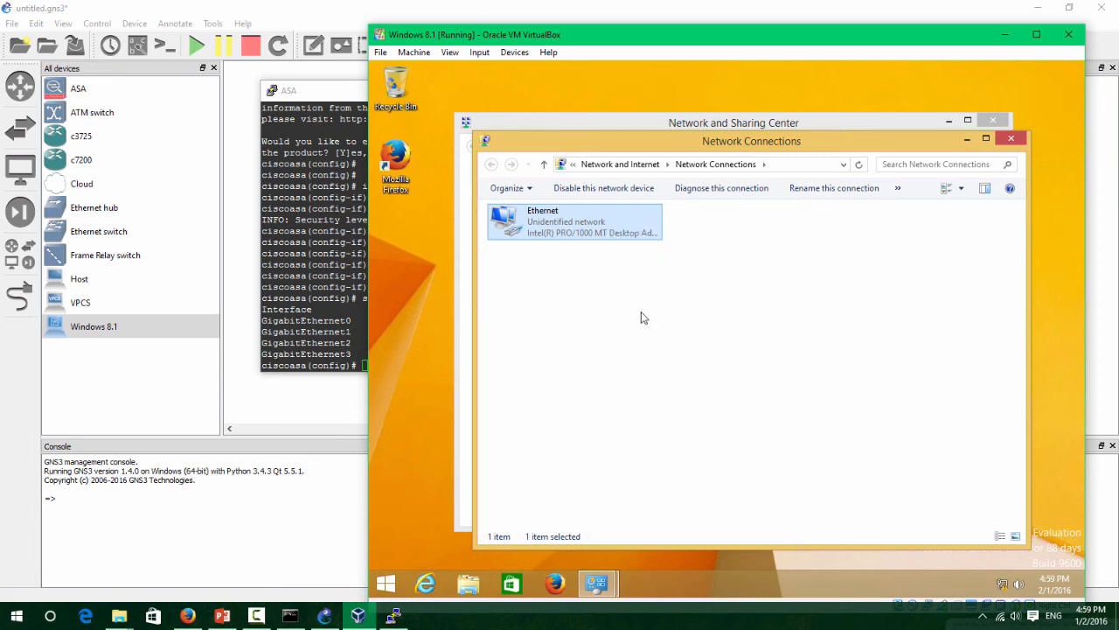
scroll(660, 378, down, 1)
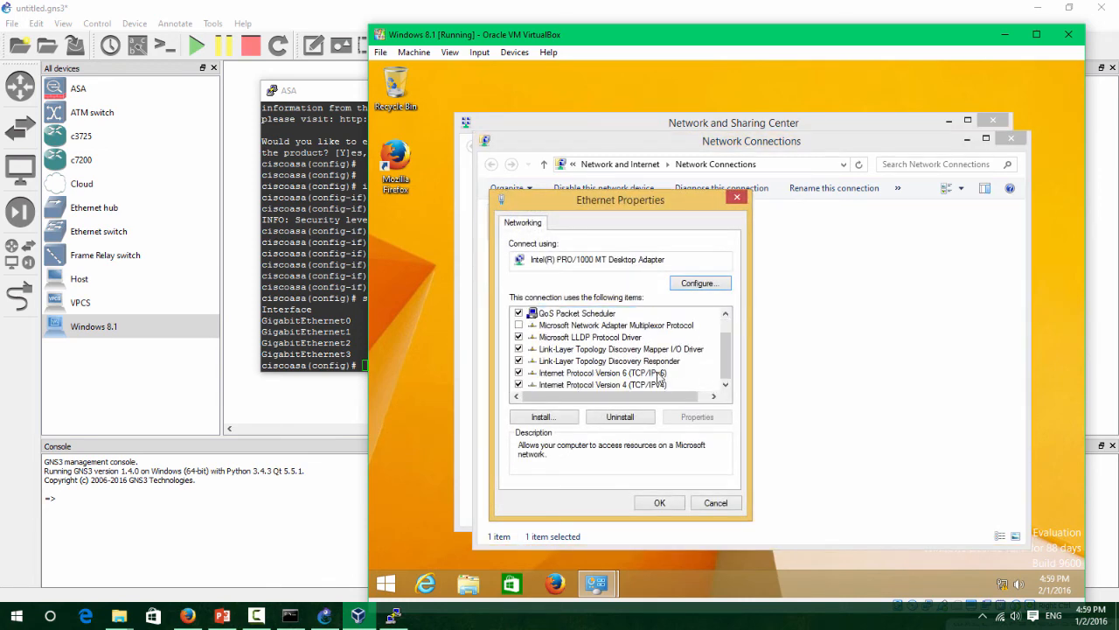
double_click(665, 385)
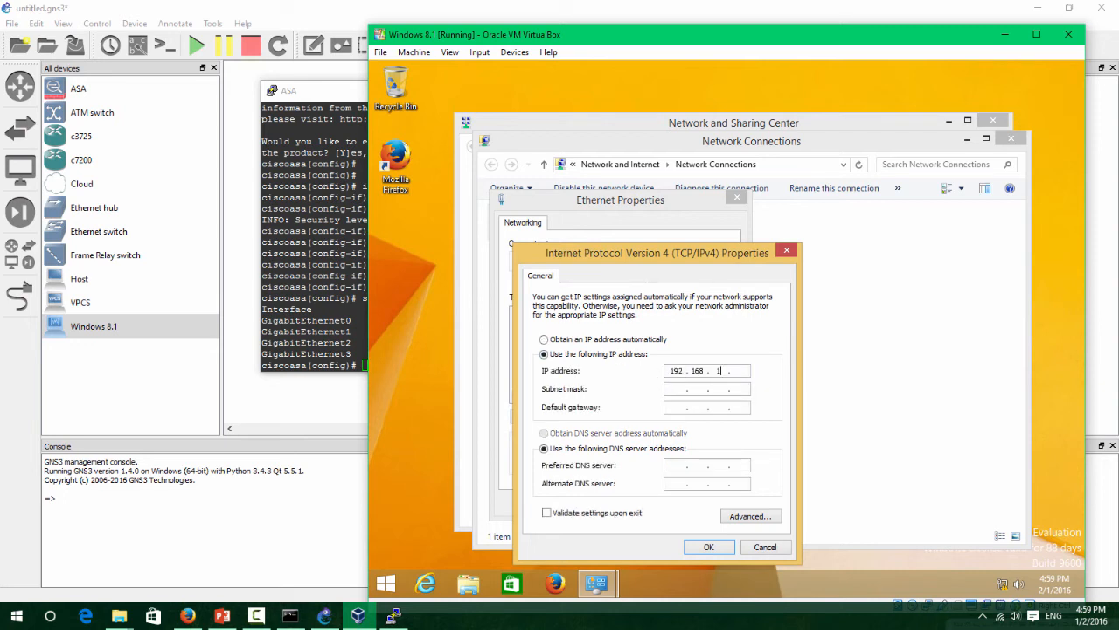
key(Tab)
click(708, 546)
click(664, 504)
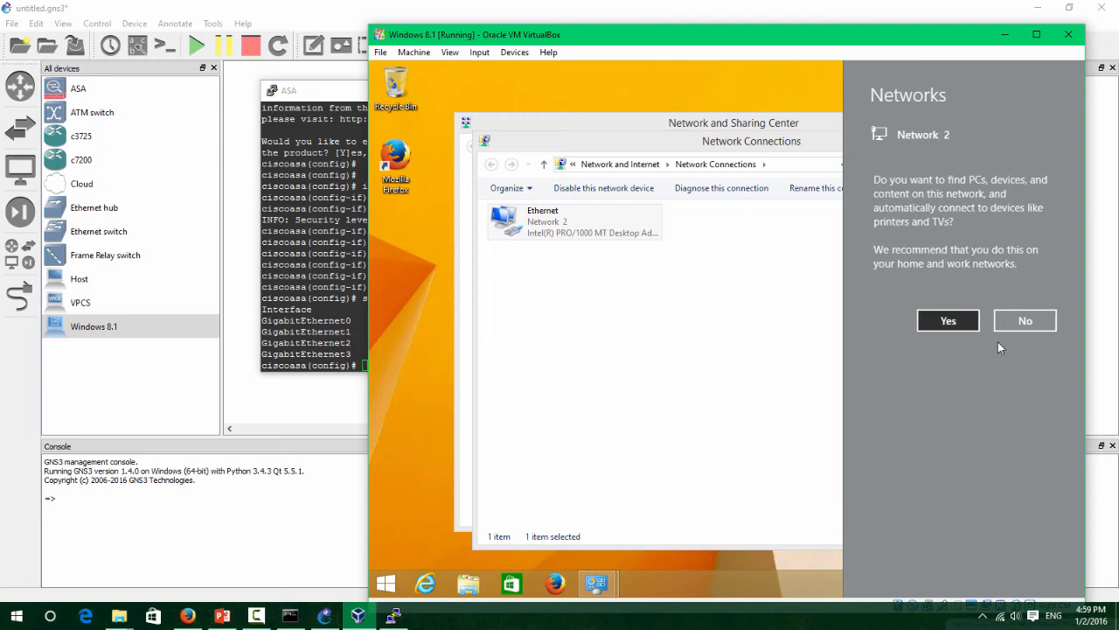
key(Menu)
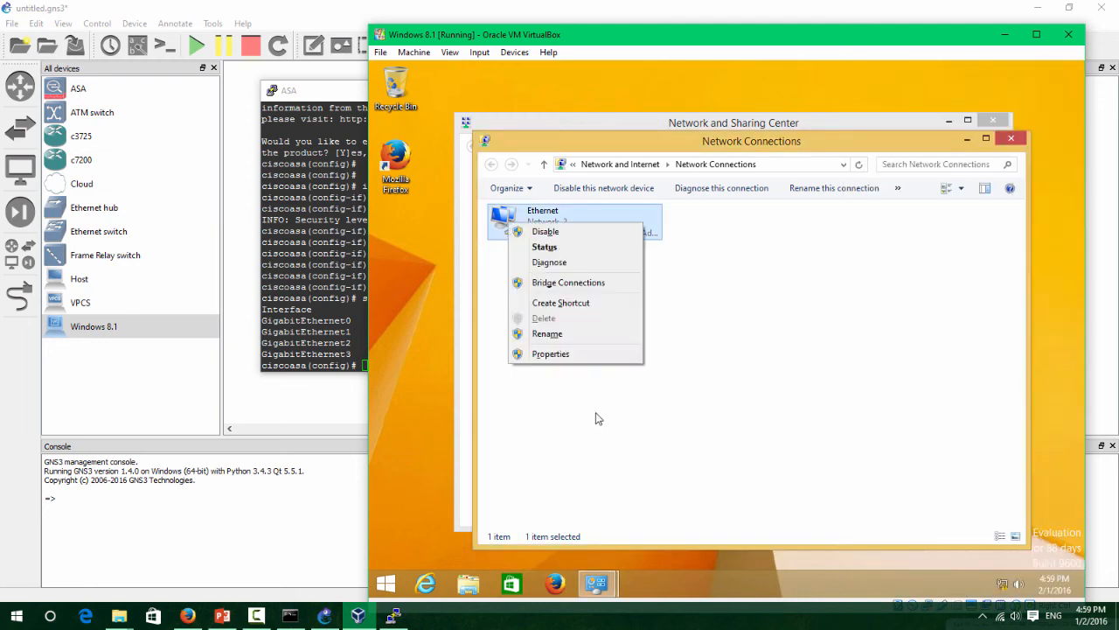
key(super)
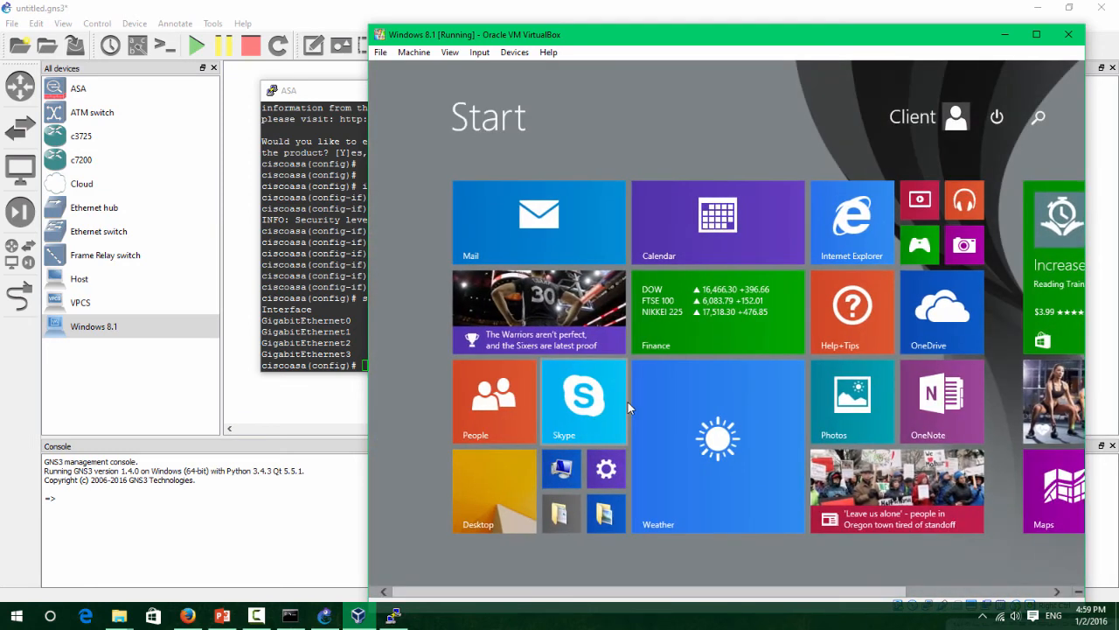
Run ipconfig and ping 192.168.1.1 in the VM's Command Prompt to confirm replies.
text(c)
key(Escape)
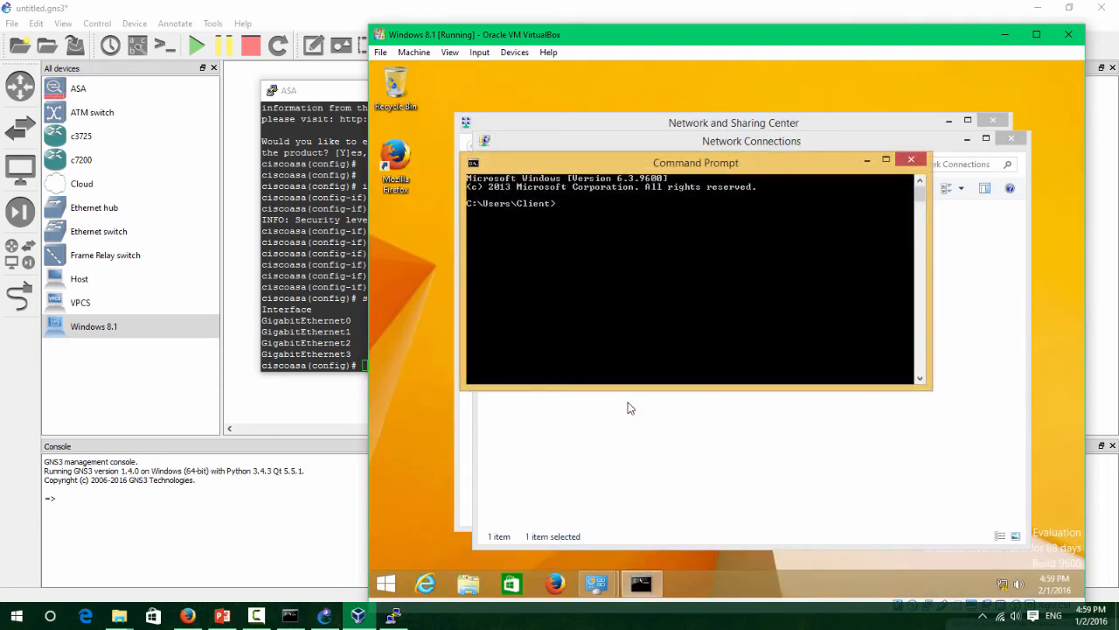
key(Return)
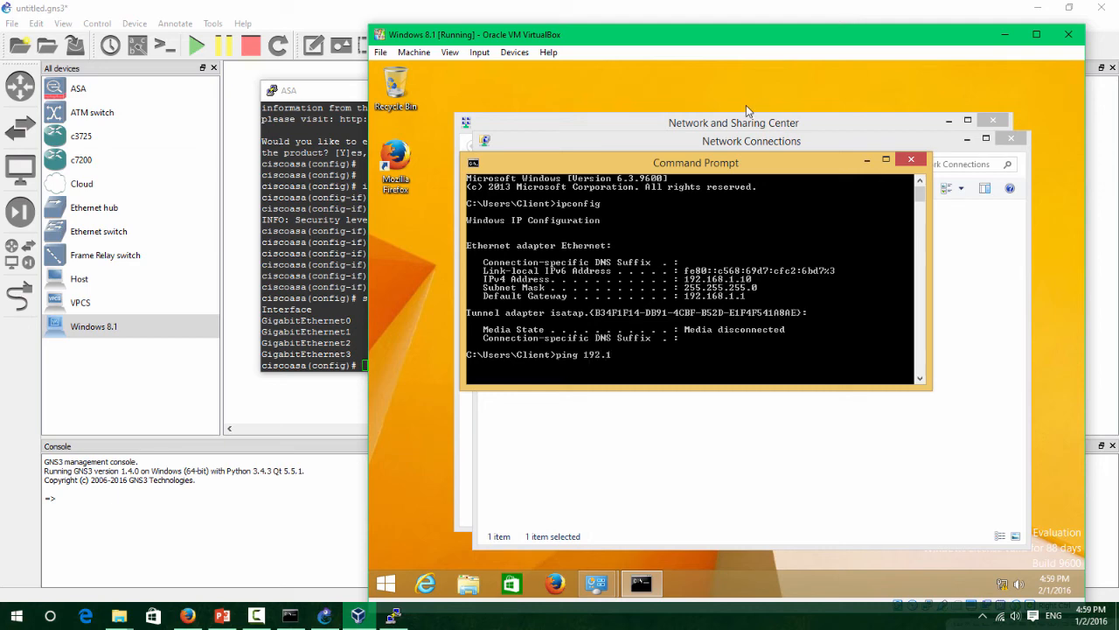
text(ping 192.168.1.1)
key(Return)
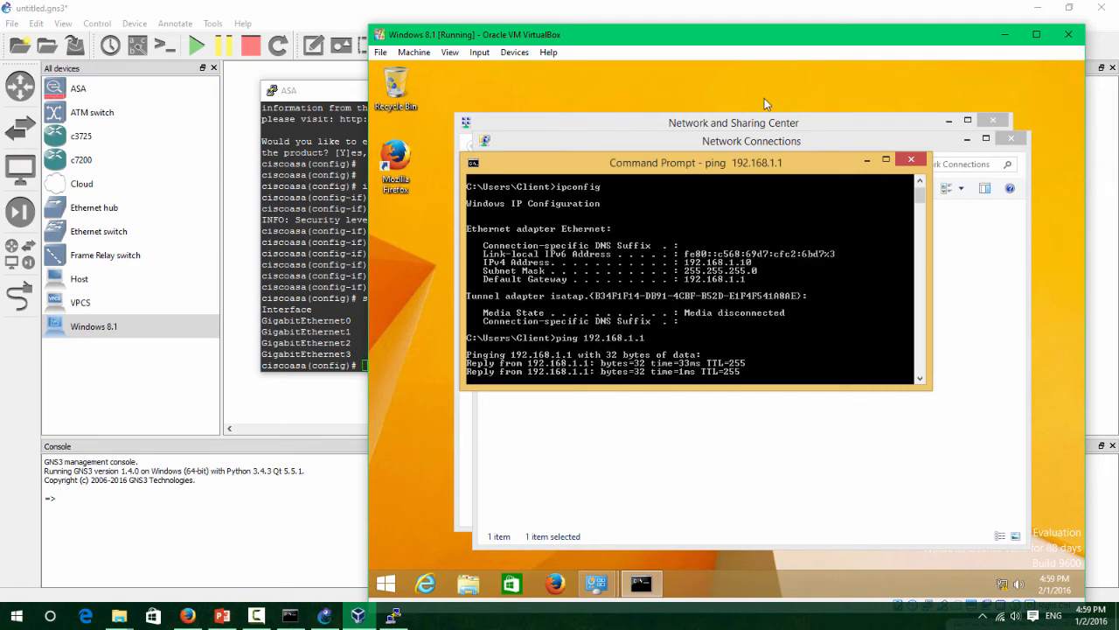
drag(719, 163, 750, 182)
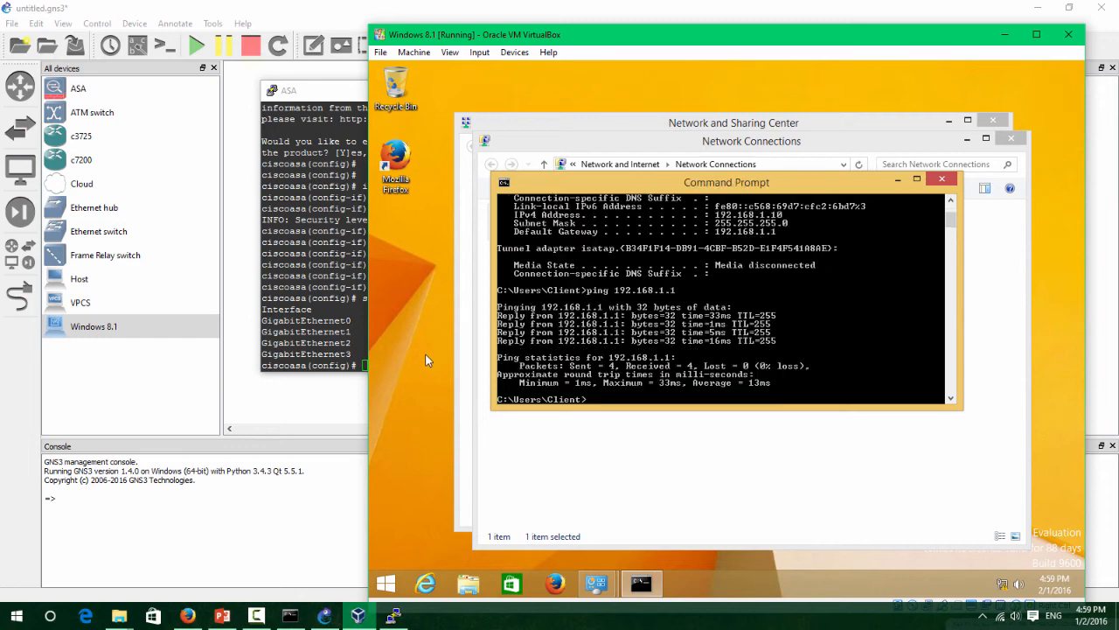
Search the Start screen for control to get back to Network Connections.
click(397, 360)
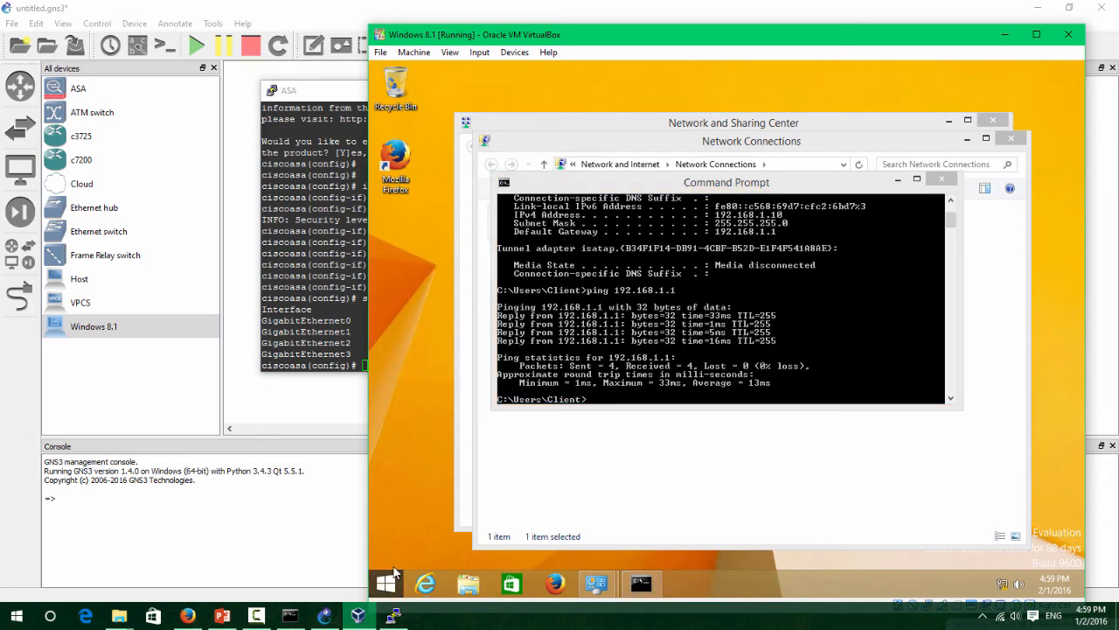
key(super)
text(control)
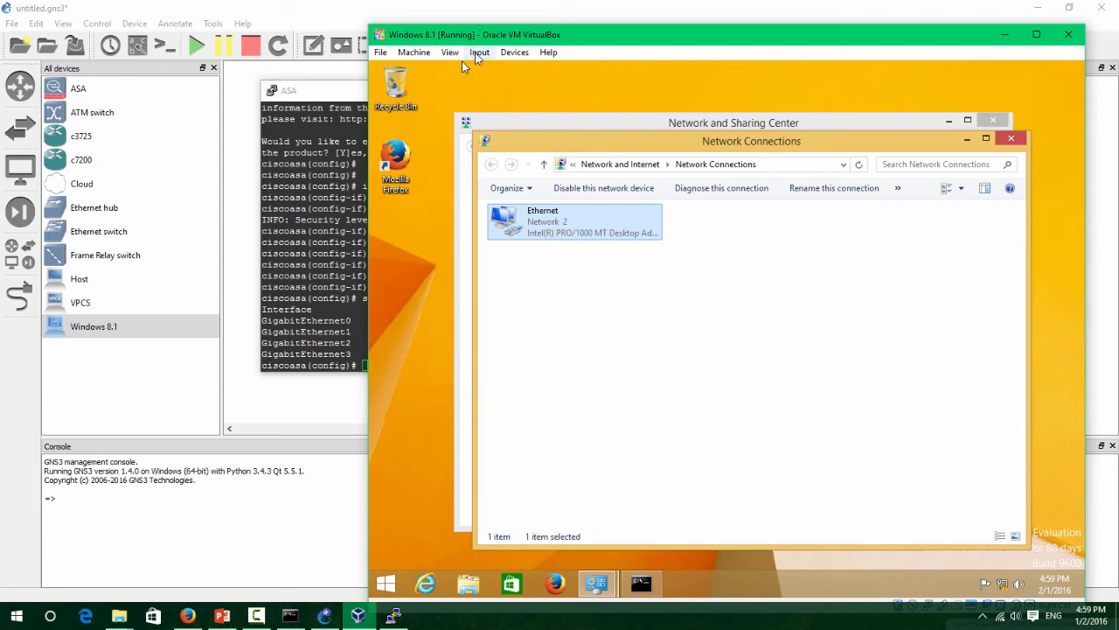
Insert the Guest Additions CD image into the VM from the Devices menu.
click(505, 52)
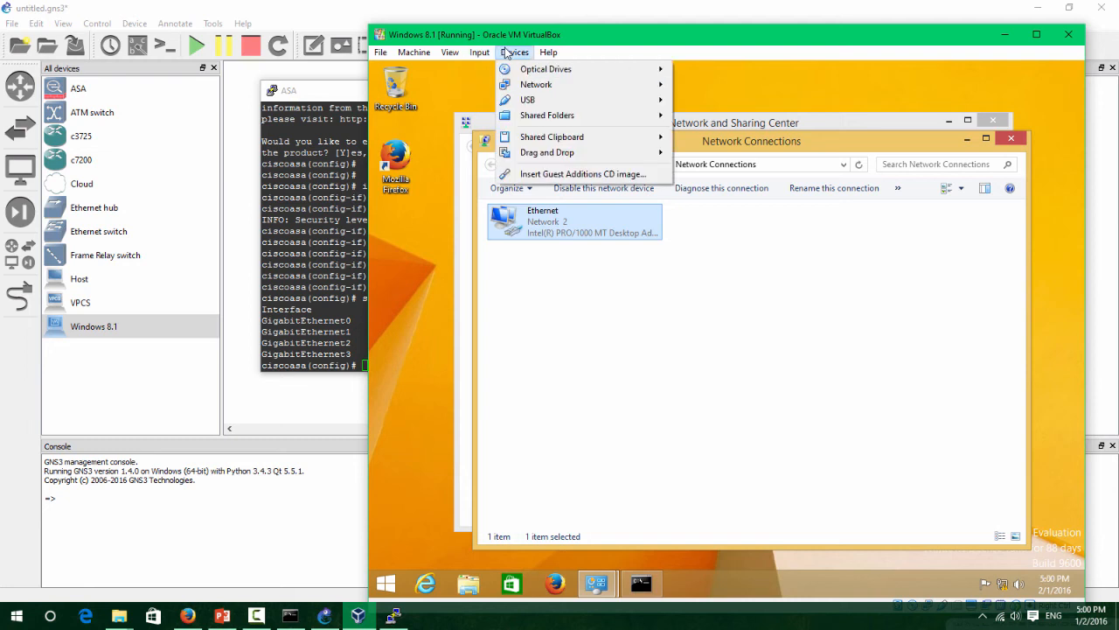
mouse_move(603, 154)
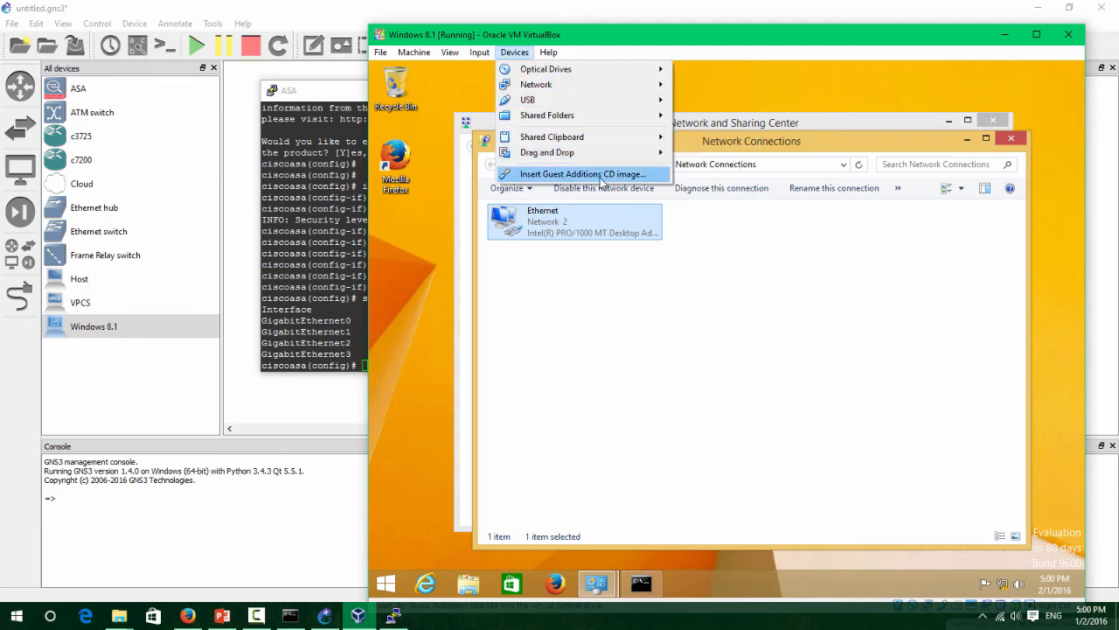
click(600, 175)
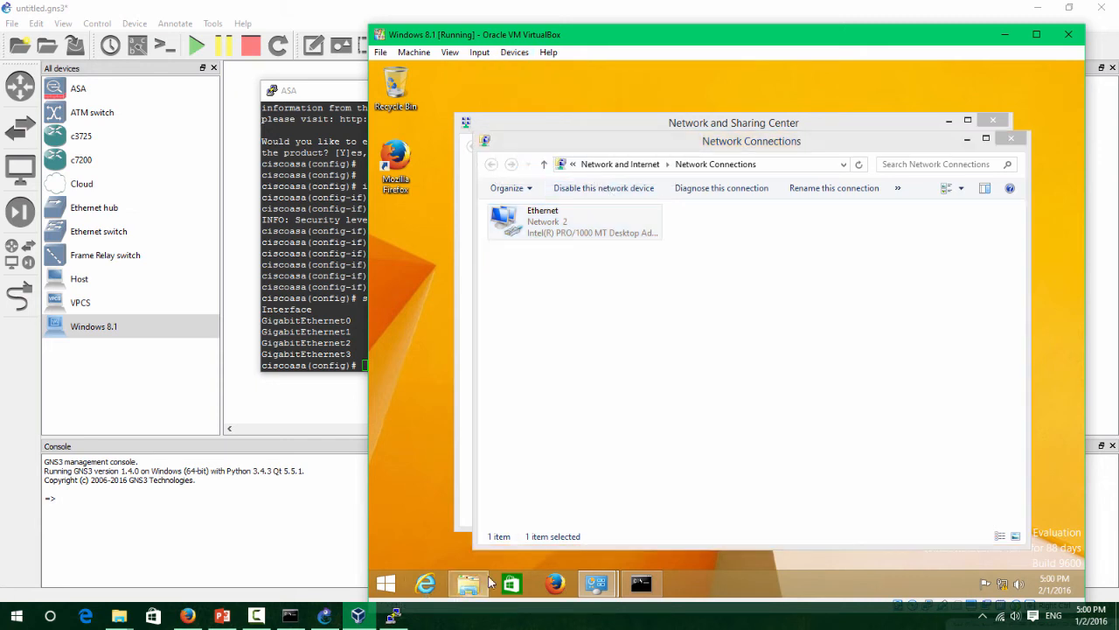
click(479, 587)
click(479, 52)
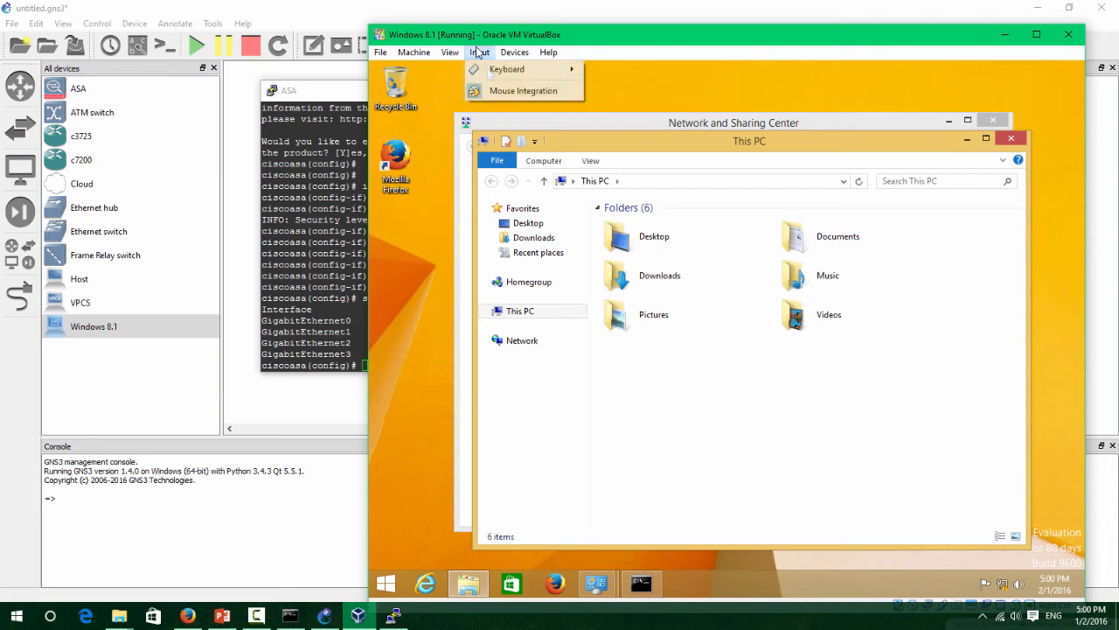
mouse_move(504, 54)
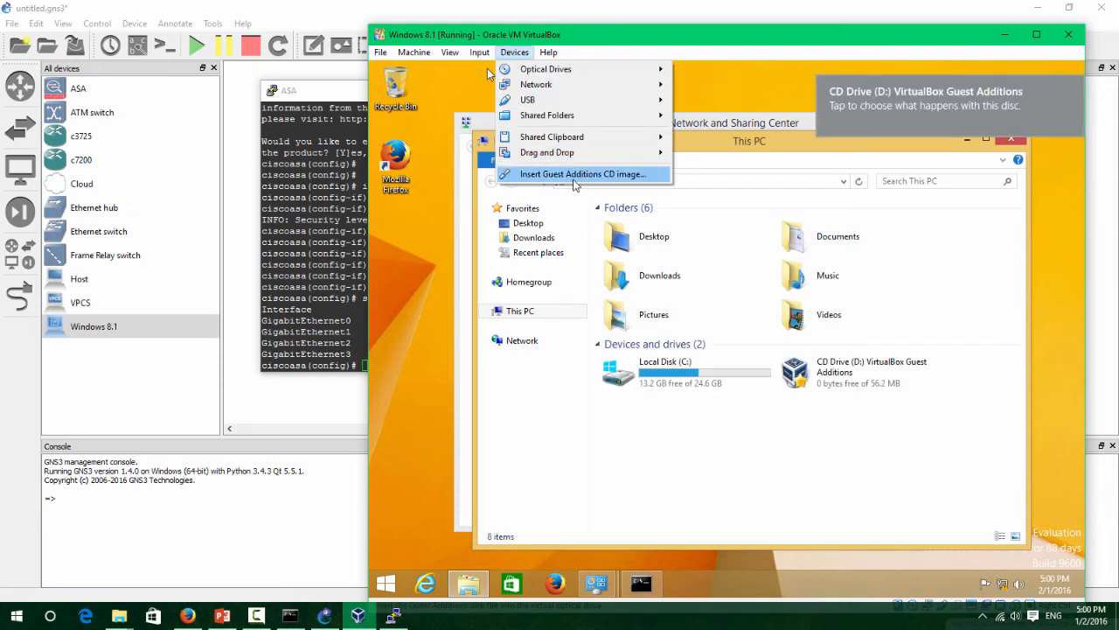
click(660, 174)
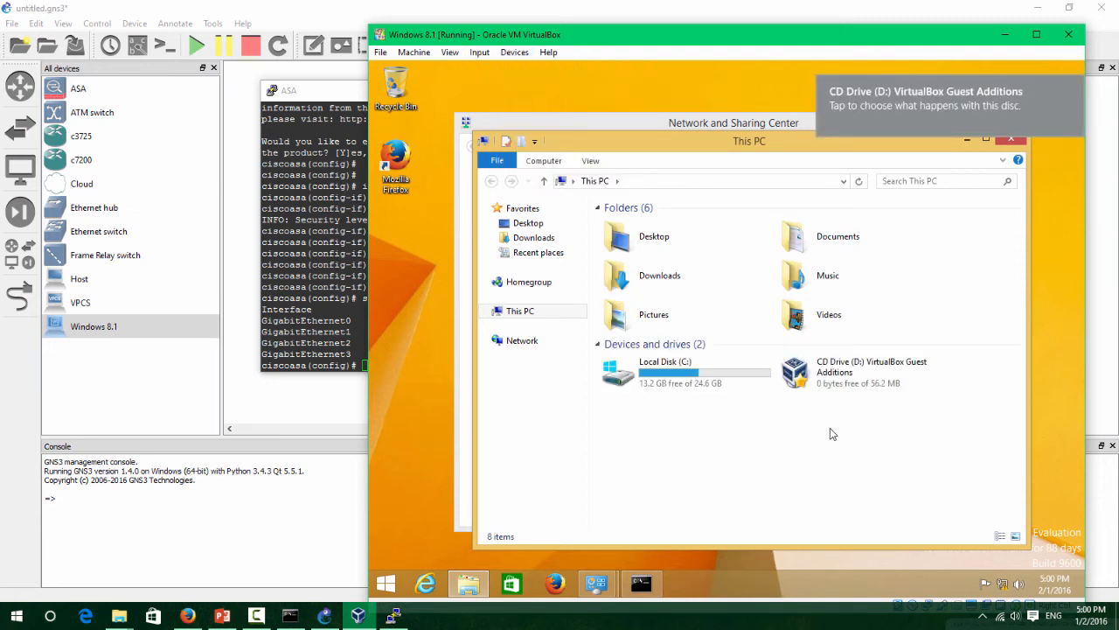
Start the Guest Additions setup from the CD drive, then cancel and quit it.
click(835, 389)
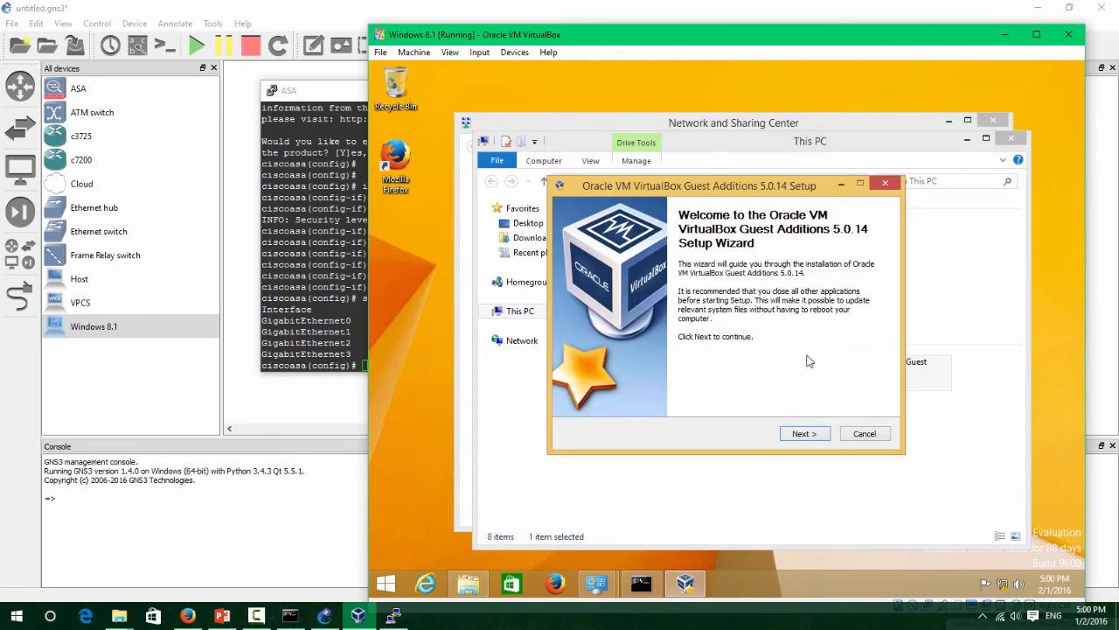
click(801, 434)
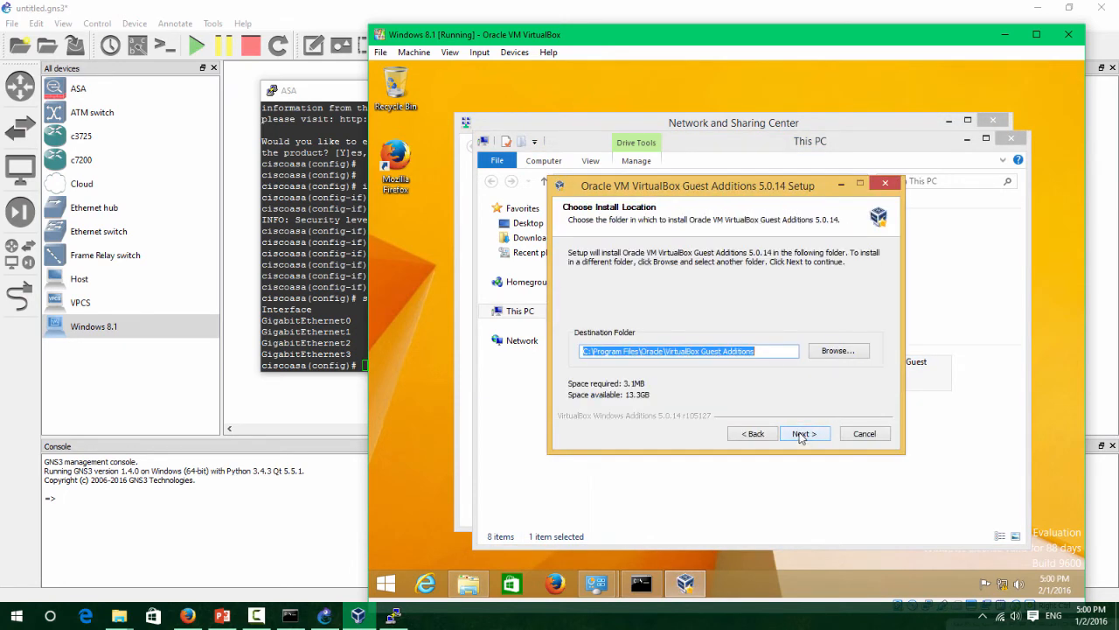
click(801, 433)
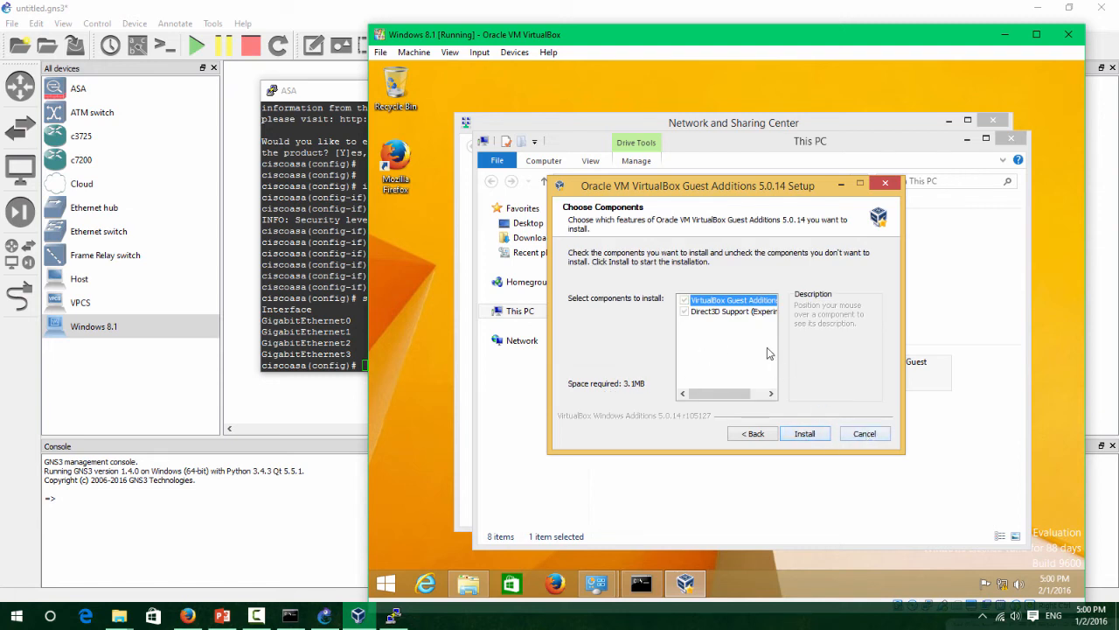
click(864, 434)
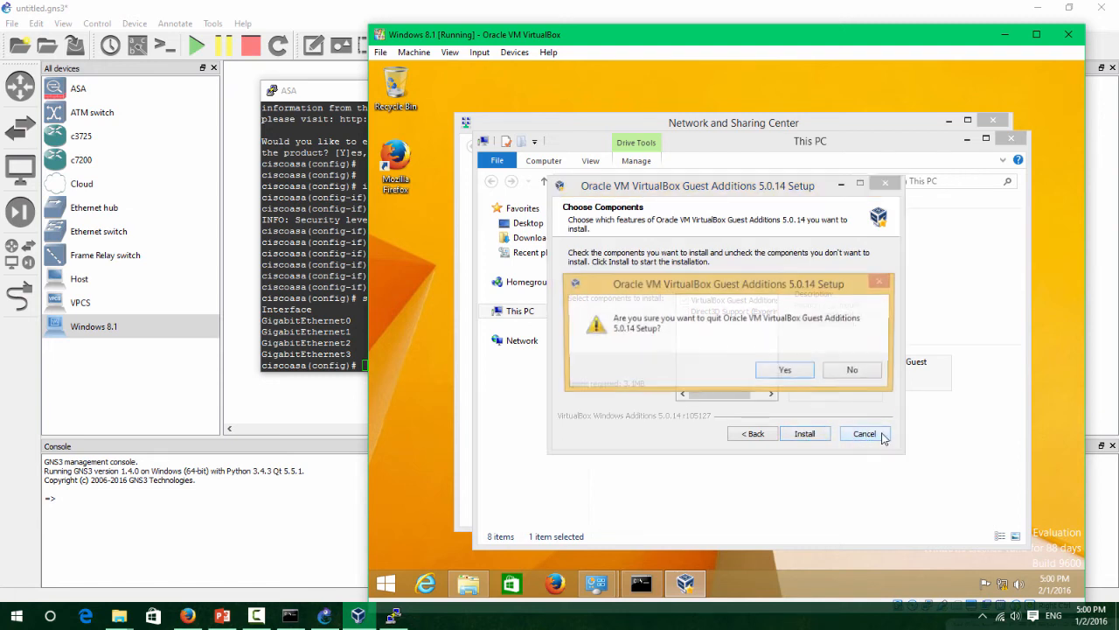
click(786, 371)
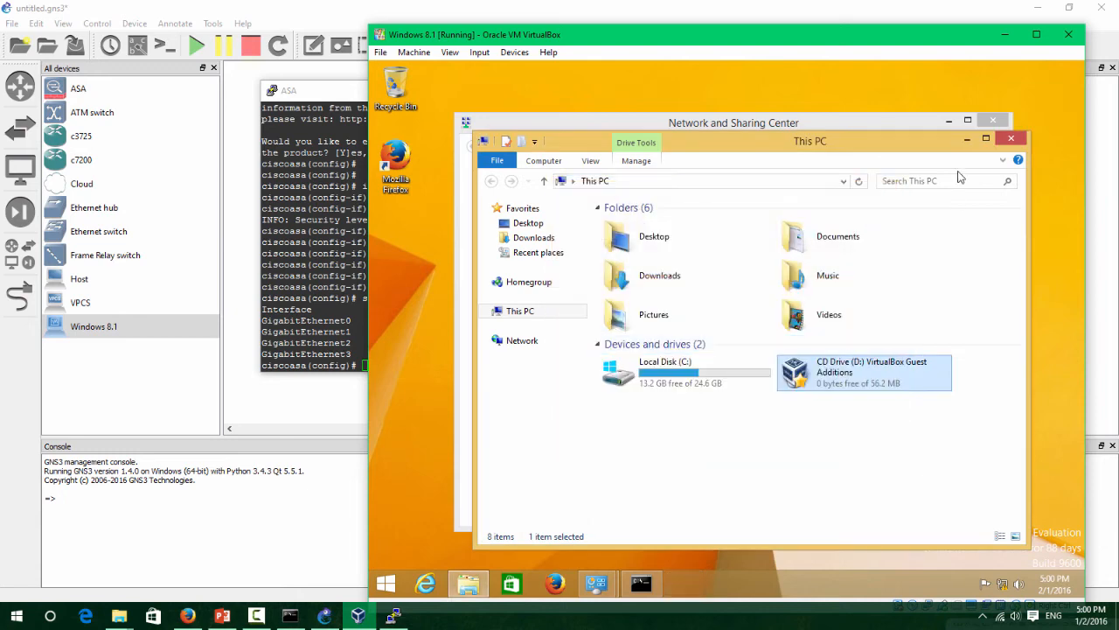
Eject the Guest Additions CD and minimise the This PC window.
right_click(862, 385)
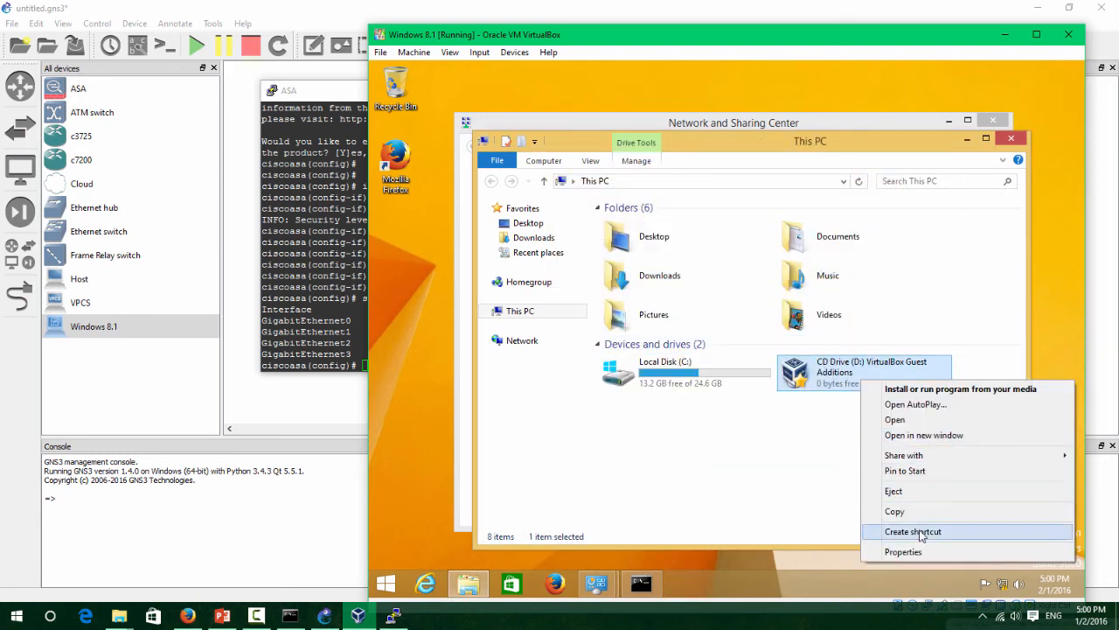
click(925, 492)
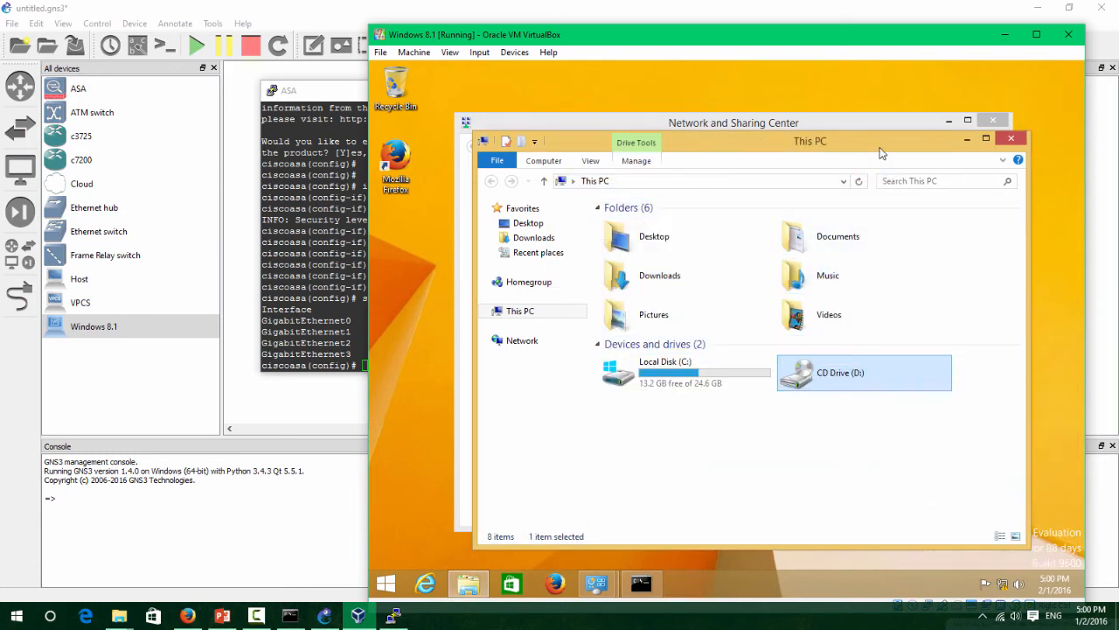
drag(879, 146, 835, 129)
click(700, 503)
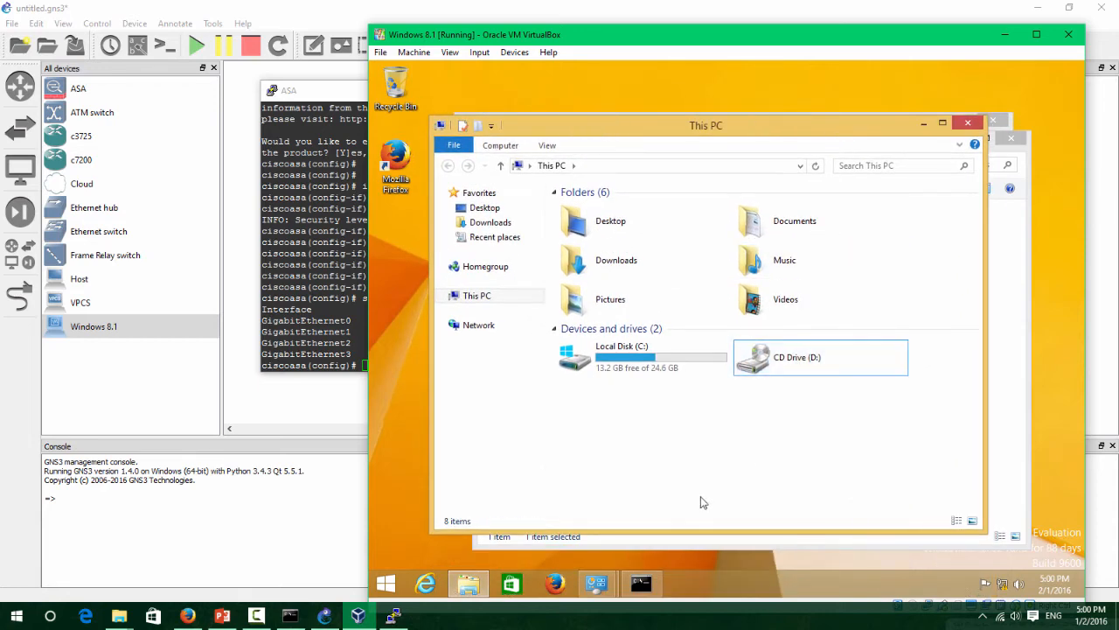
click(924, 126)
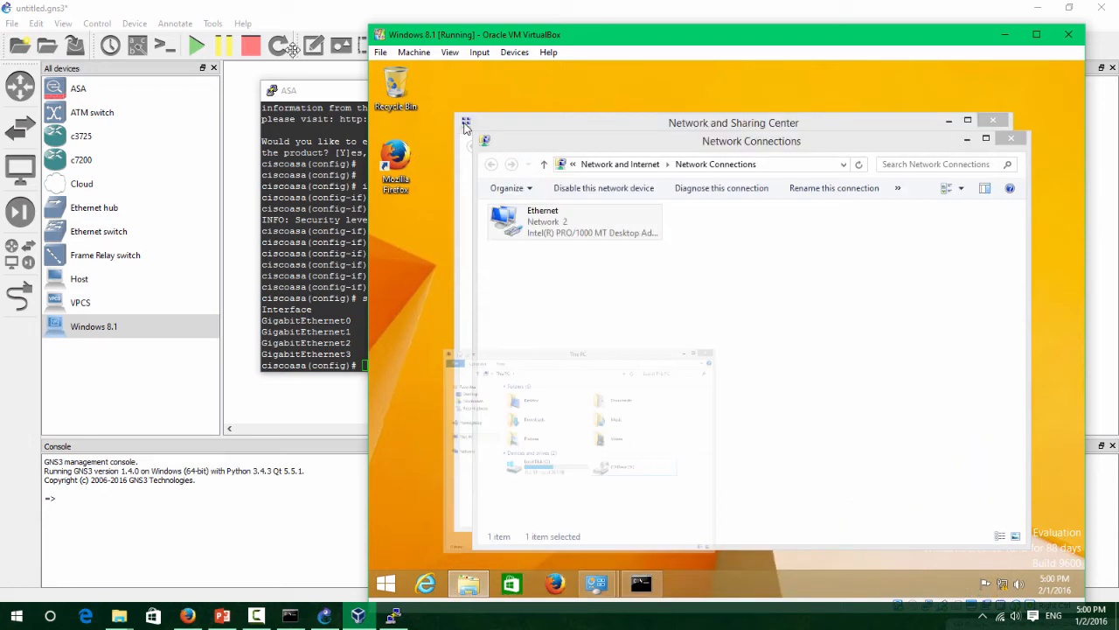
Set VirtualBox drag and drop to Host To Guest.
click(481, 53)
mouse_move(514, 52)
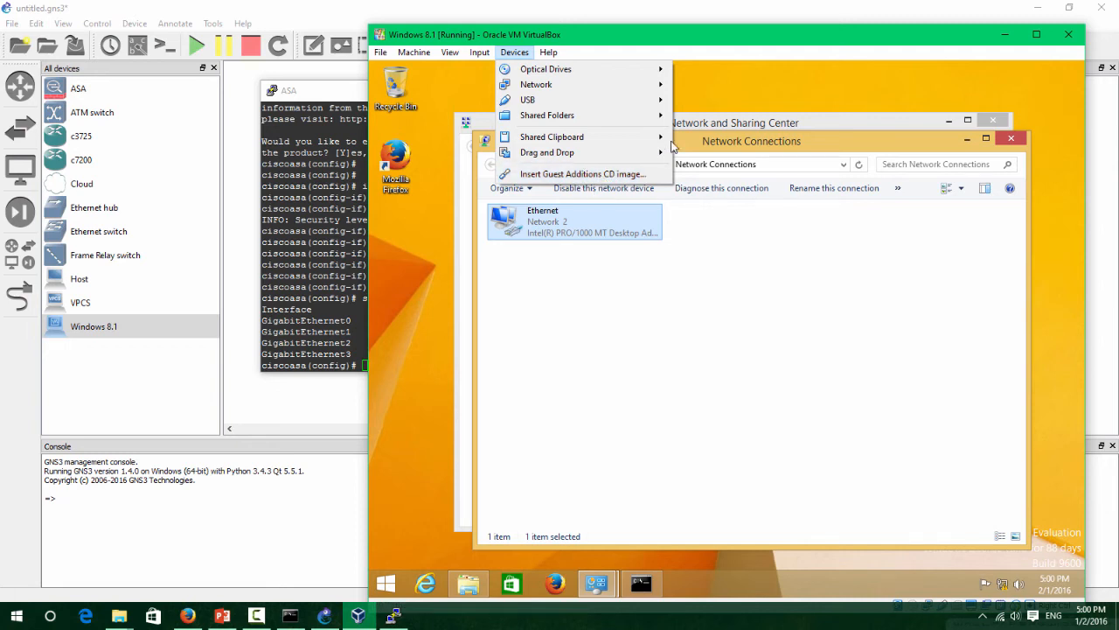
mouse_move(652, 153)
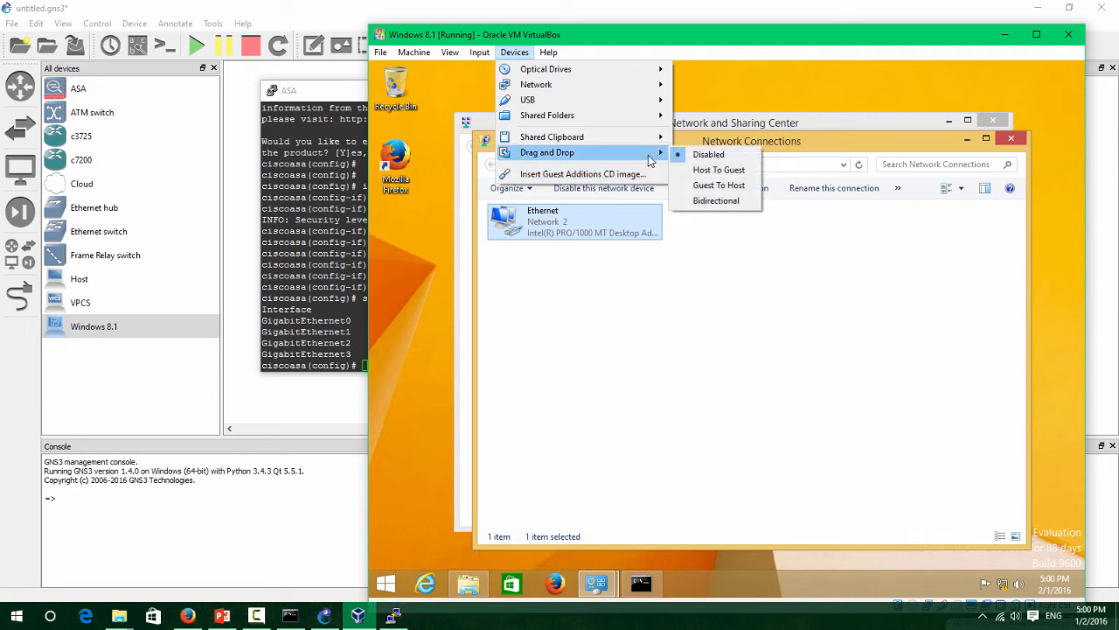
click(718, 169)
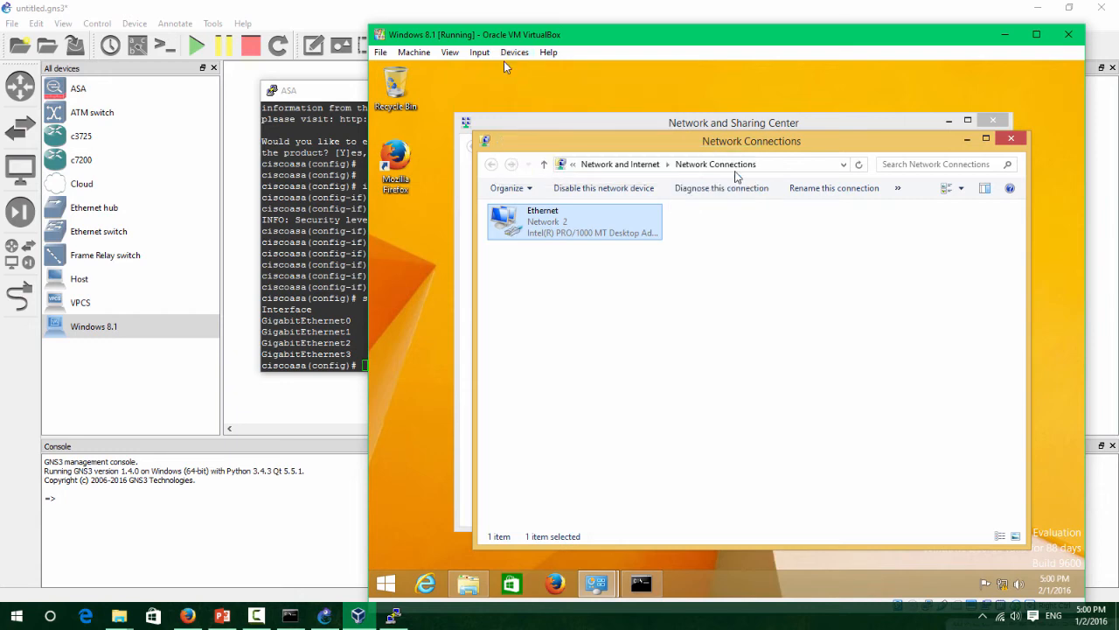
Minimise Network Connections, Command Prompt and Network and Sharing Center to clear the desktop.
click(967, 139)
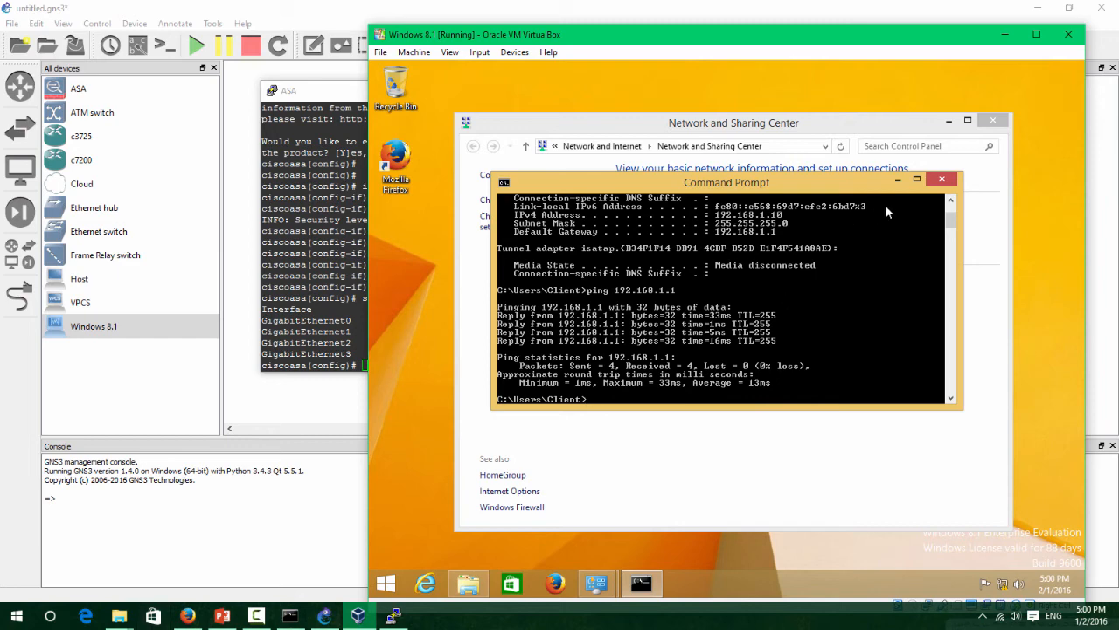
click(897, 180)
click(949, 123)
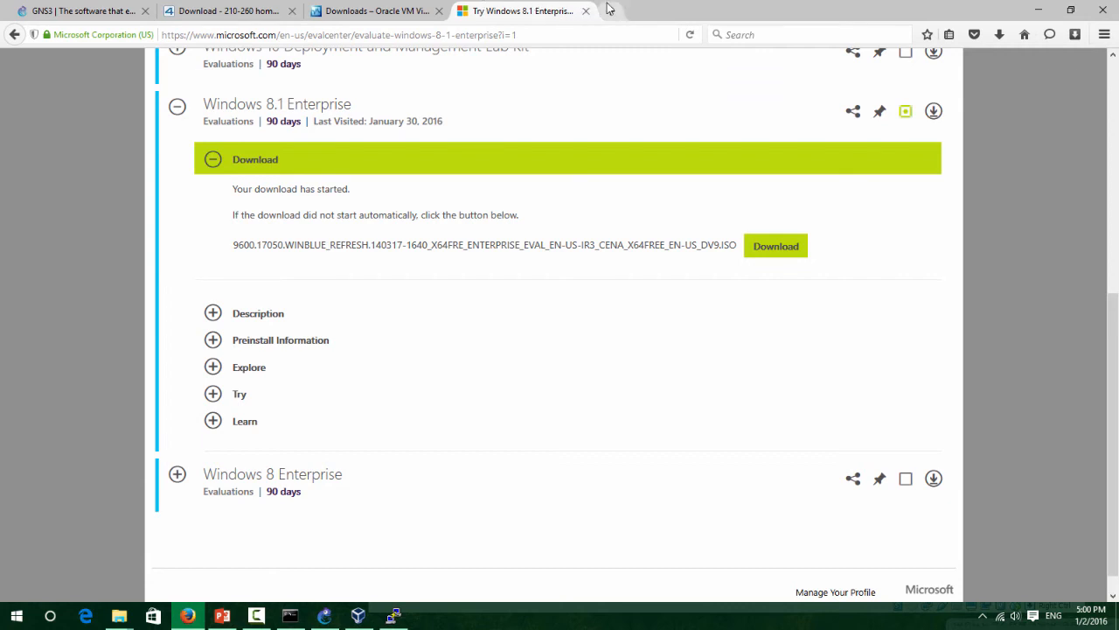
Search the web for tftp64 and open the TFTP server - TFTPD32 result.
double_click(610, 9)
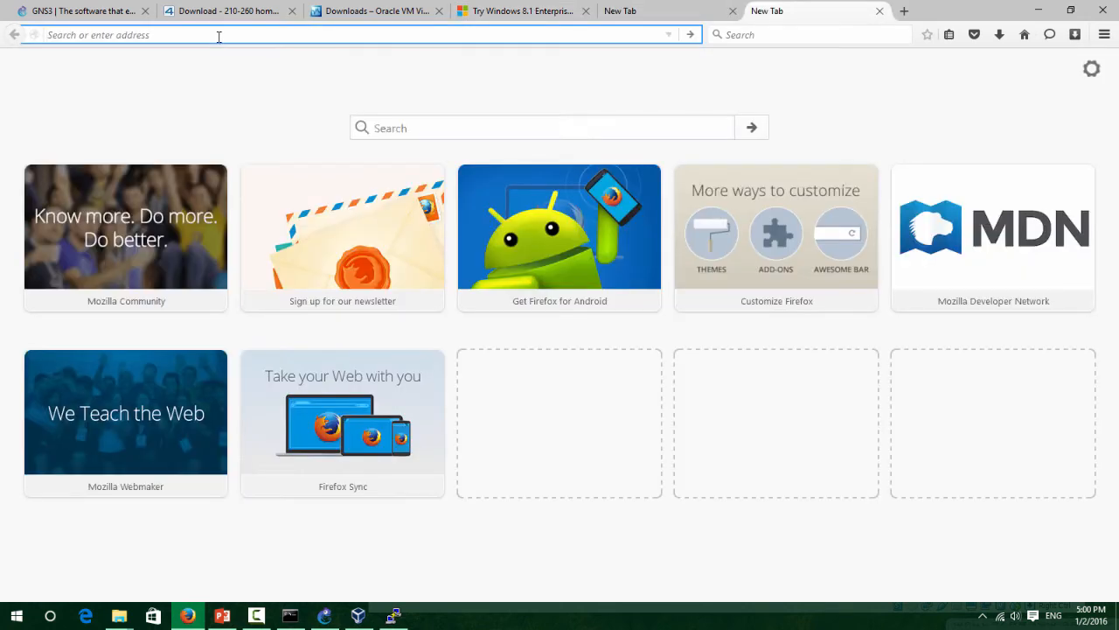
text(tftp64)
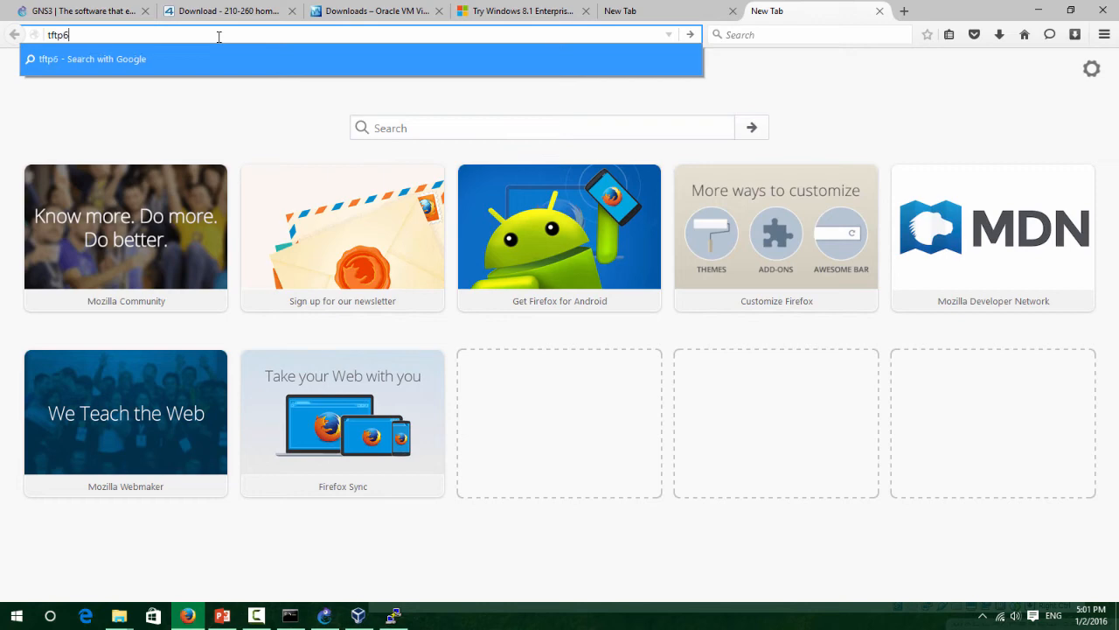
key(Return)
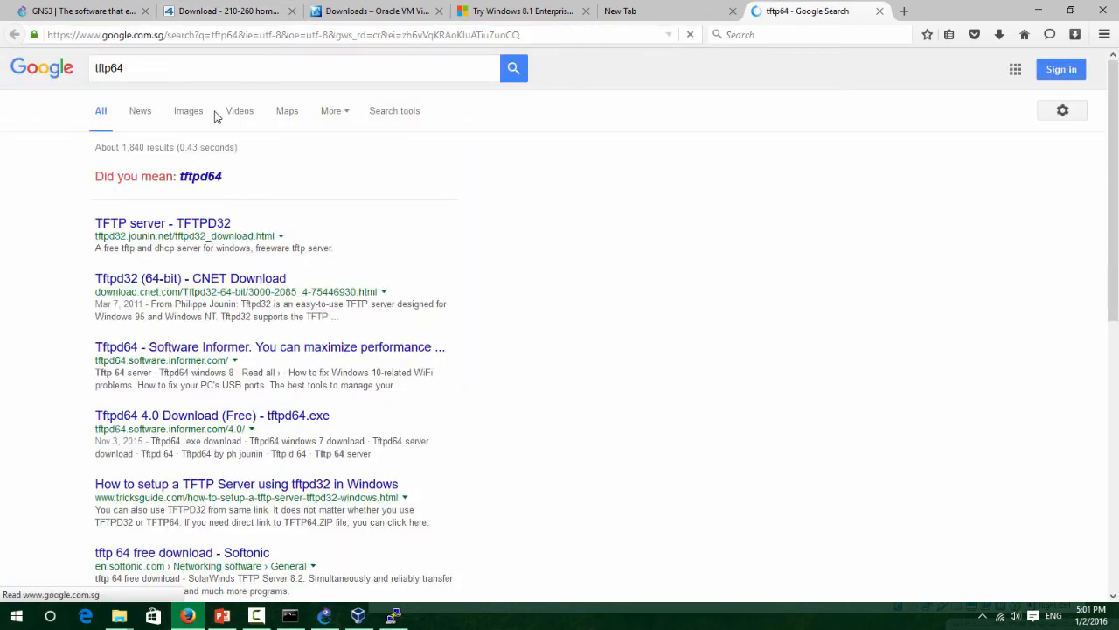
click(201, 225)
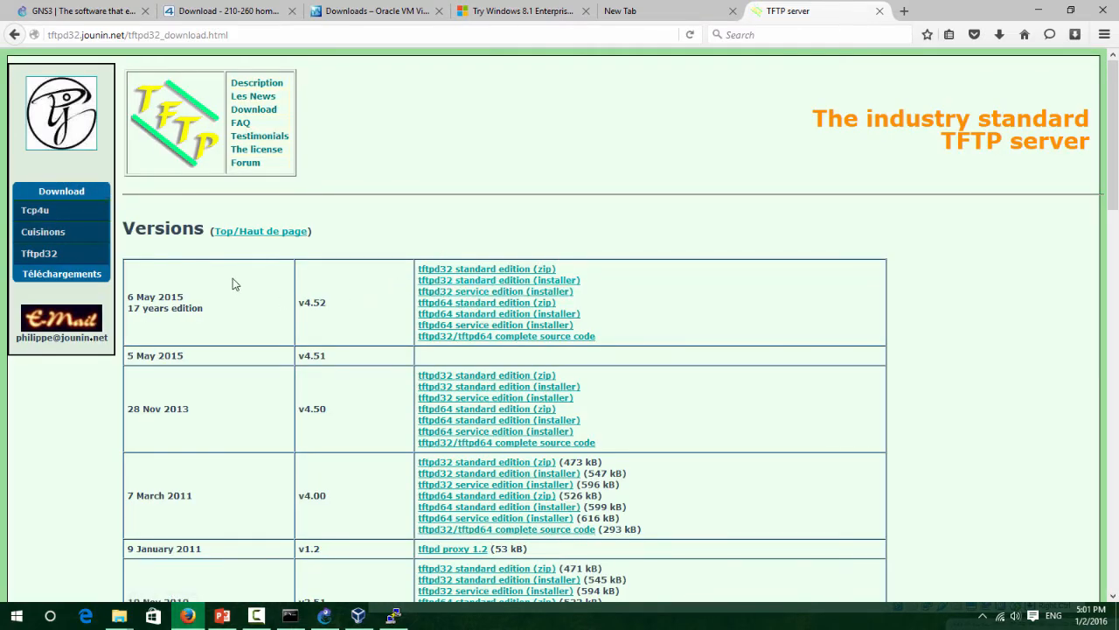
Download the v4.52 tftpd32 standard zip and save it to DATA (D:).
click(544, 273)
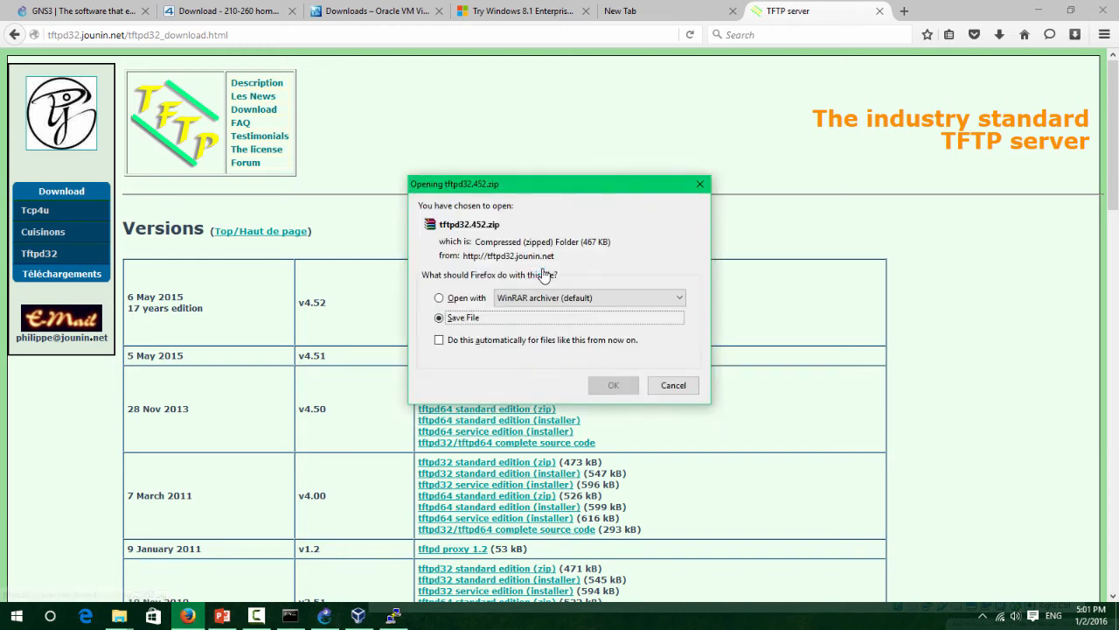
click(614, 385)
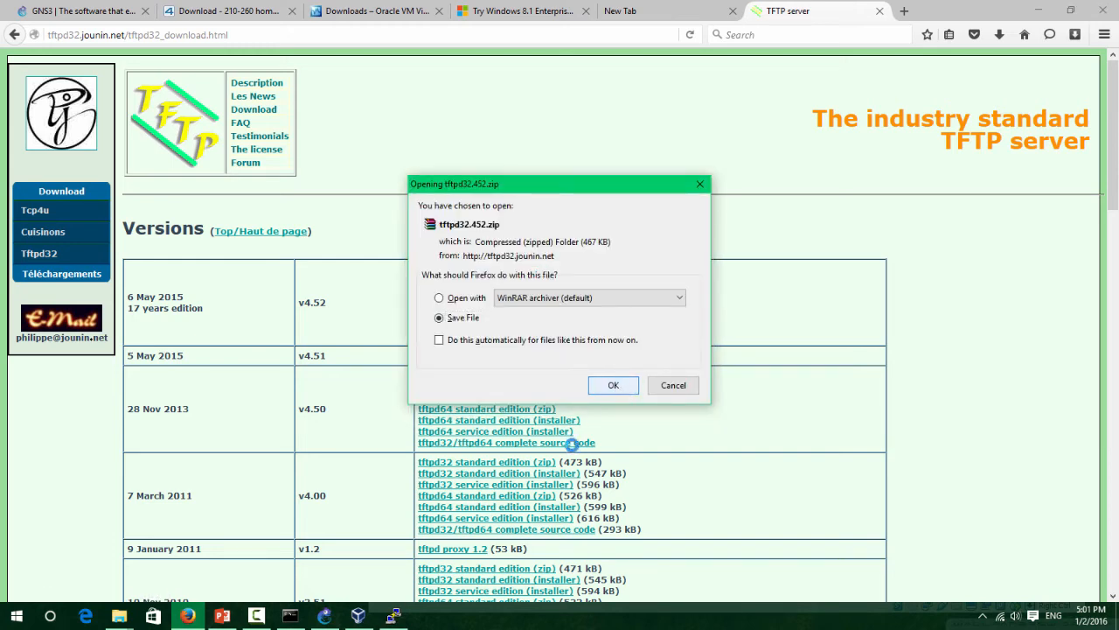
scroll(70, 245, down, 3)
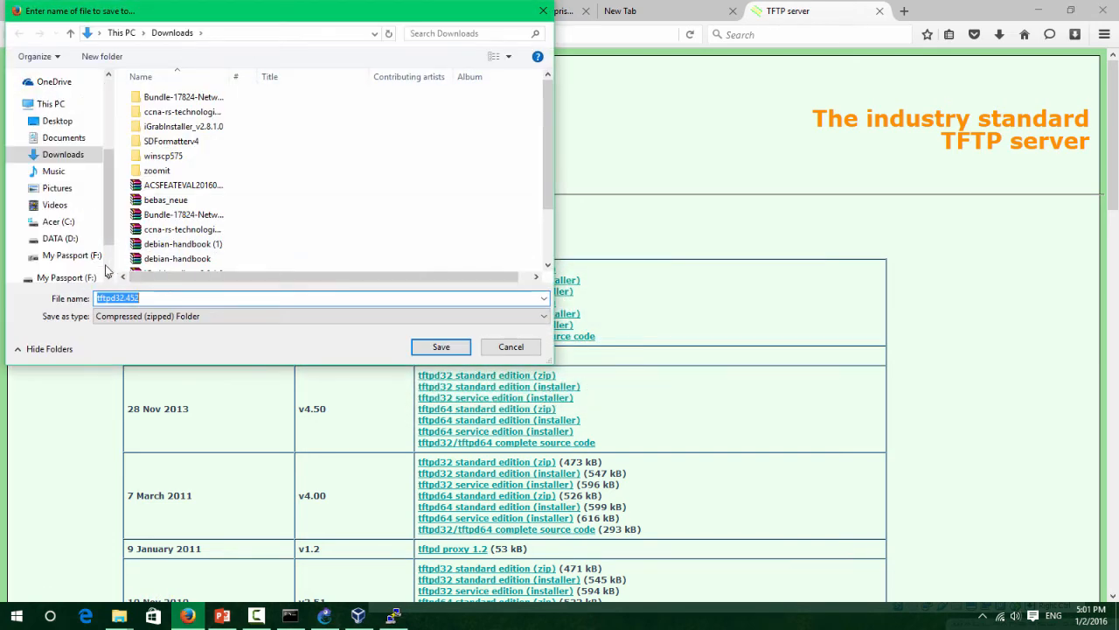
click(60, 238)
click(440, 346)
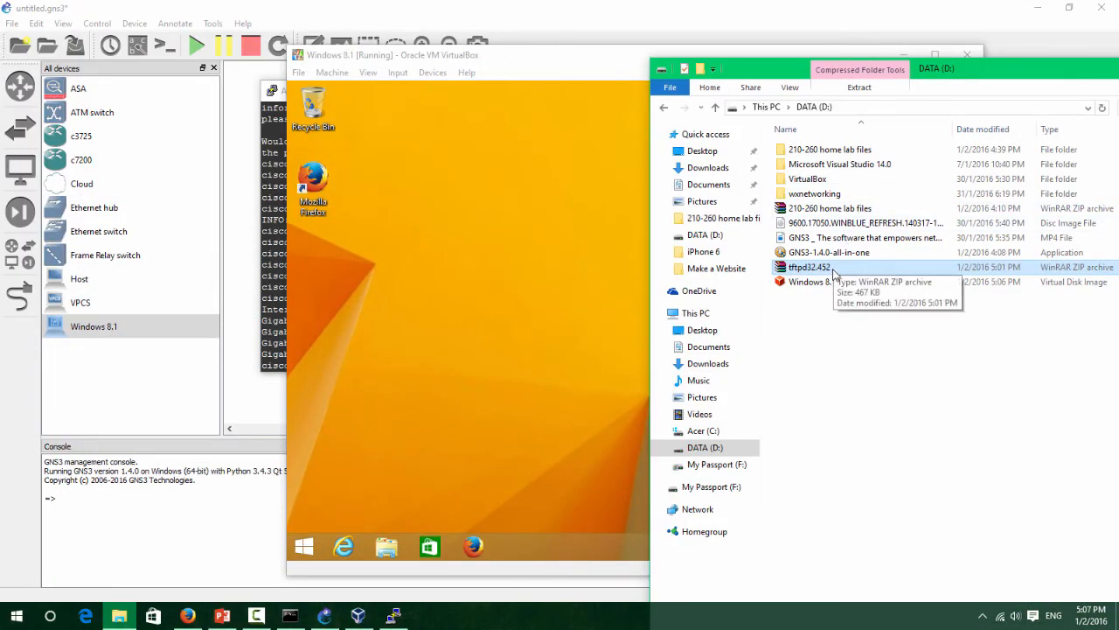
Copy the tftpd32.452 zip to the VM desktop and extract it into a tftpd32.452 folder.
drag(829, 273, 387, 274)
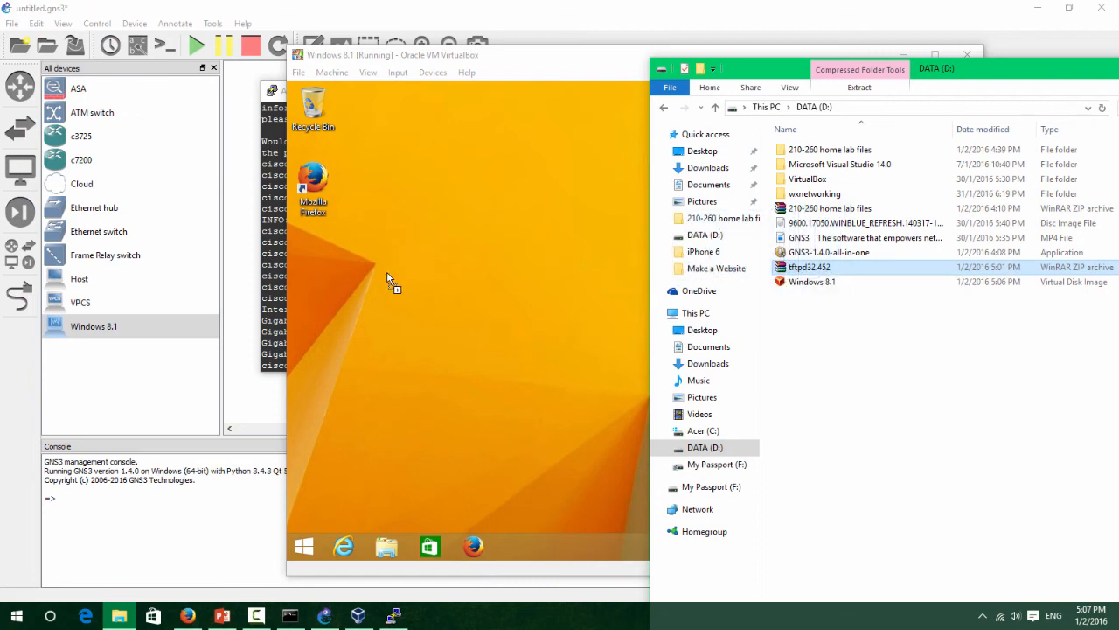
drag(308, 267, 308, 266)
right_click(322, 253)
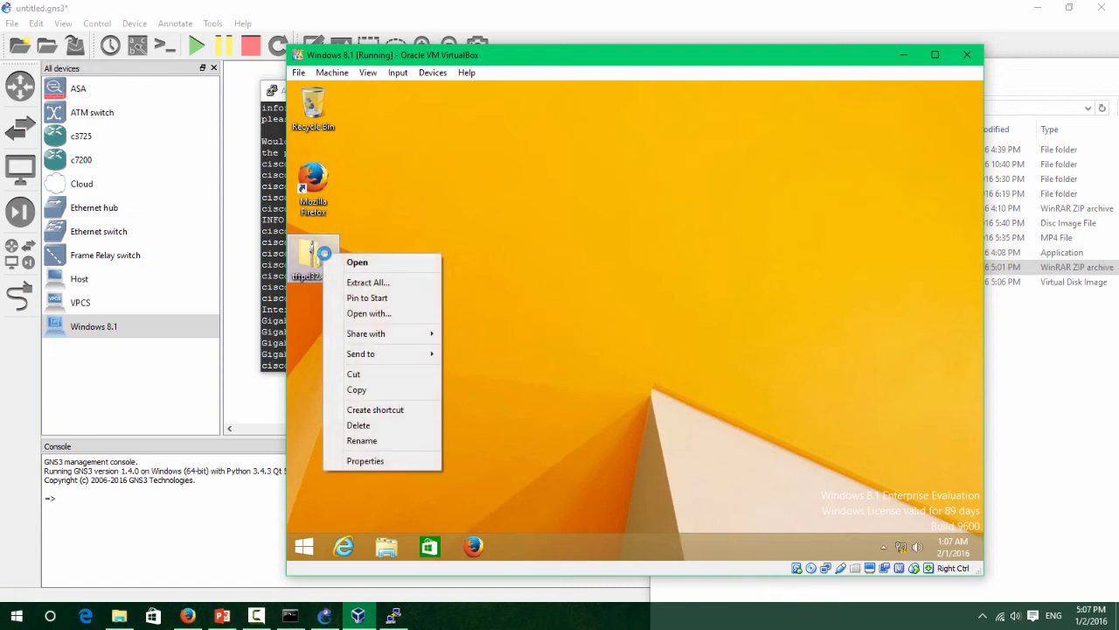
click(391, 282)
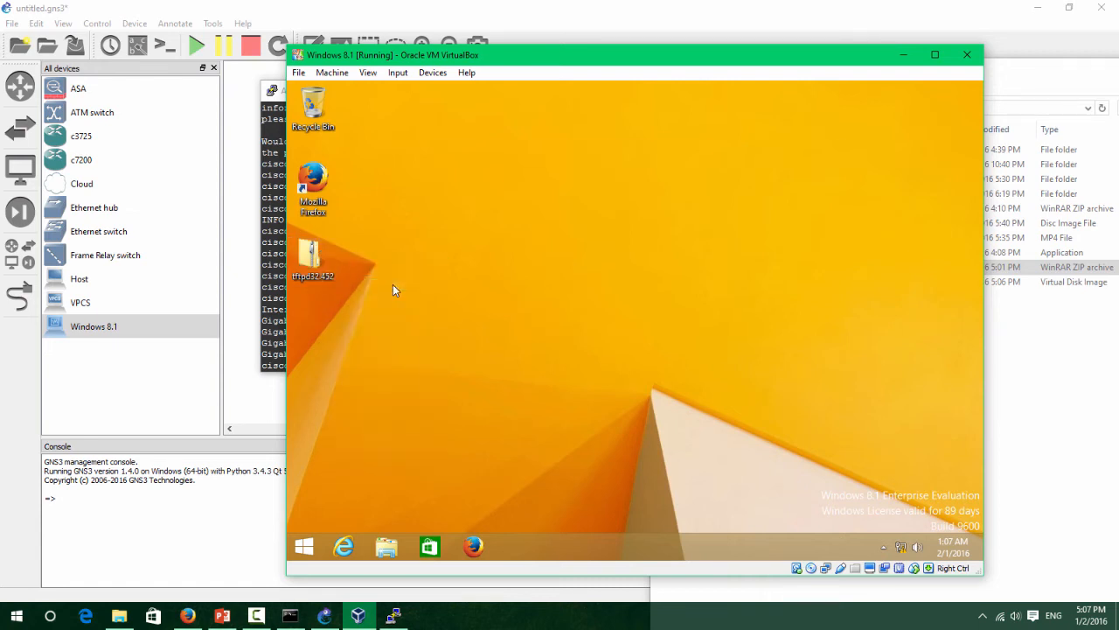
click(765, 450)
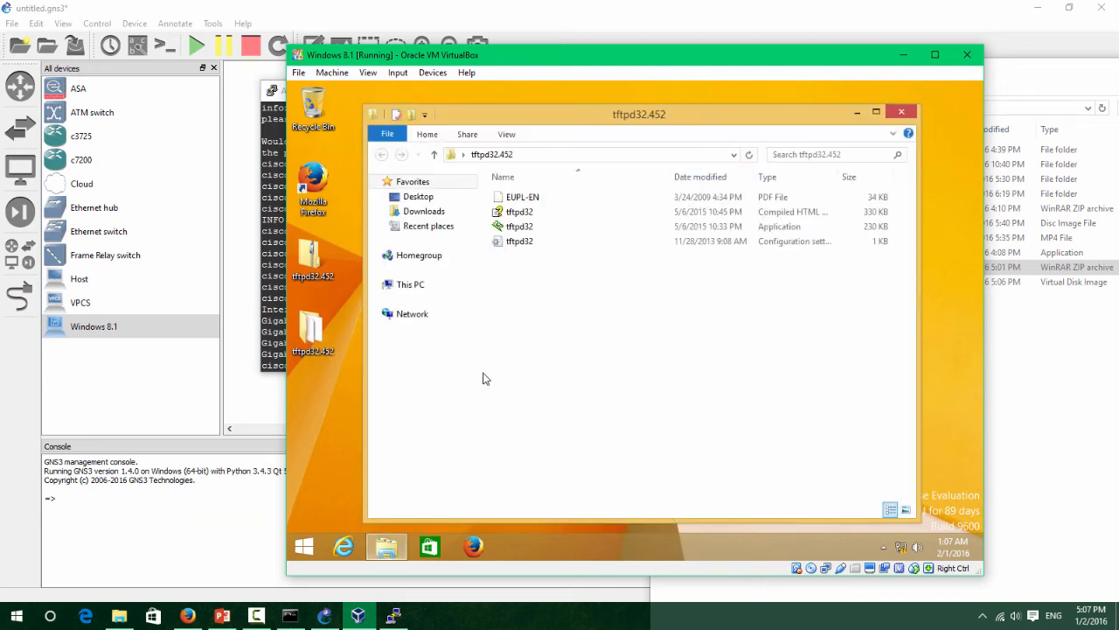
click(902, 114)
Copy asdm-751.bin from the 210-260 home lab files folder onto the VM desktop.
click(1019, 327)
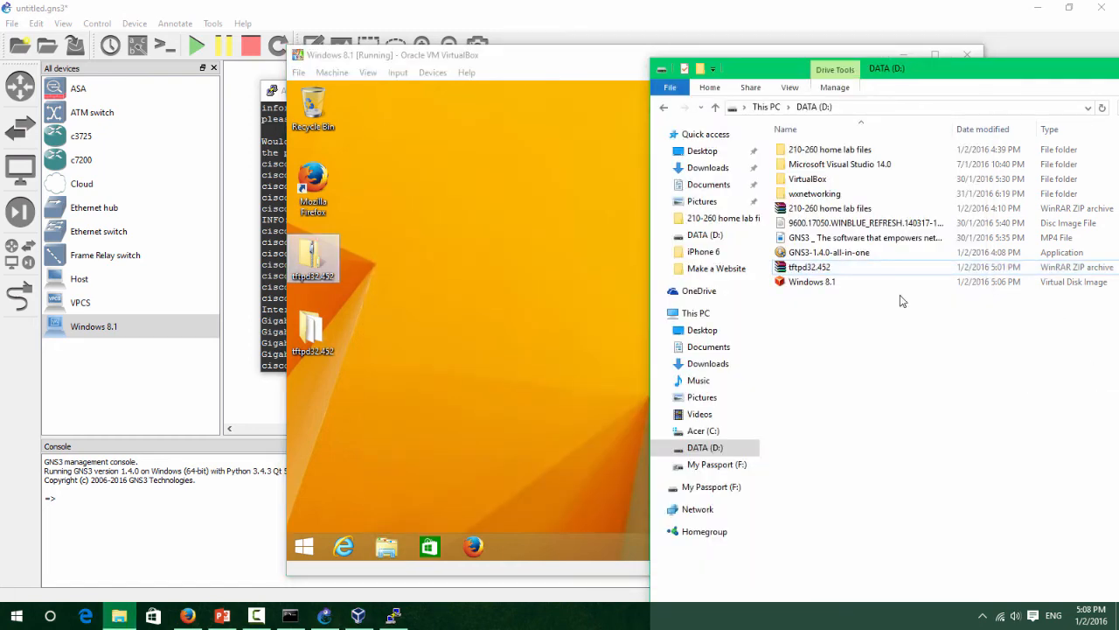
double_click(844, 150)
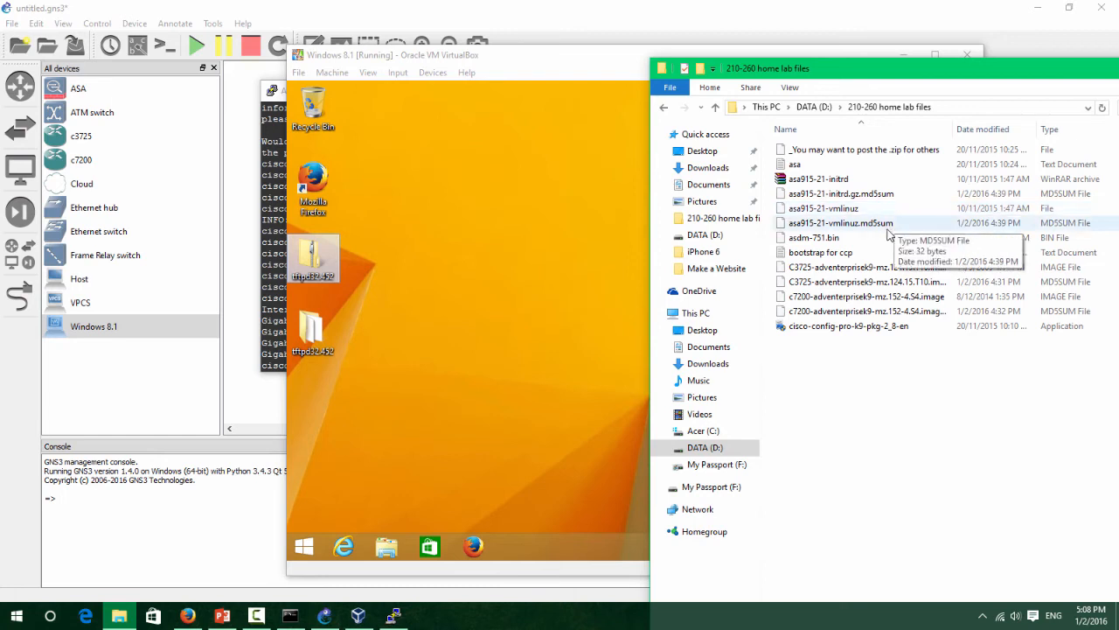
click(797, 239)
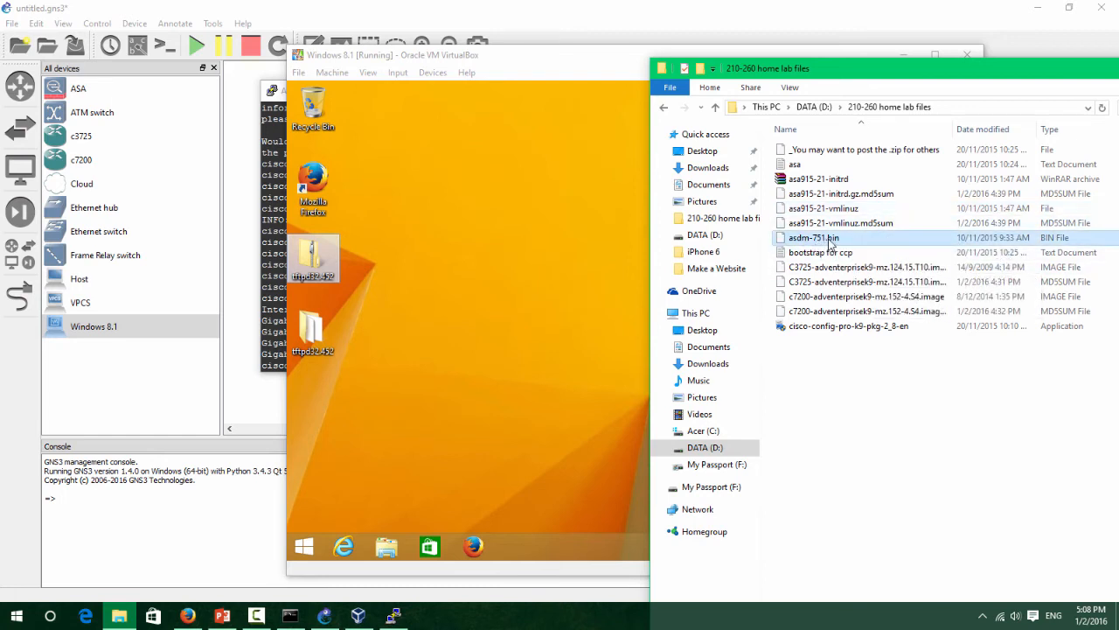
drag(829, 244, 307, 401)
click(389, 421)
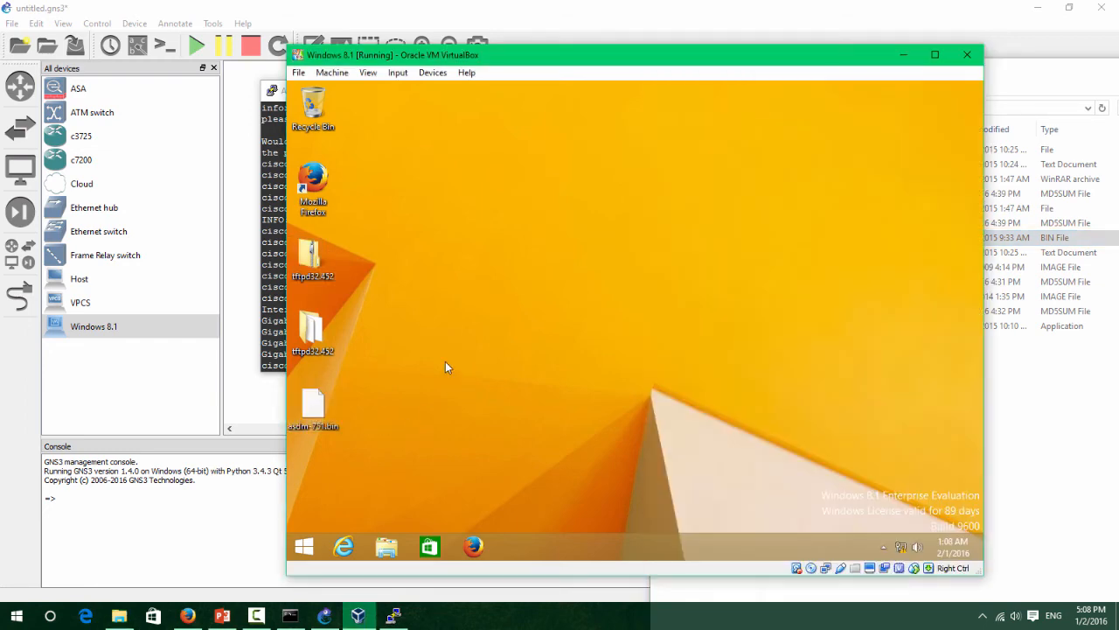
double_click(313, 330)
Launch tftpd32.exe from the extracted folder and maximise it in the VM.
click(575, 230)
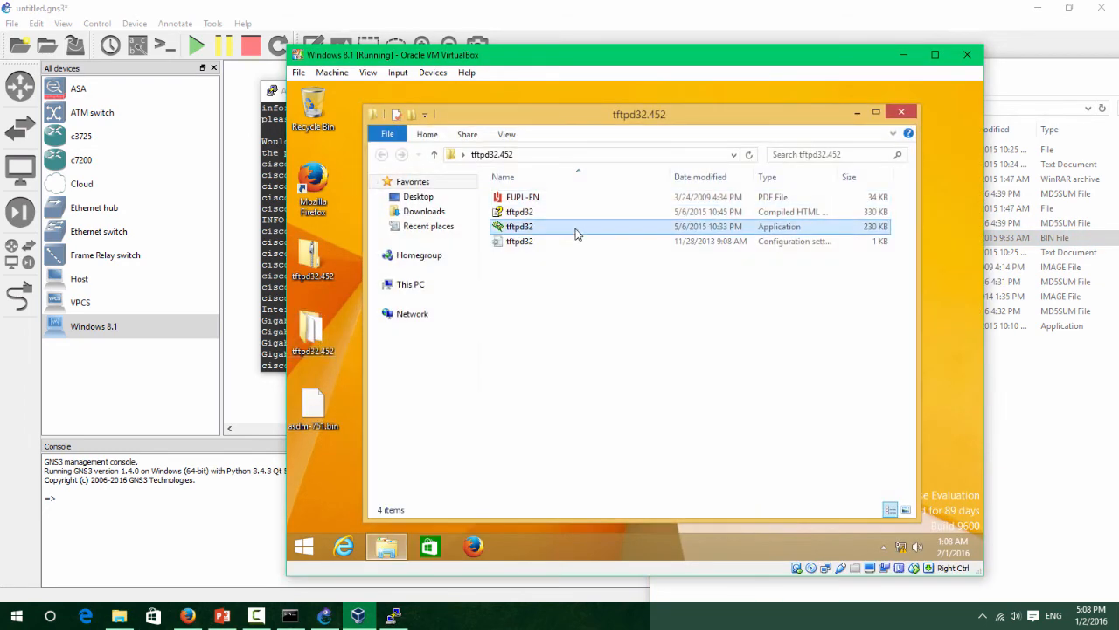
double_click(584, 227)
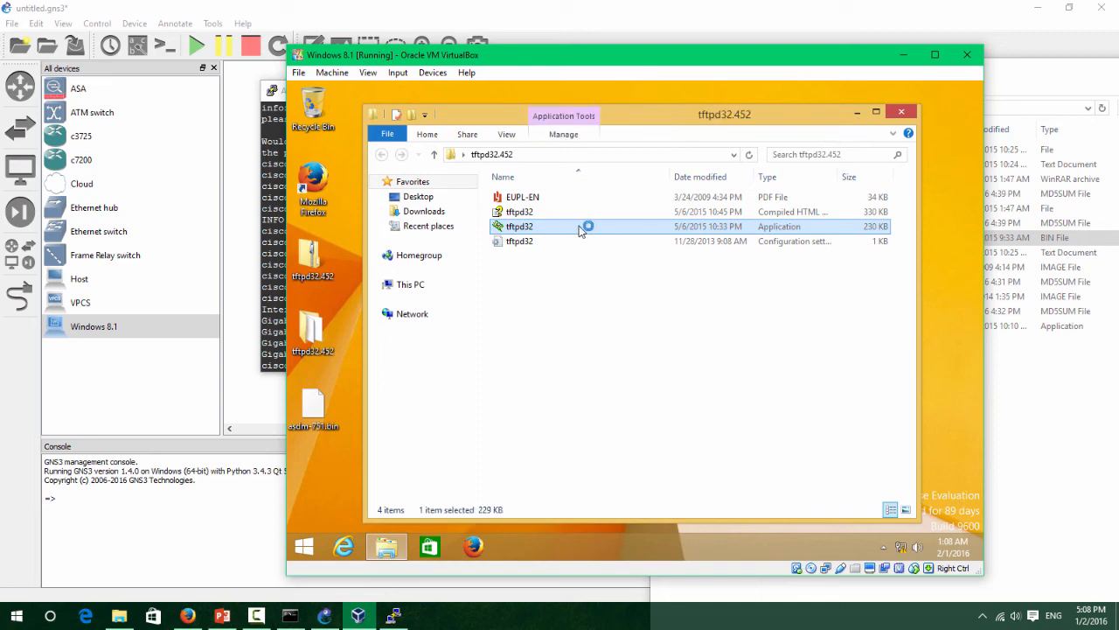
click(857, 113)
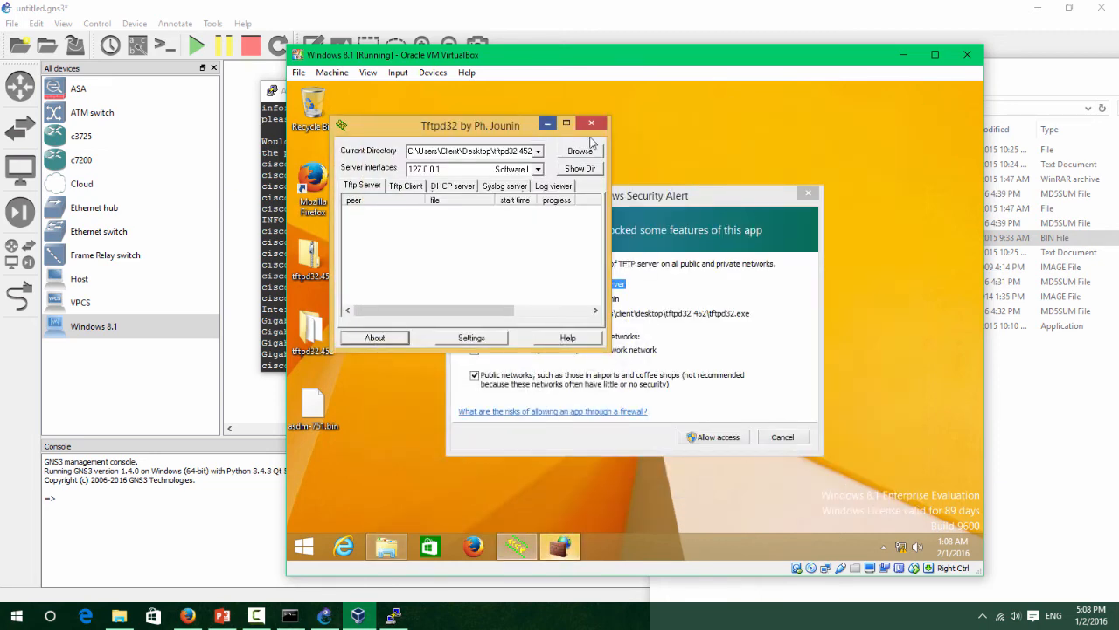
click(566, 123)
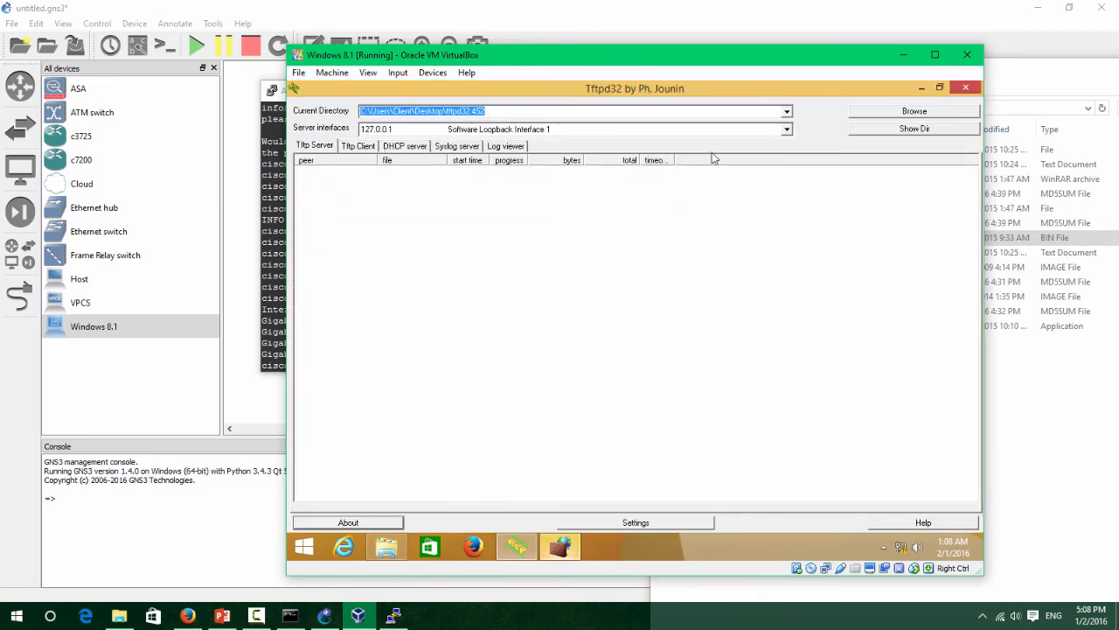
Set the Tftpd32 directory to C:\Users\Client\Desktop and confirm asdm-751.bin is listed.
click(913, 111)
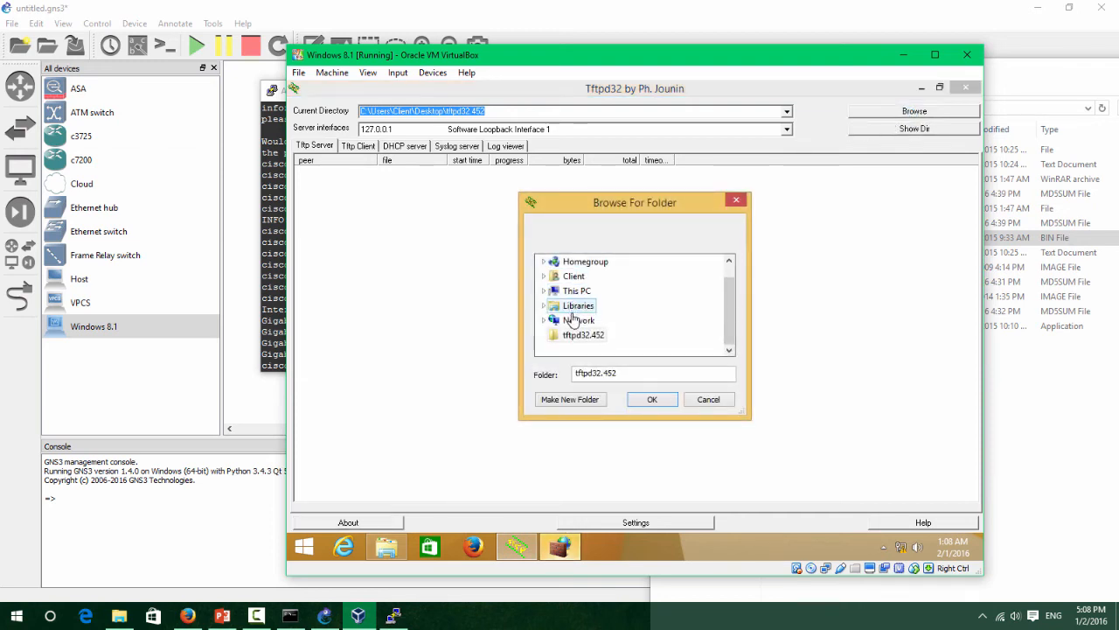
click(544, 276)
double_click(559, 291)
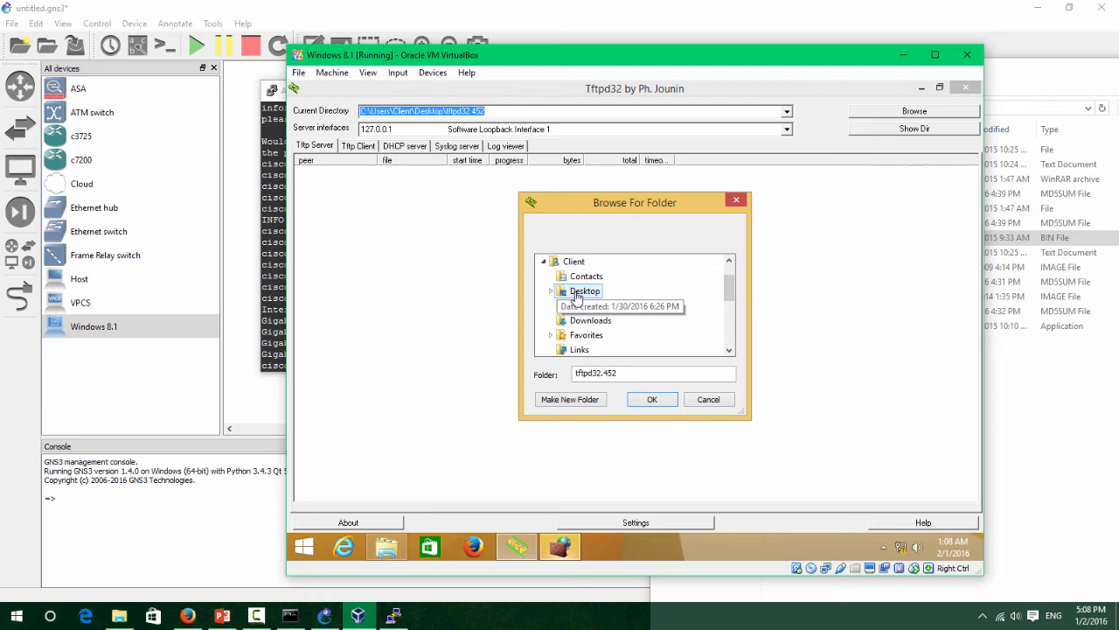
click(653, 399)
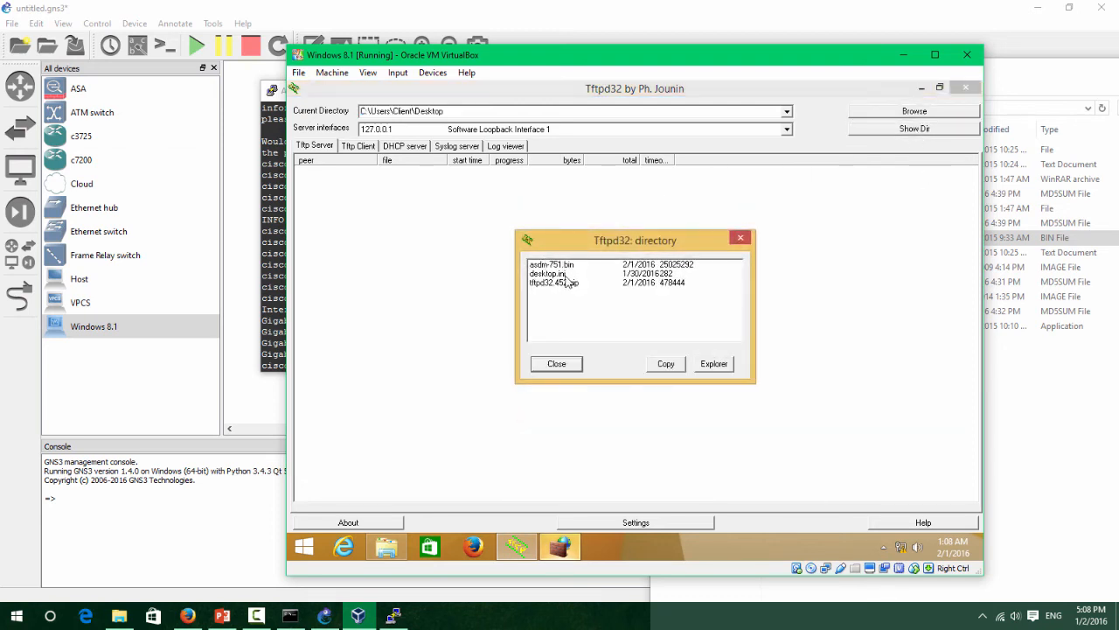
click(564, 274)
click(566, 282)
click(566, 265)
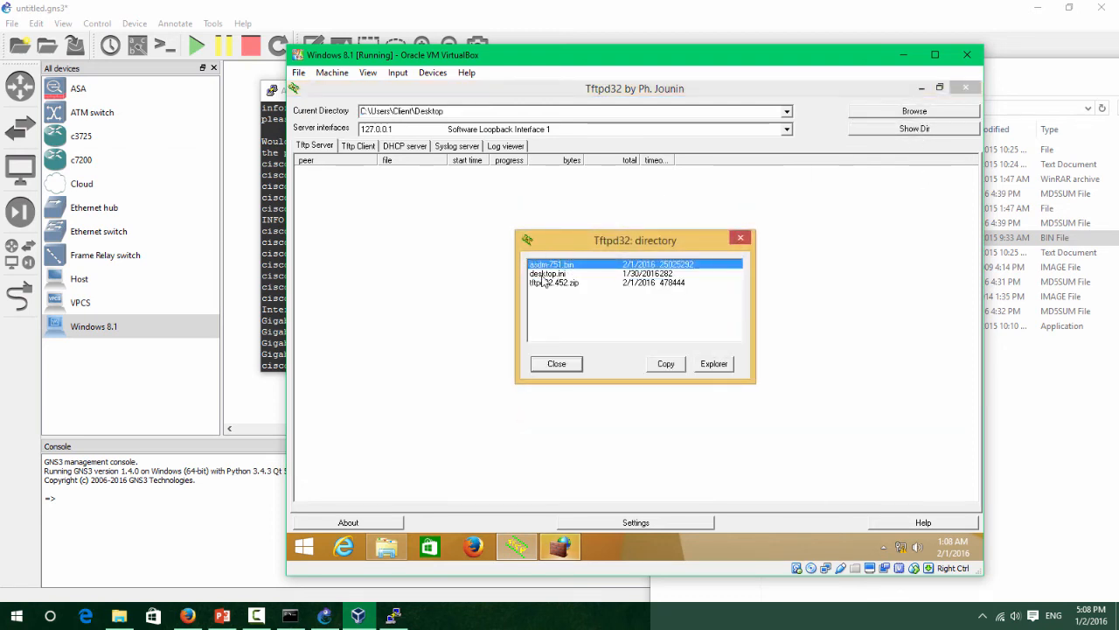
click(557, 364)
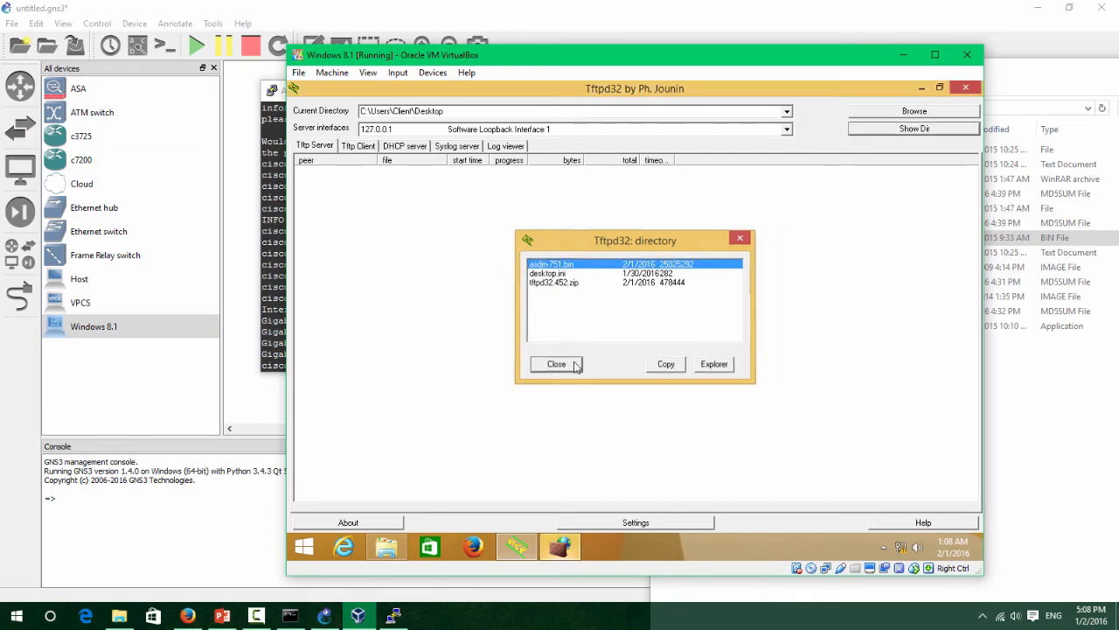
Allow Tftpd32 through the Windows firewall, including on private networks.
click(305, 546)
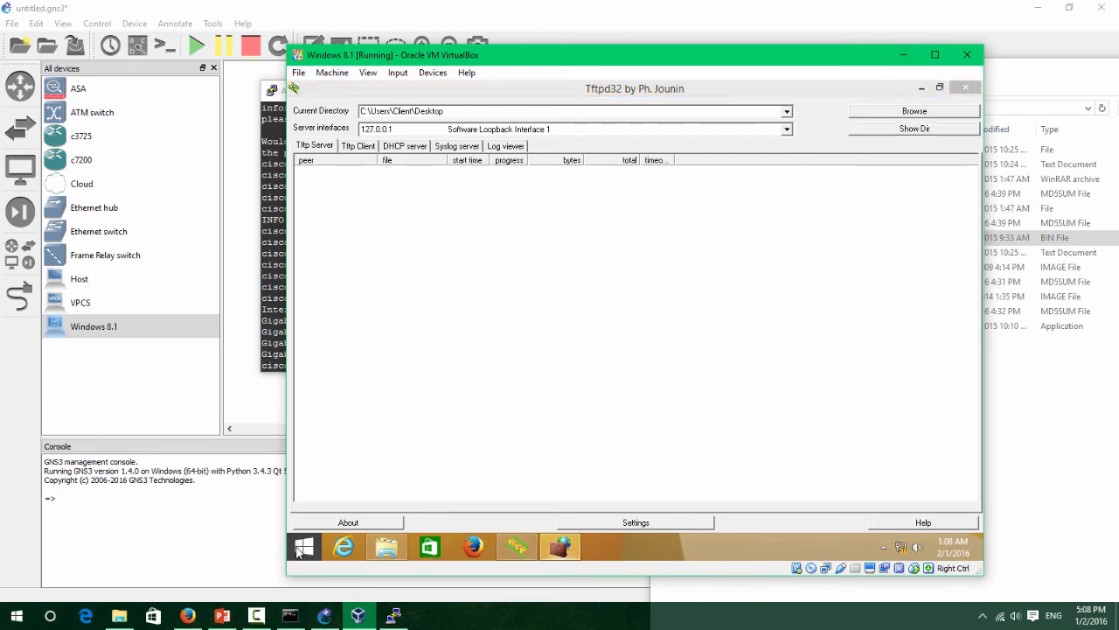
click(570, 548)
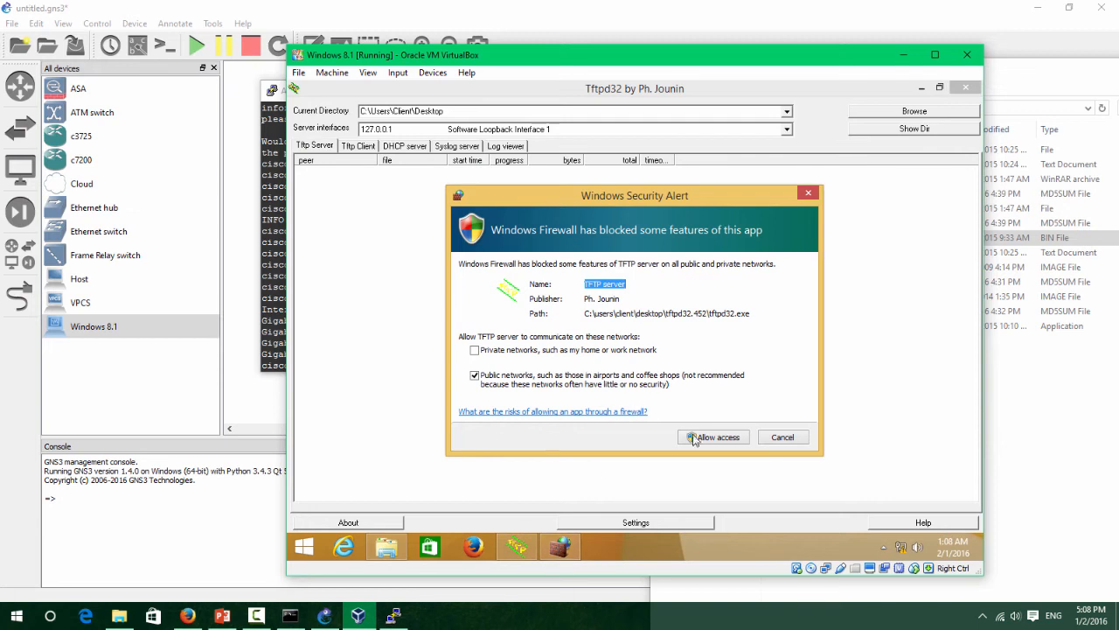
click(586, 353)
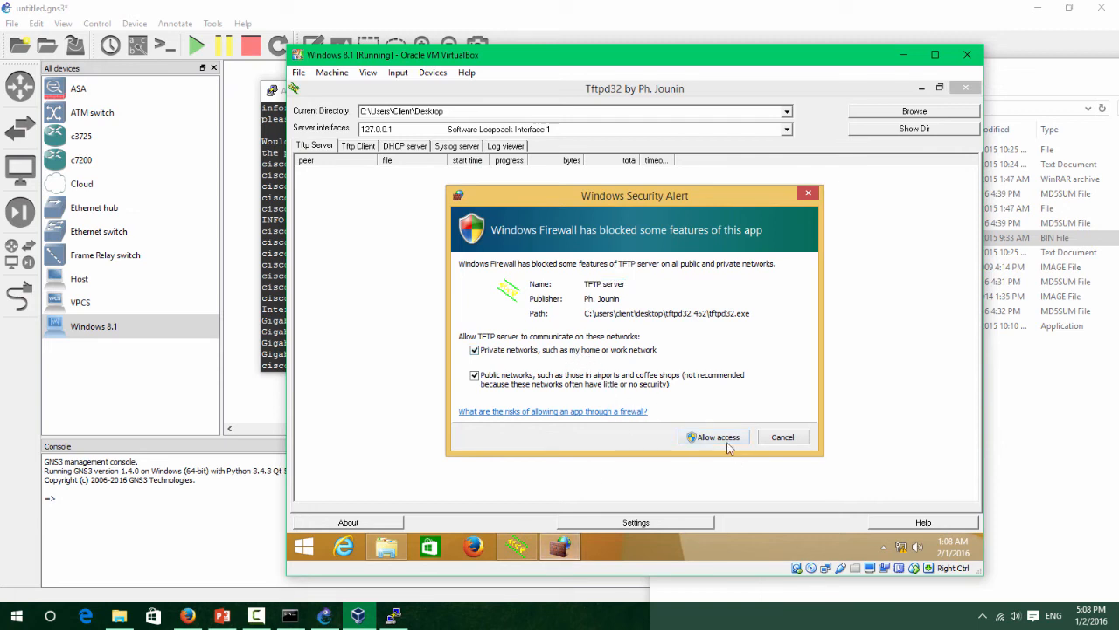
click(724, 438)
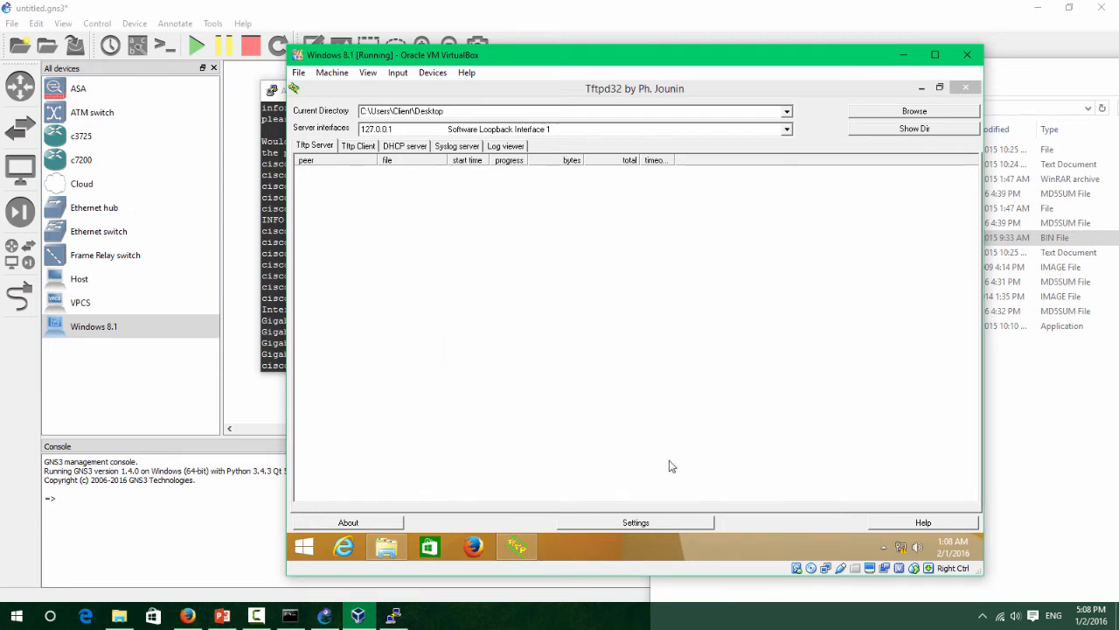
Open Command Prompt in the VM and run ipconfig.
key(super)
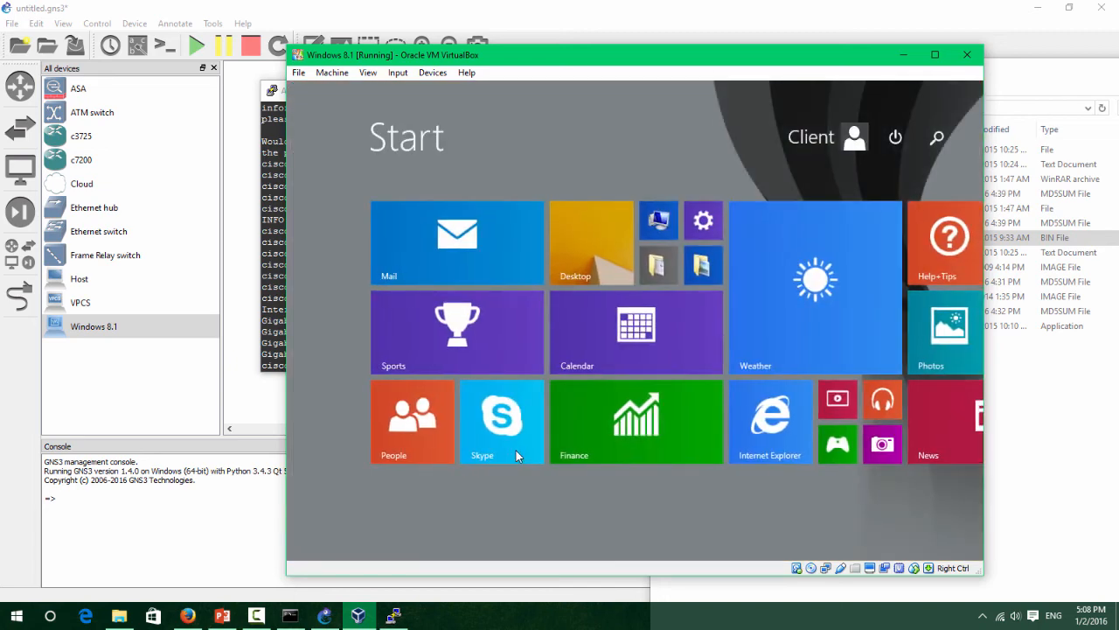
text(cmd)
key(Return)
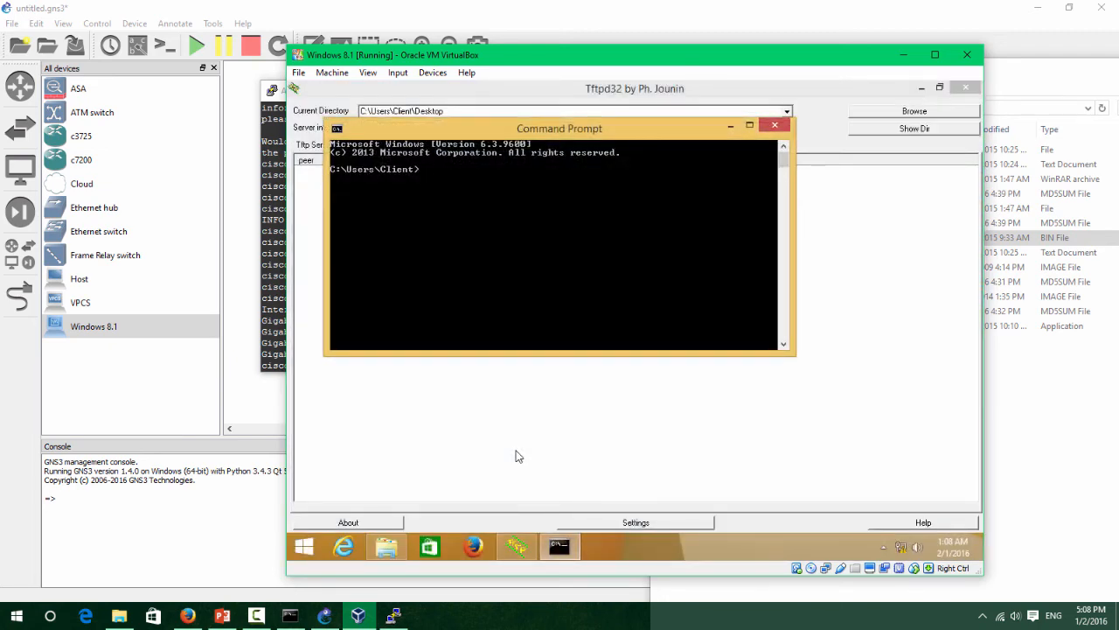
text(ipconfig)
key(Return)
Ping 192.168.1.10, then the ASA at 192.168.1.1, and return to the ASA console.
text(pin)
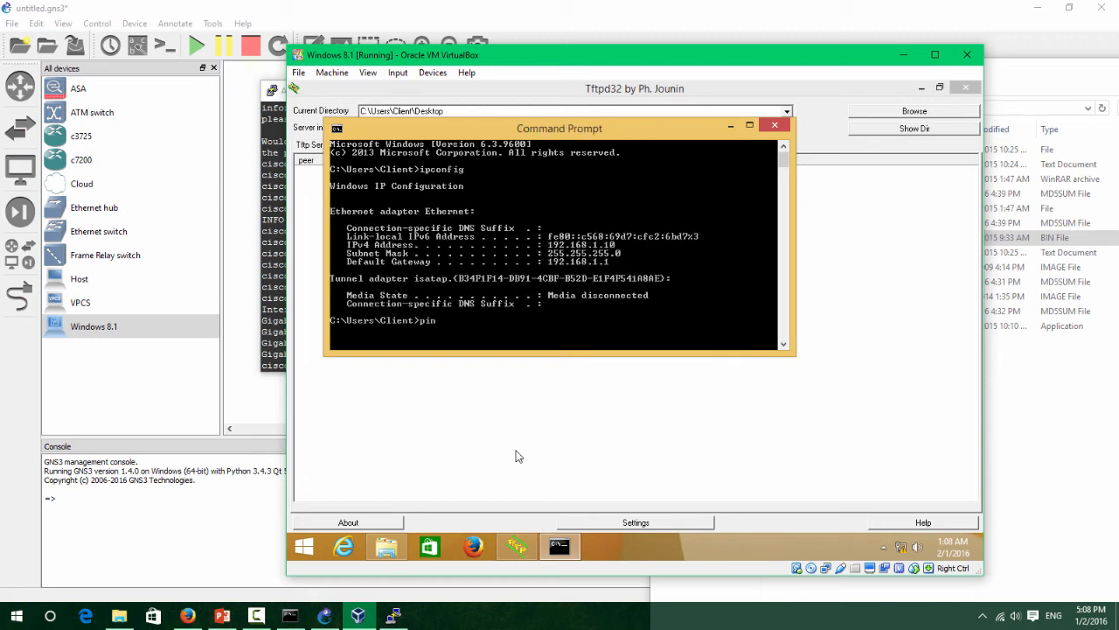
text(g 192.168.1.10)
key(Return)
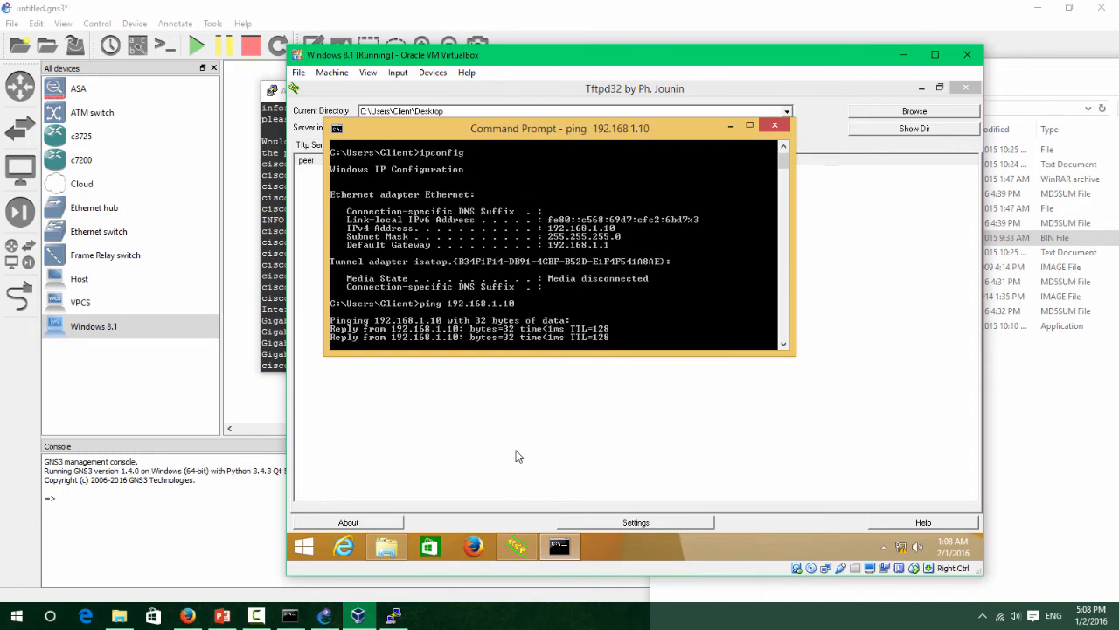
key(ctrl+c)
key(Up)
key(BackSpace)
key(Return)
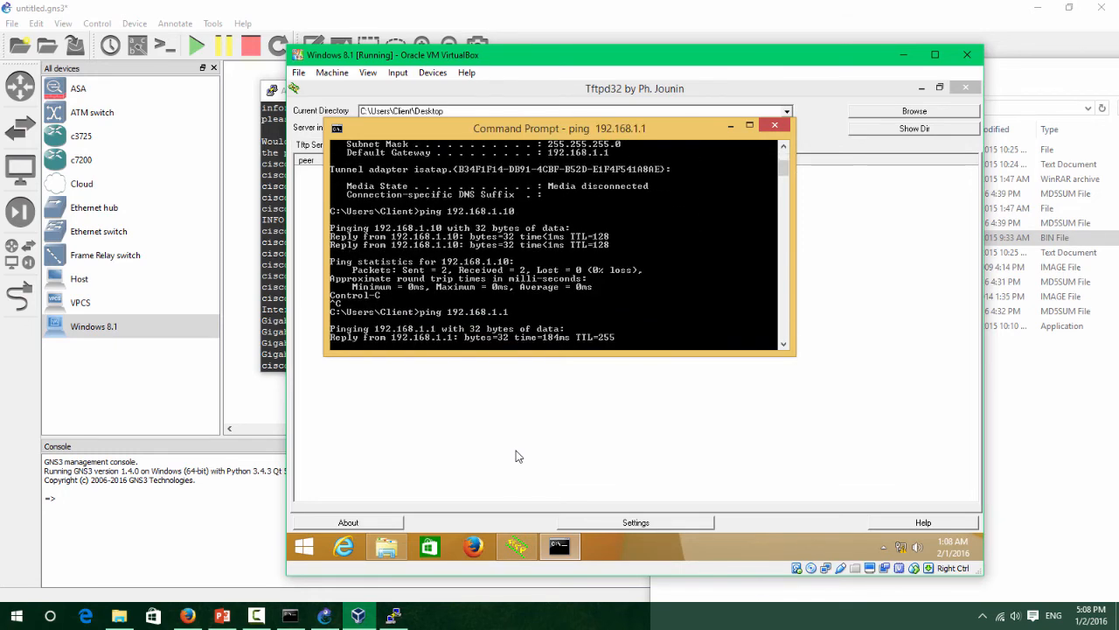
click(274, 334)
drag(539, 90, 521, 163)
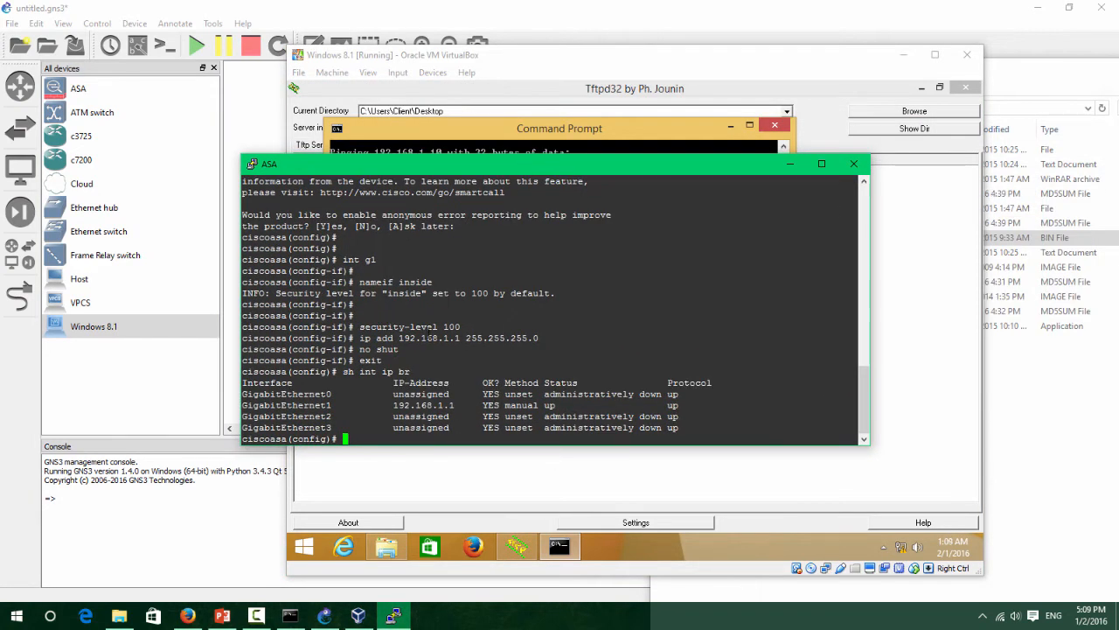
Run copy tftp: flash: with host 192.168.10.10 and source file asdm-751.bin.
text(copy tftp: flash:)
key(Return)
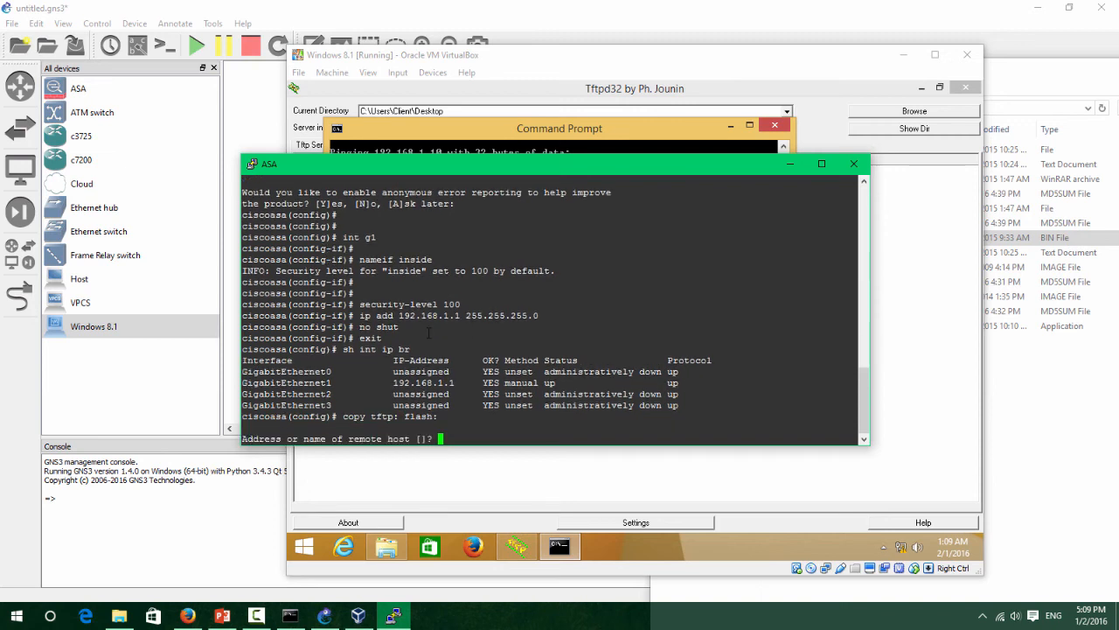
text(192.168.10.10)
key(Return)
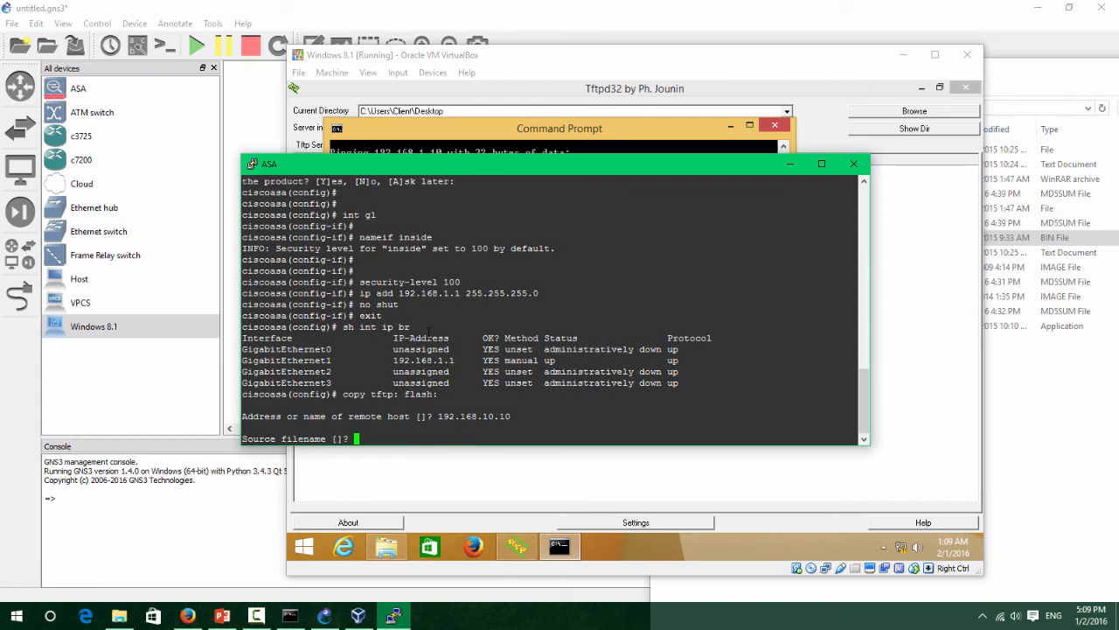
text(asdm-751.bin)
key(Return)
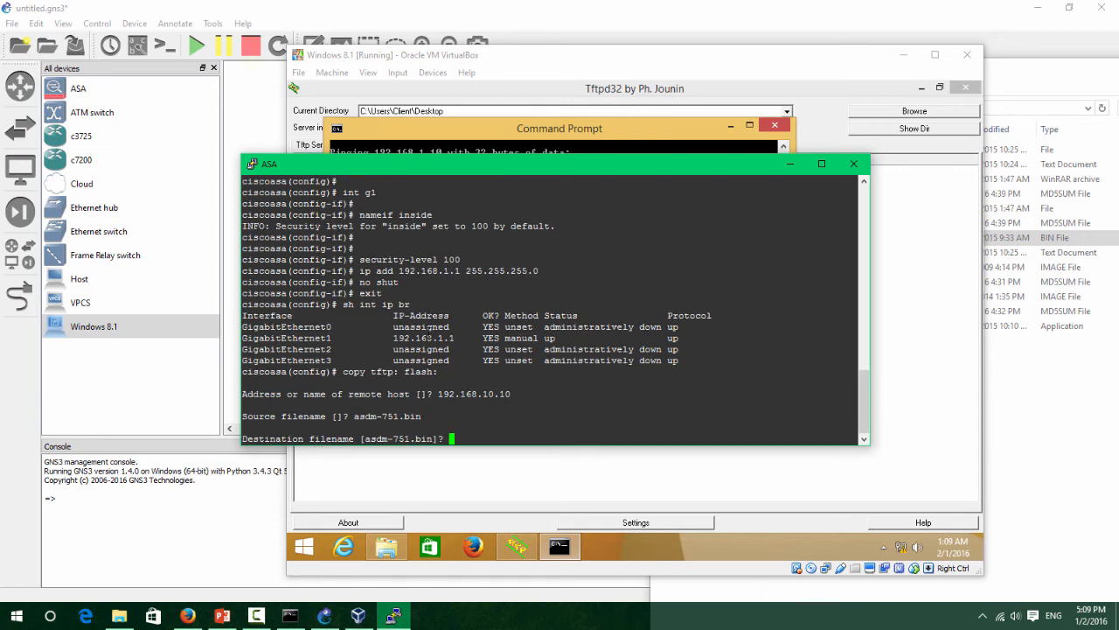
key(Return)
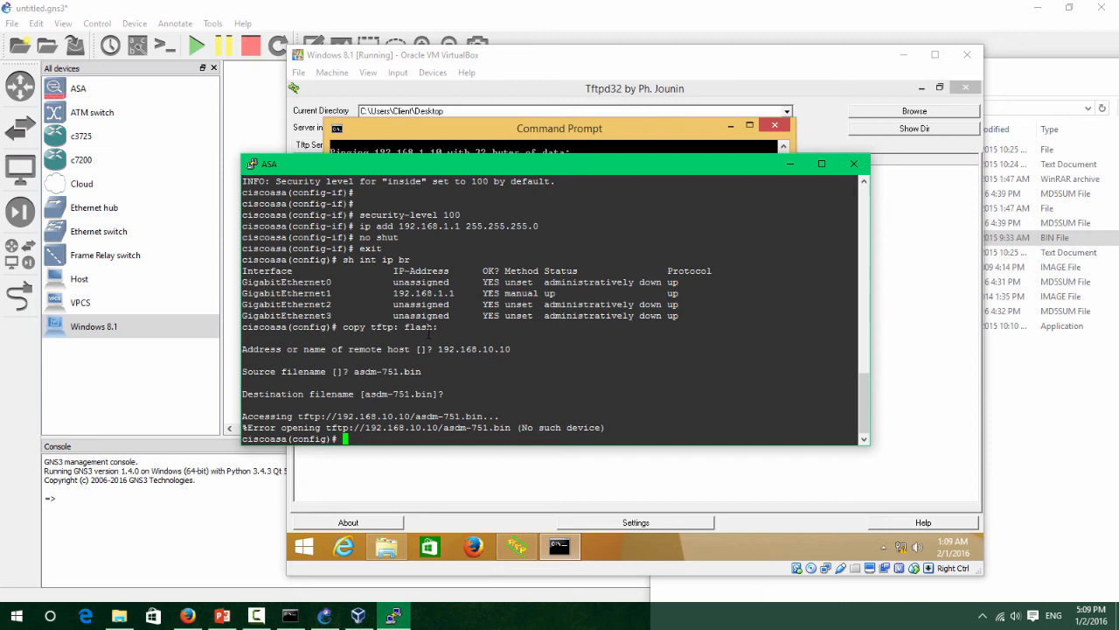
Repeat copy tftp: flash: with TFTP host 192.168.1.10, accepting the default filenames.
key(Up)
key(Up)
key(Up)
key(Up)
key(Down)
key(BackSpace)
key(BackSpace)
key(BackSpace)
key(BackSpace)
text(copy tftp: flash:)
key(Return)
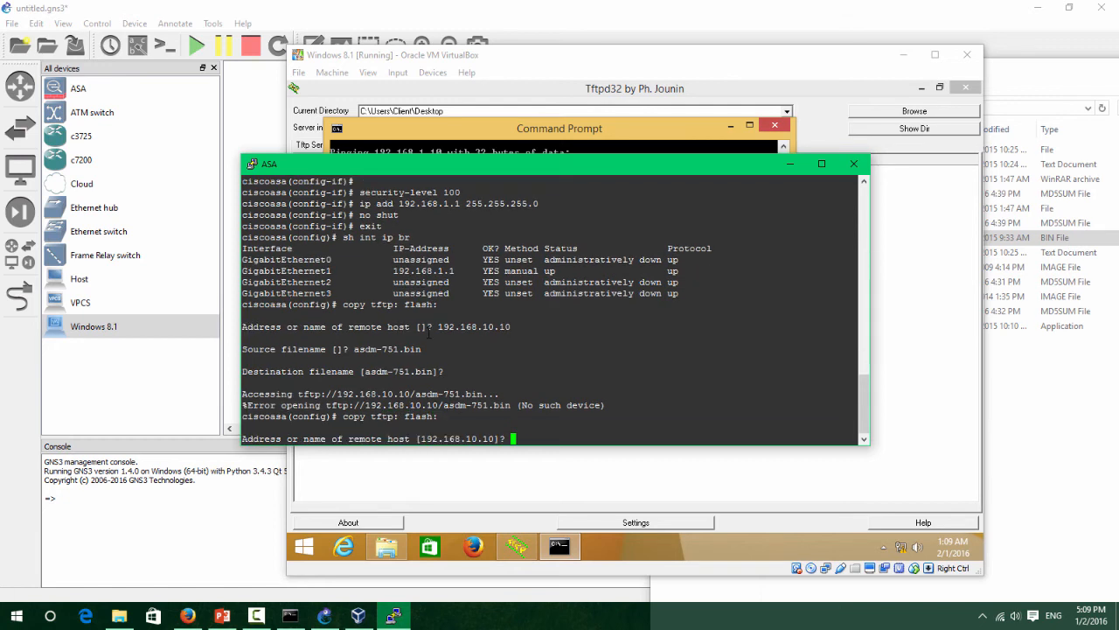
text(192.168.1.10)
key(Return)
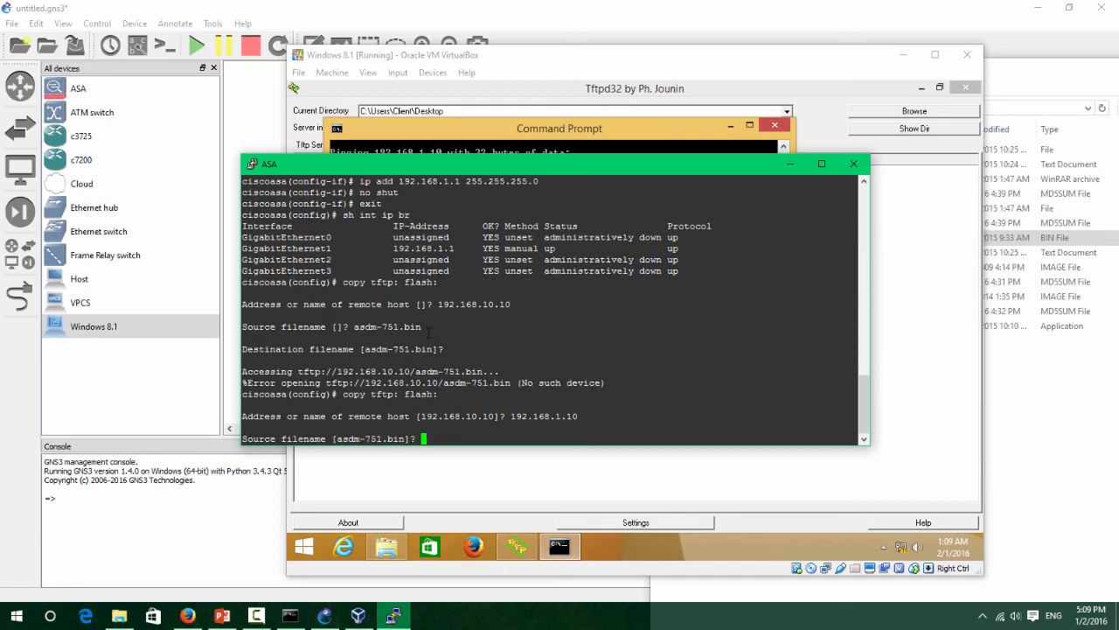
key(Return)
key(Return)
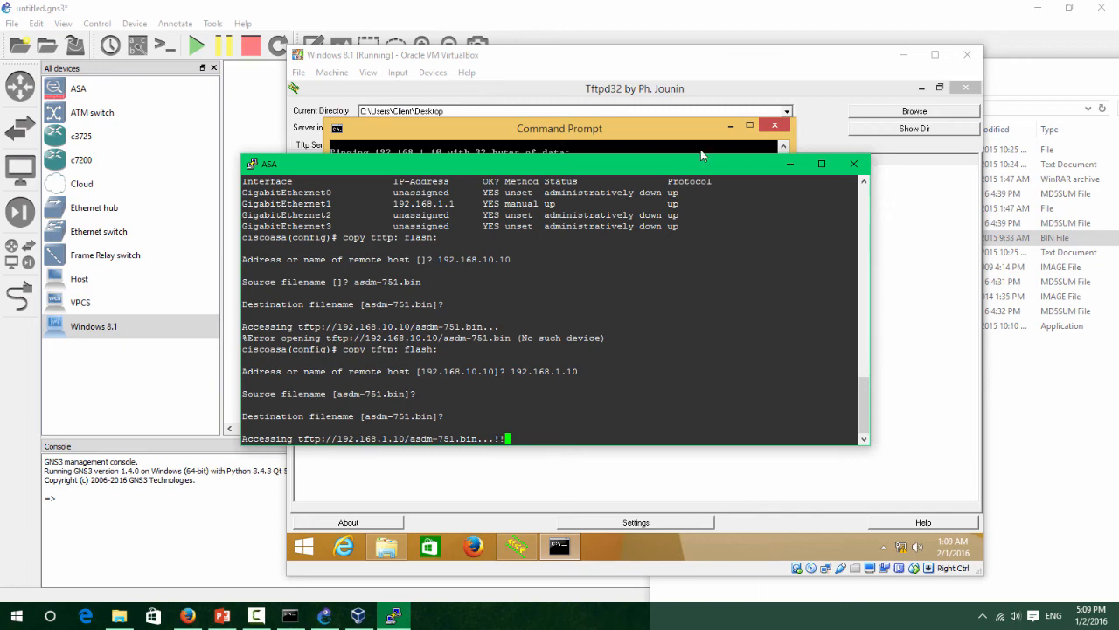
Watch Tftpd32 finish sending asdm-751.bin, then enter show flash on the ASA console.
drag(678, 167, 551, 173)
click(785, 348)
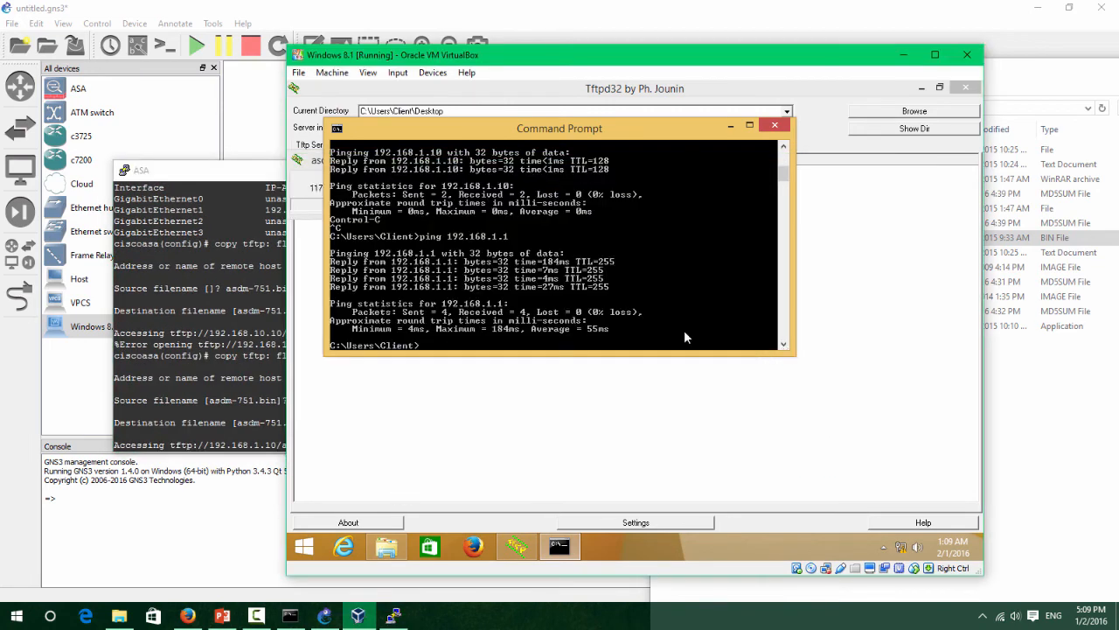
drag(693, 131, 827, 219)
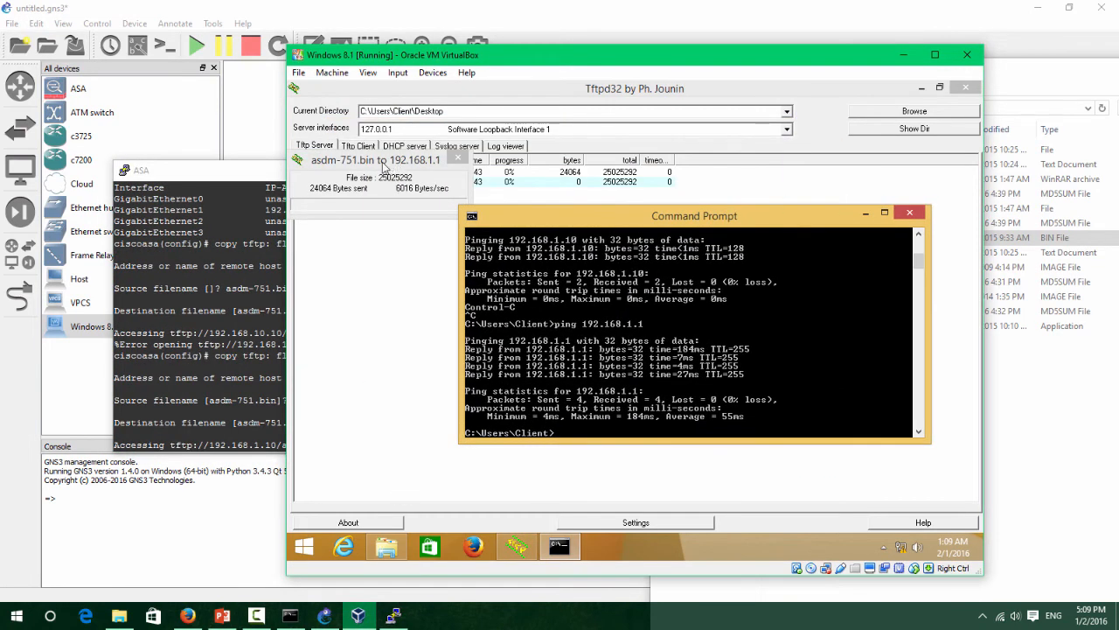
drag(385, 166, 543, 240)
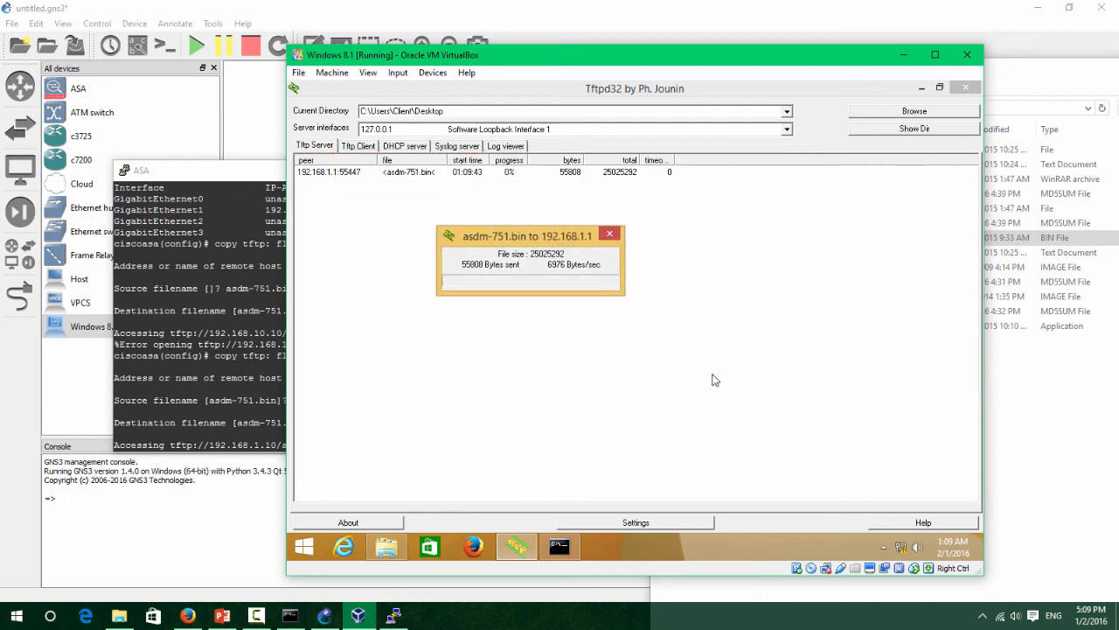
click(259, 618)
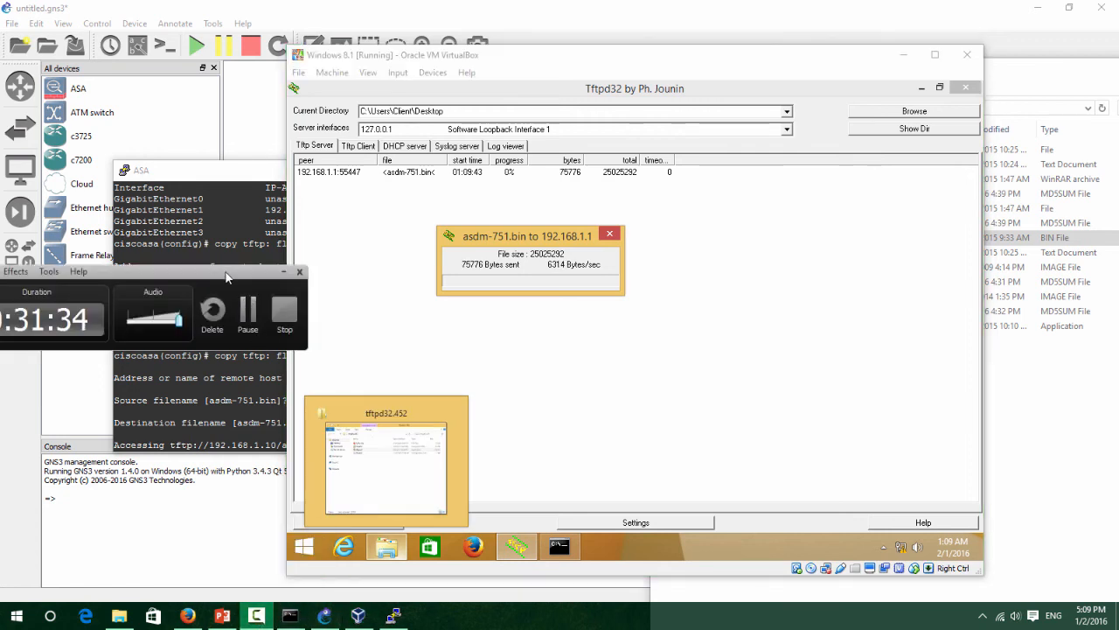
drag(226, 274, 396, 356)
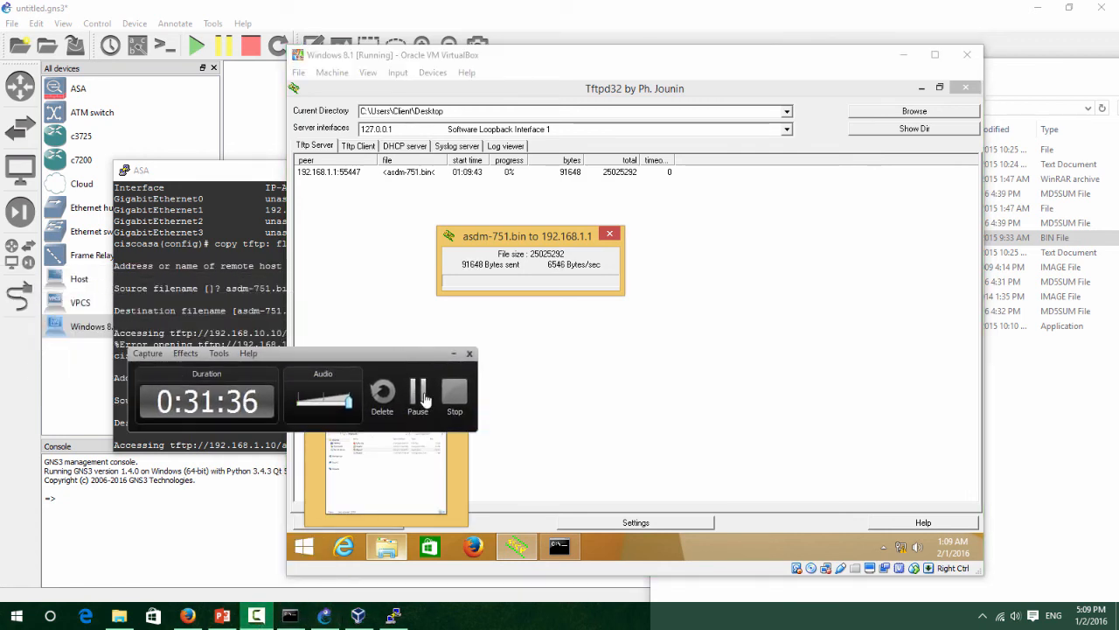
click(419, 396)
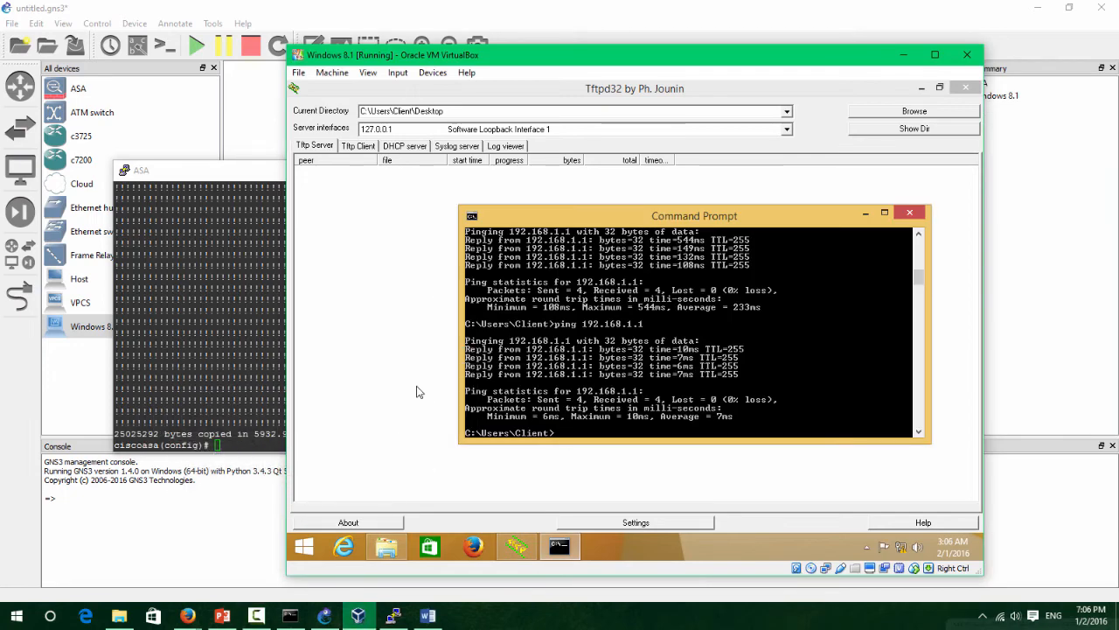
click(265, 387)
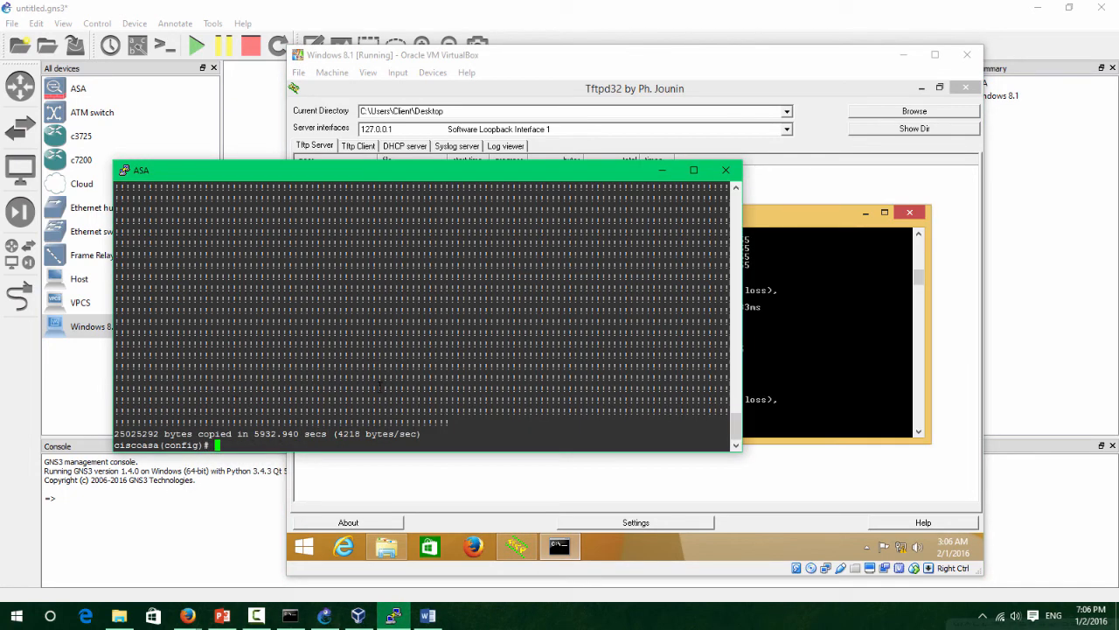
text(s)
text(how flash)
List the ASA's flash and check that asdm-751.bin is present.
key(Return)
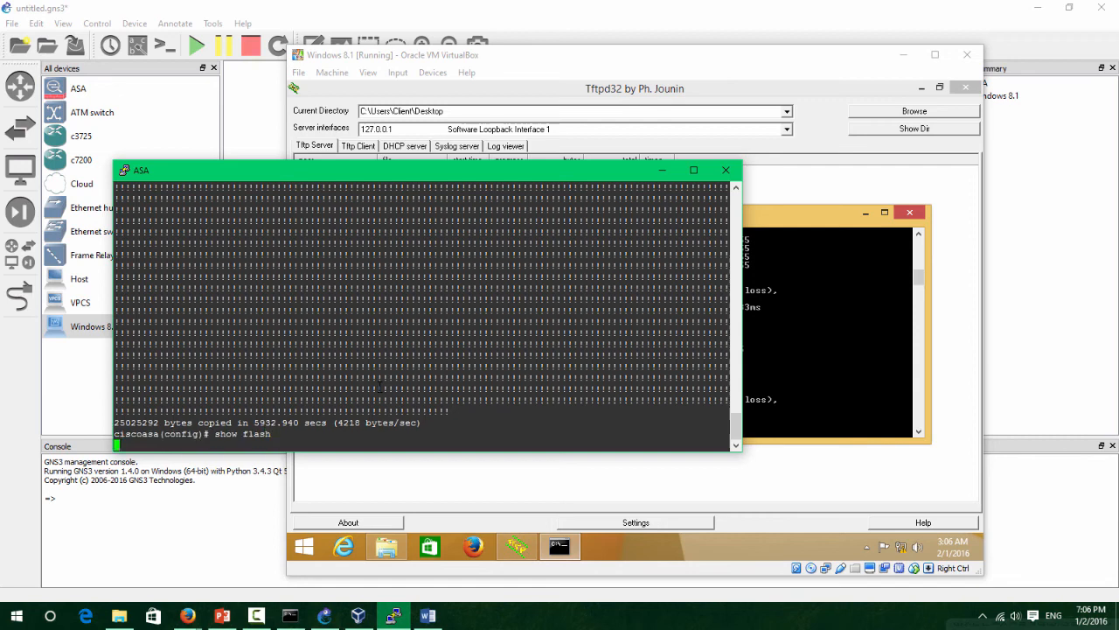
drag(416, 412, 324, 403)
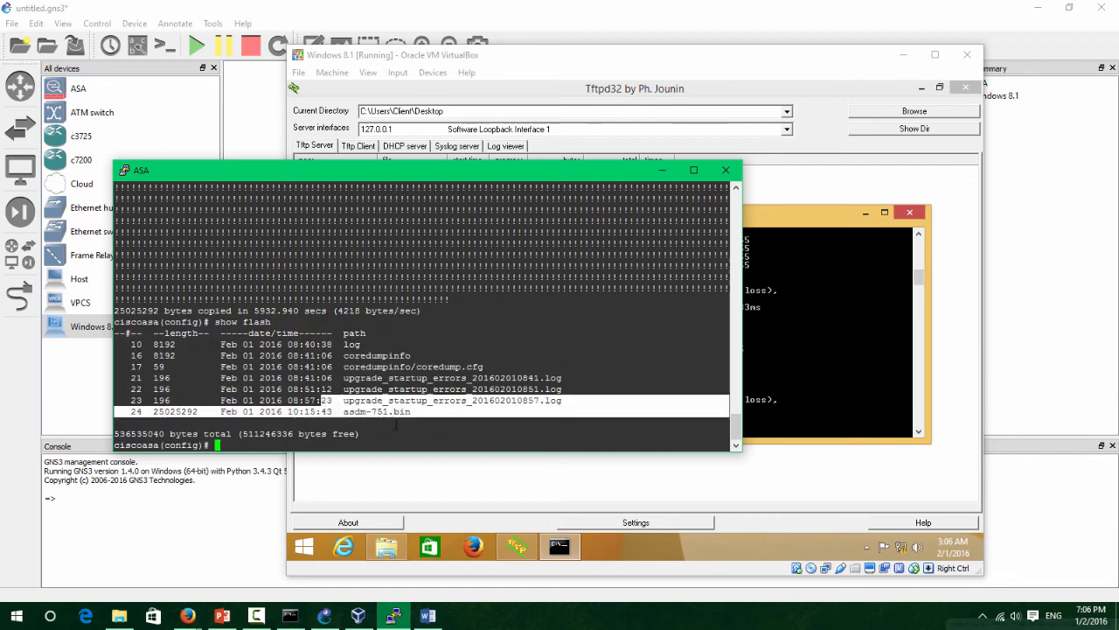
click(402, 426)
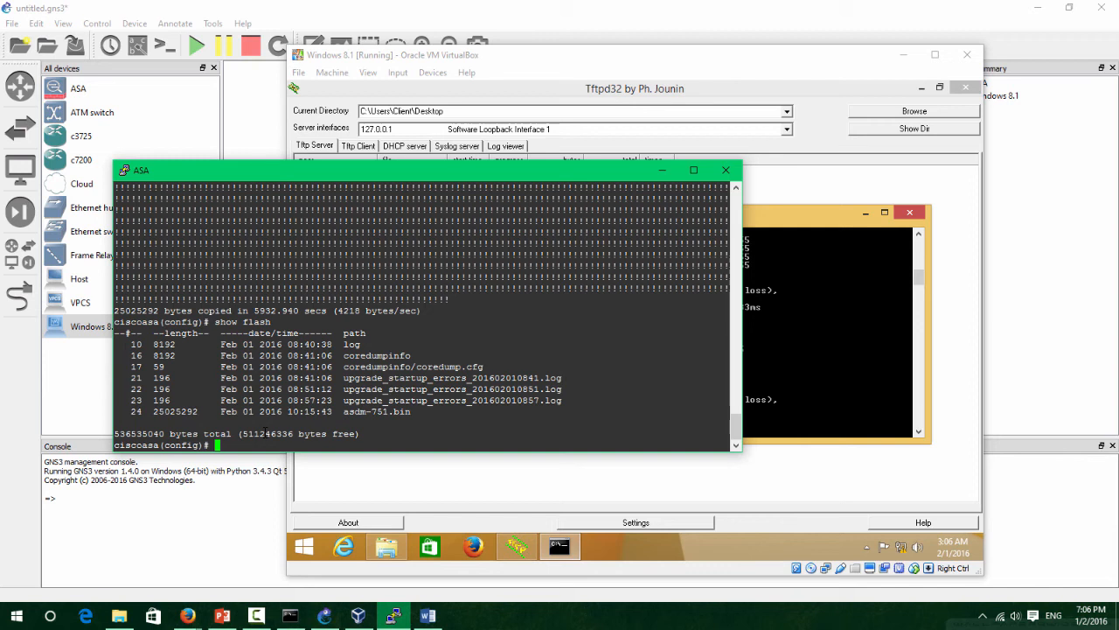
Enter http server enable and http 192.168.1.0 255.255.255.0 inside on the ASA.
text(http server enable)
key(Return)
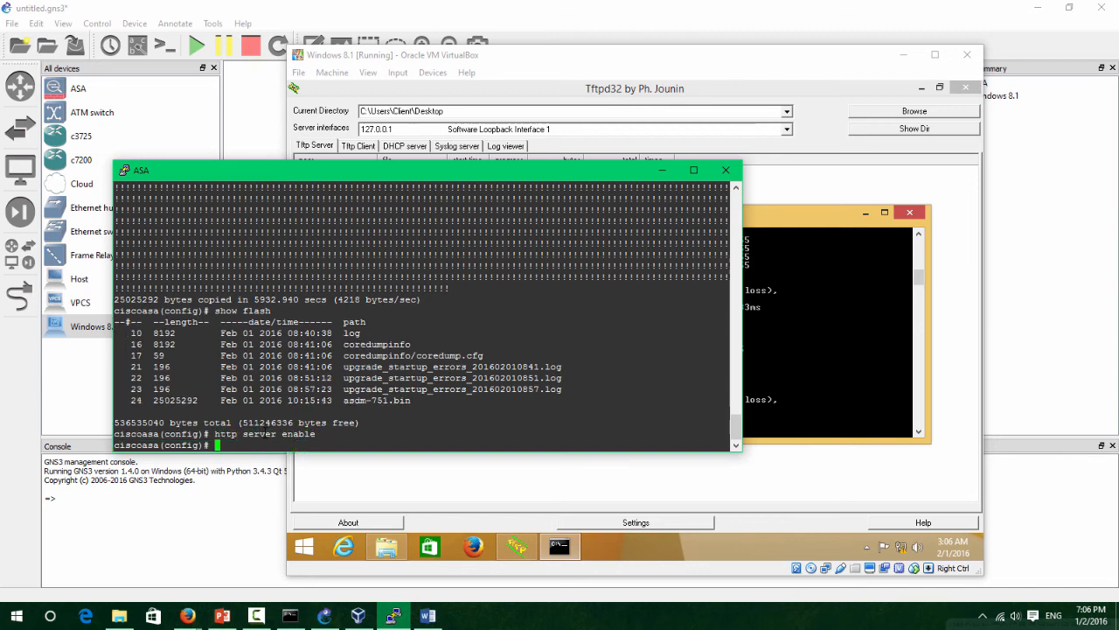
text(http 192.168.1.0 255.255.255.0 inside)
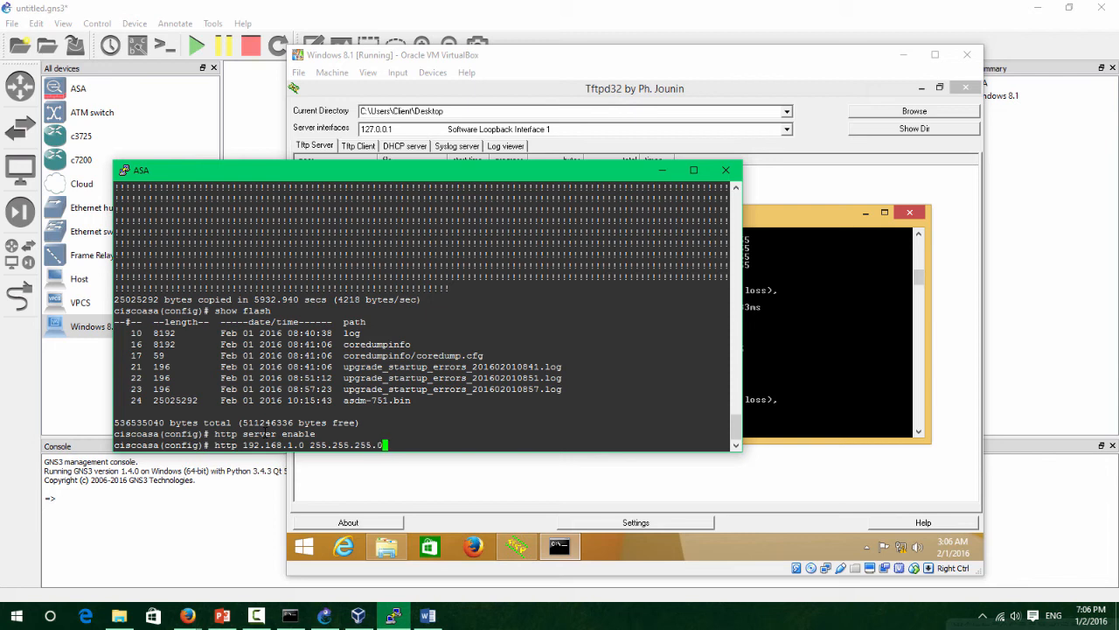
key(Return)
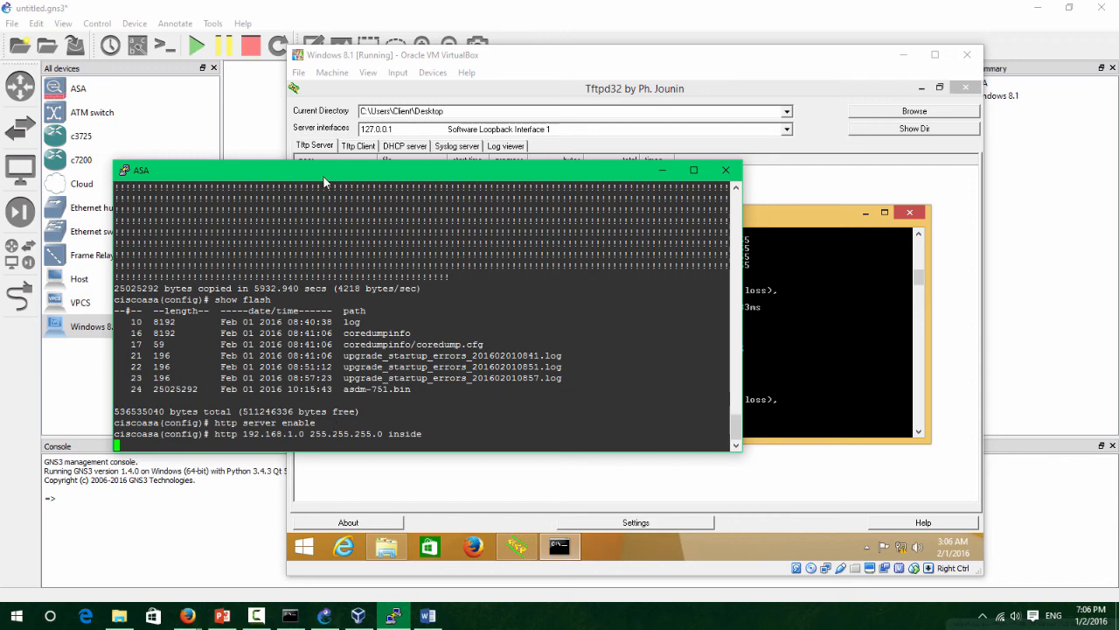
drag(322, 174, 298, 141)
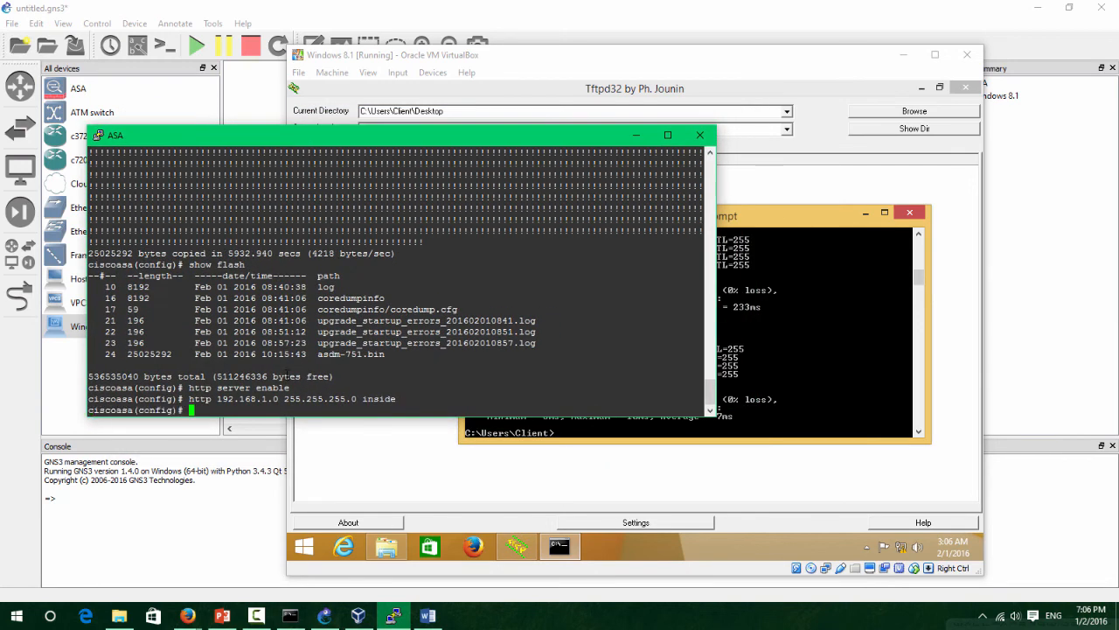
Re-run the ping to the ASA at 192.168.1.1 from the Windows 8.1 VM's command prompt.
click(355, 448)
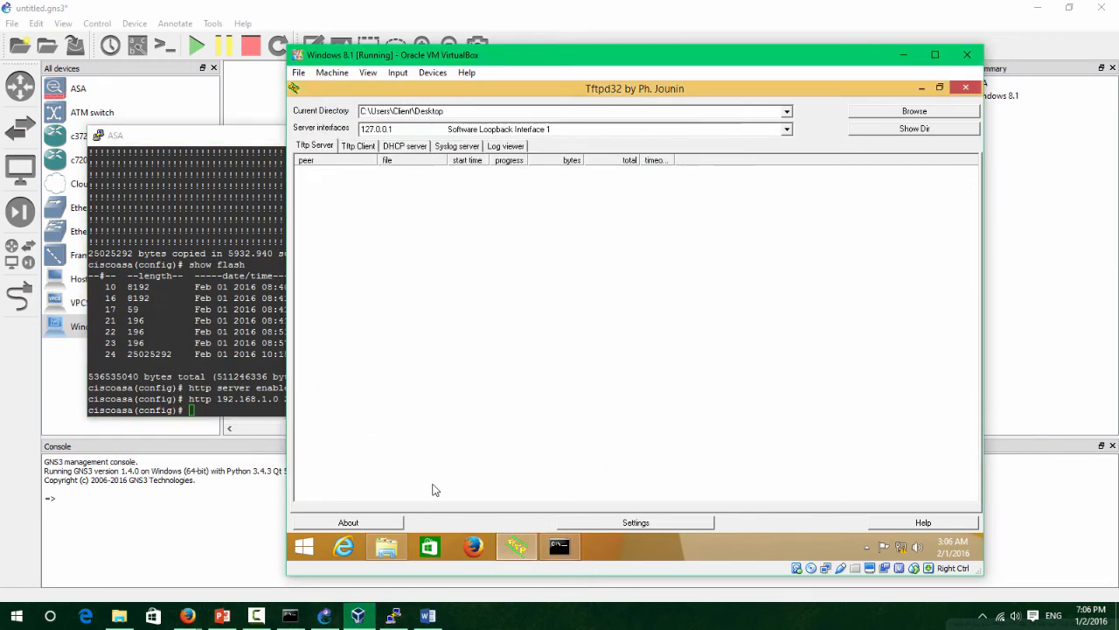
click(919, 88)
key(Up)
key(Return)
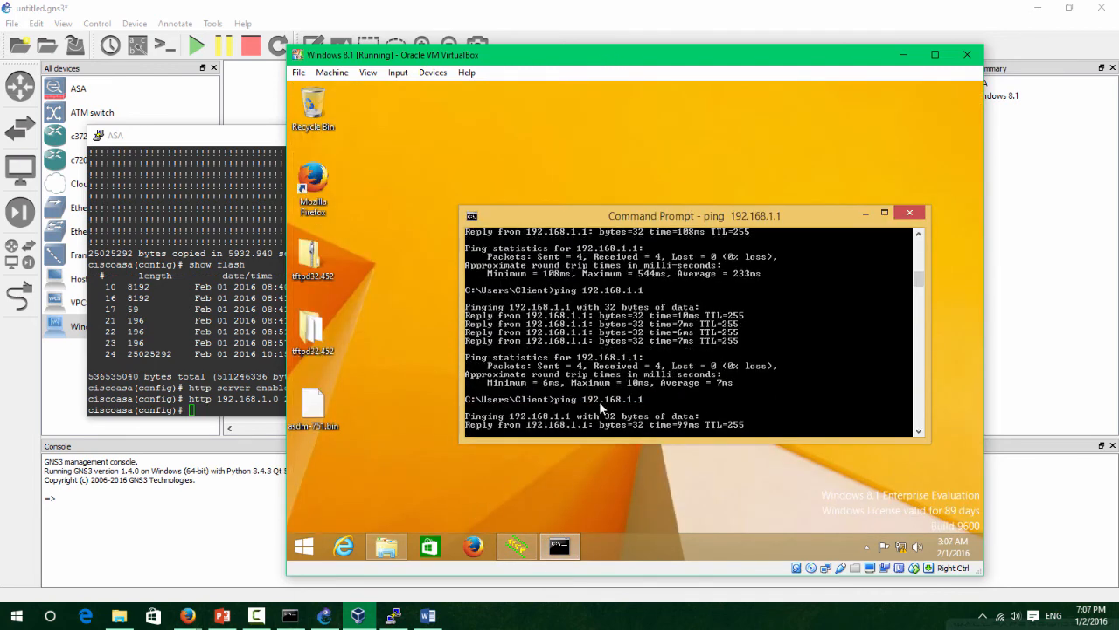
click(475, 547)
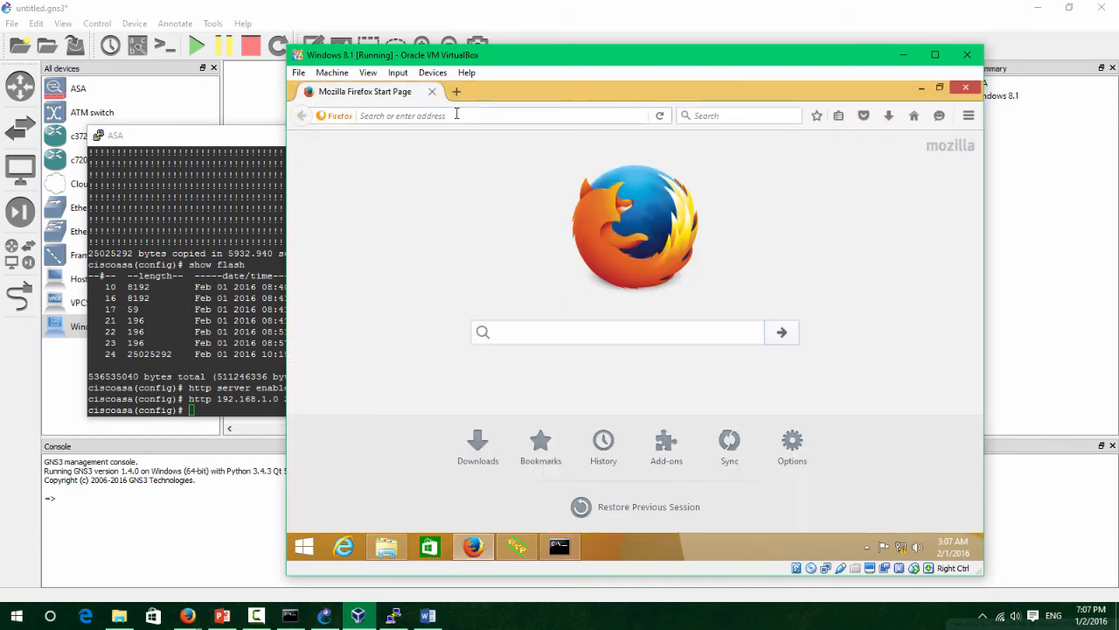
click(456, 114)
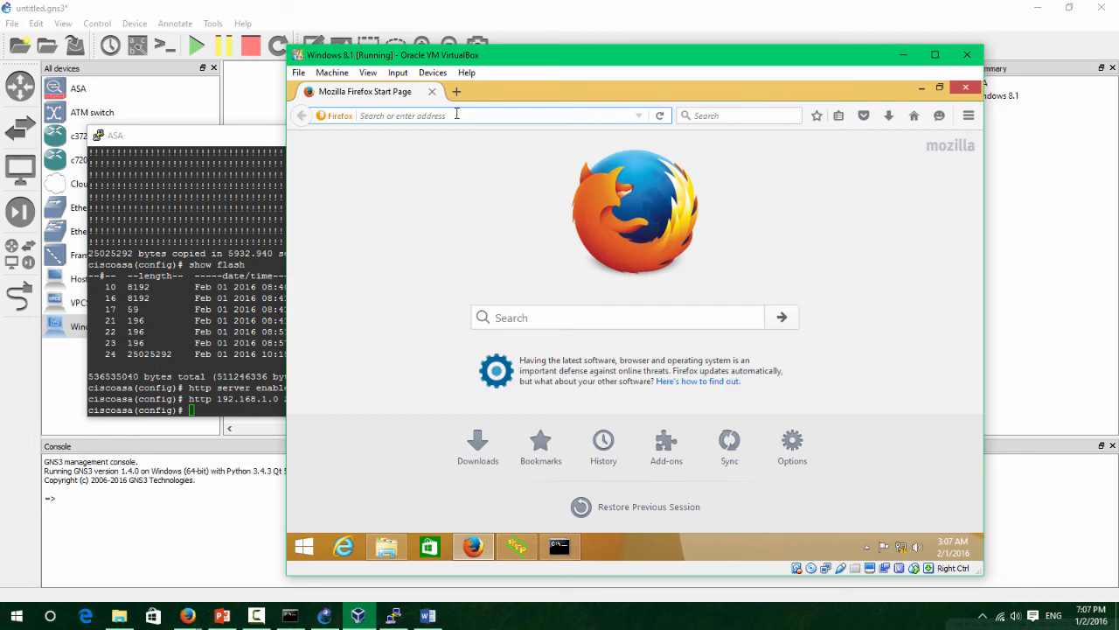
text(https)
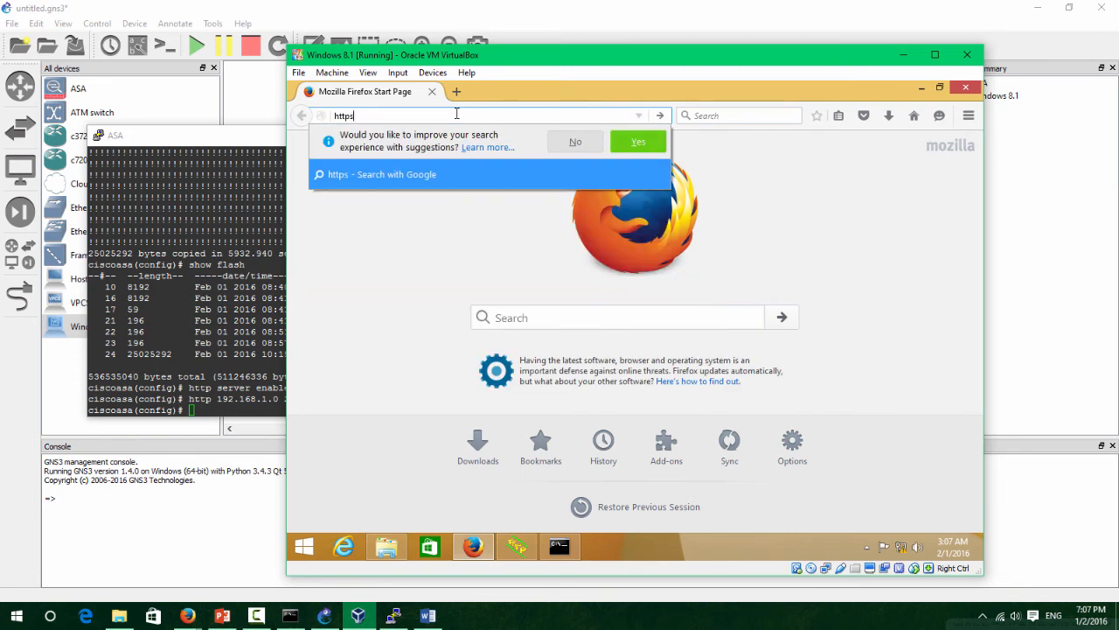
text(://)
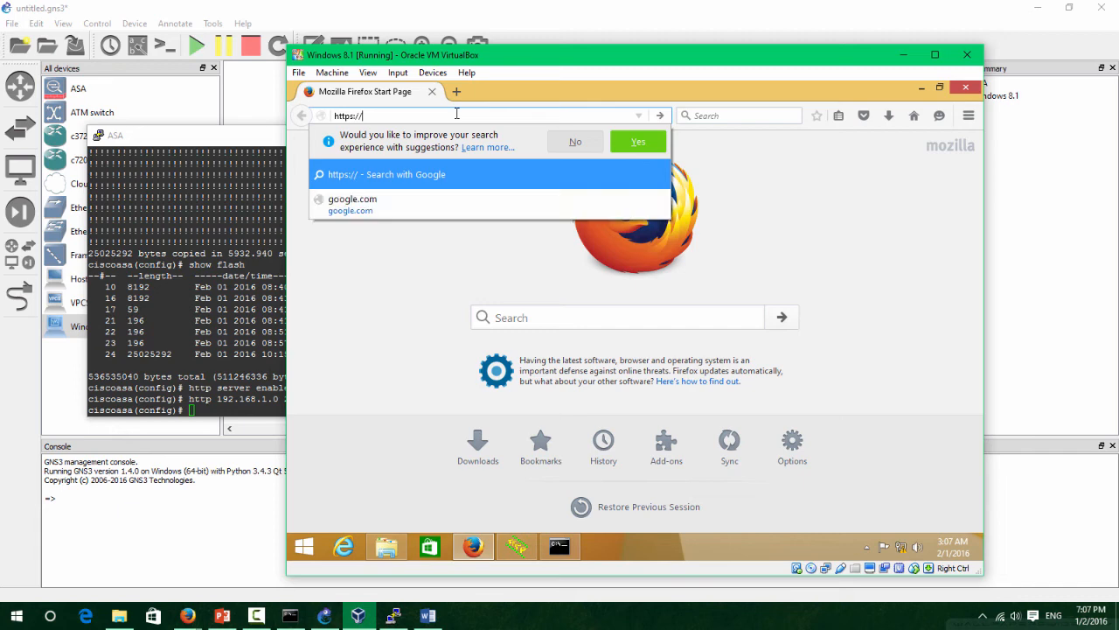
text(192.168.1)
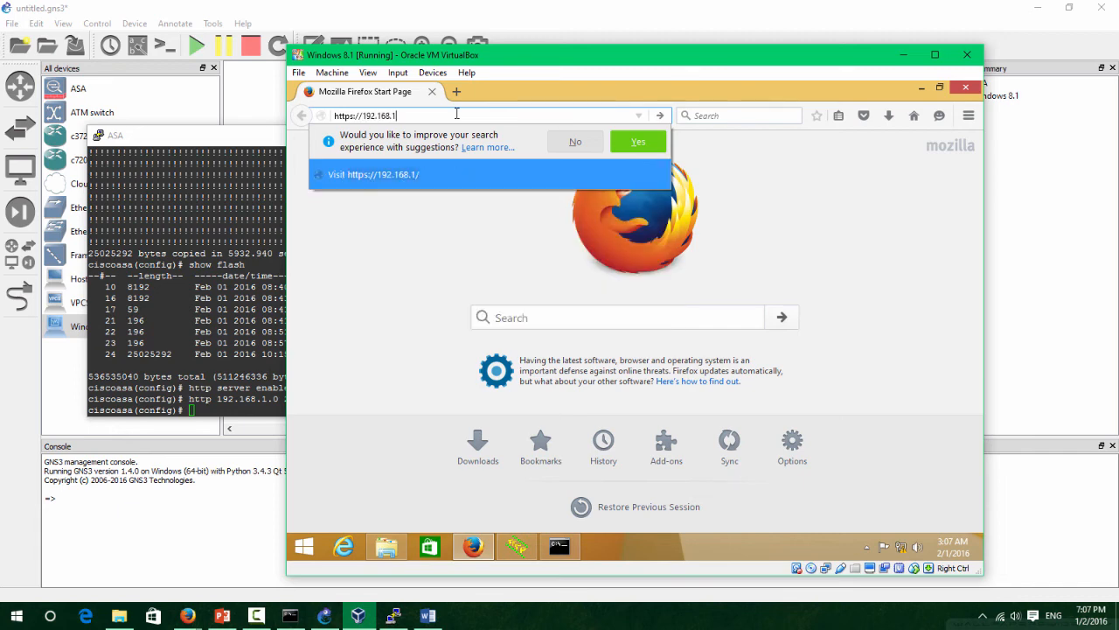
text(.1)
key(Return)
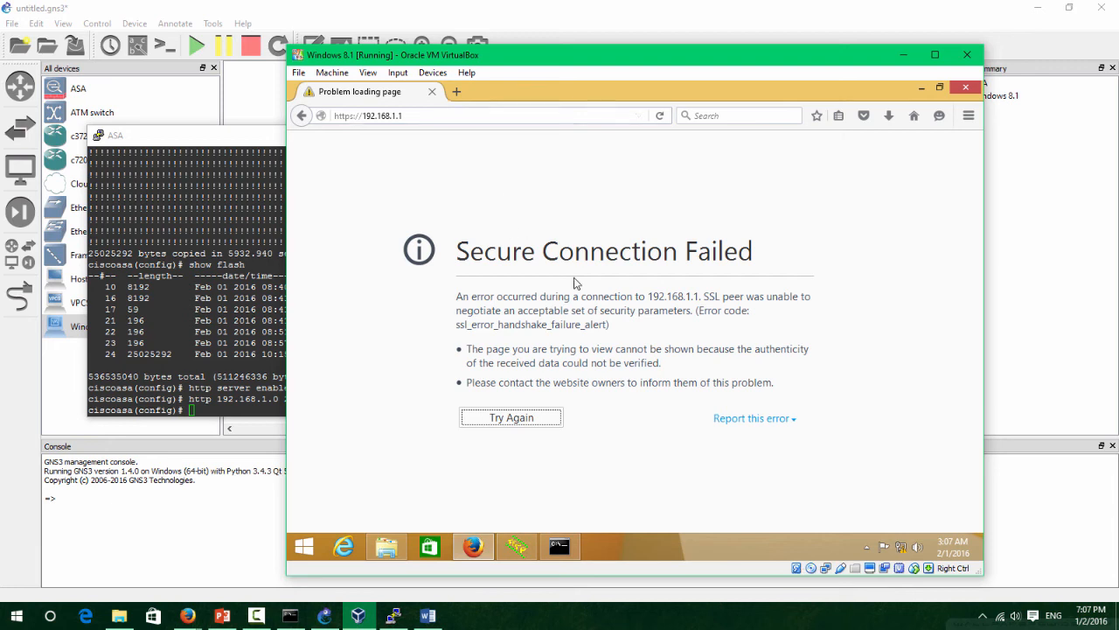
drag(695, 310, 753, 327)
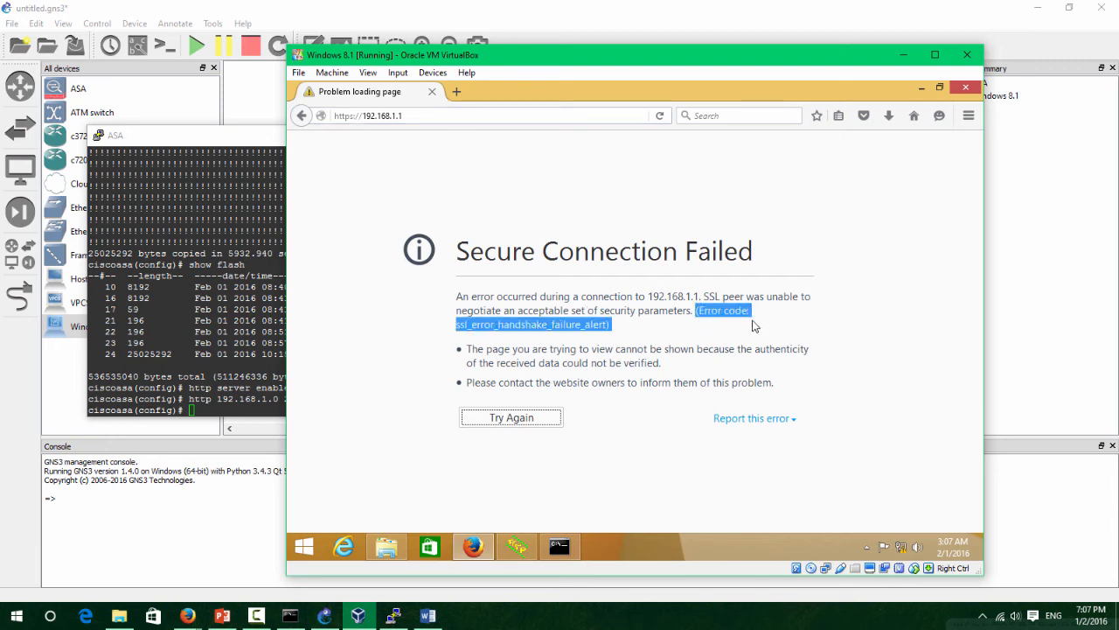
click(623, 329)
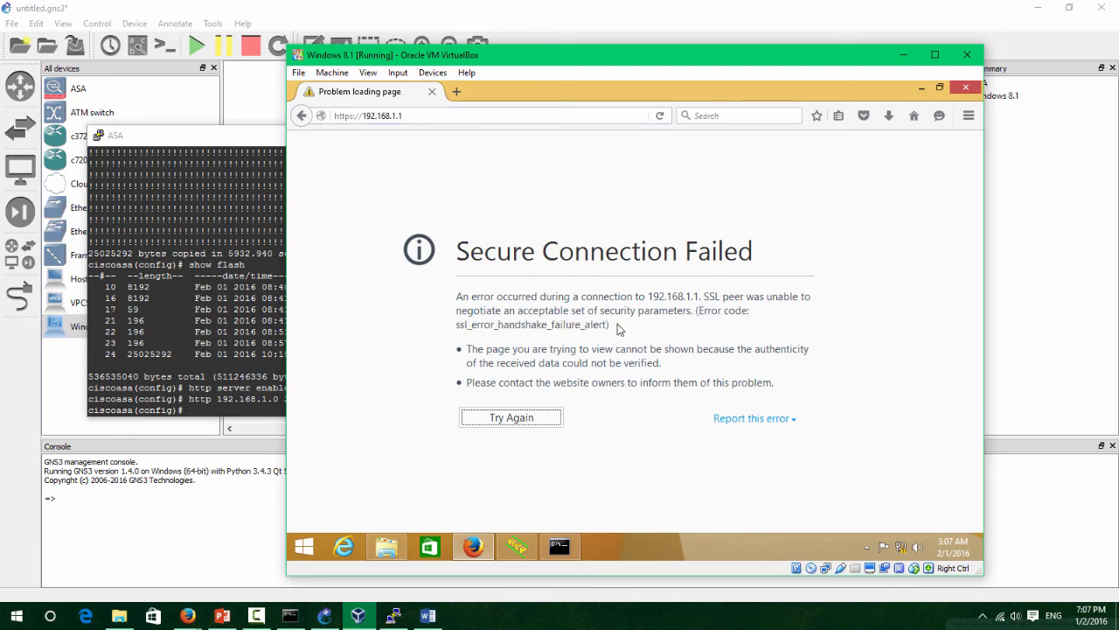
Enter 'ssl encryption aes128-sha1 aes256-sha1 dhe-aes128-sha1 dhe-aes256-sha1' in the ASA console.
click(146, 316)
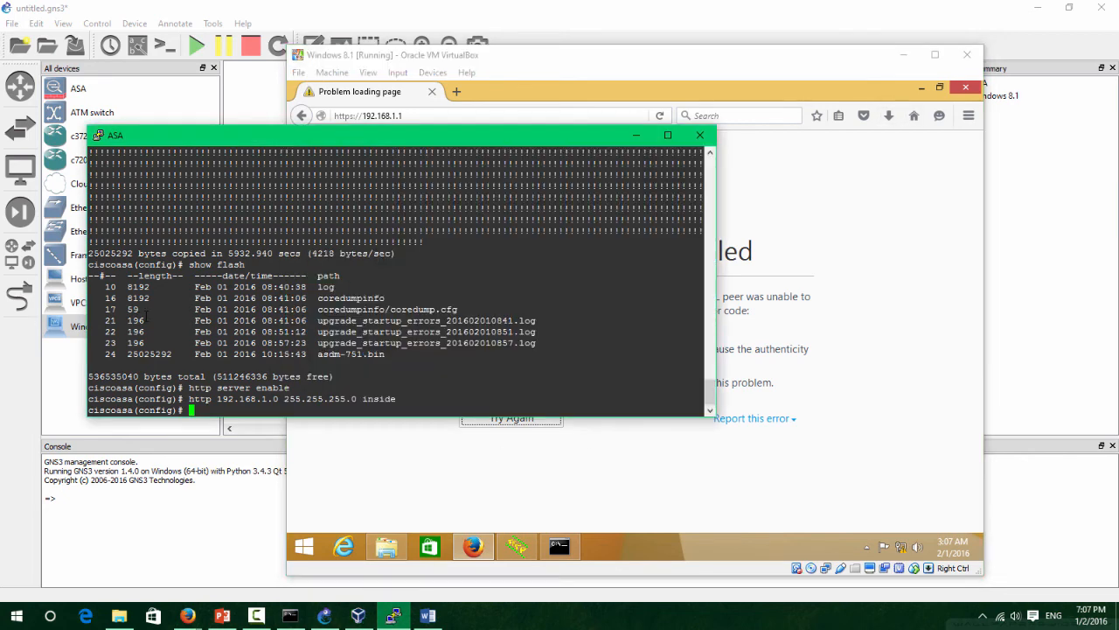
drag(369, 139, 530, 179)
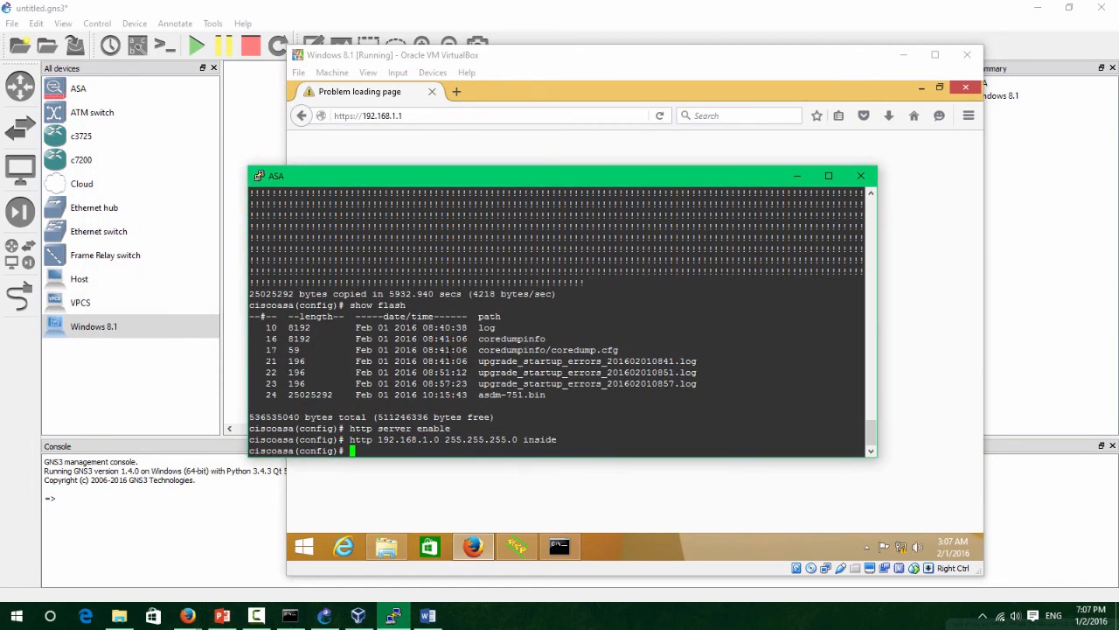
text(ssl encryption )
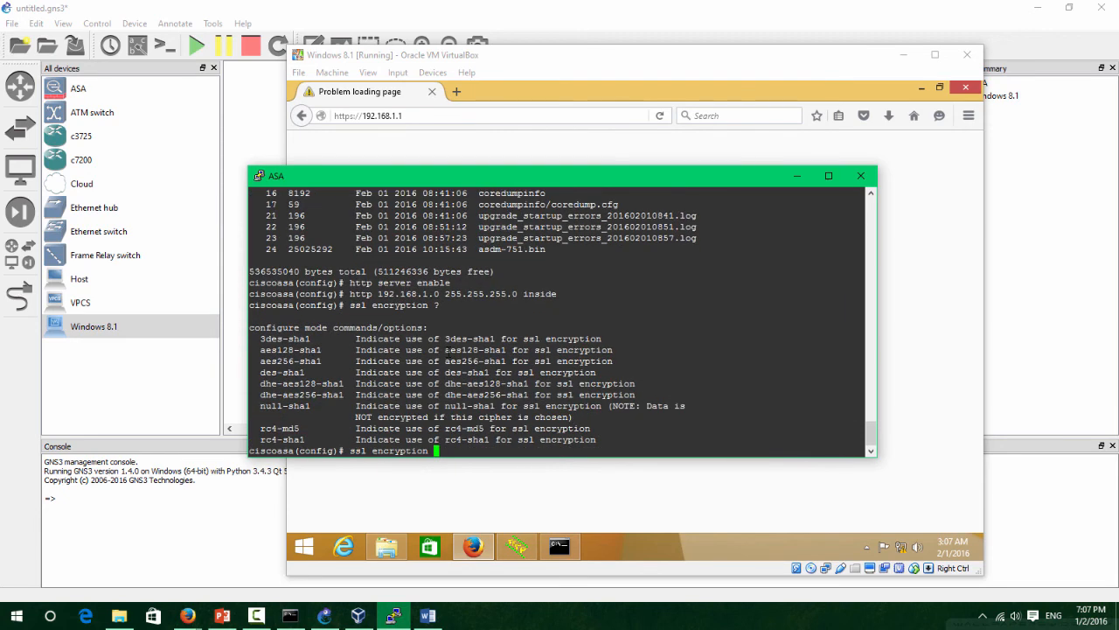
text(?aes12)
key(Tab)
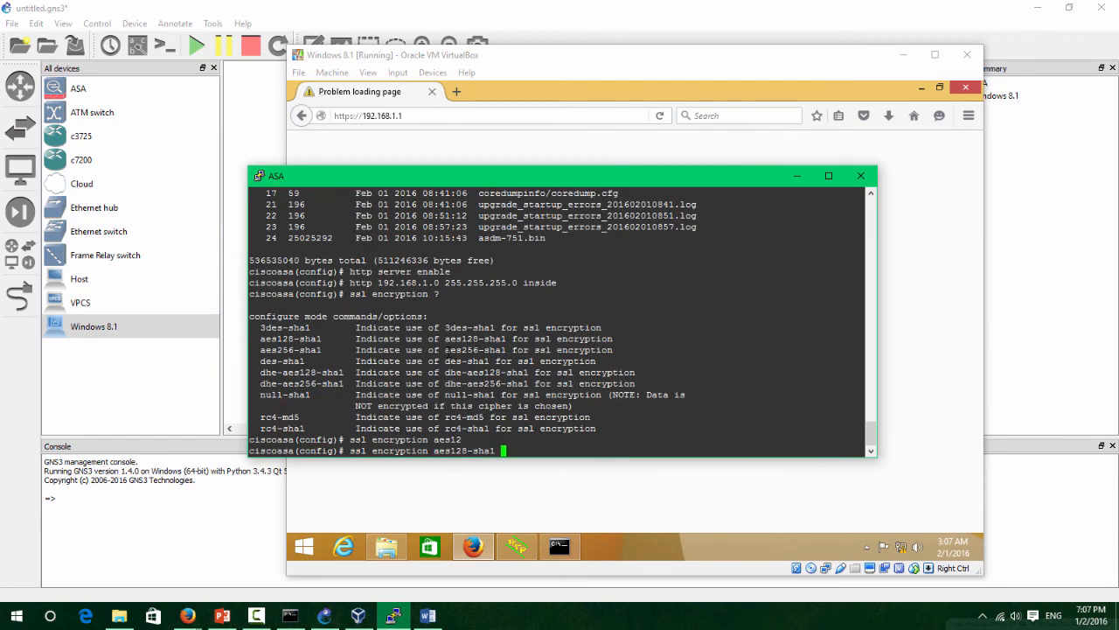
text(aes25)
key(Tab)
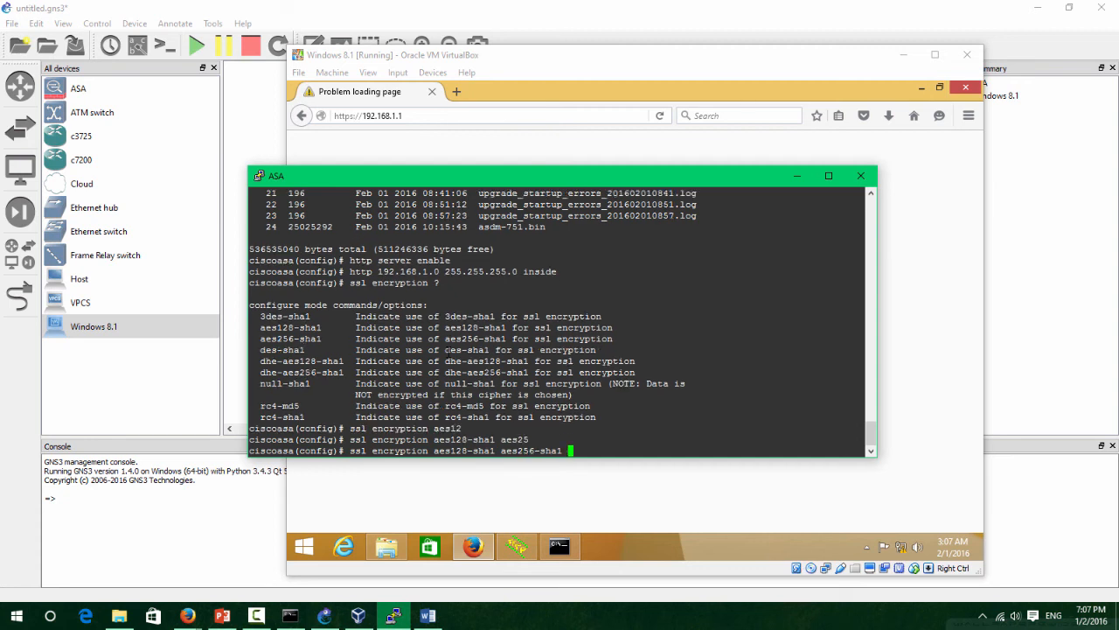
text(dhe)
key(Tab)
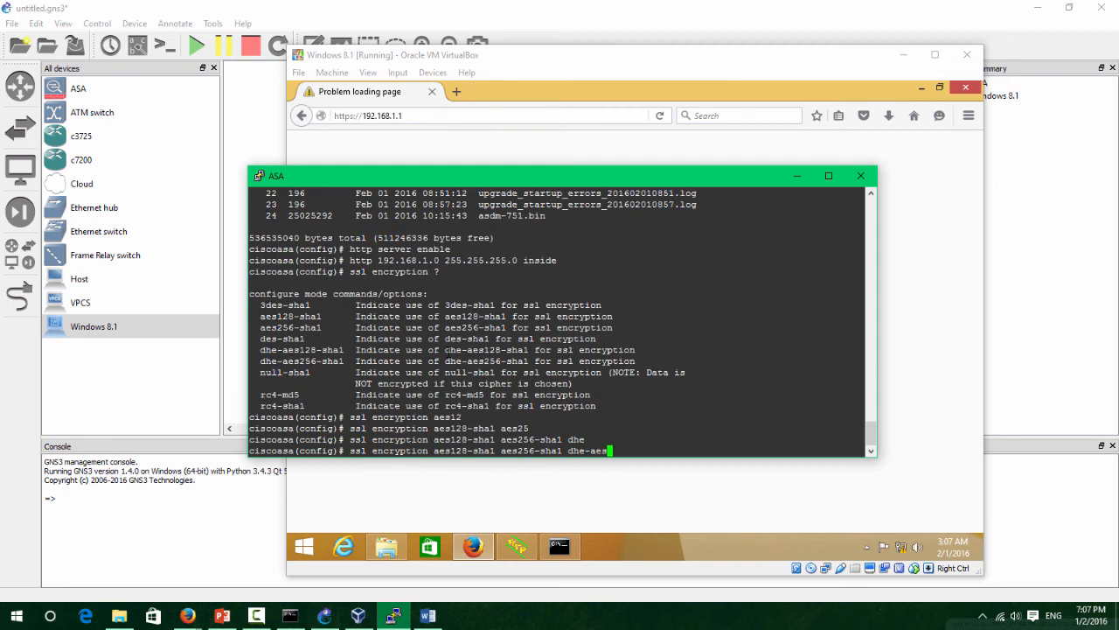
text(d)
key(BackSpace)
key(BackSpace)
text(12)
key(Tab)
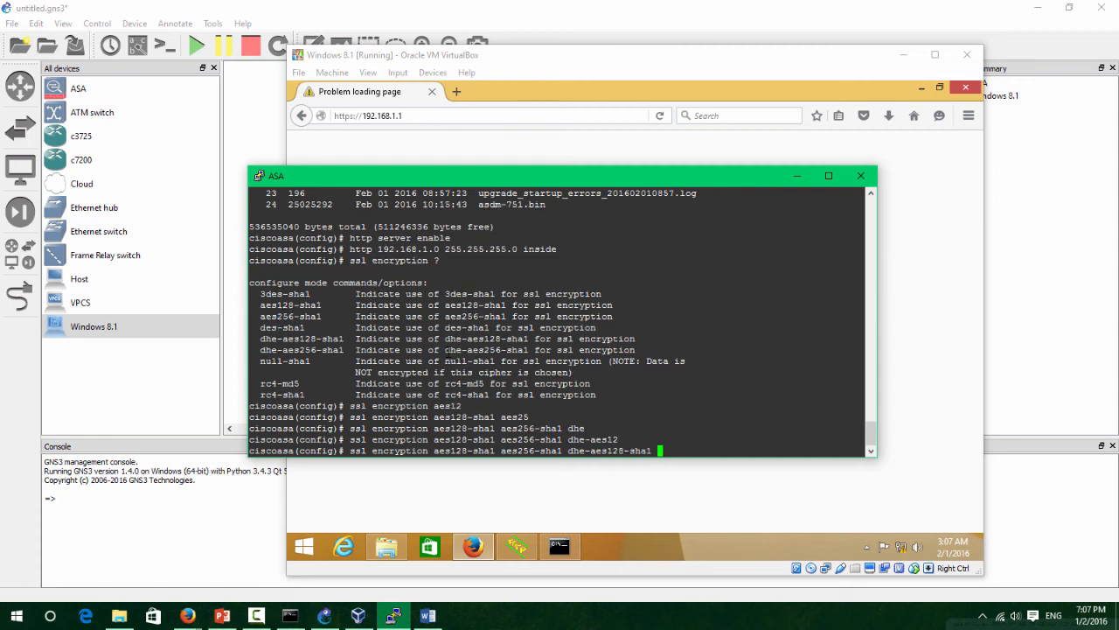
text(dhe )
text(aes25)
key(Tab)
key(Return)
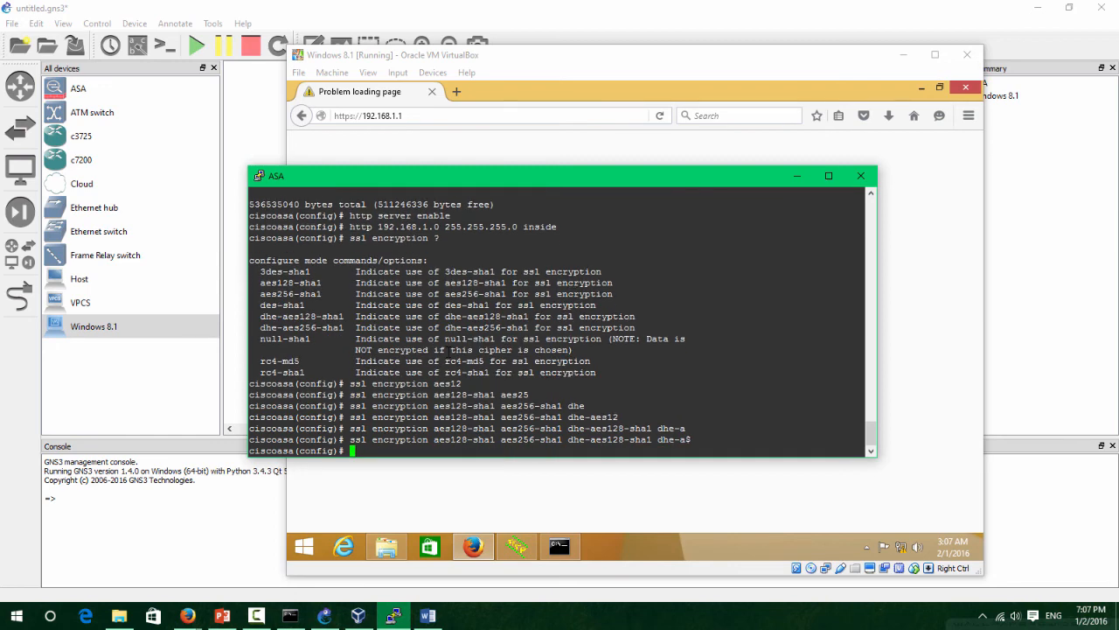
click(498, 149)
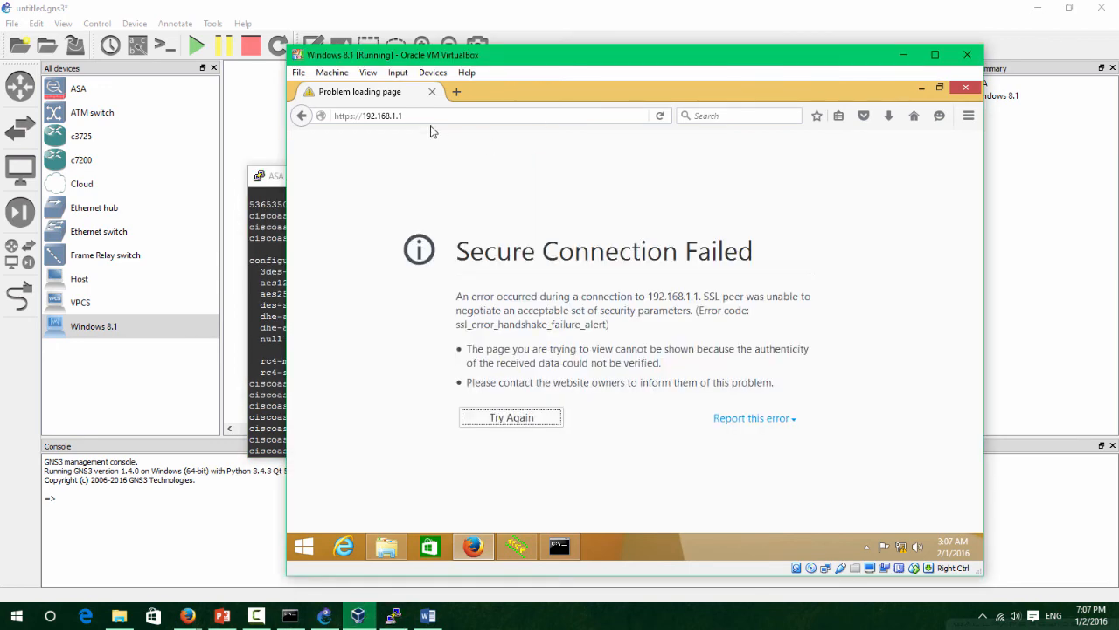
click(428, 115)
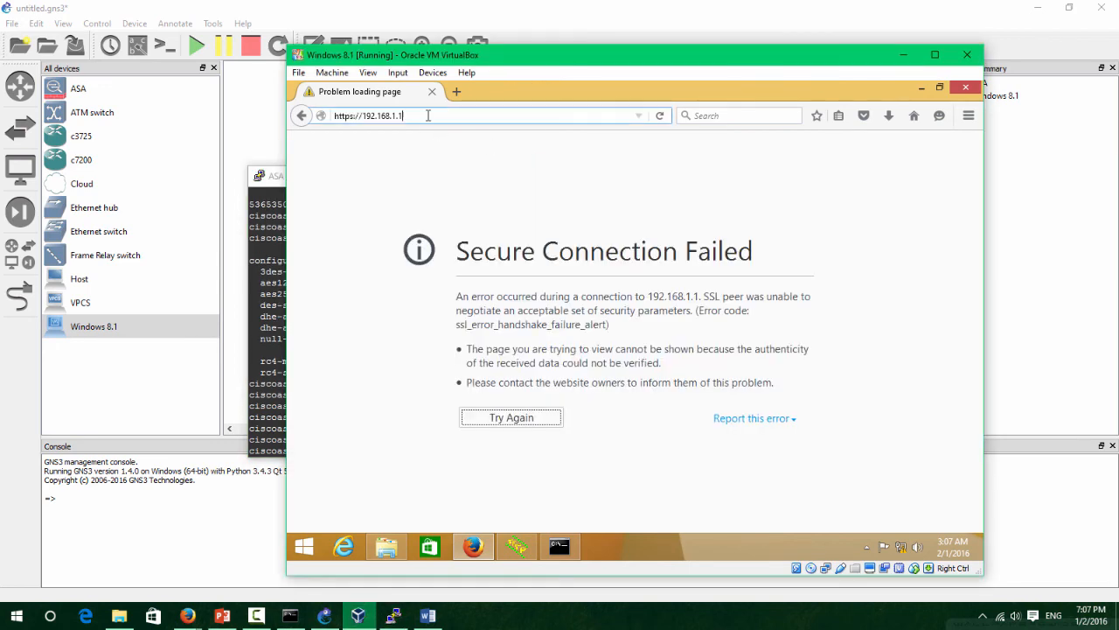
click(661, 118)
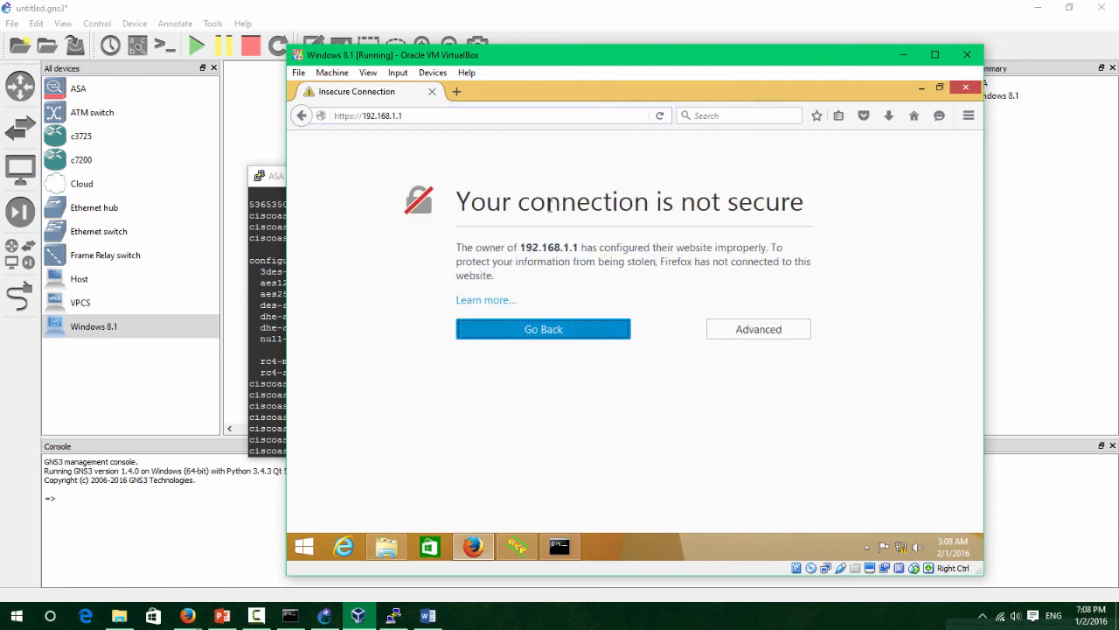
drag(616, 270, 537, 263)
click(486, 208)
drag(462, 209, 818, 214)
drag(621, 313, 469, 282)
Add and confirm a permanent security exception for the ASA's self-signed certificate.
click(719, 330)
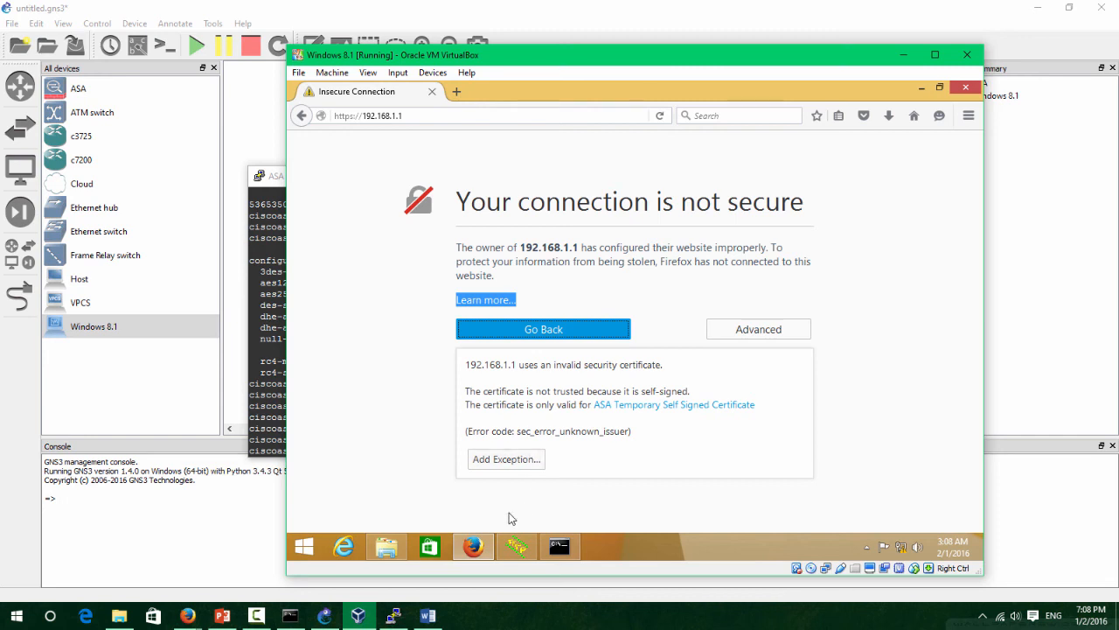
click(256, 620)
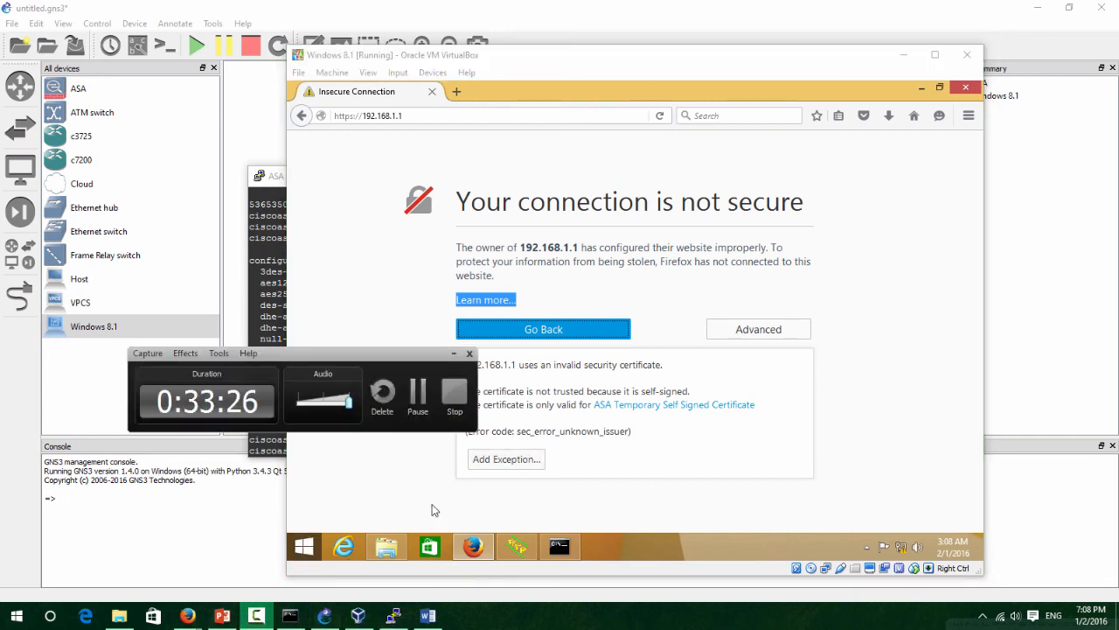
click(772, 336)
click(769, 337)
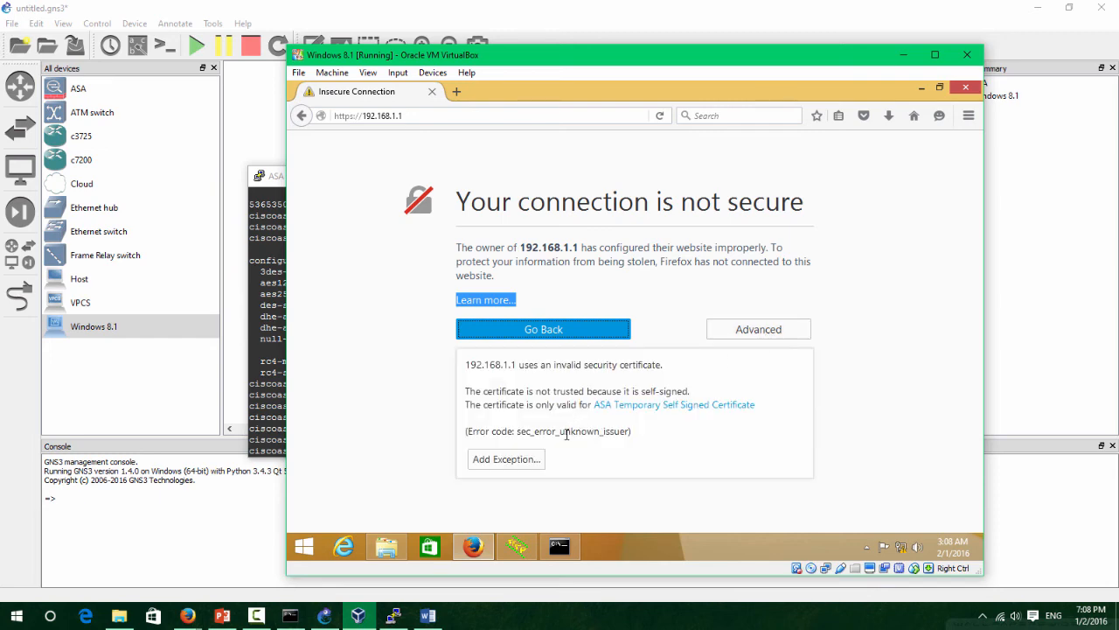
click(507, 455)
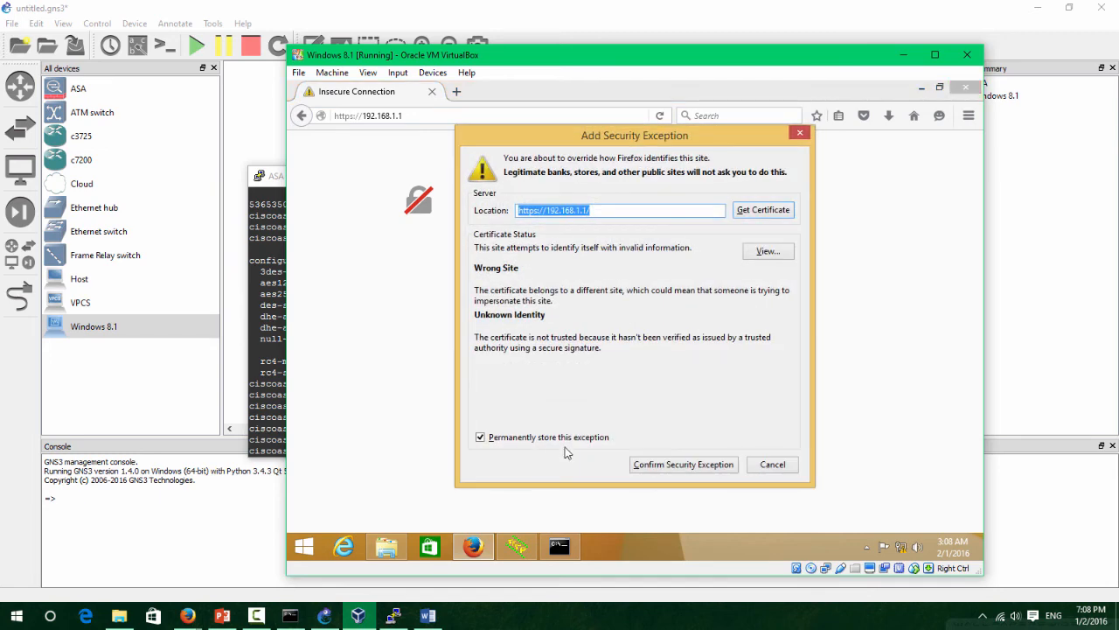
click(674, 466)
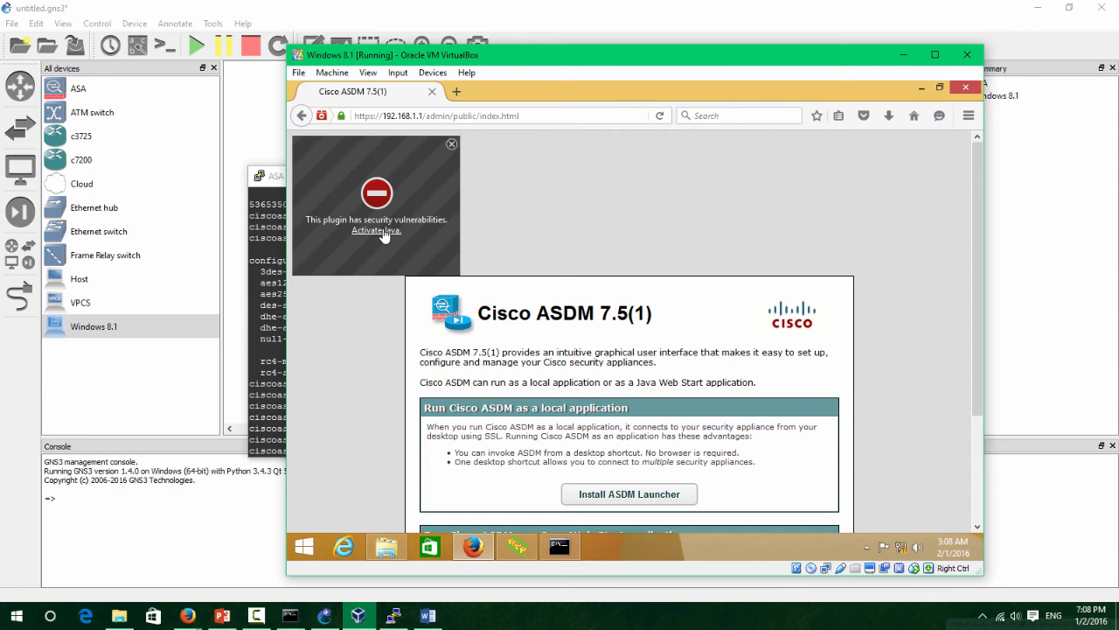
Allow Java, postpone the update, and run asdm.jnlp via Java Web Start, accepting the untrusted-connection warning.
click(383, 233)
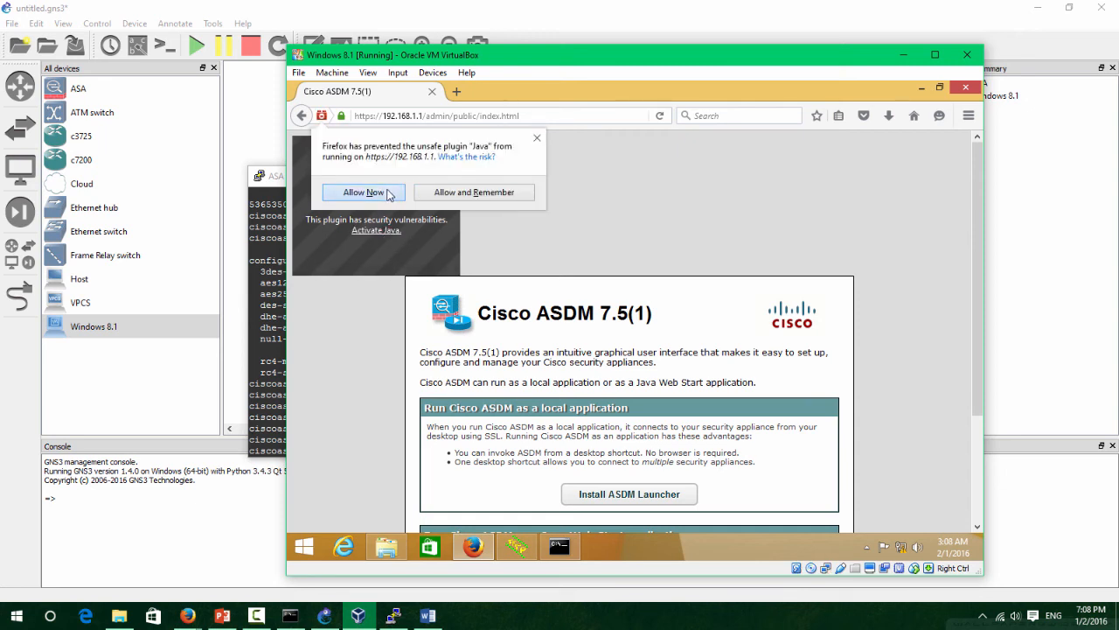
click(390, 194)
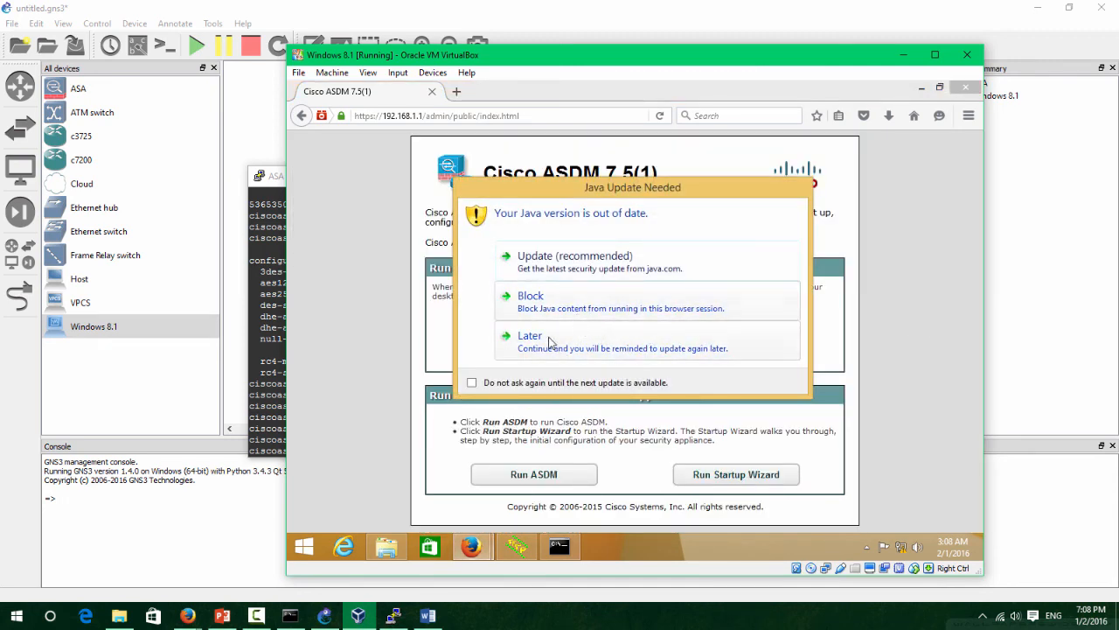
click(551, 343)
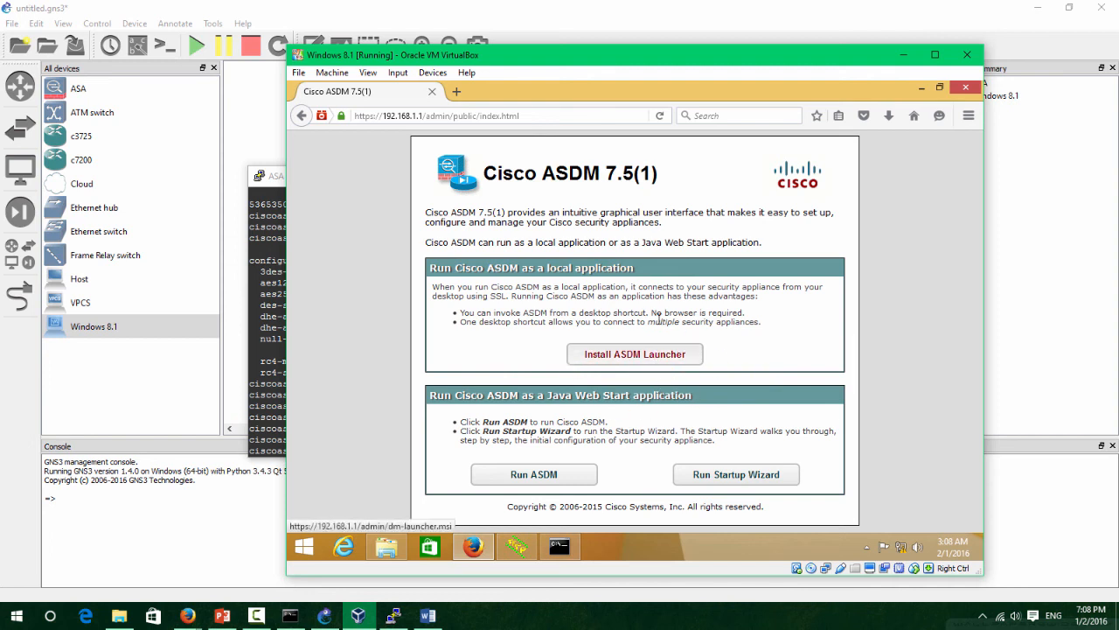
click(541, 483)
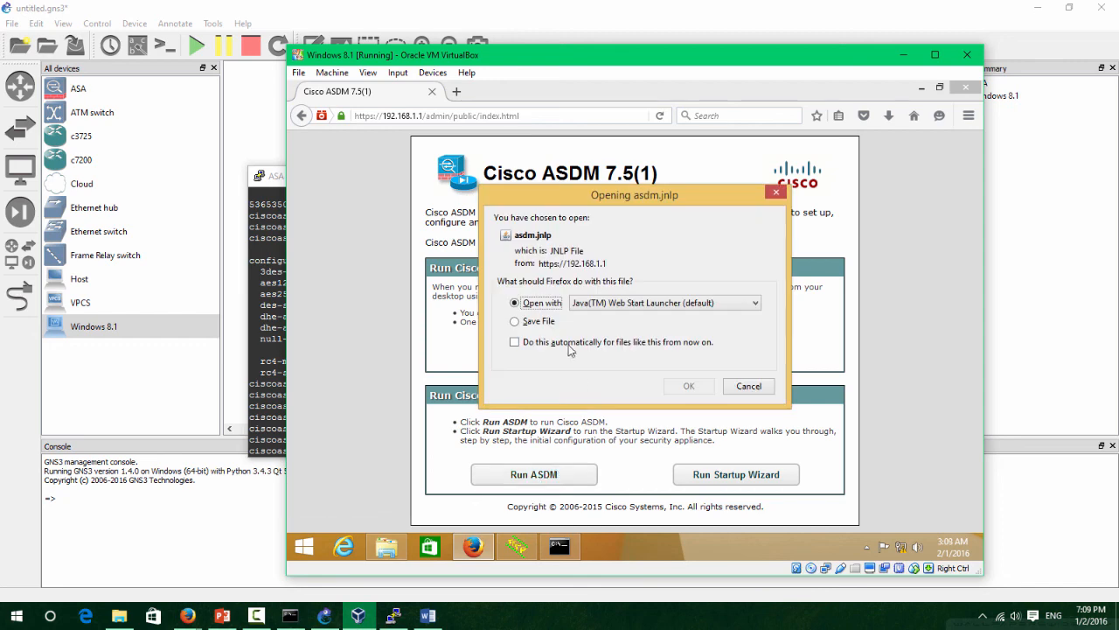
click(687, 387)
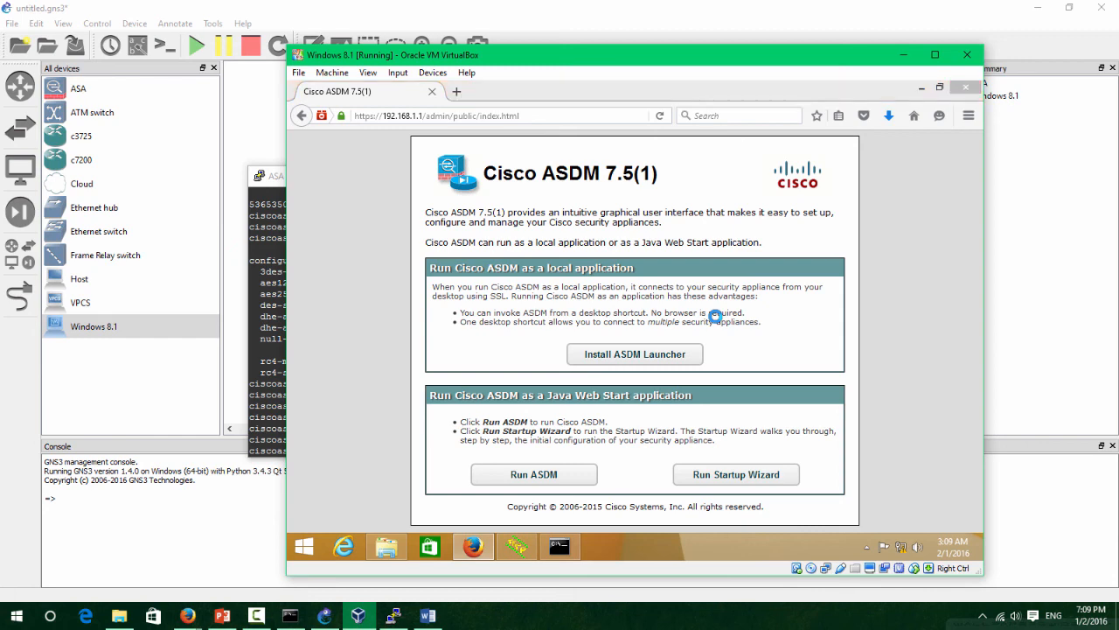
click(723, 358)
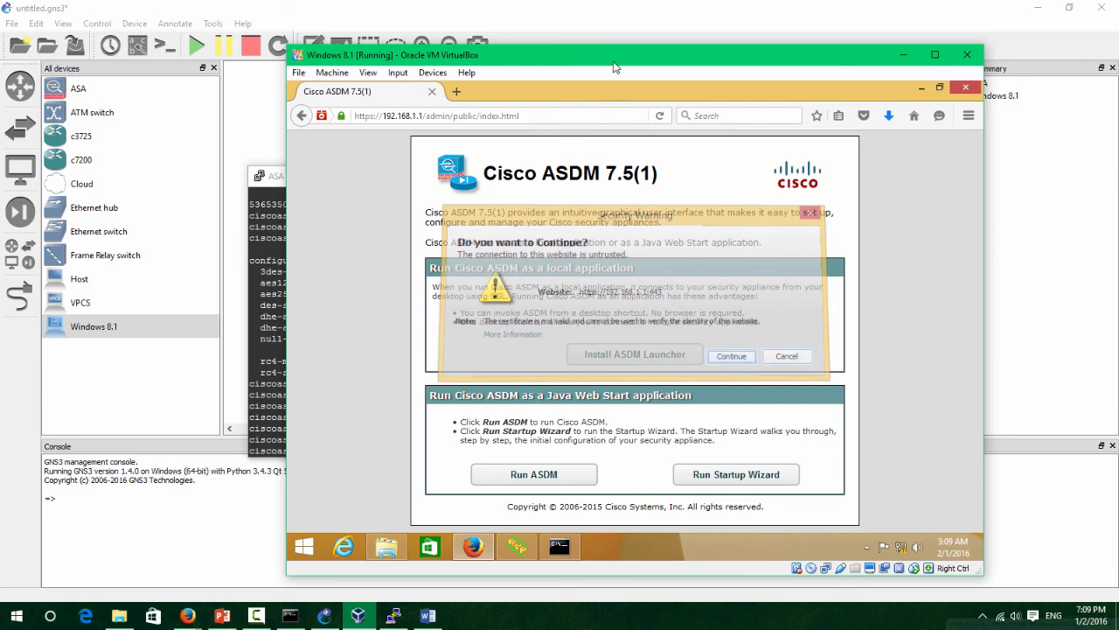
drag(615, 68, 619, 59)
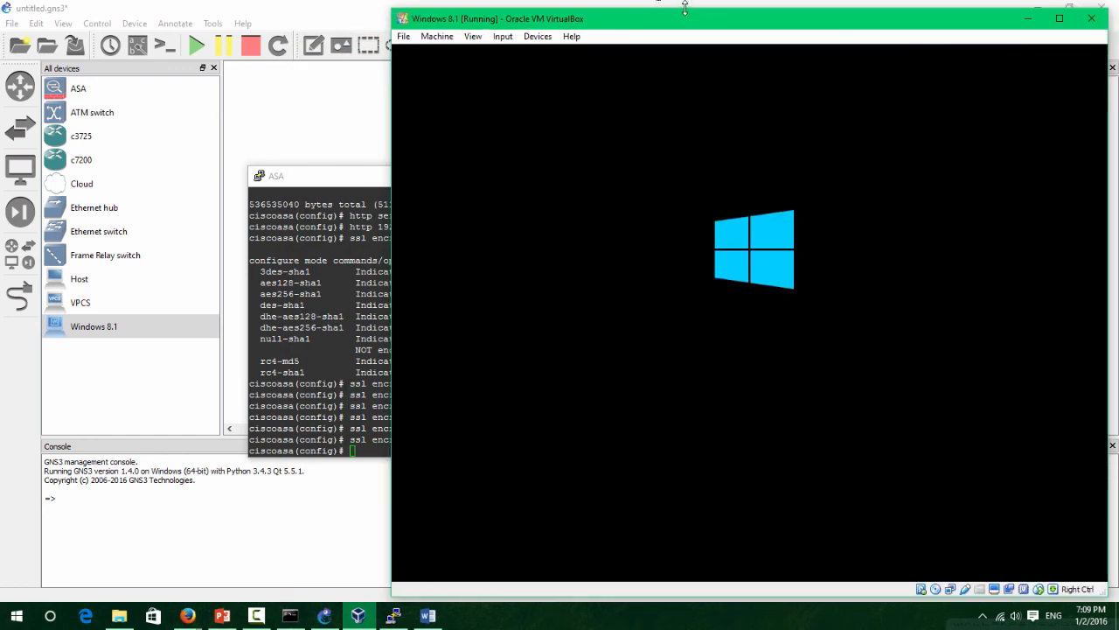
After the guest reboots, bring the Windows 8.1 VM forward and relaunch Firefox on the ASDM 7.5(1) page.
drag(691, 17, 675, 13)
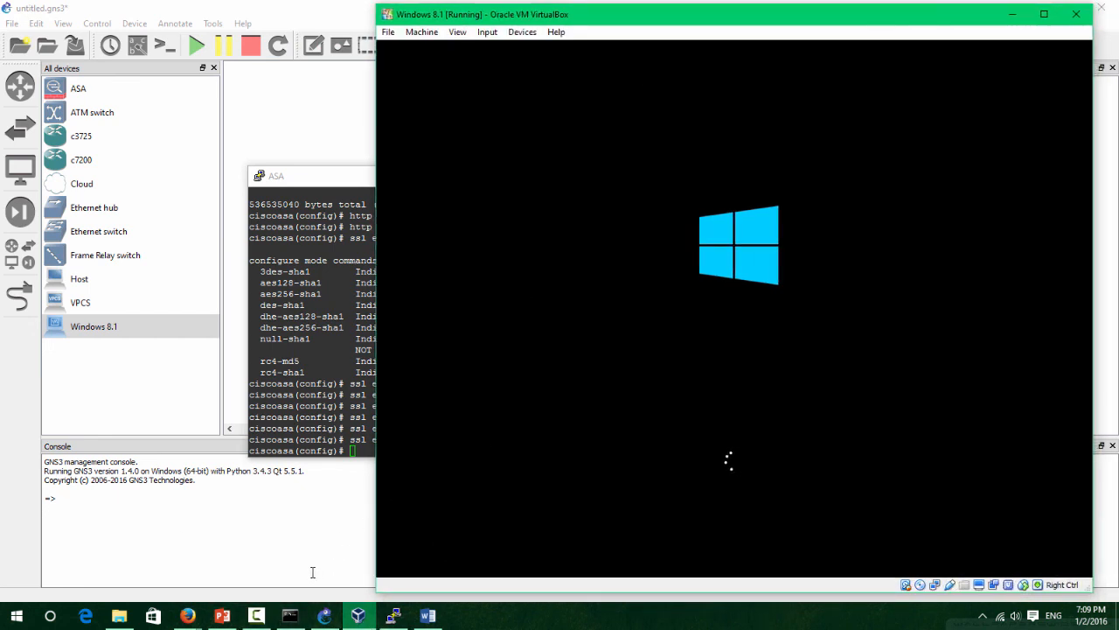
click(261, 616)
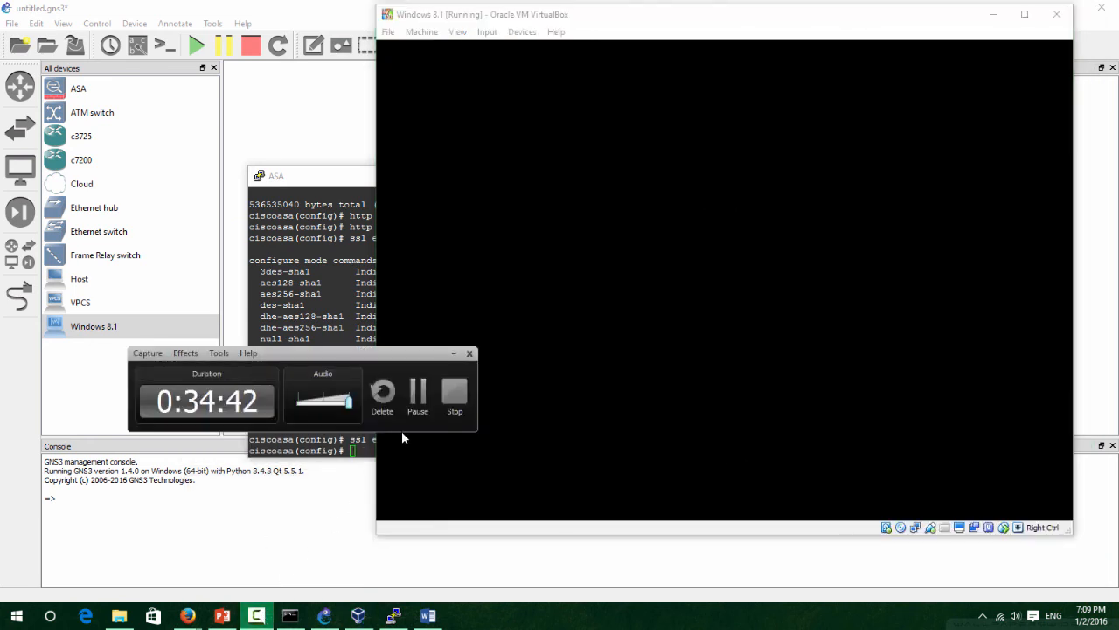
click(256, 615)
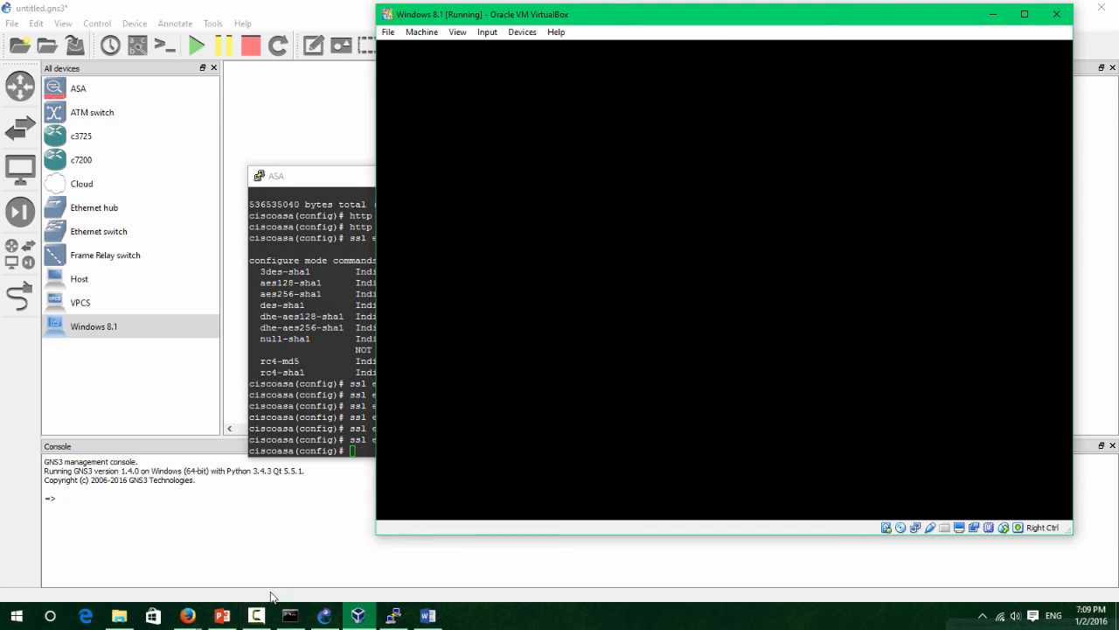
click(264, 614)
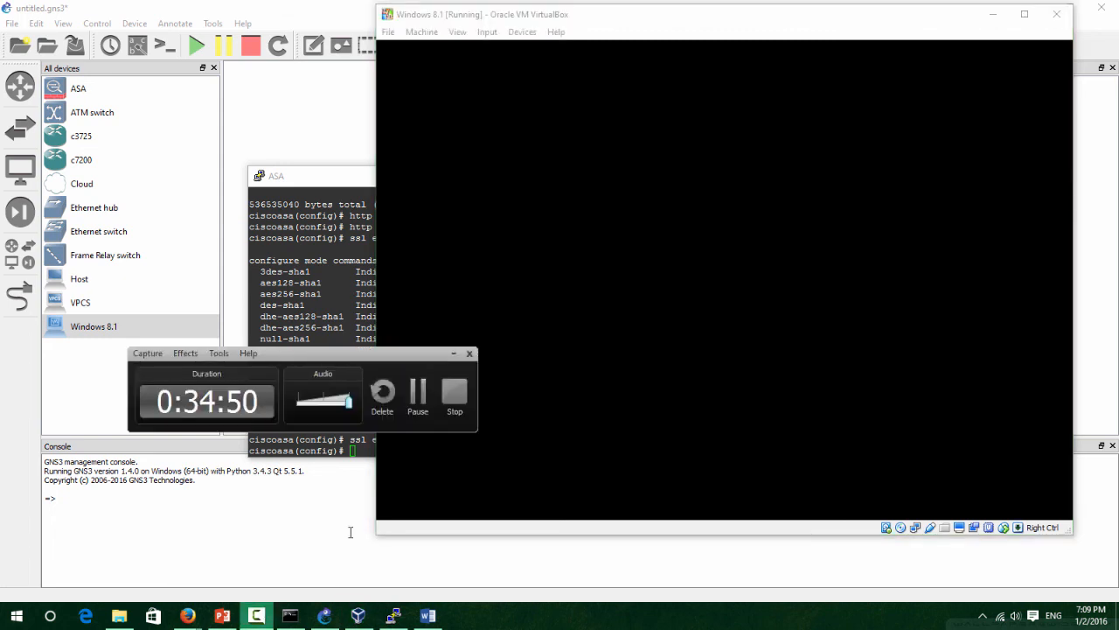
click(417, 388)
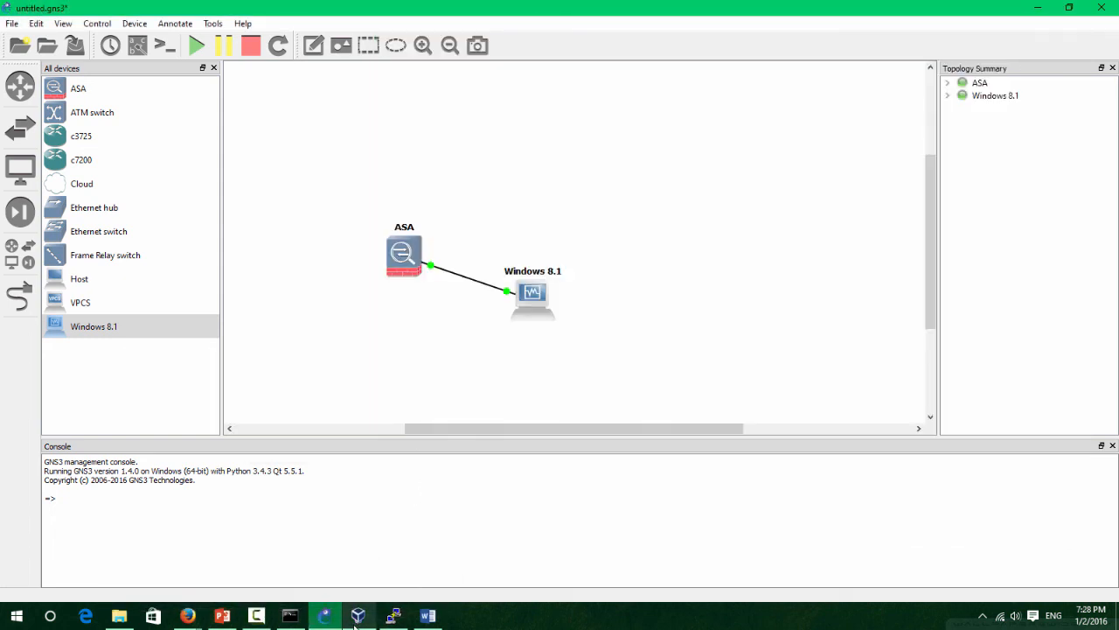
click(358, 615)
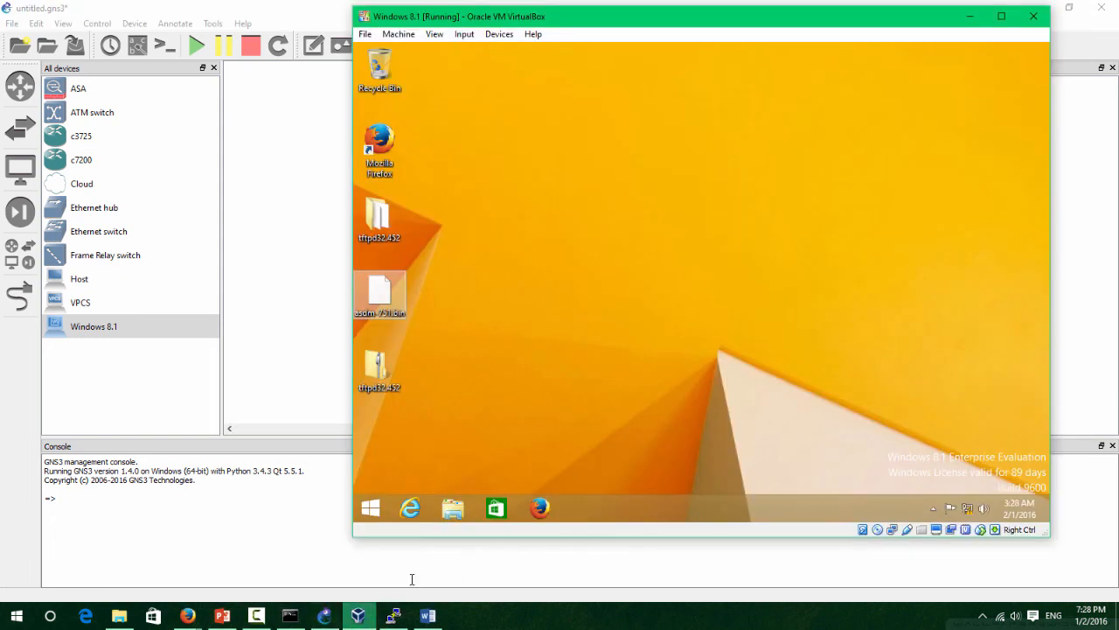
drag(524, 16, 528, 42)
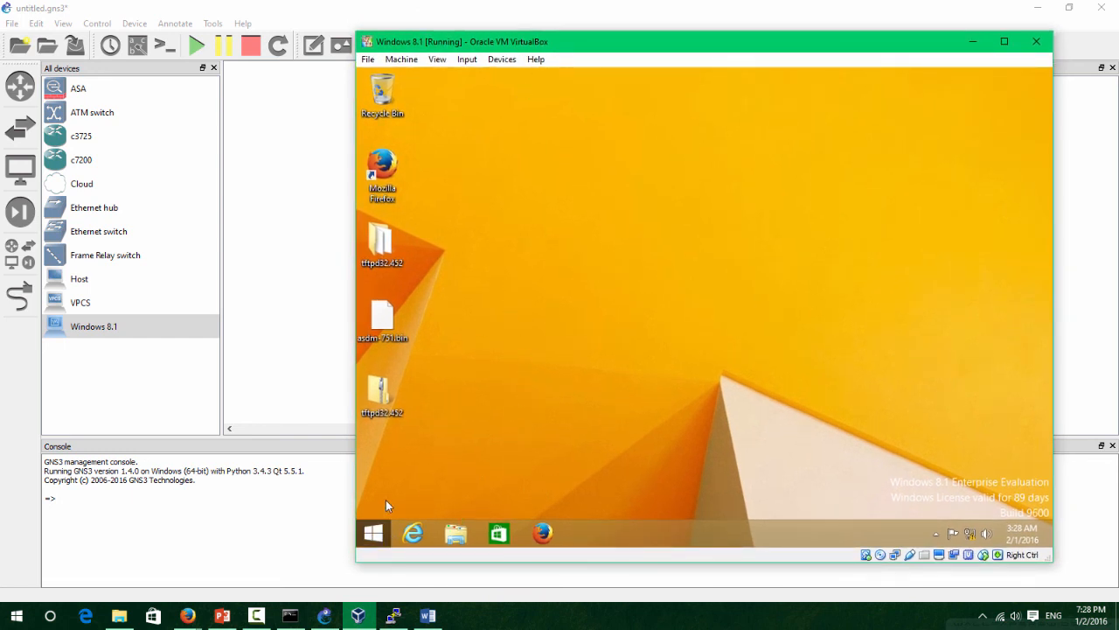
click(531, 535)
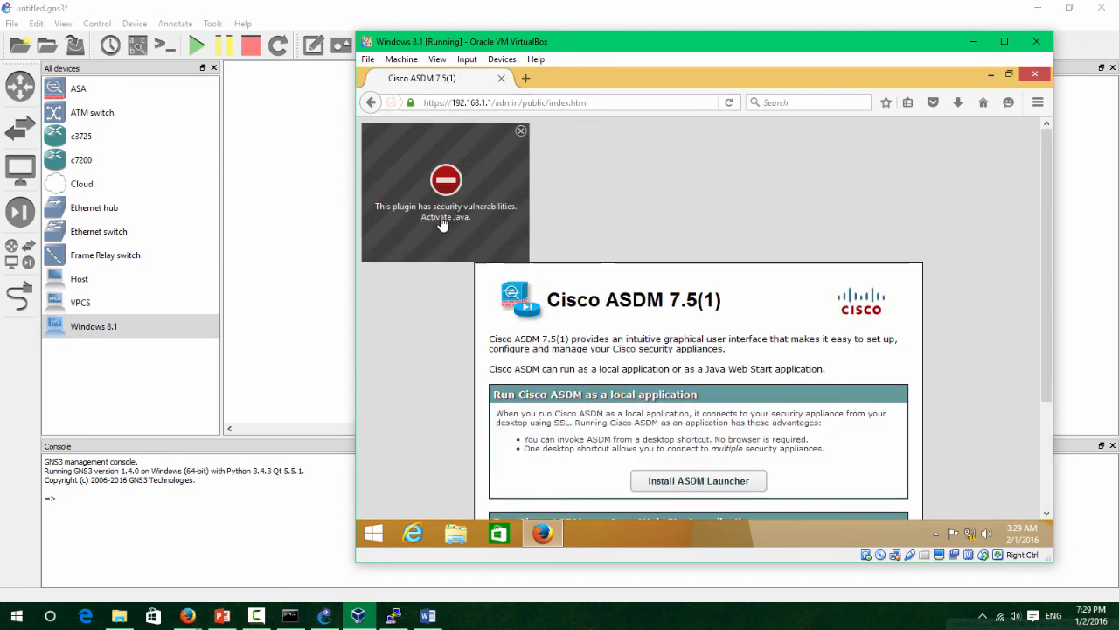
Allow Java, defer the update, and run asdm.jnlp, accepting the certificate and risk prompts.
click(434, 179)
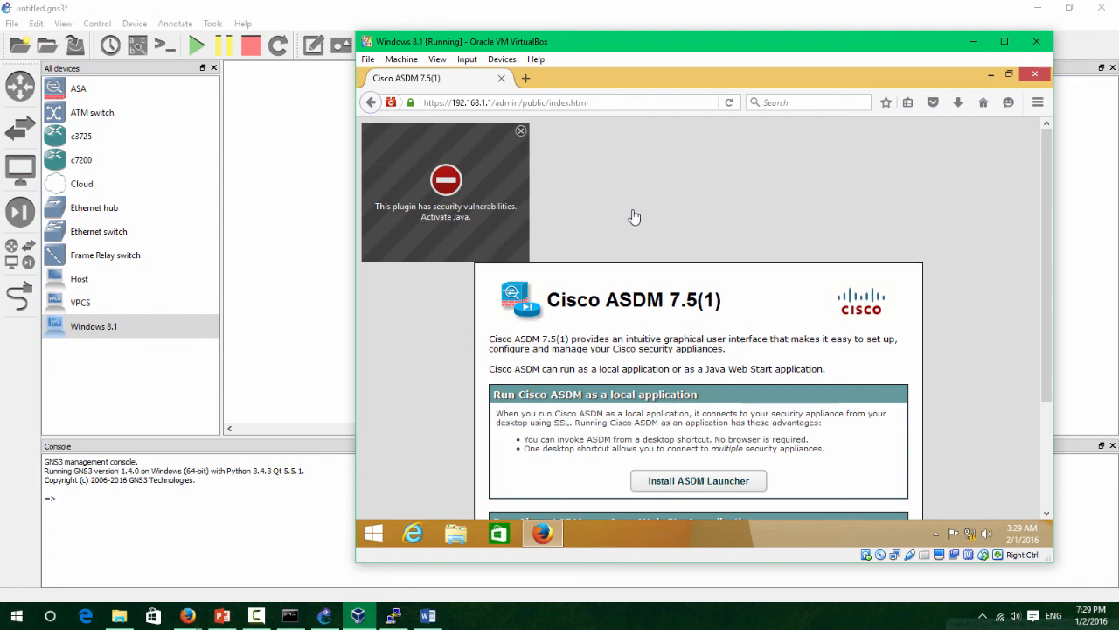
click(565, 342)
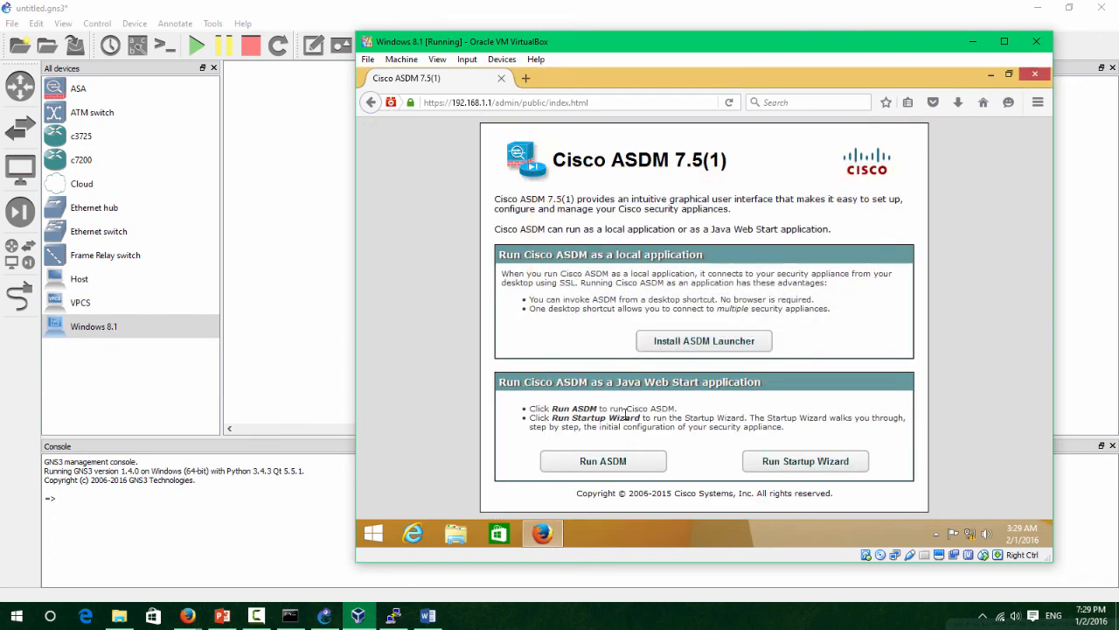
click(592, 470)
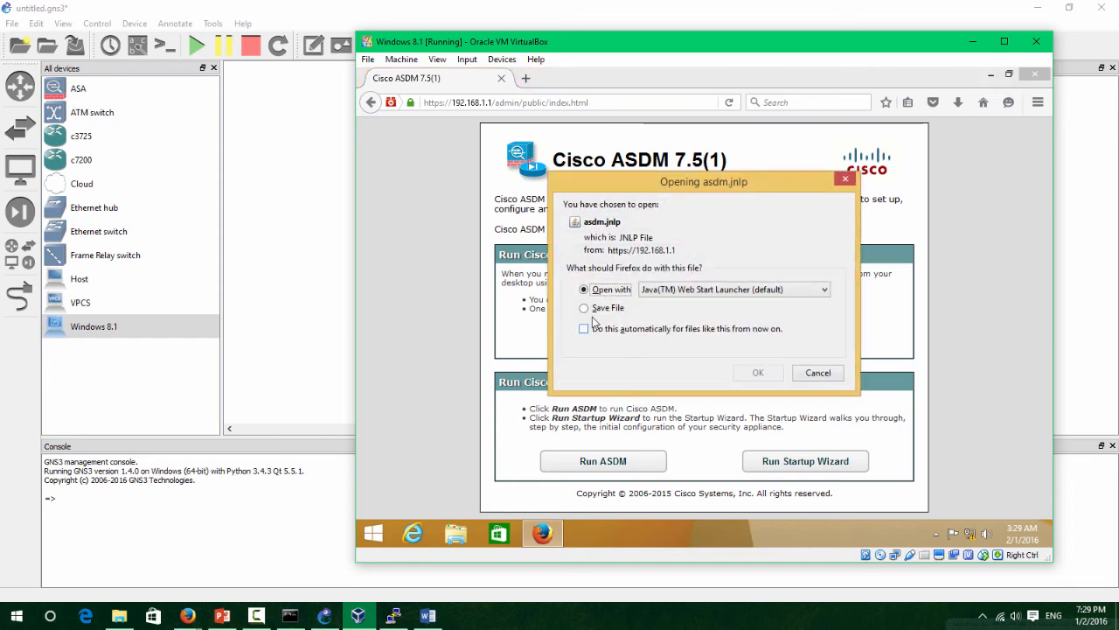
click(766, 374)
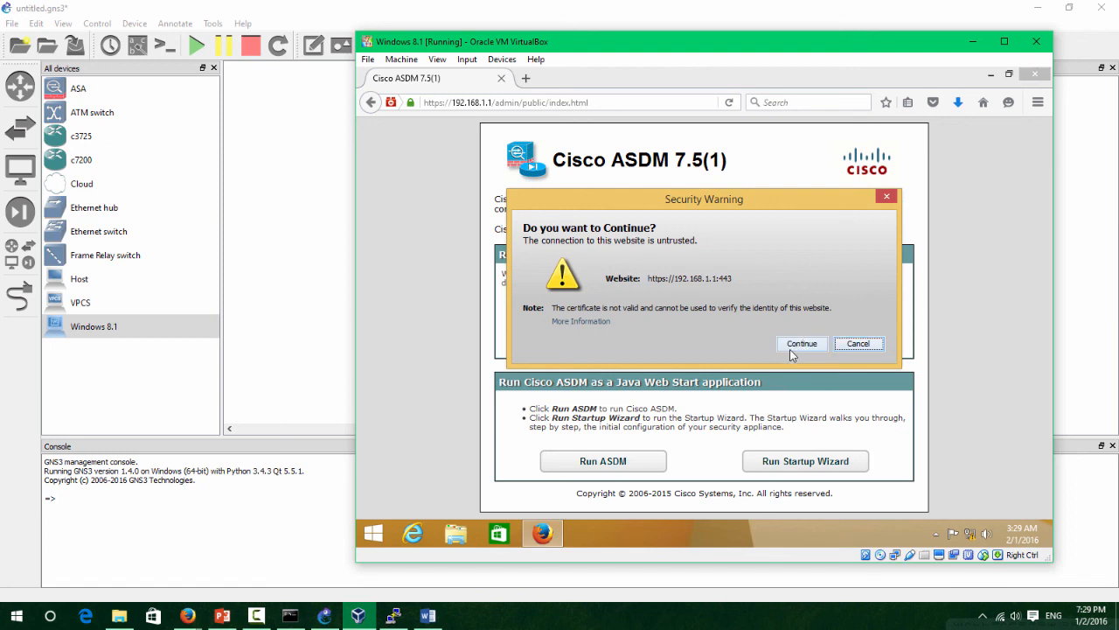
click(802, 345)
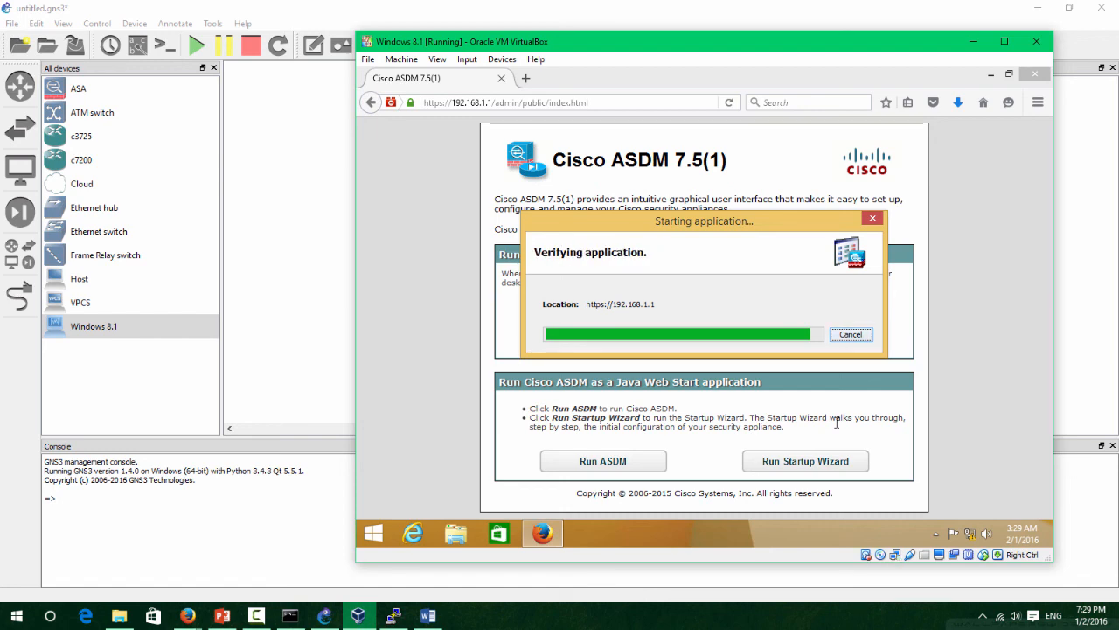
click(542, 381)
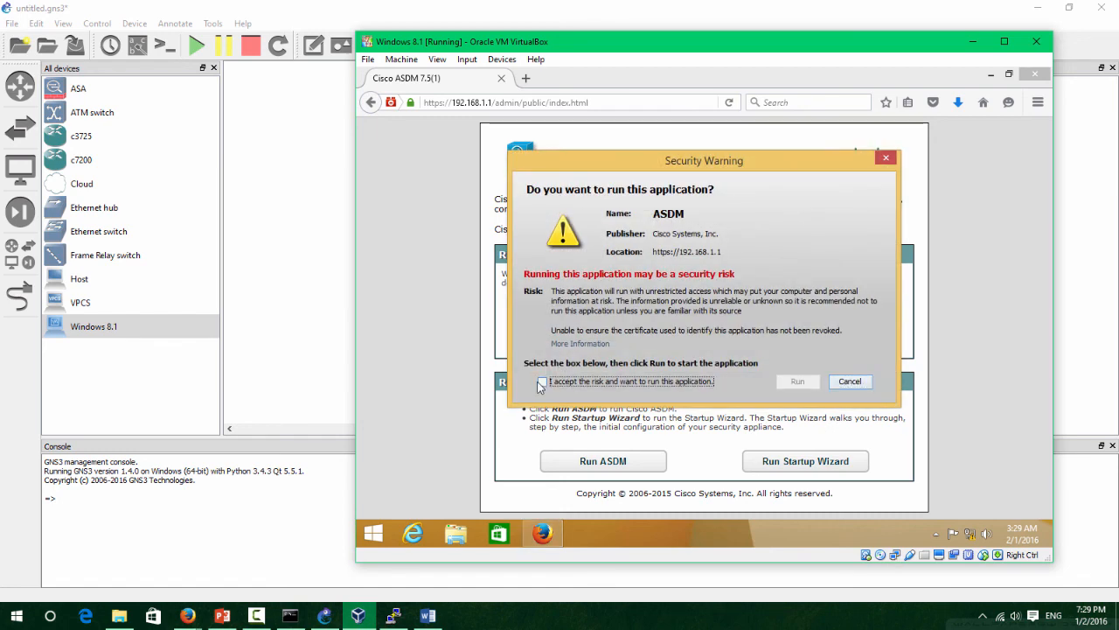
click(797, 381)
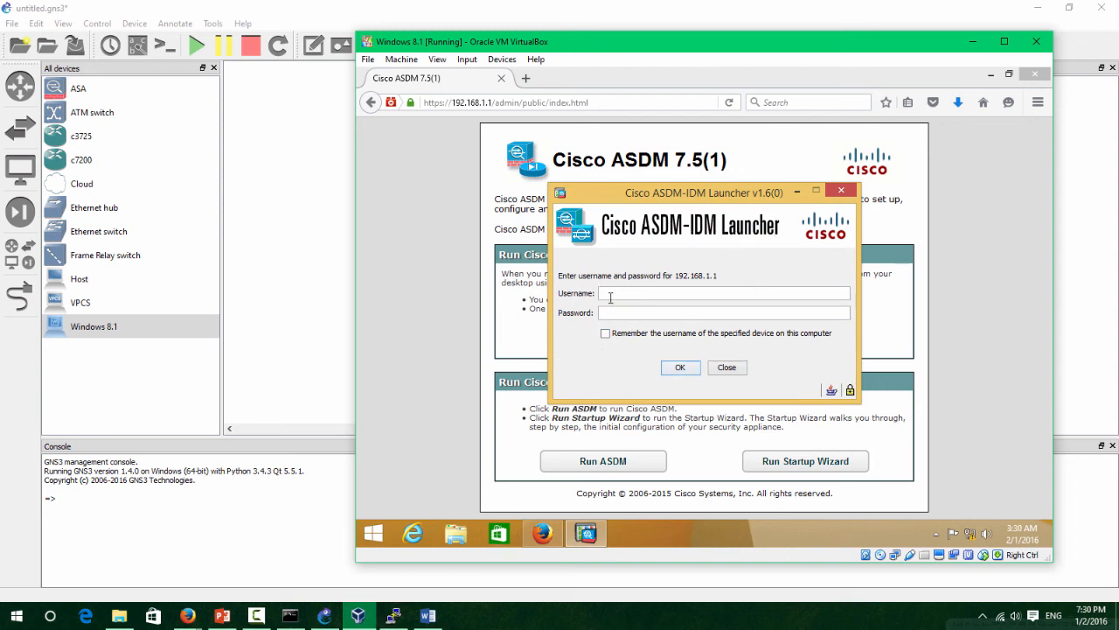
Submit the ASDM-IDM Launcher login for 192.168.1.1 and wait for the ASA 5520 Home dashboard.
click(689, 371)
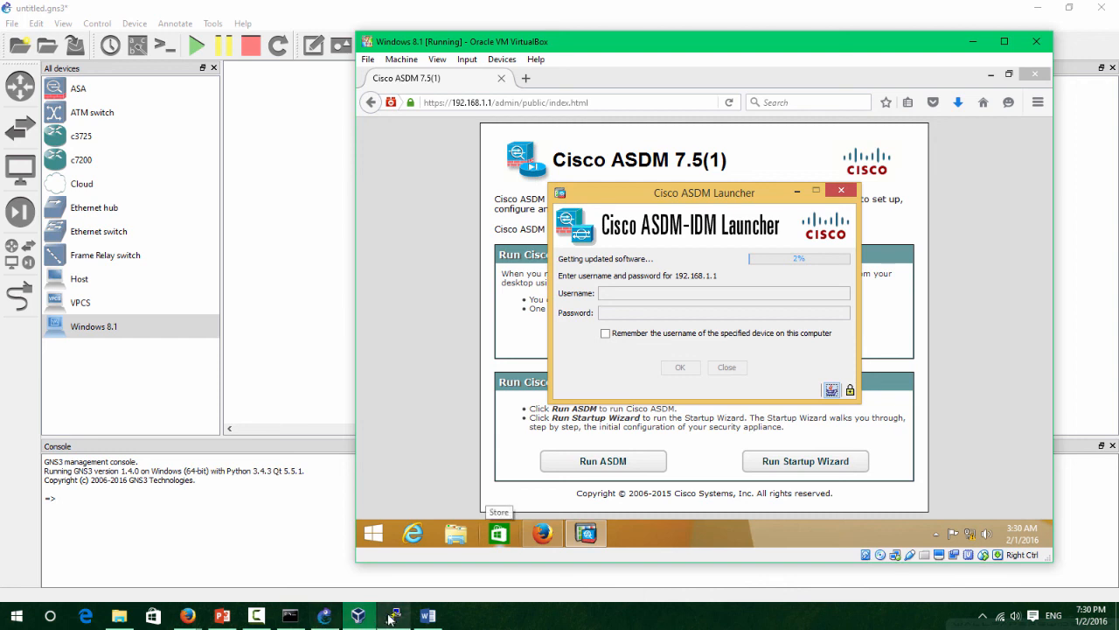
mouse_move(390, 619)
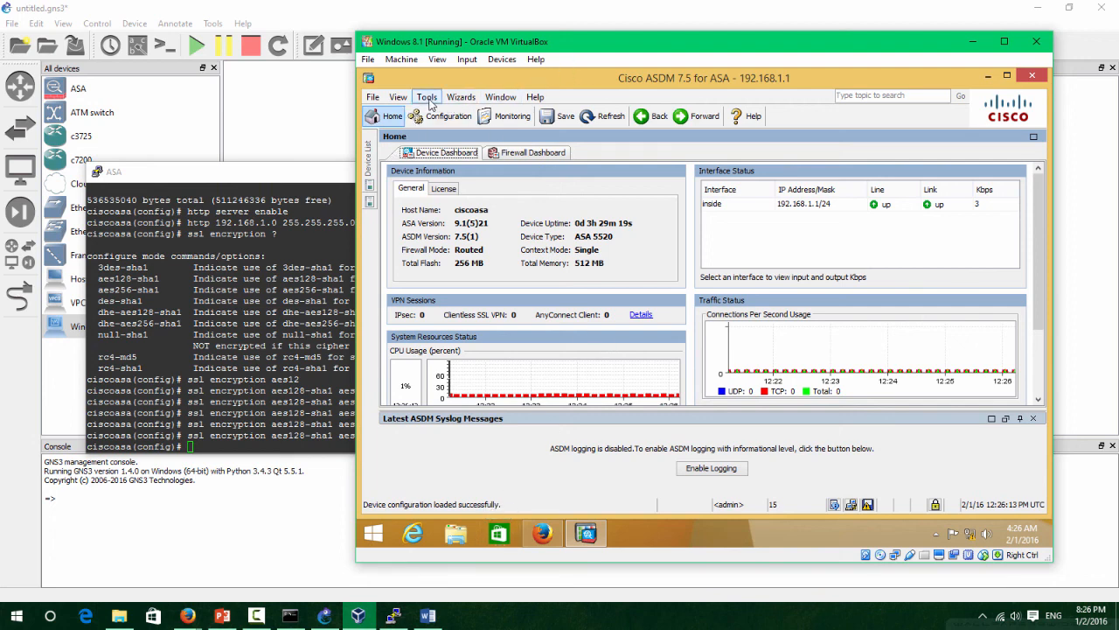
Browse the ASDM Tools, Window, File and Wizards menus.
click(427, 97)
click(428, 98)
click(429, 99)
click(426, 97)
click(427, 97)
click(426, 97)
click(500, 97)
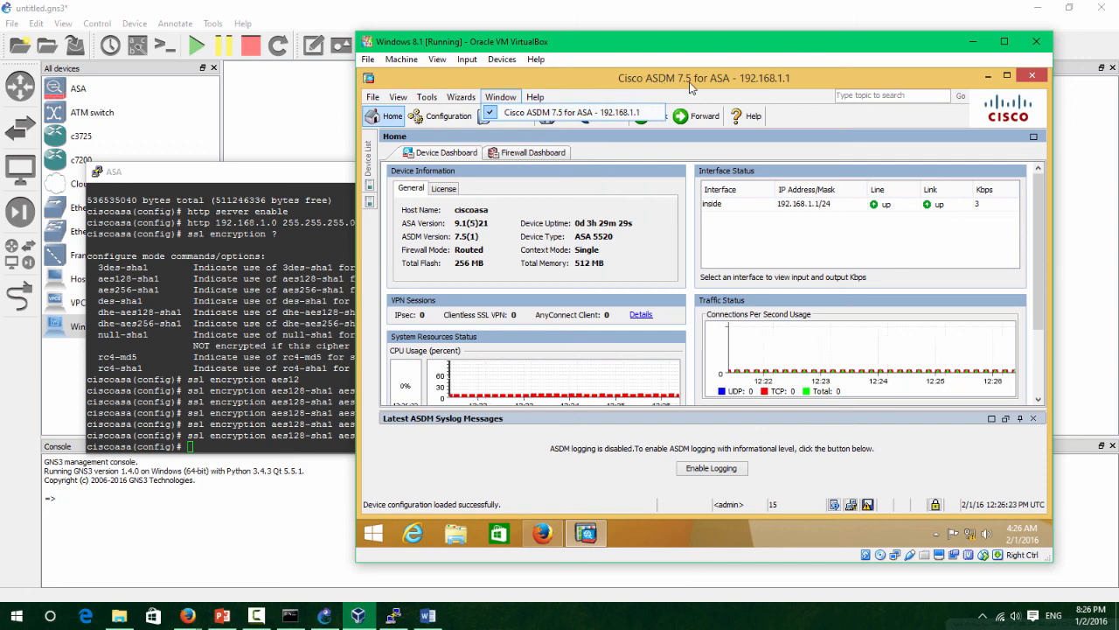
click(373, 98)
In Configuration view, look over Routing, Remote Access VPN and Device Setup.
click(461, 97)
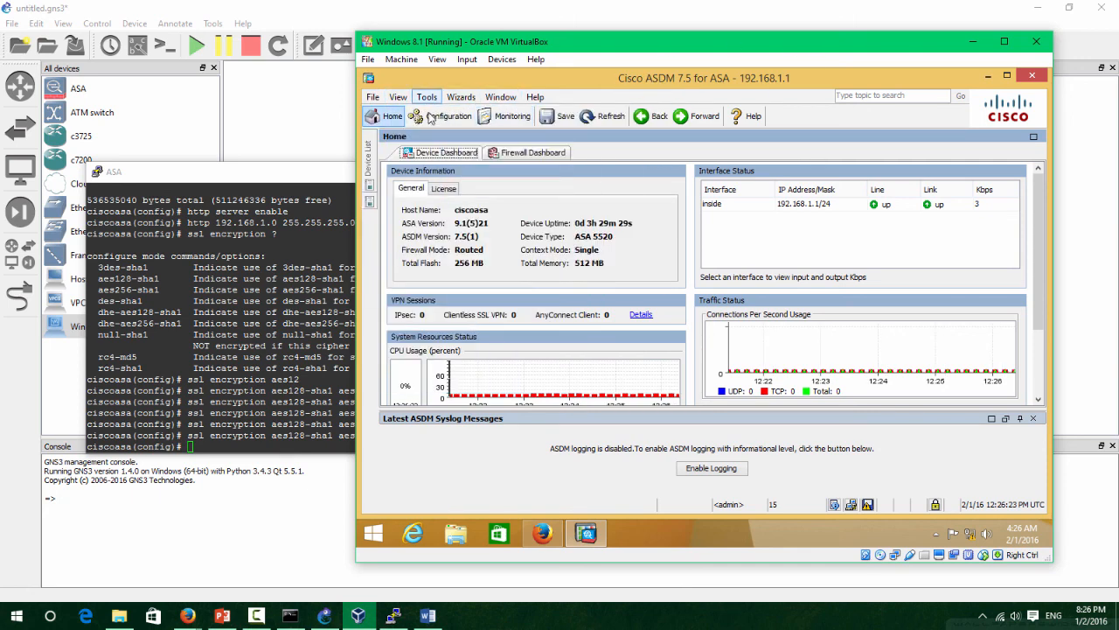
click(446, 116)
click(427, 174)
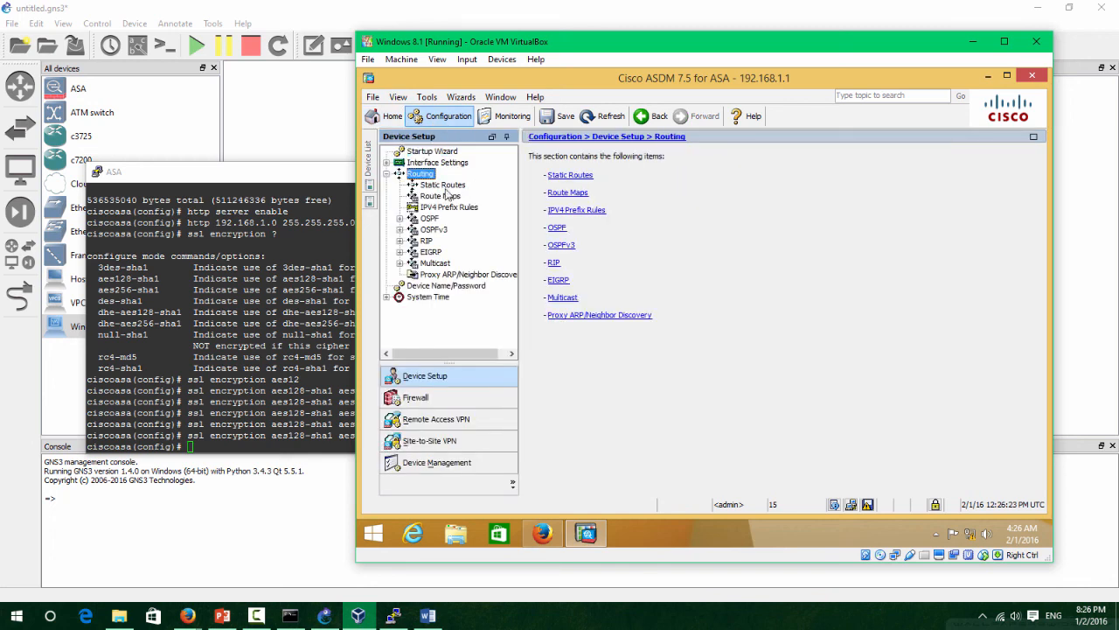
click(428, 398)
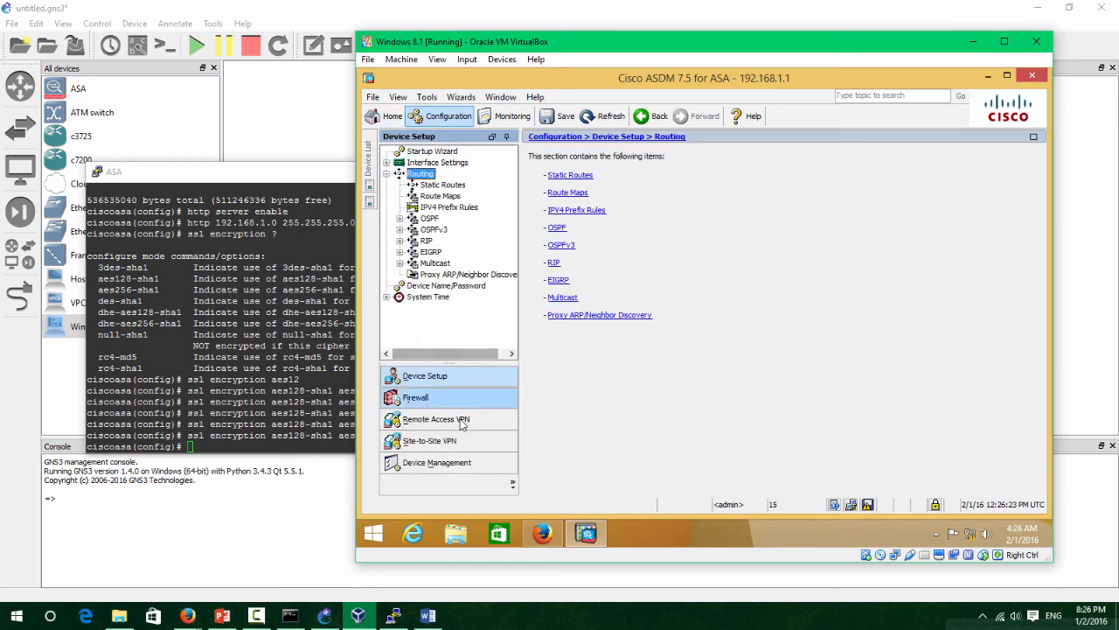
click(462, 420)
click(450, 376)
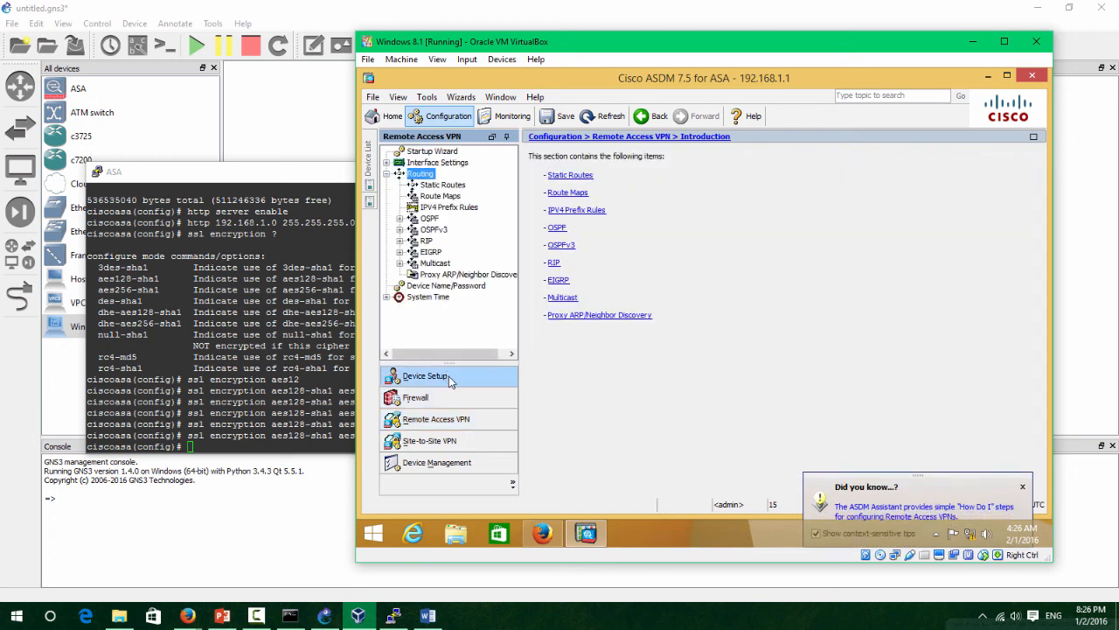
Start the CCNA 210-260 Lab Setup slide show and advance to the closing WX Learning slide.
mouse_move(392, 617)
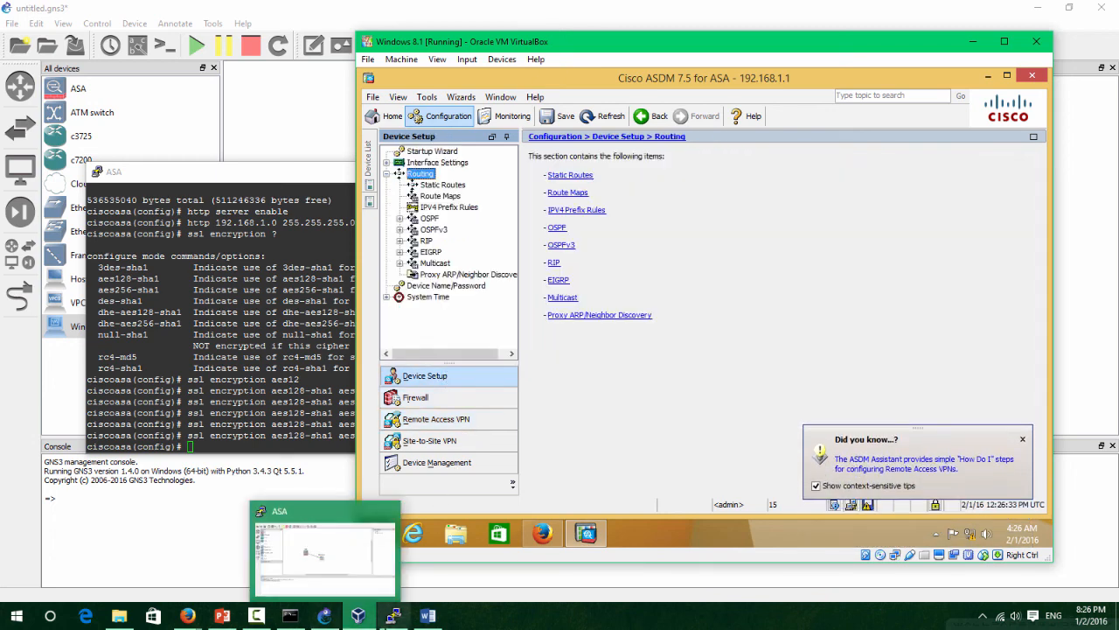
click(227, 618)
scroll(168, 518, down, 2)
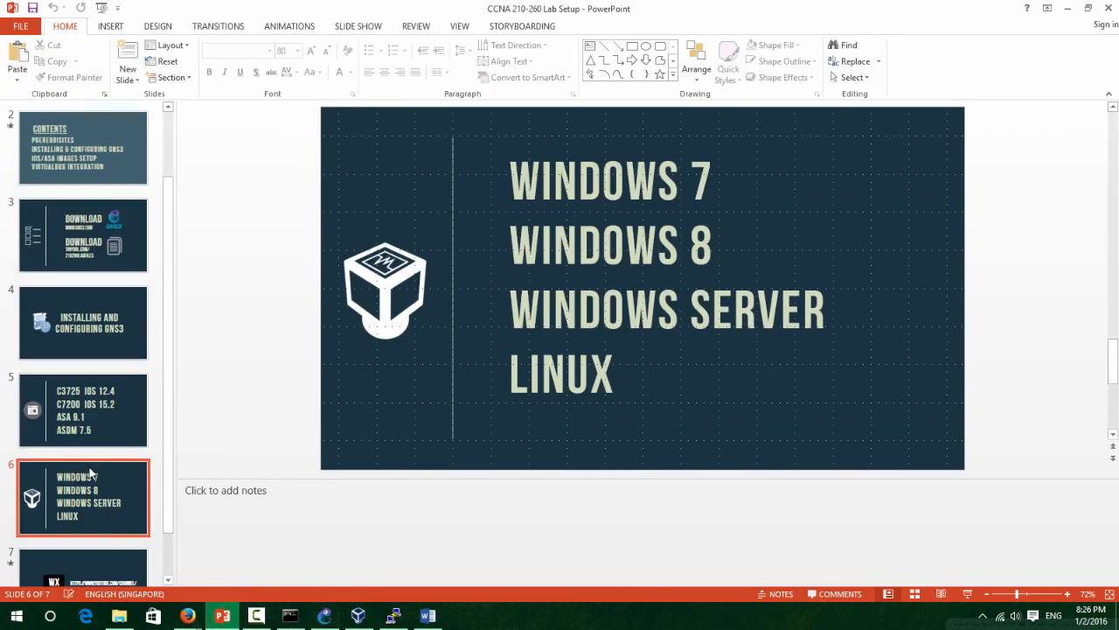
click(969, 594)
key(Right)
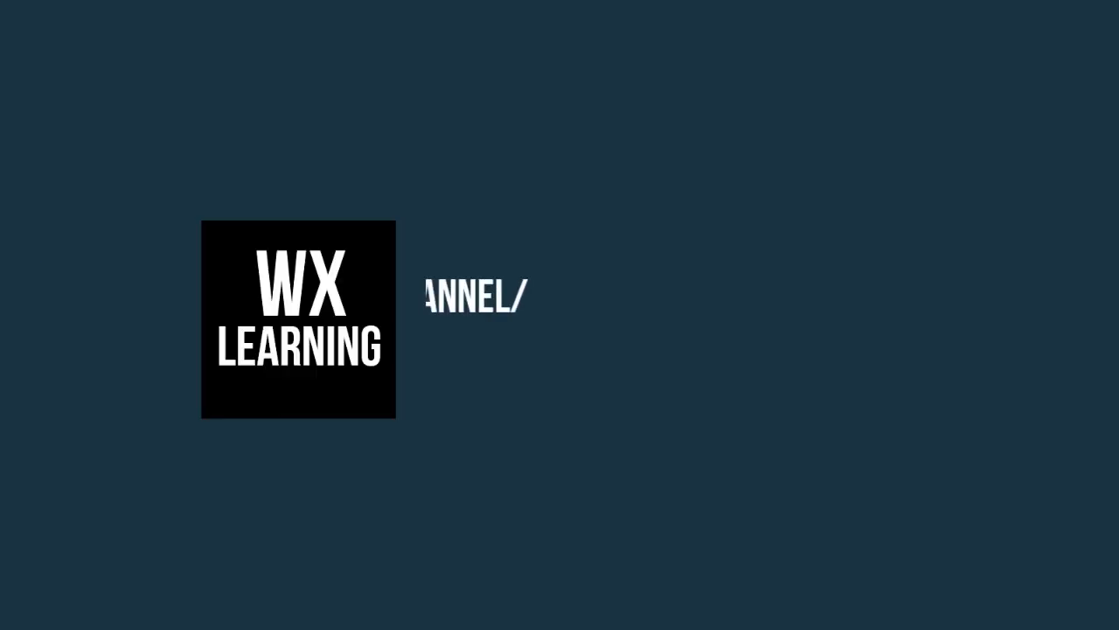